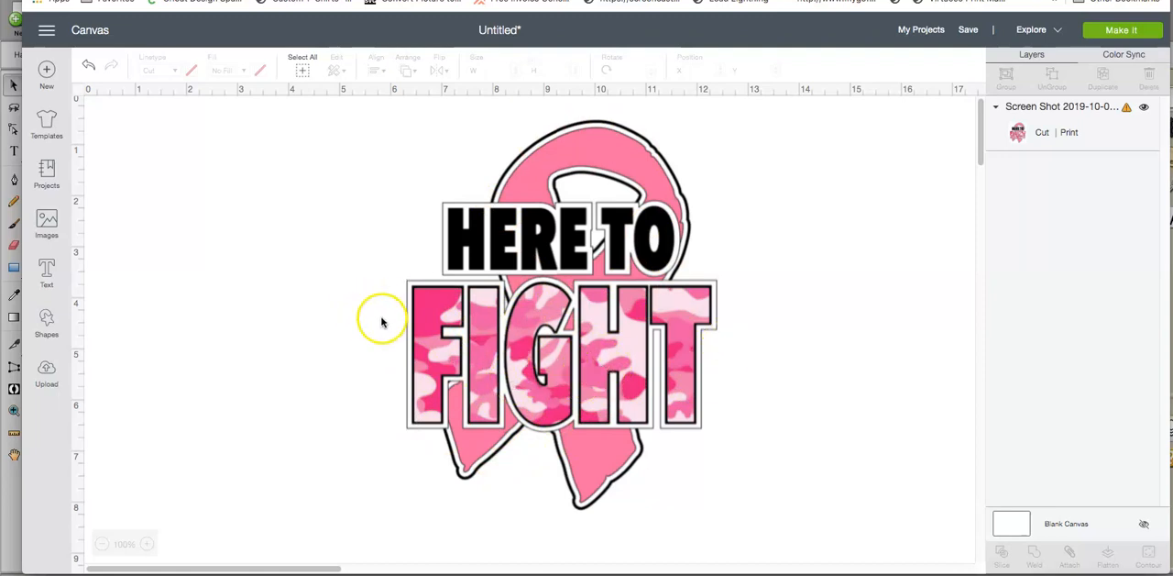
Step: Switch to Sure Cuts A Lot, search the files for "practice ribbon" and load Practice Ribbon October.png as the image to trace
click(1143, 106)
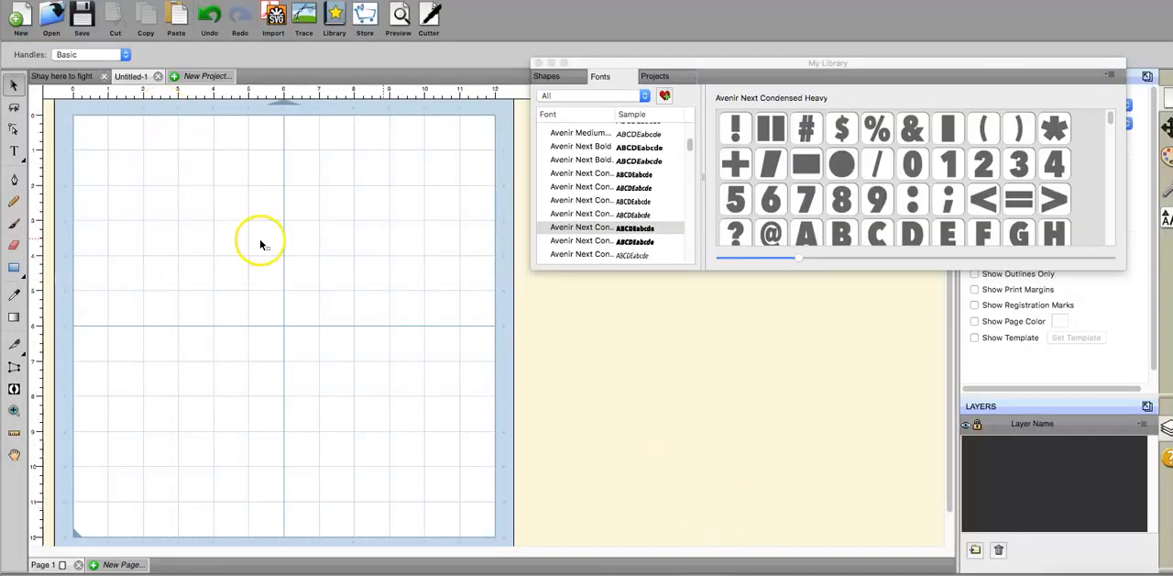
click(301, 16)
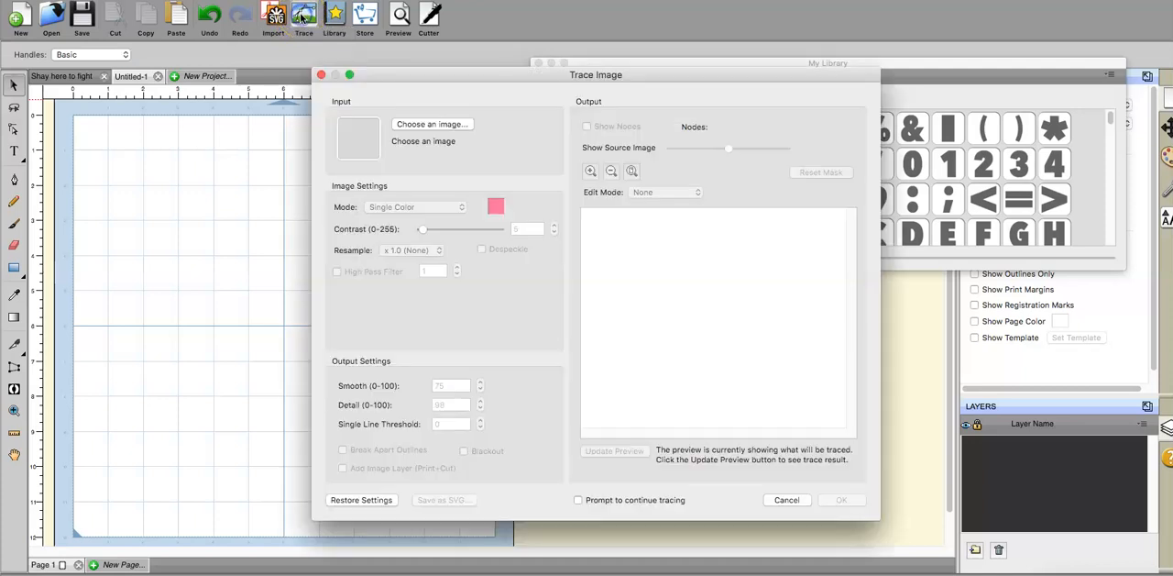
click(429, 125)
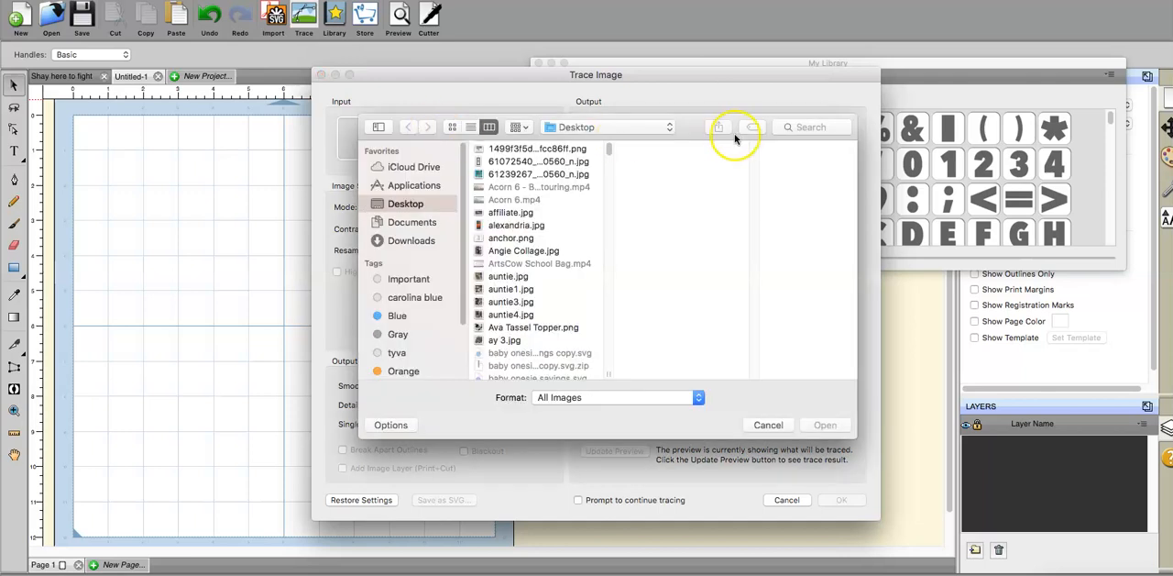
click(829, 126)
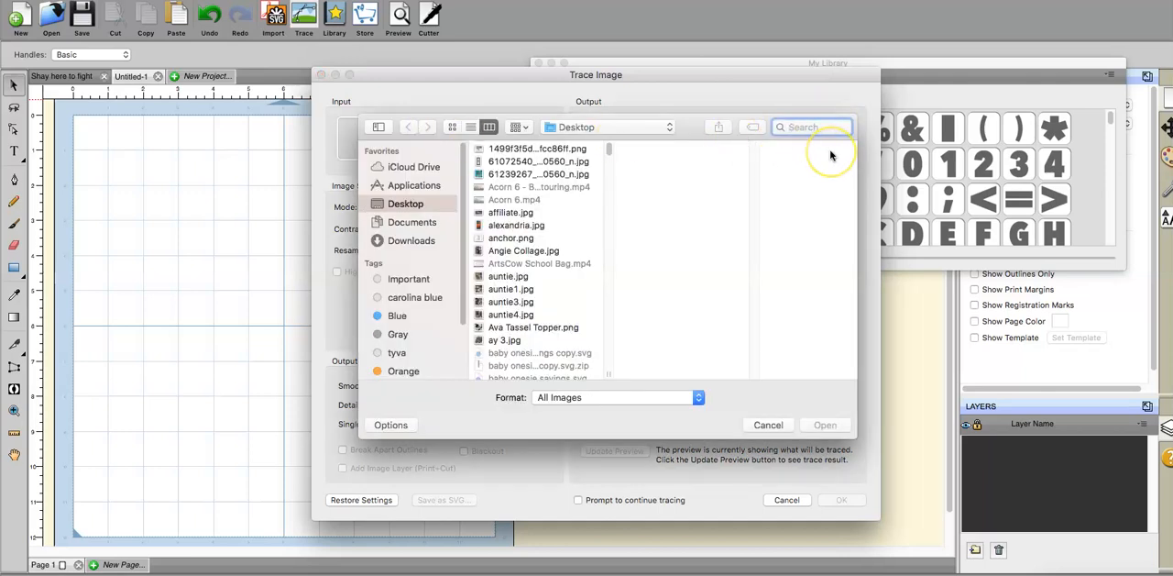
text(practice)
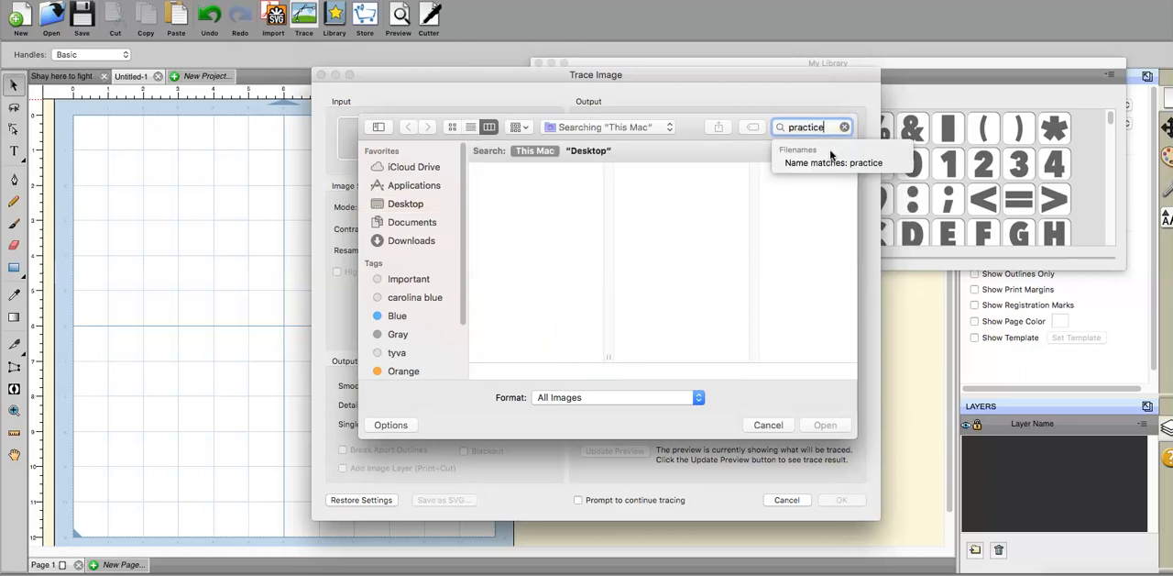
text( ribbon)
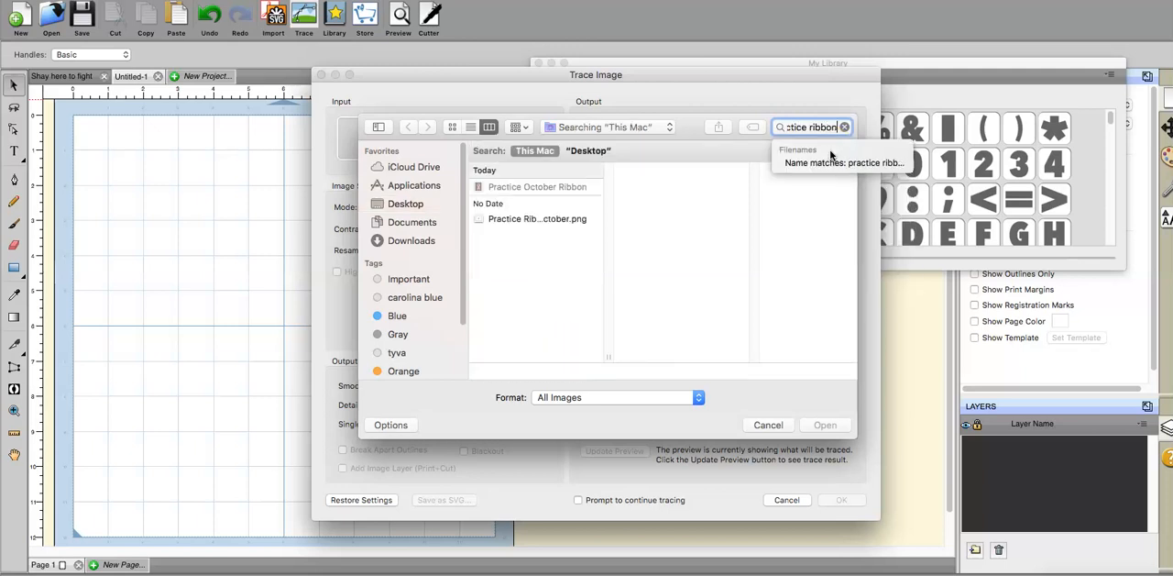
click(561, 220)
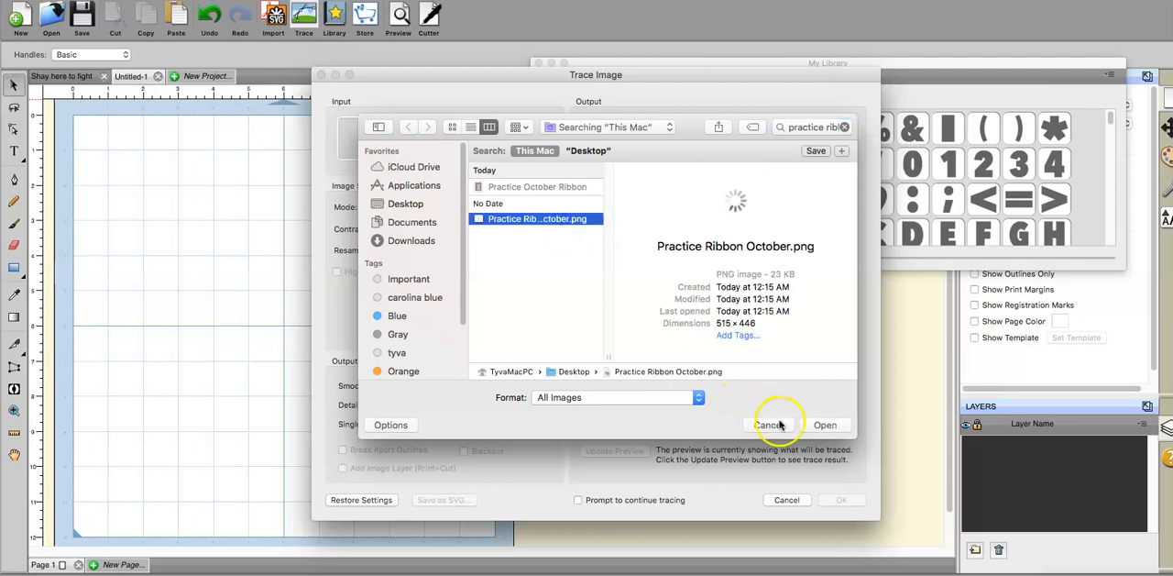
click(823, 425)
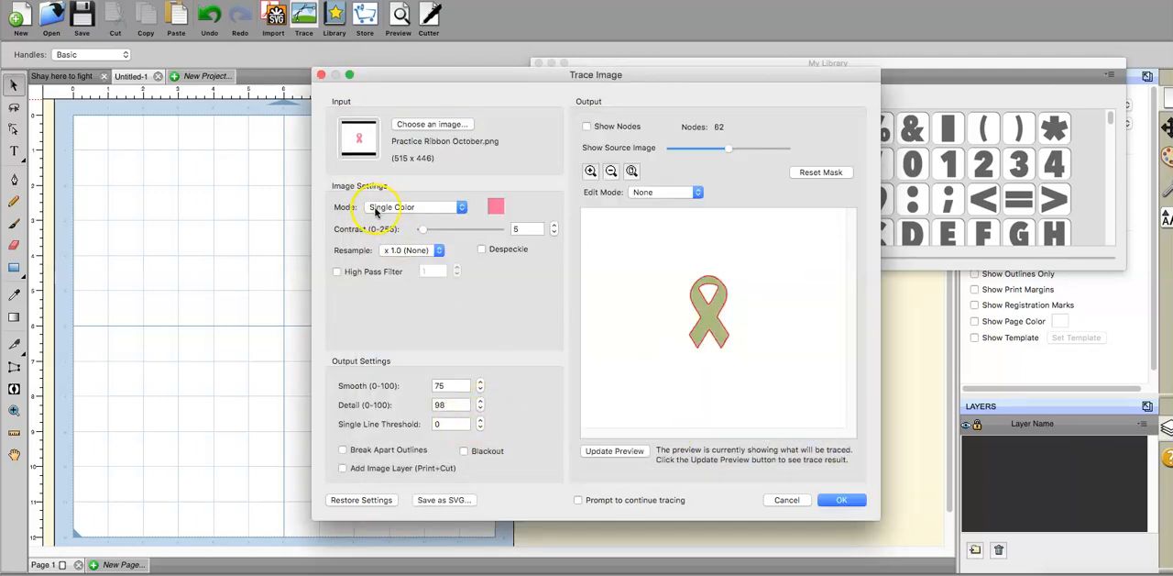
Step: Try the Monochrome and Color Layers trace modes on the ribbon preview
click(375, 209)
click(380, 191)
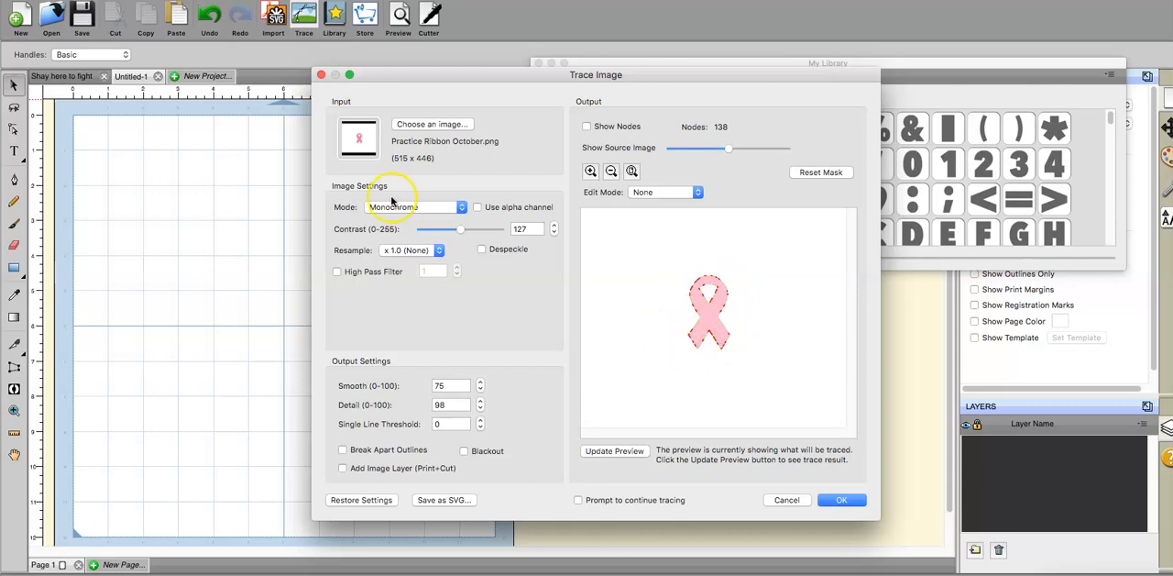
click(394, 210)
click(396, 220)
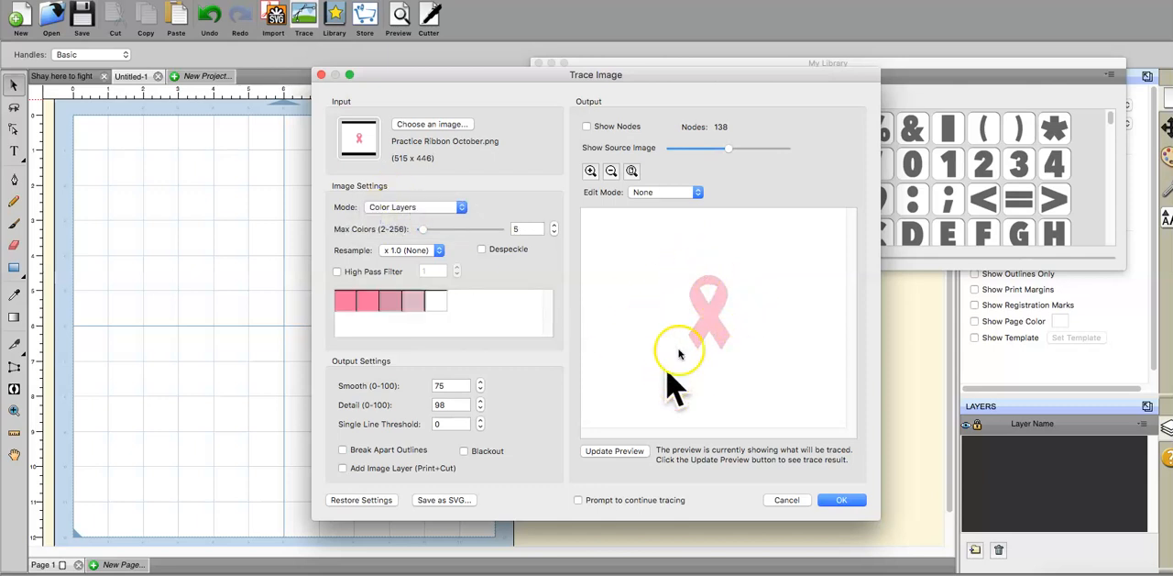
Step: Set the trace mode to Single Color and trace the pink ribbon onto the mat
click(408, 209)
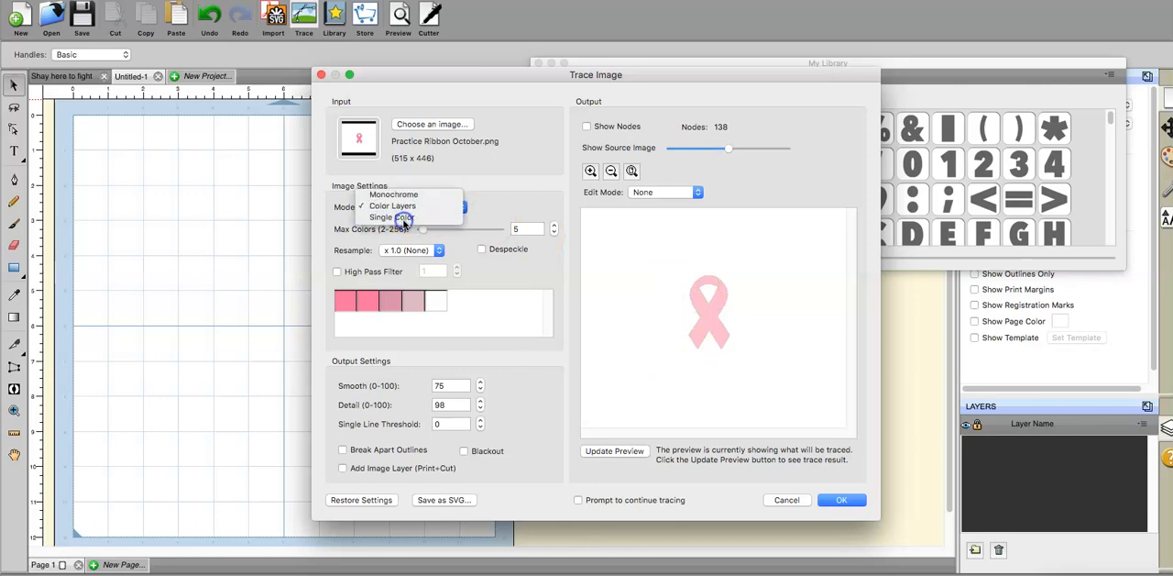
click(407, 223)
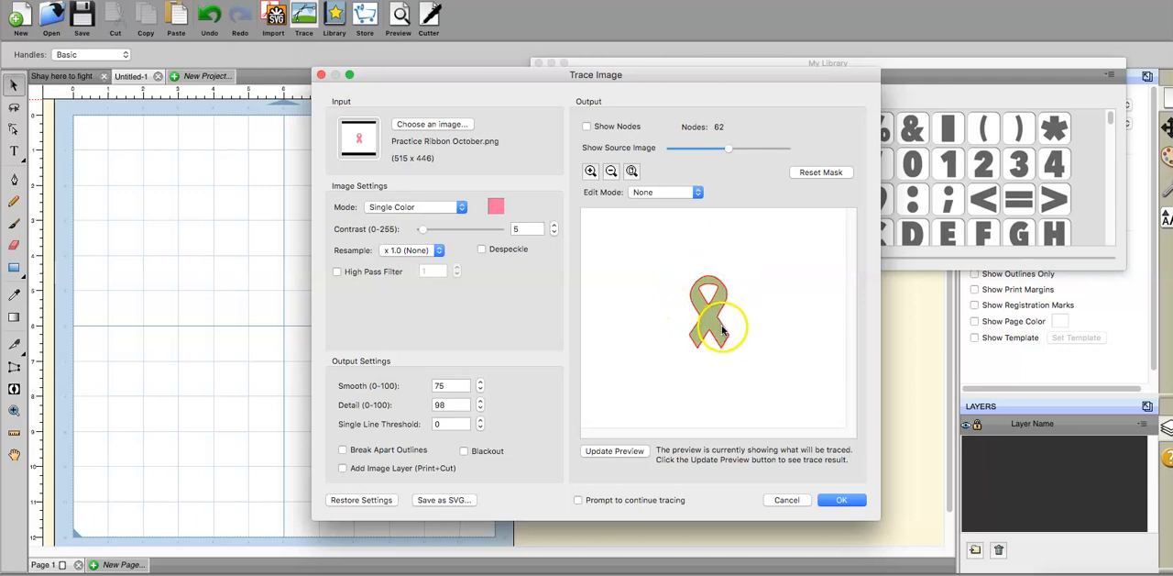
click(834, 500)
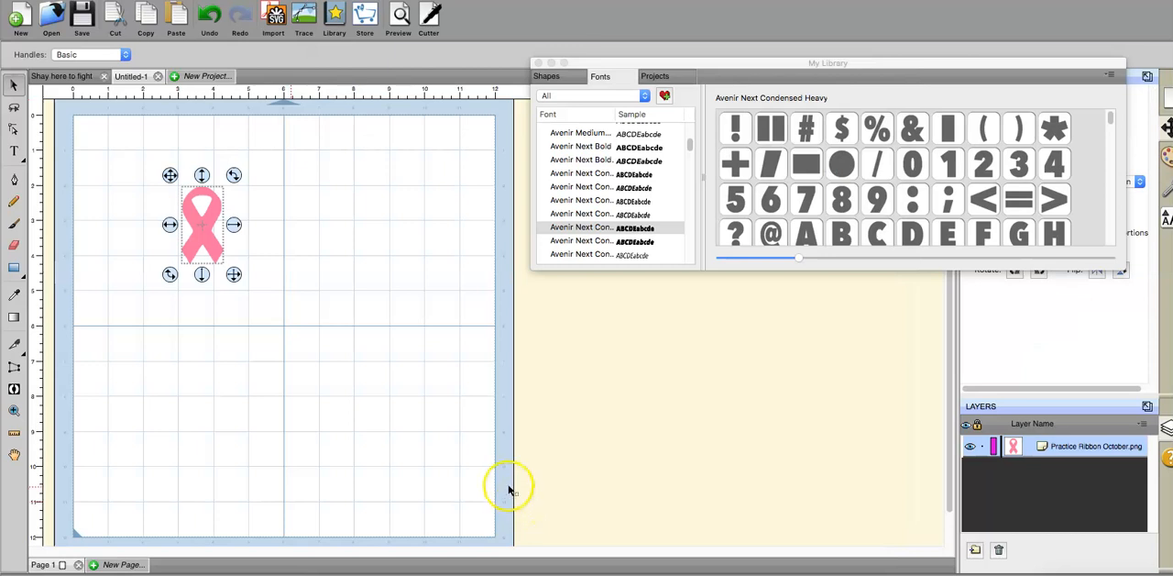
Step: Enlarge the traced ribbon to fill most of the mat's height and tilt it clockwise, about 6.1 by 9.8 in overall
drag(234, 274, 321, 409)
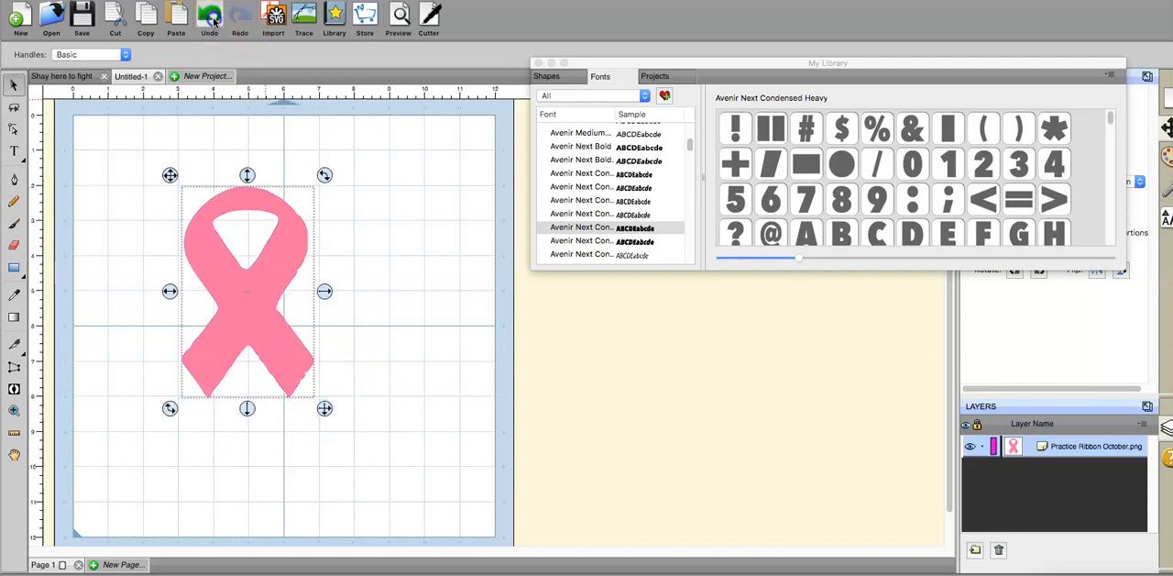
click(210, 25)
click(216, 198)
drag(234, 274, 377, 495)
drag(312, 413, 314, 367)
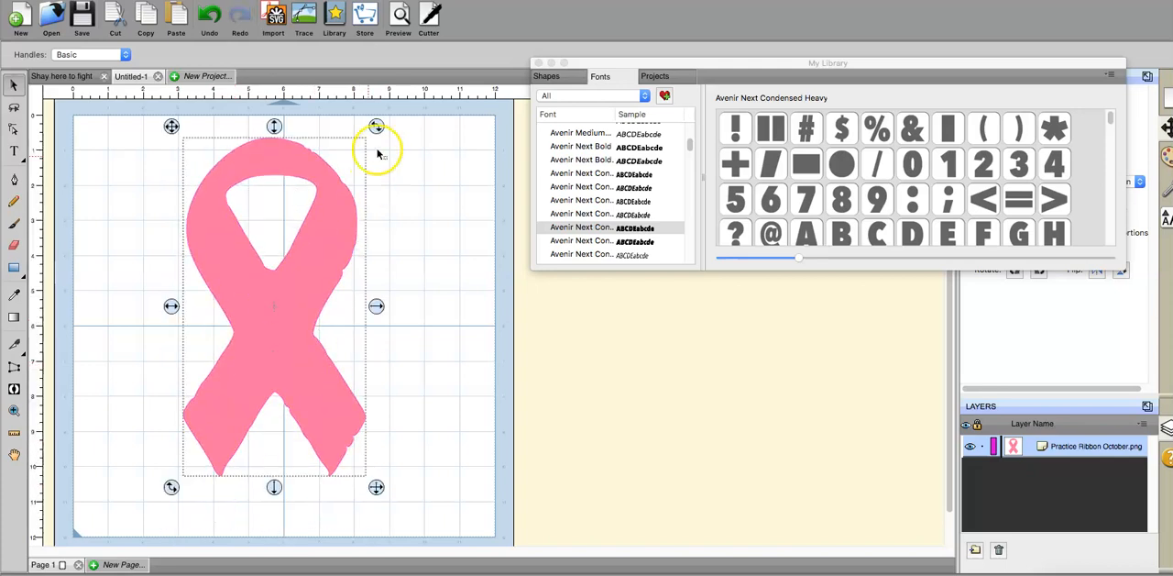
drag(379, 123, 399, 177)
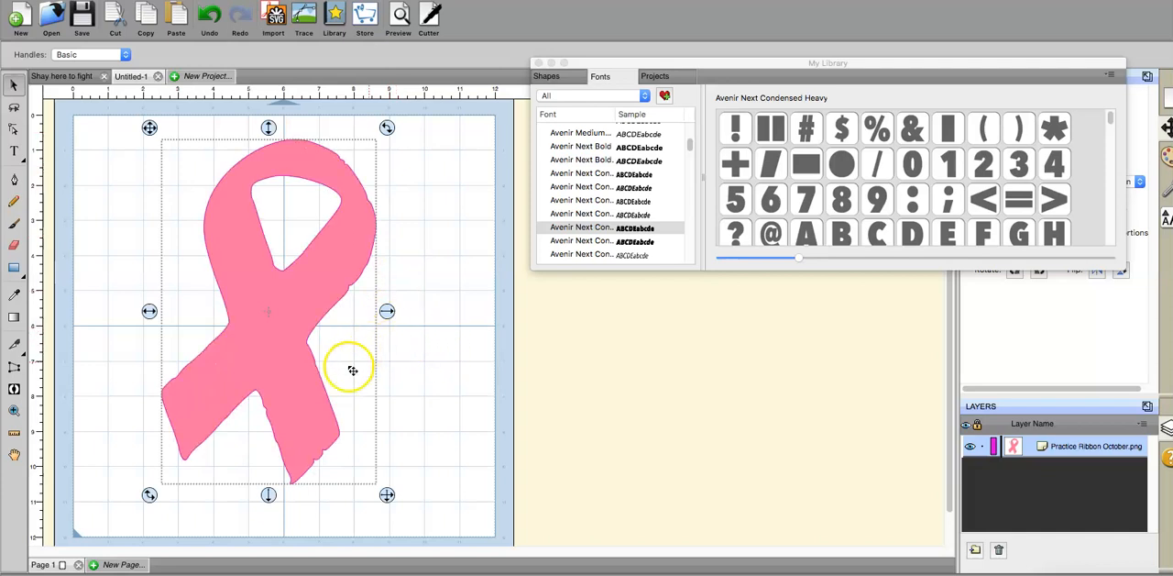
Step: Start a shadow layer for the ribbon with black as its color and a size of 0.2 in
right_click(278, 322)
mouse_move(291, 328)
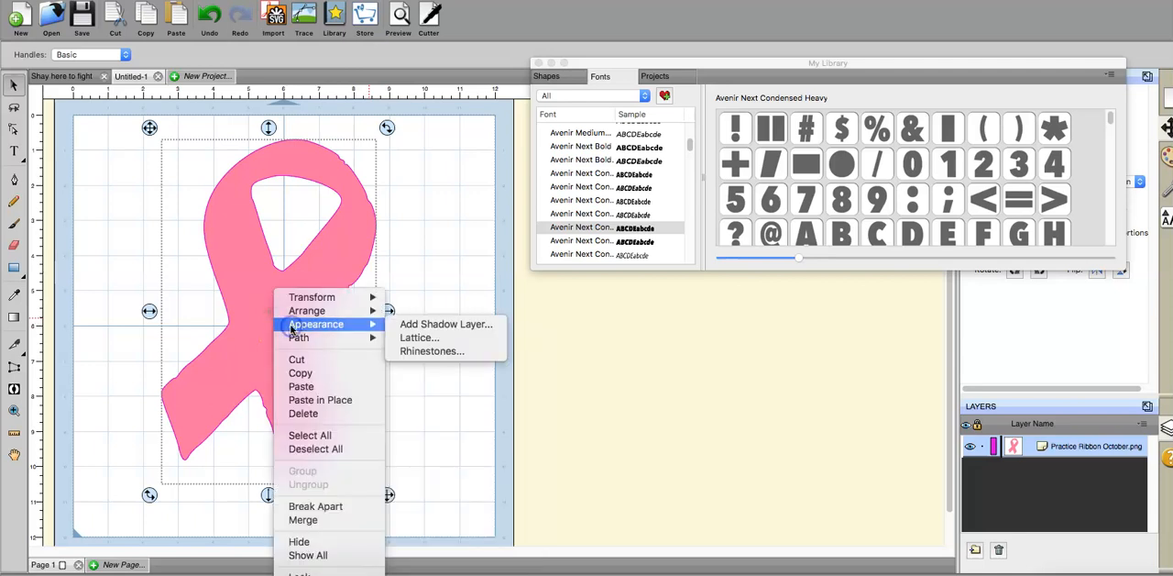
click(412, 325)
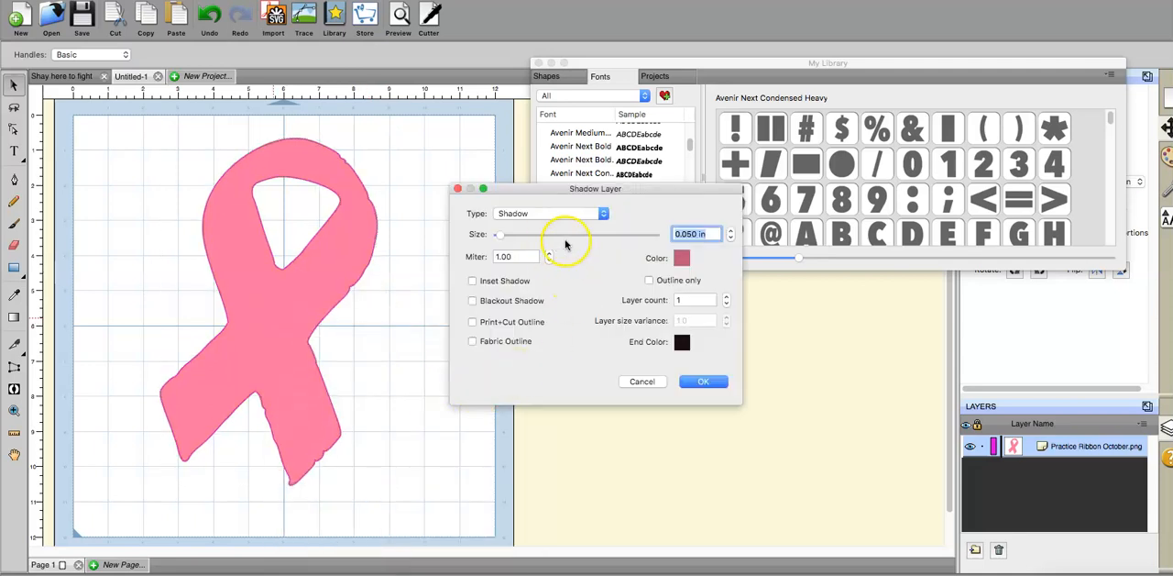
click(680, 259)
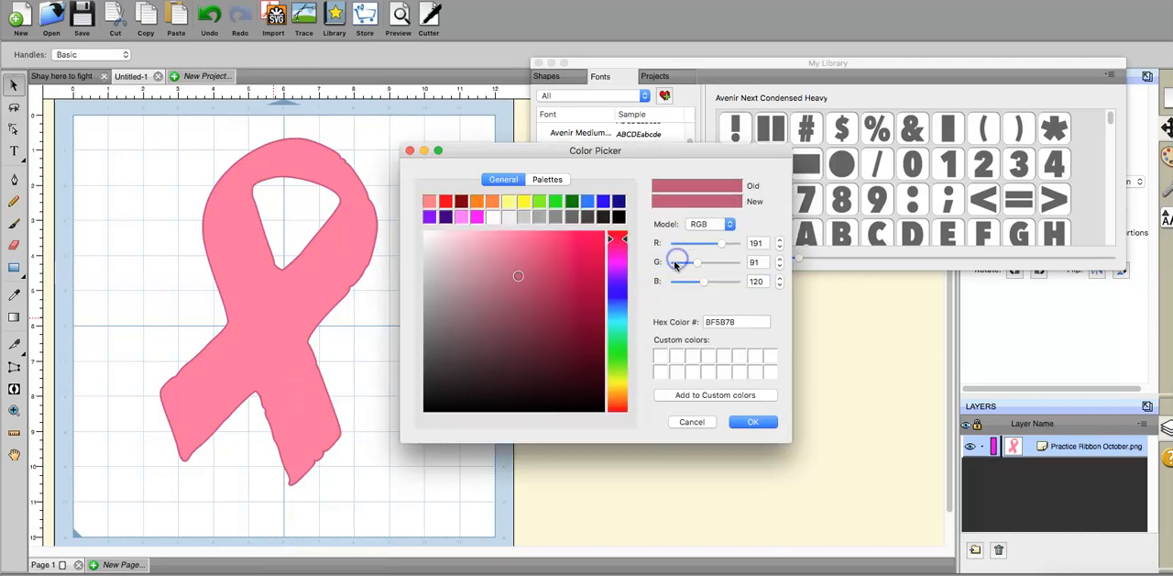
click(621, 218)
click(753, 422)
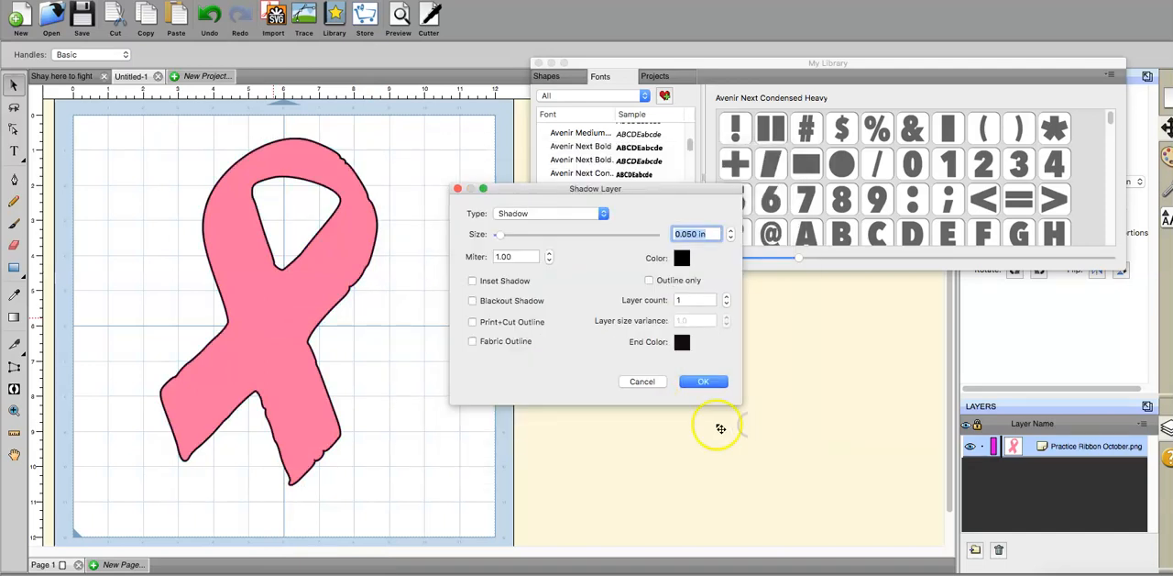
drag(507, 236, 512, 238)
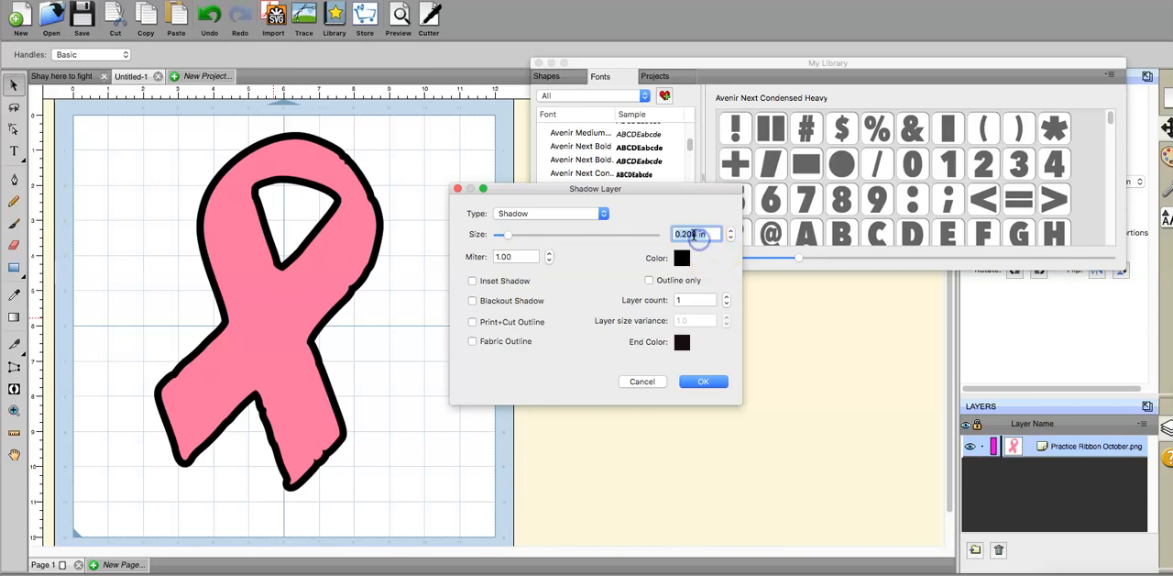
key(BackSpace)
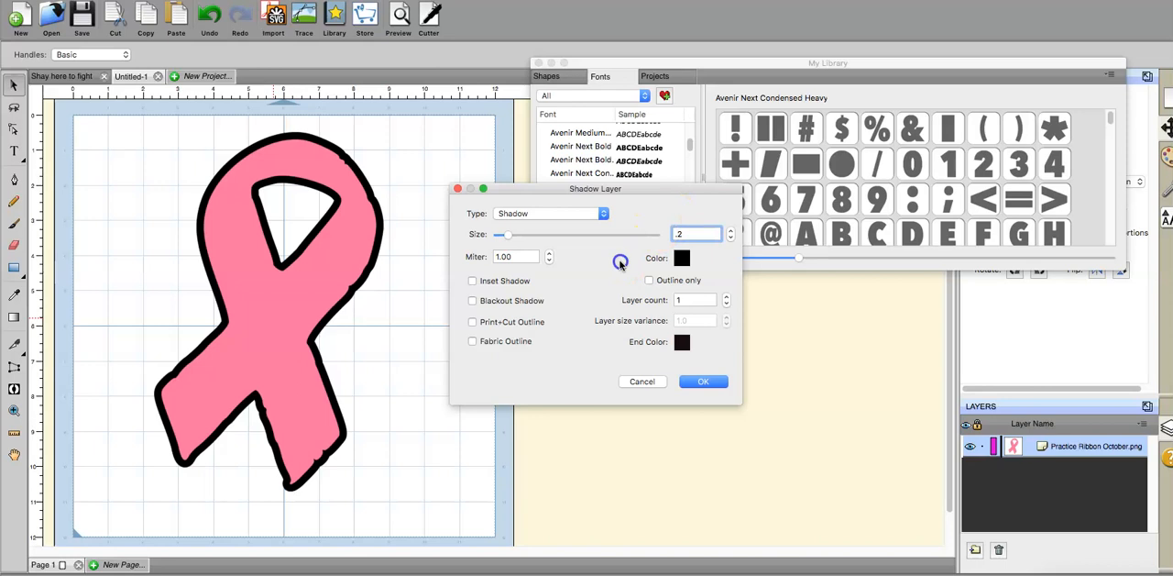
Step: Change the ribbon's shadow color to white (FFFFFF) and apply the shadow layer
click(682, 261)
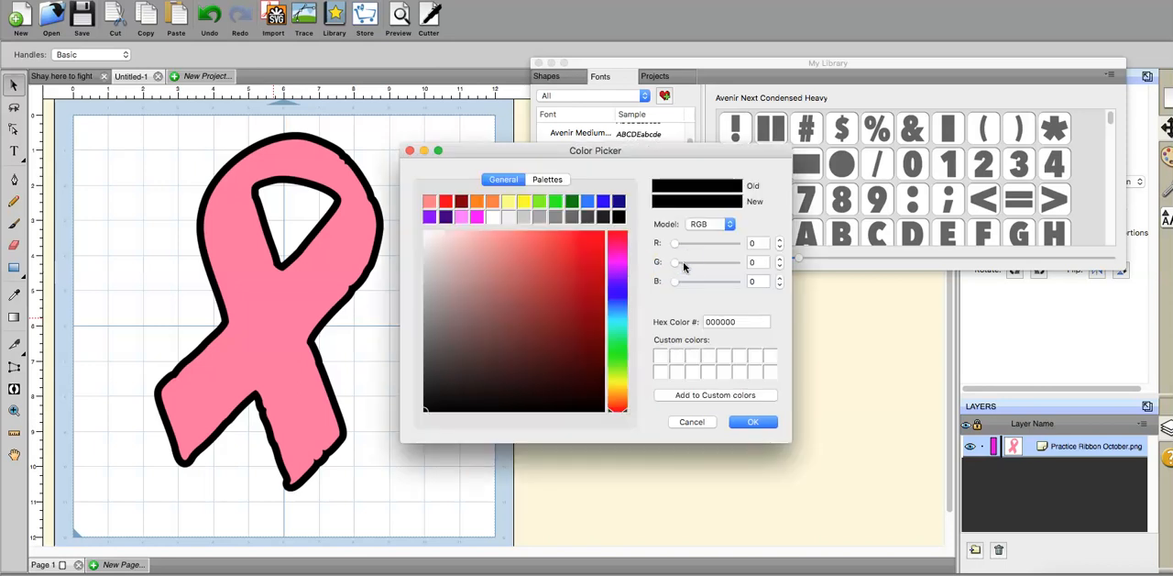
click(750, 422)
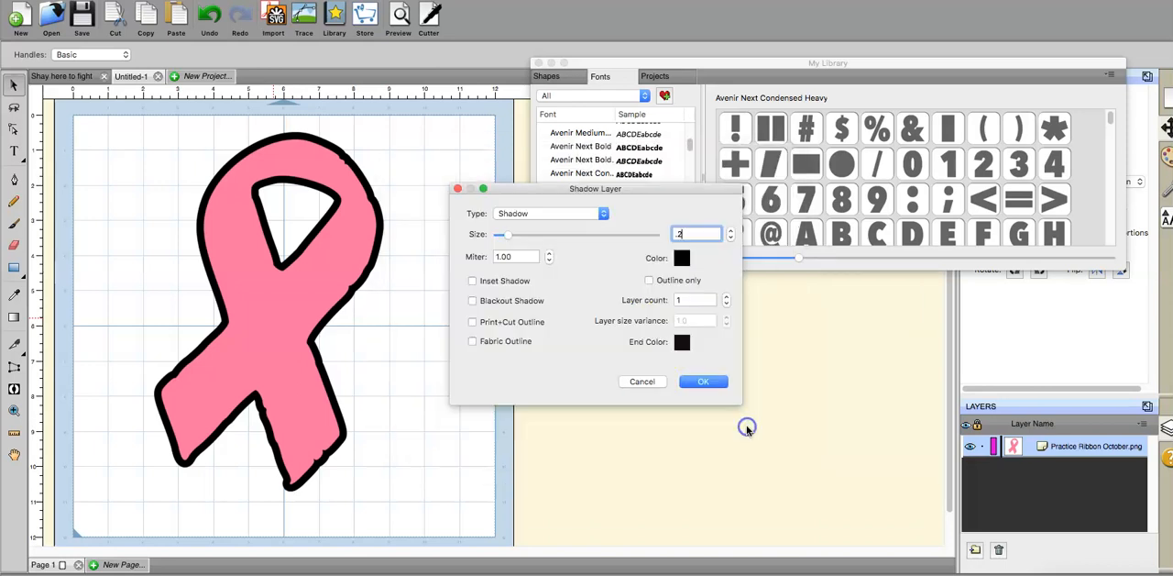
click(679, 261)
click(493, 218)
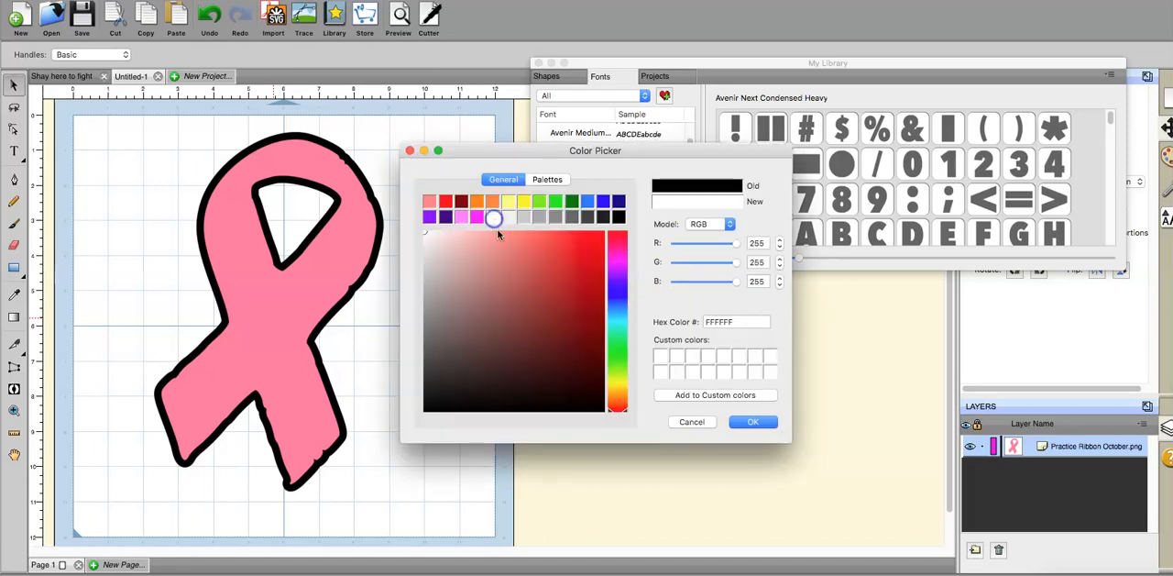
click(750, 423)
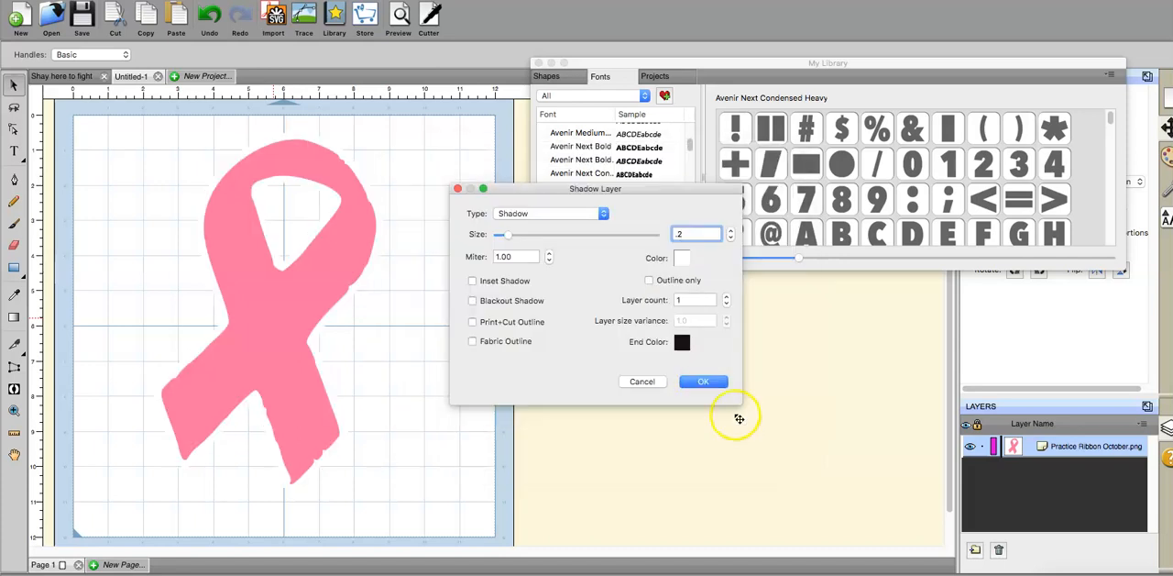
click(704, 381)
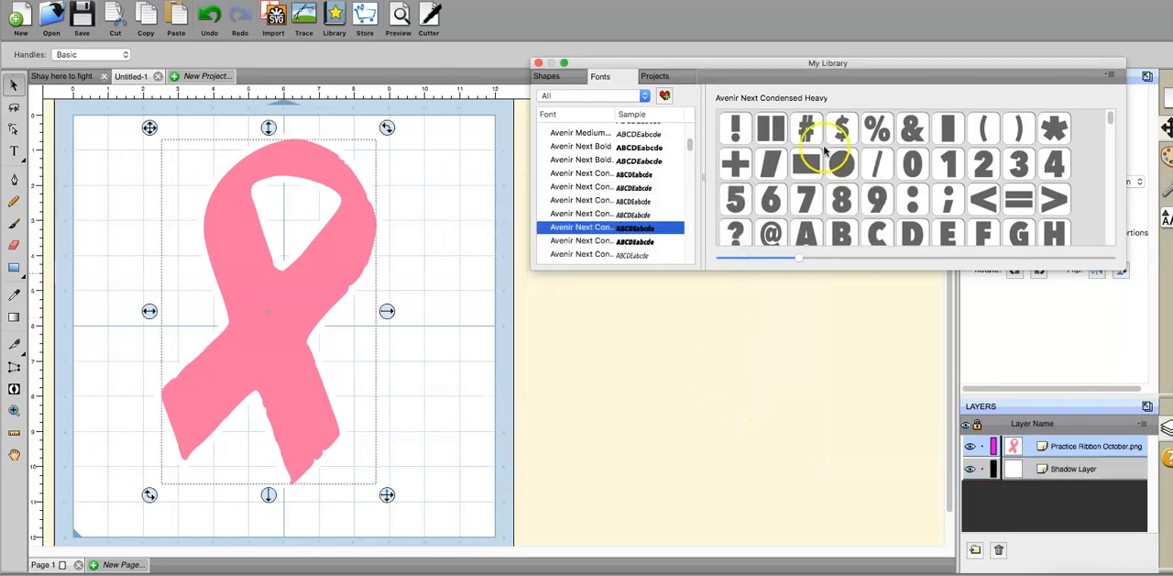
Step: Move the My Library window clear of the docked panels and undock the Position & Size, Document, Fill & Stroke, Style and Text panels
drag(824, 77, 830, 360)
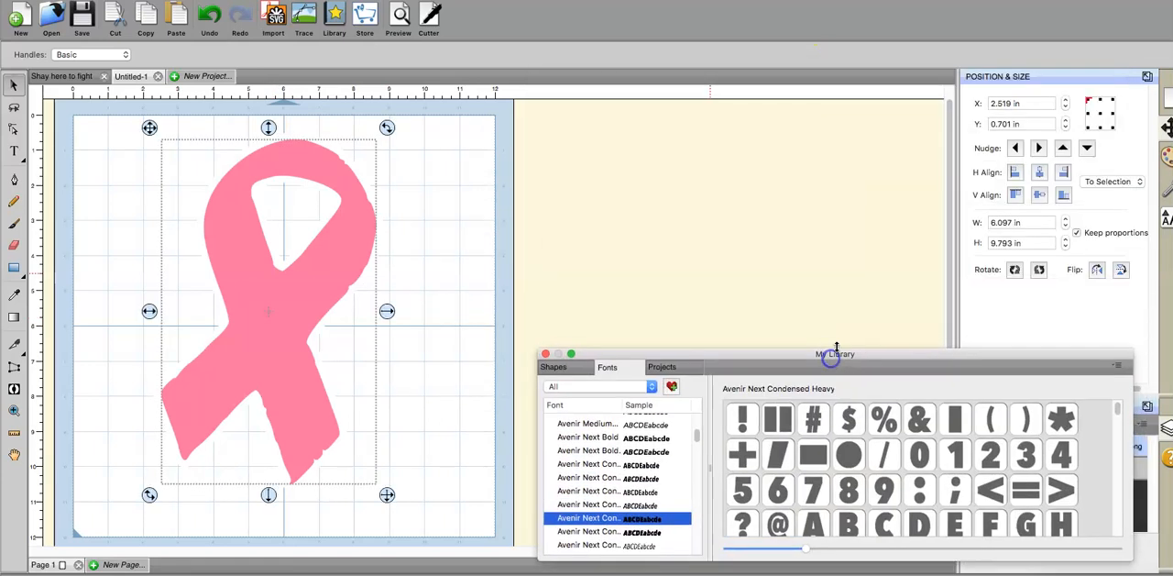
click(1148, 77)
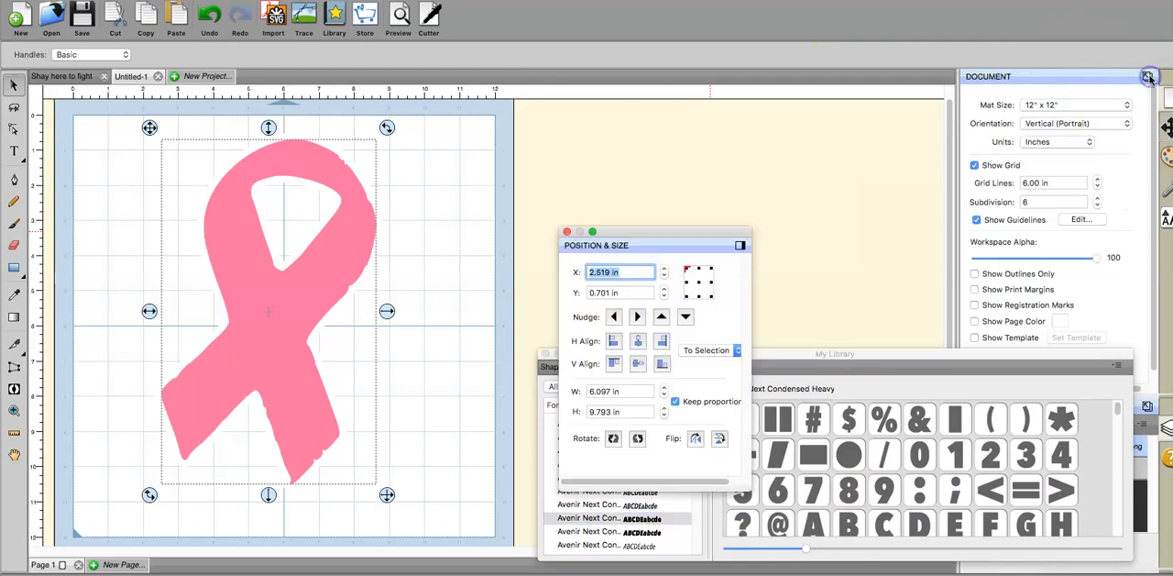
click(1148, 77)
click(1148, 77)
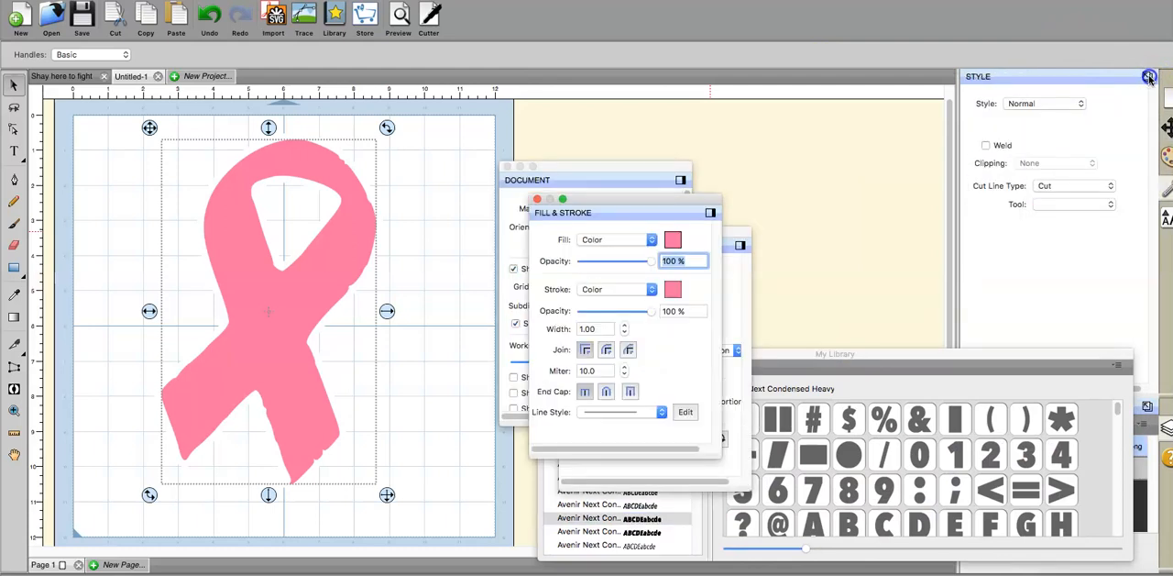
click(1149, 77)
click(1148, 77)
Step: Place the floating Text and Fill & Stroke panels side by side, and dock the Style, Document and Position & Size panels again
drag(641, 200, 1084, 15)
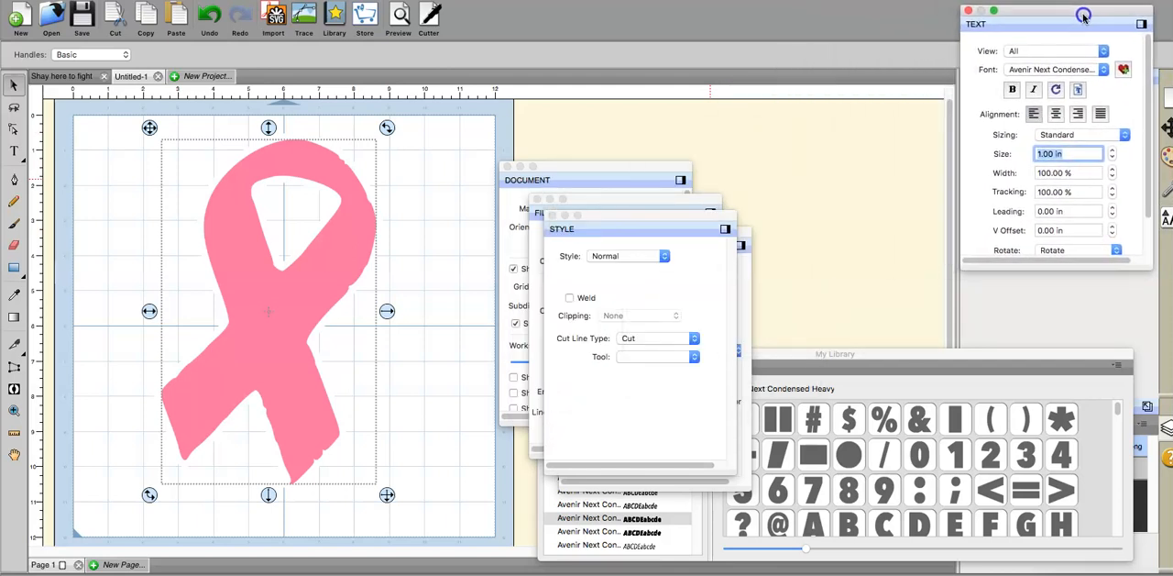
click(725, 230)
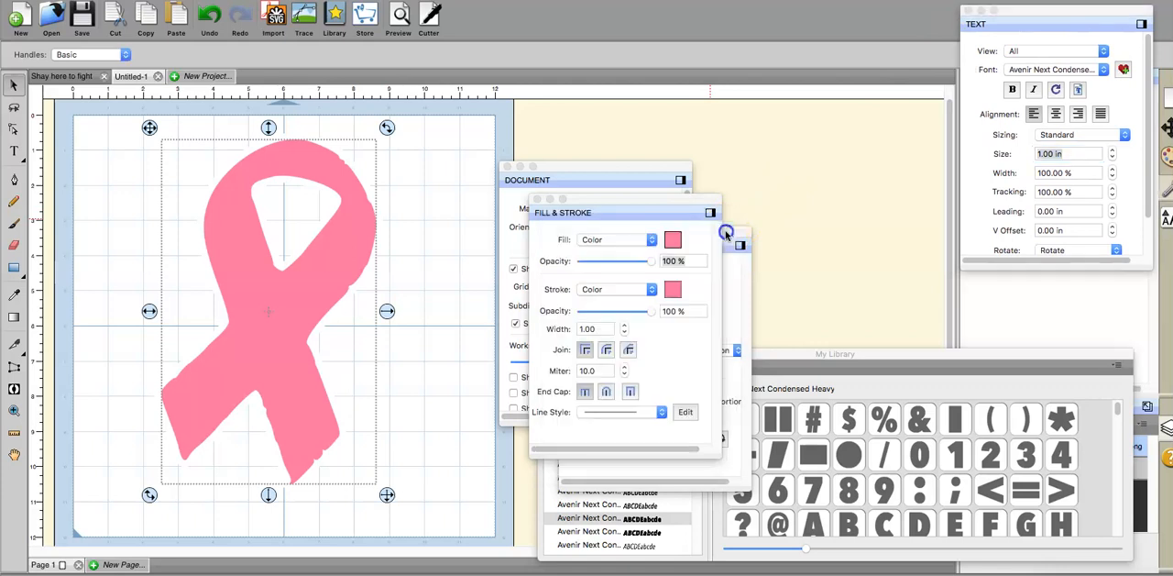
drag(679, 207, 910, 13)
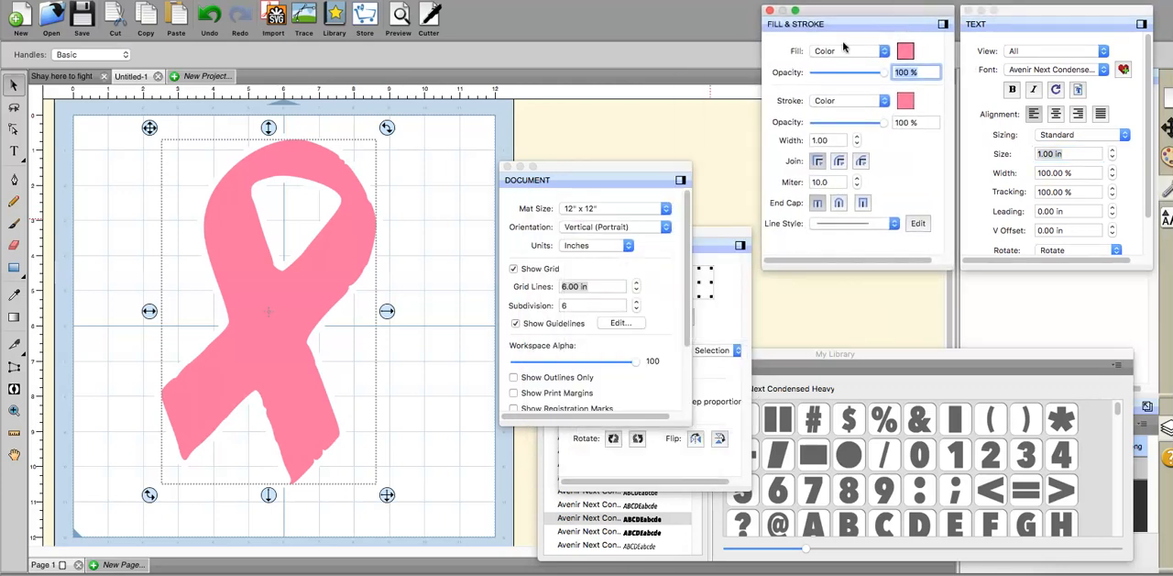
click(681, 181)
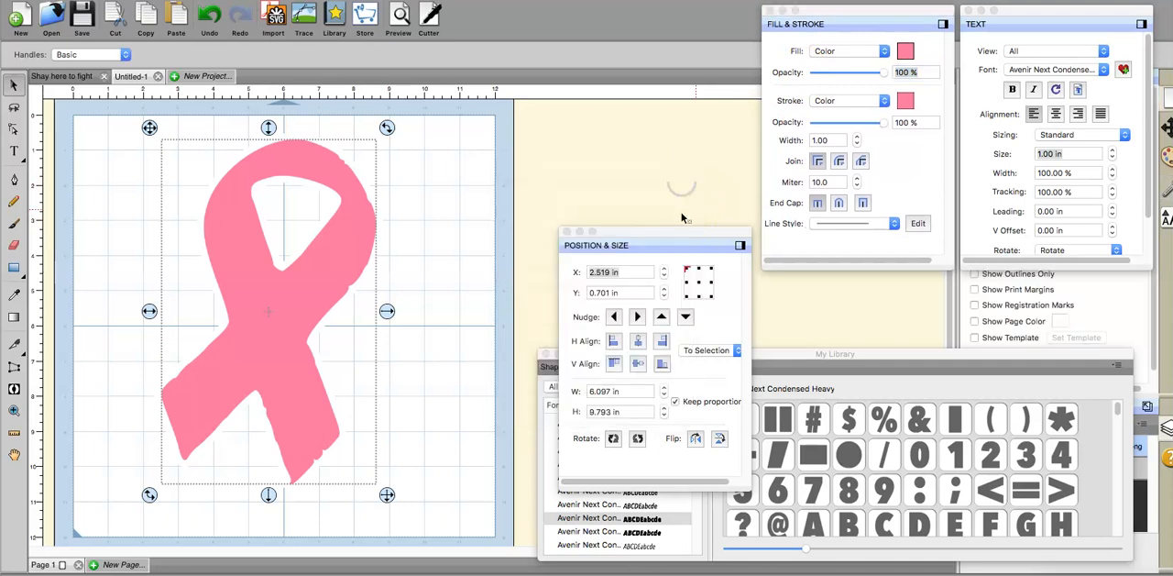
drag(684, 237, 669, 120)
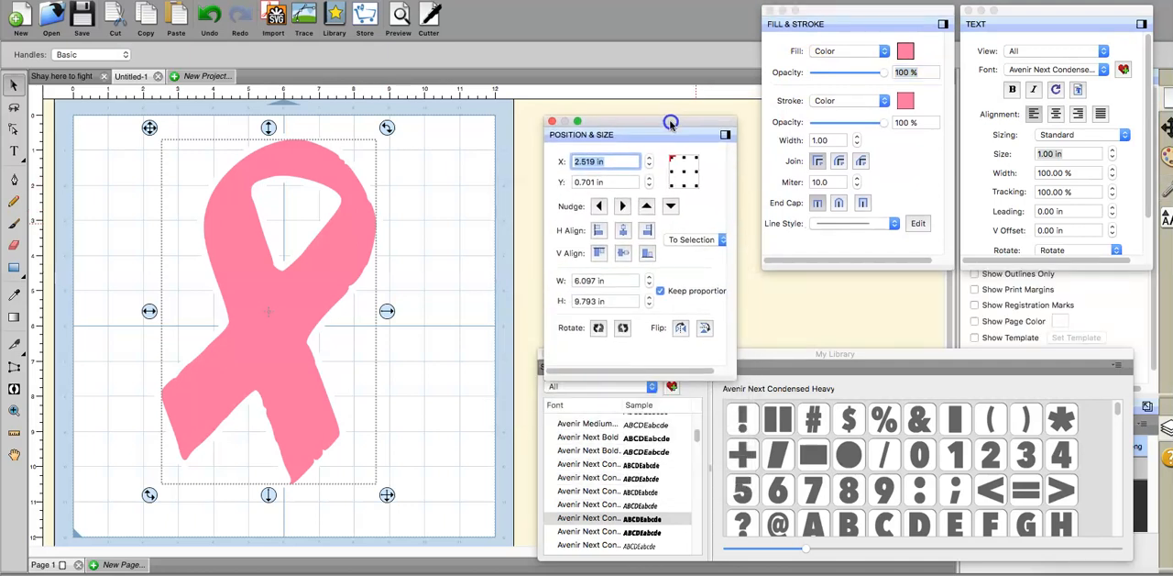
click(726, 131)
Step: Undock the Layers panel, place it beside Fill & Stroke, and position the My Library window below the floating panels
drag(963, 353, 968, 151)
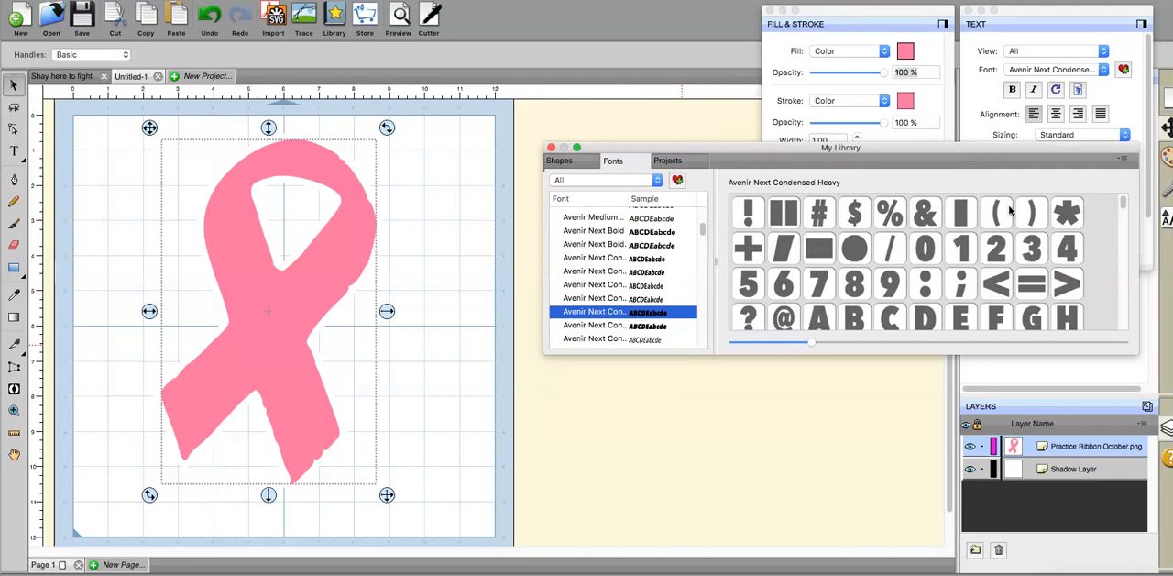
click(1146, 406)
drag(682, 256, 660, 11)
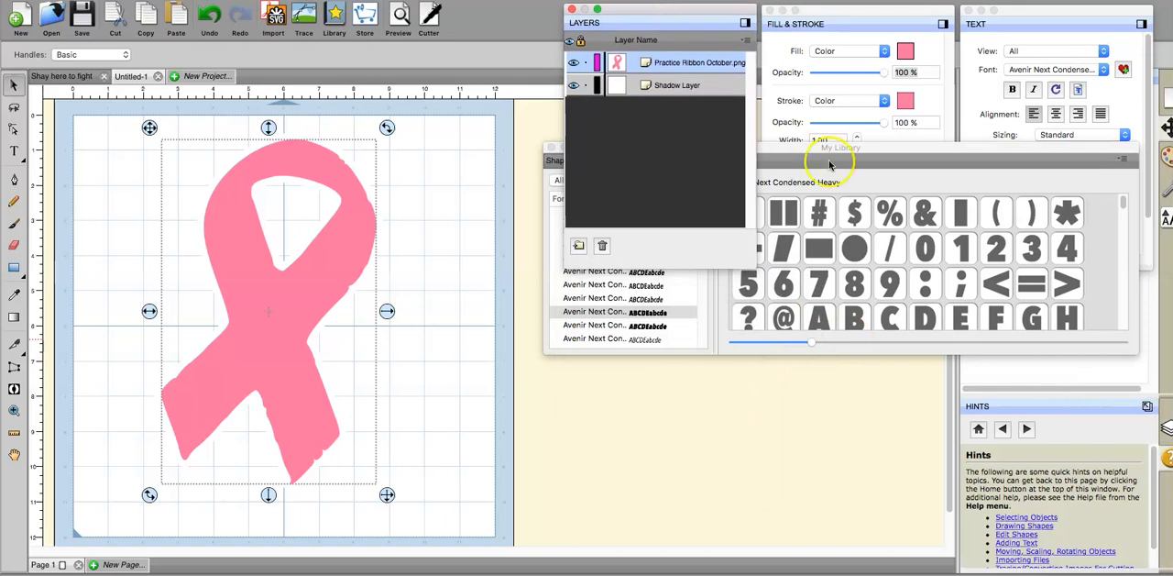
drag(828, 153, 839, 345)
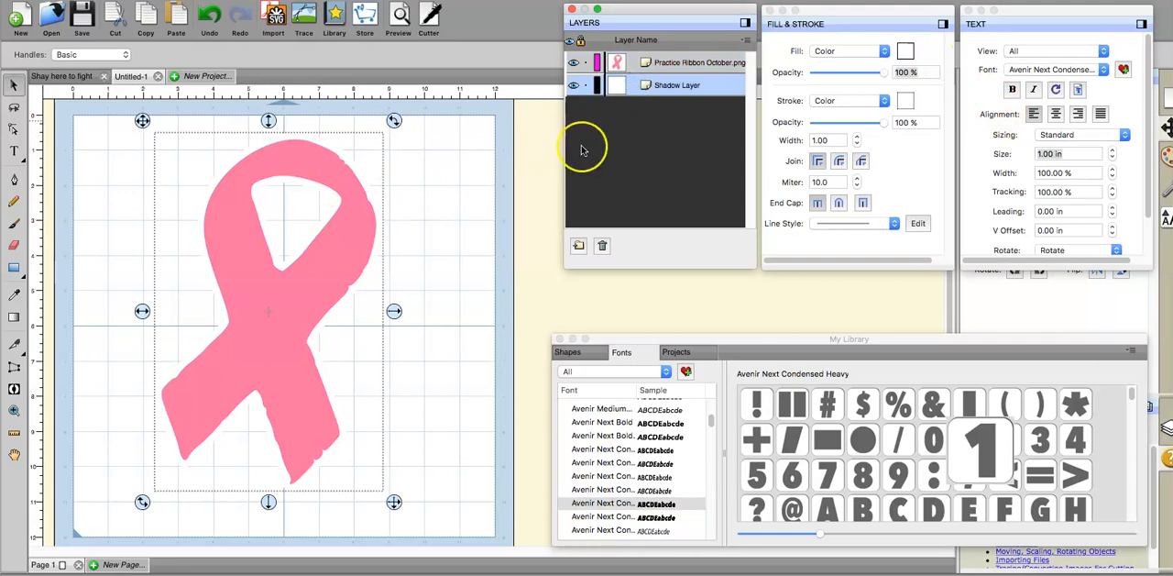
Step: Add a black shadow layer with a size of 0.050 in around the ribbon's white shadow layer
right_click(375, 487)
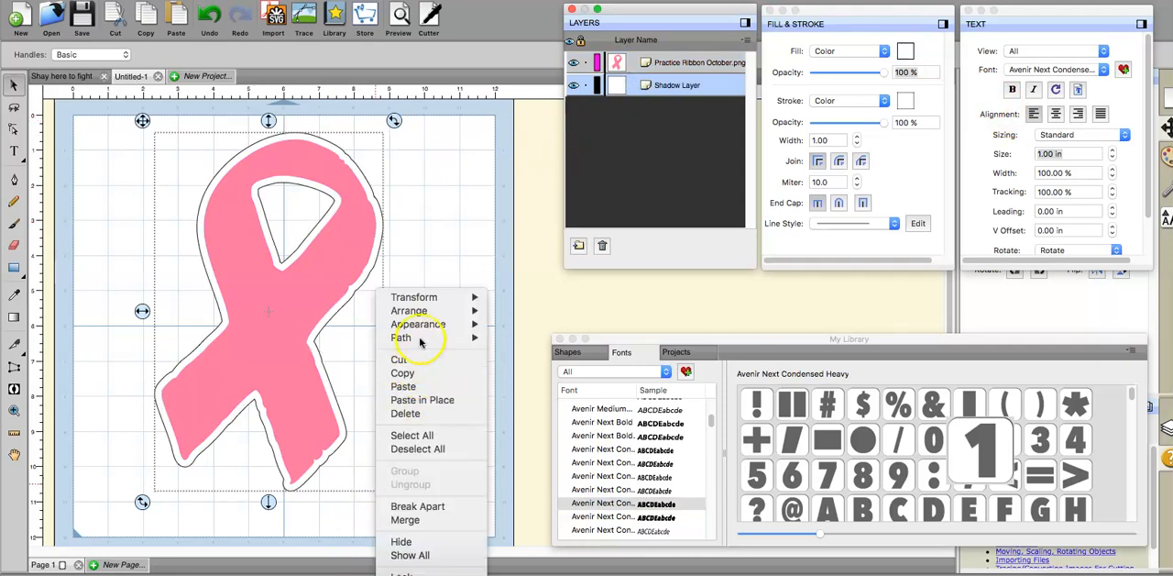
mouse_move(421, 327)
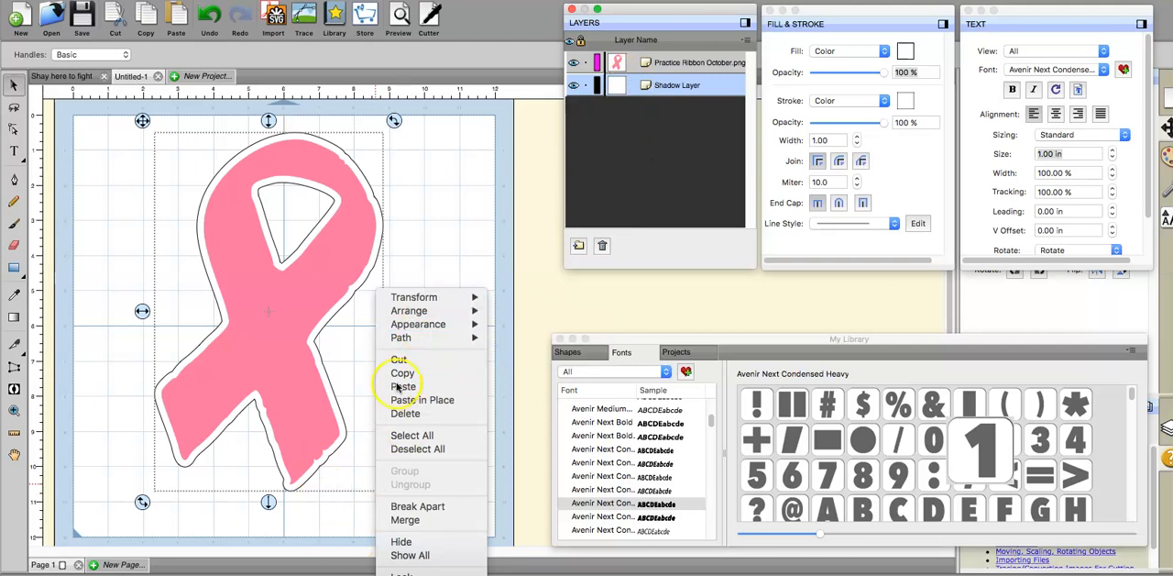
click(528, 325)
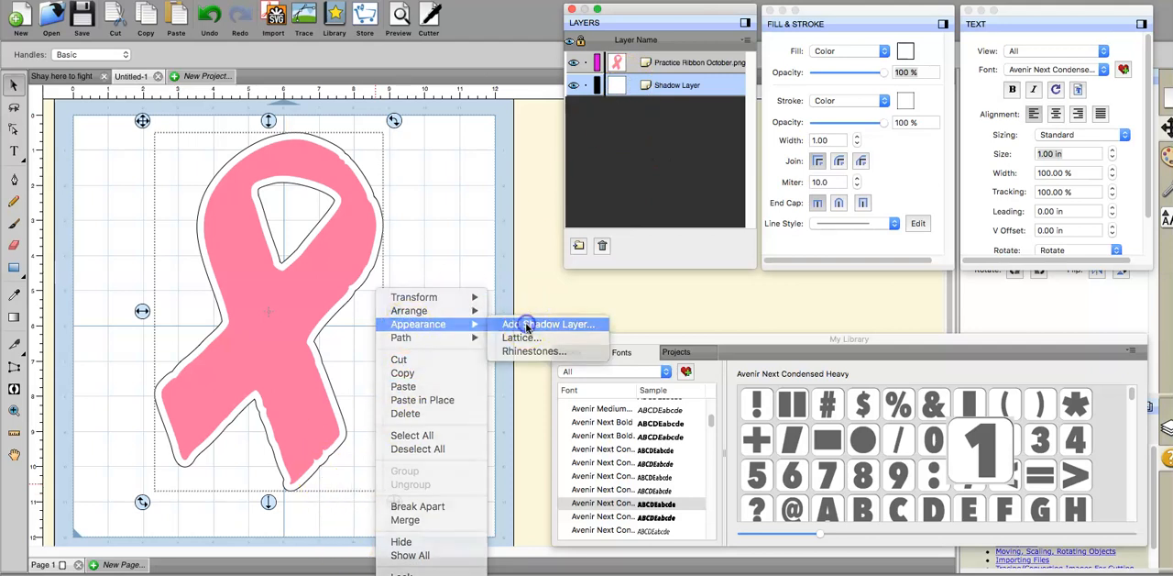
click(680, 261)
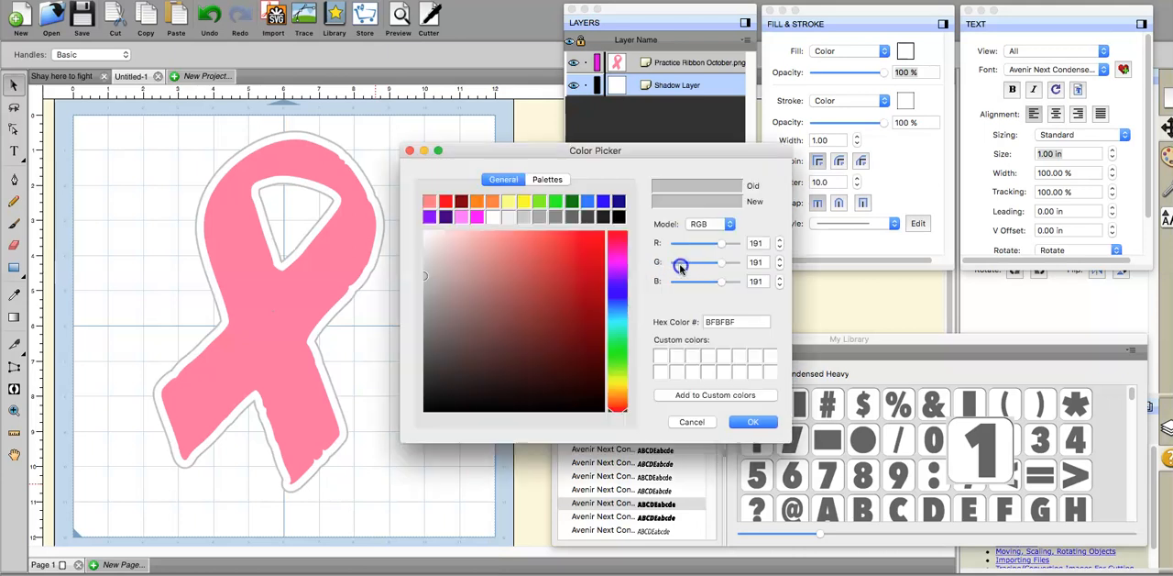
click(619, 216)
click(753, 421)
click(686, 234)
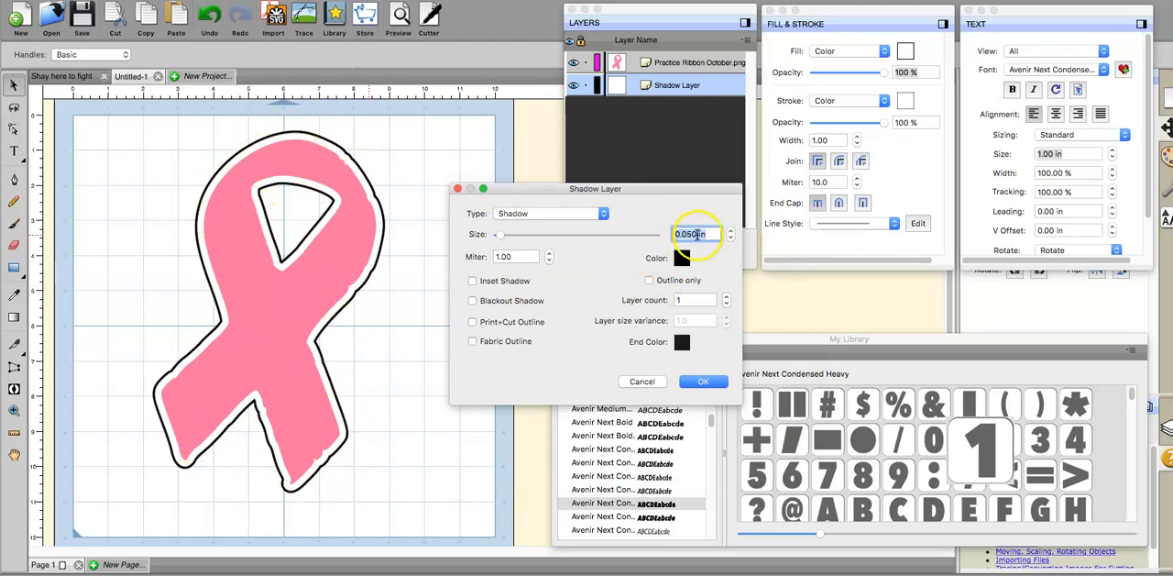
click(701, 382)
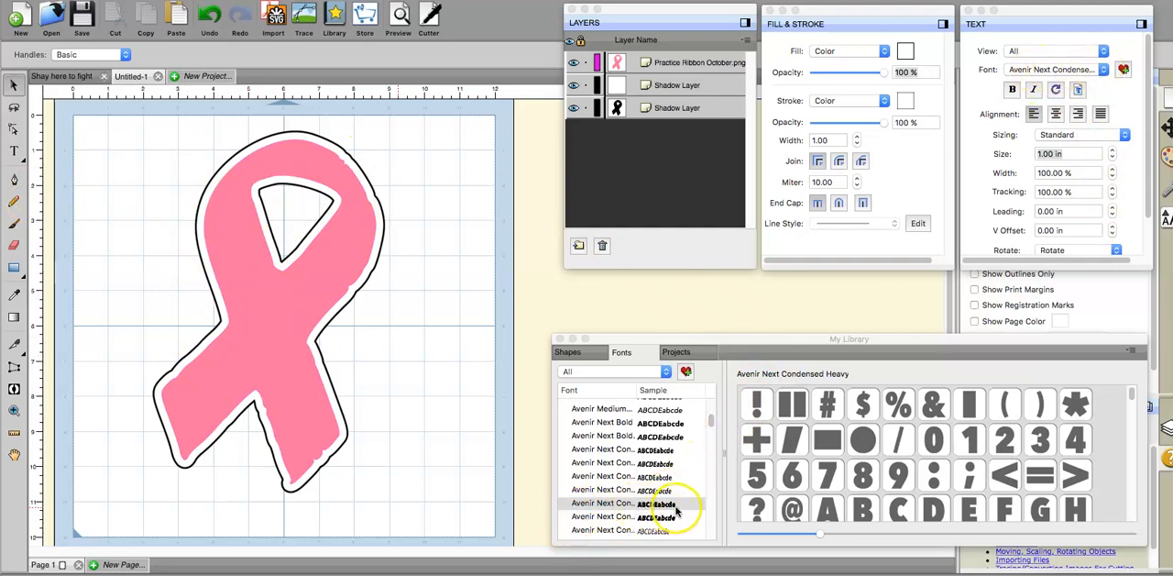
Step: Browse the Avenir fonts in the library and choose Avenir Next Condensed Heavy as the font for new text
scroll(651, 486, up, 2)
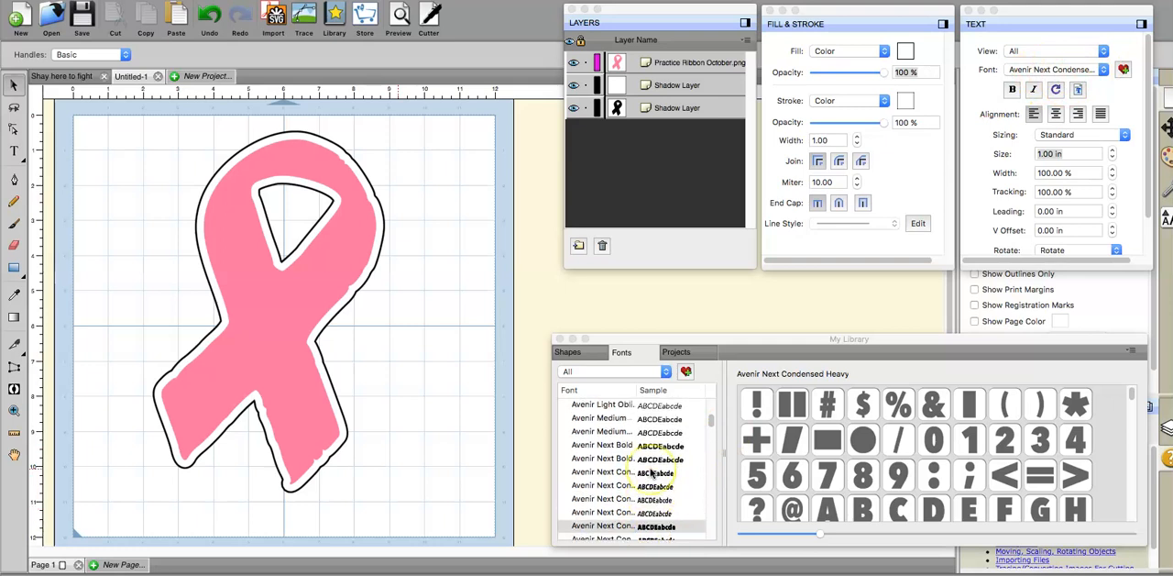
scroll(614, 410, up, 3)
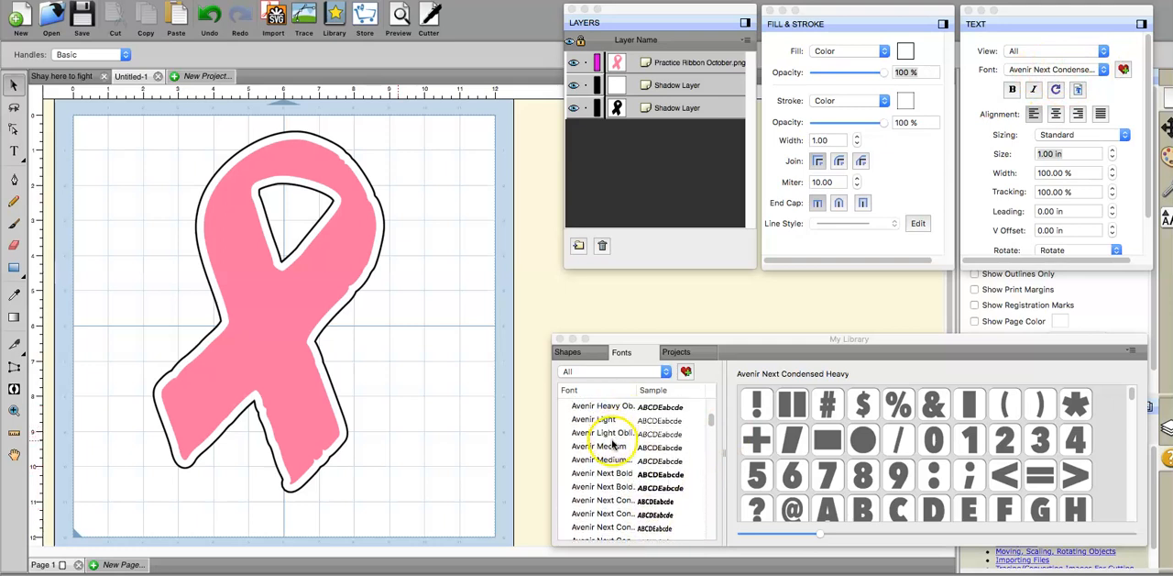
scroll(612, 445, down, 2)
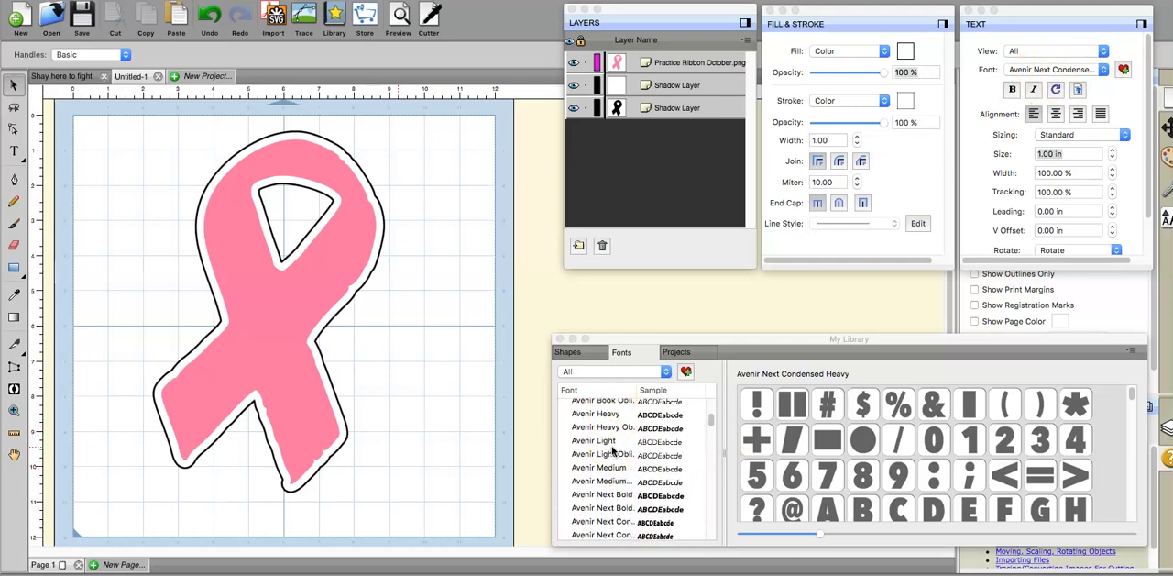
scroll(614, 449, down, 4)
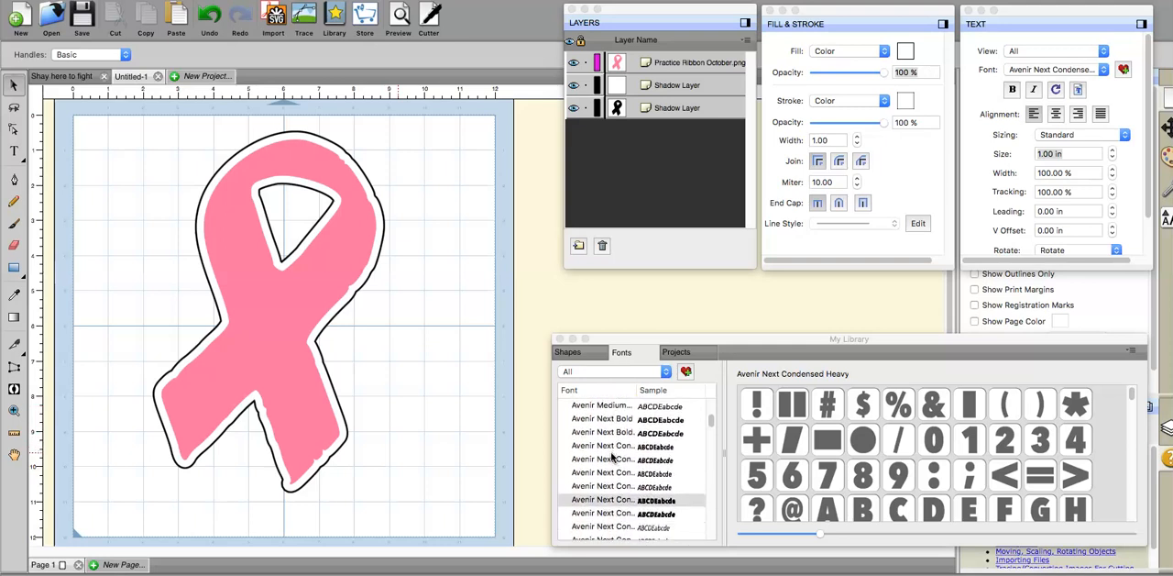
click(660, 481)
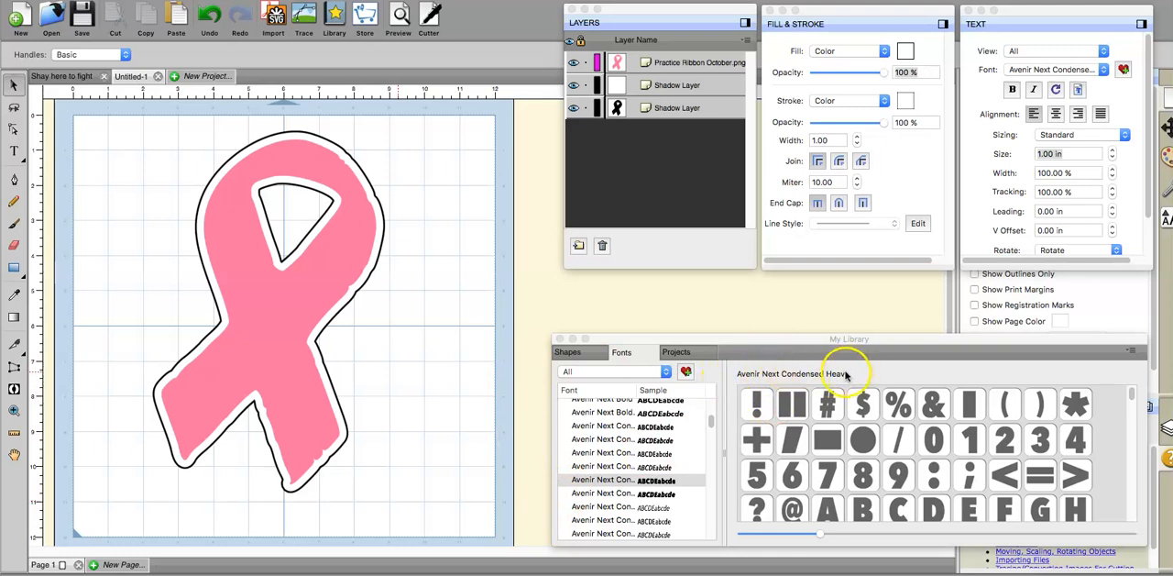
click(14, 149)
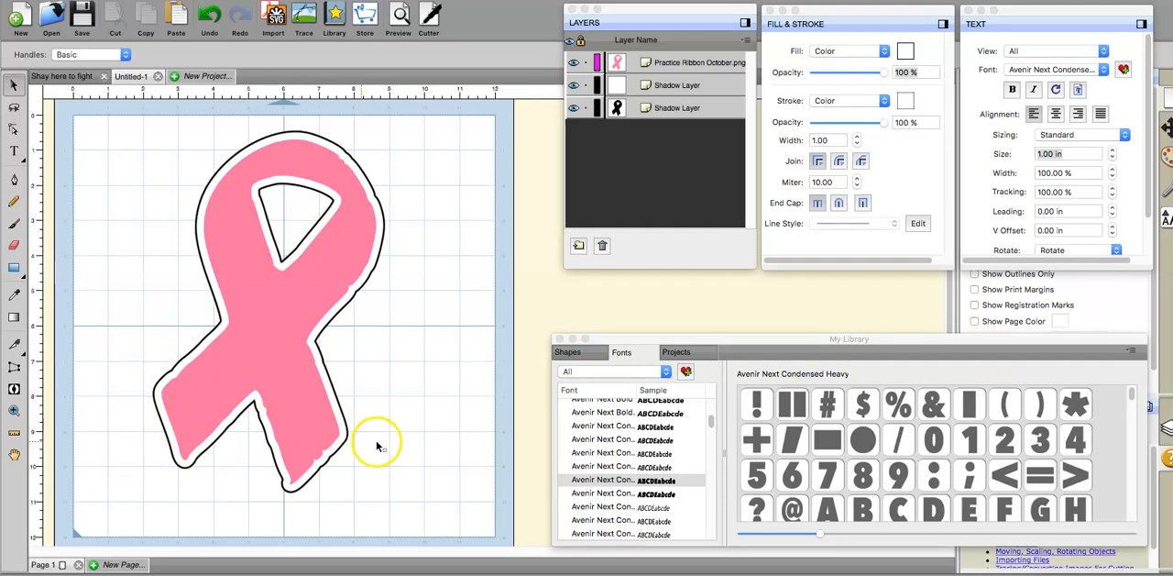
click(14, 153)
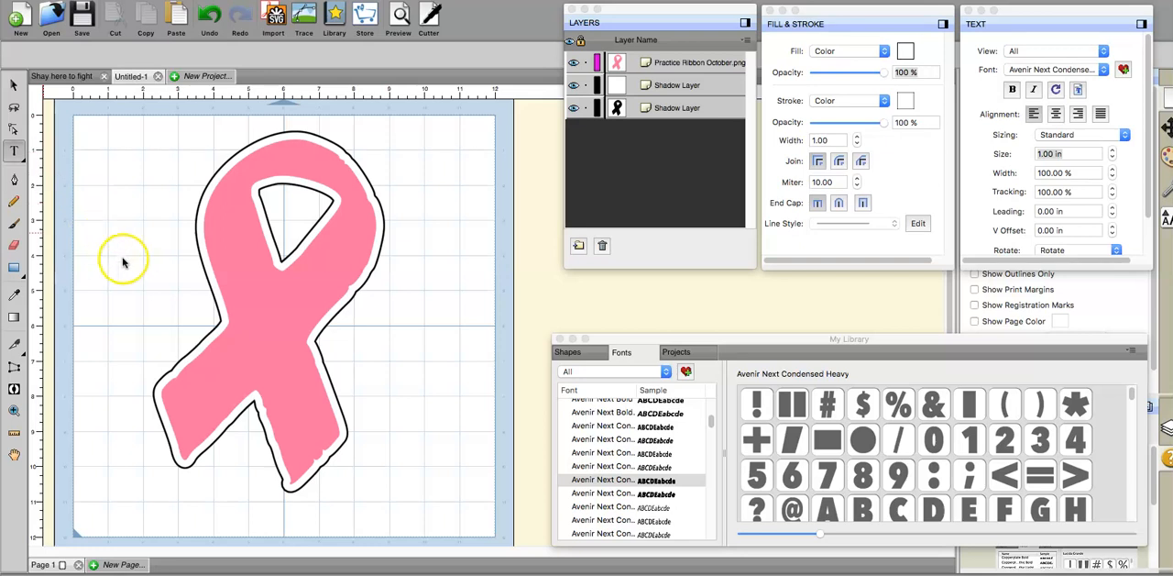
click(12, 153)
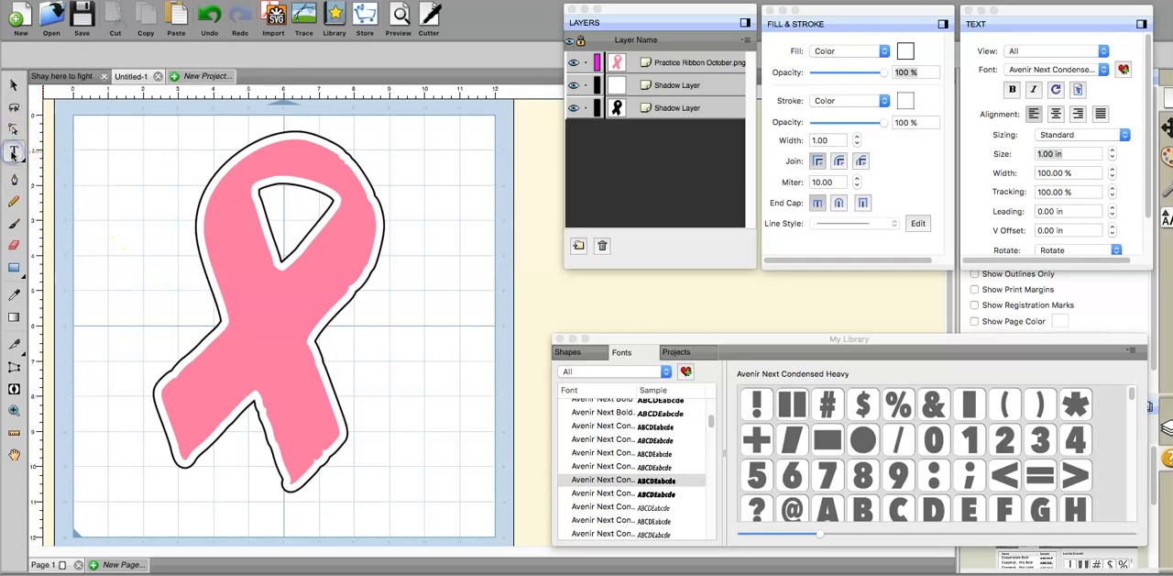
click(600, 478)
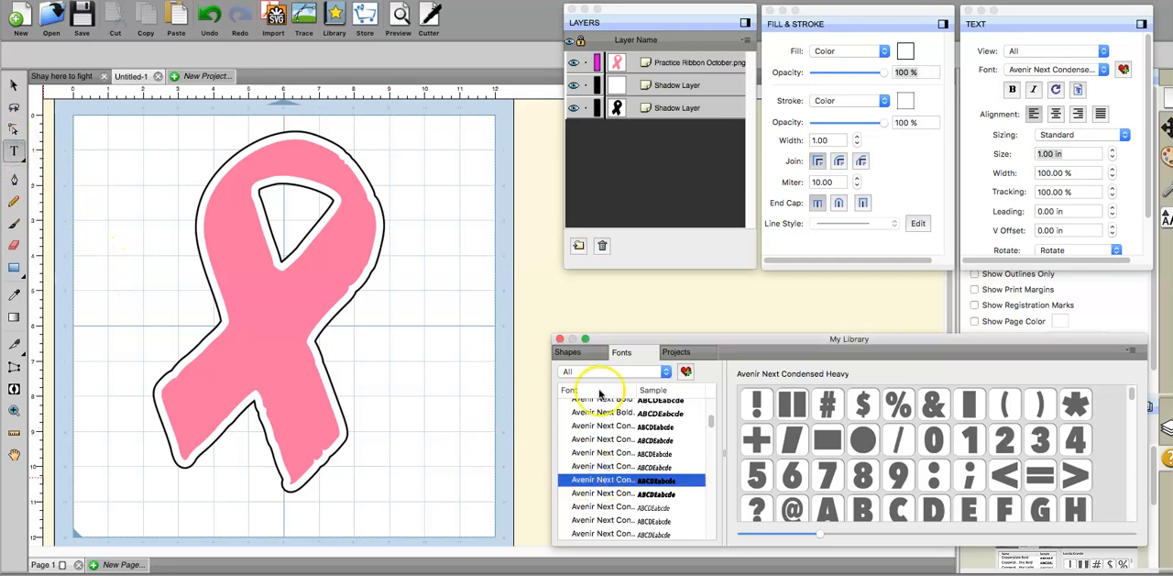
click(1037, 71)
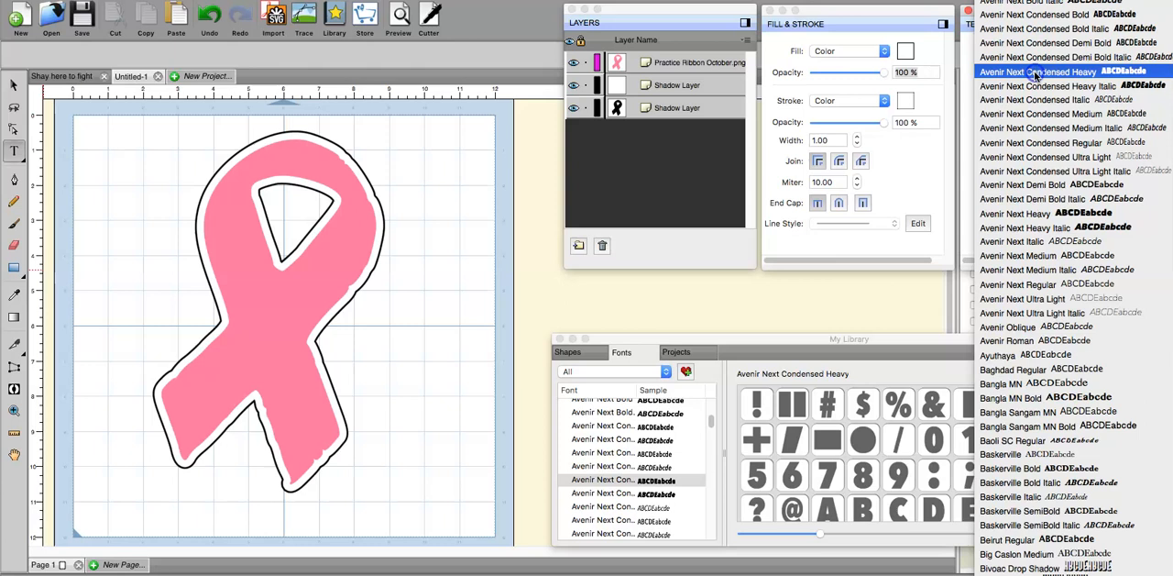
click(1036, 73)
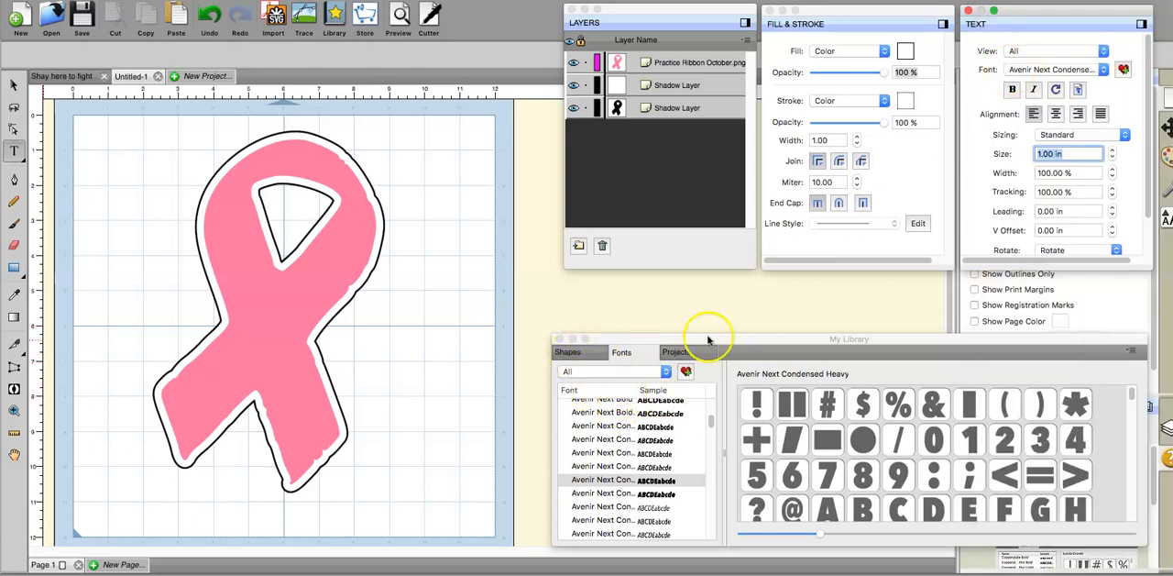
click(627, 353)
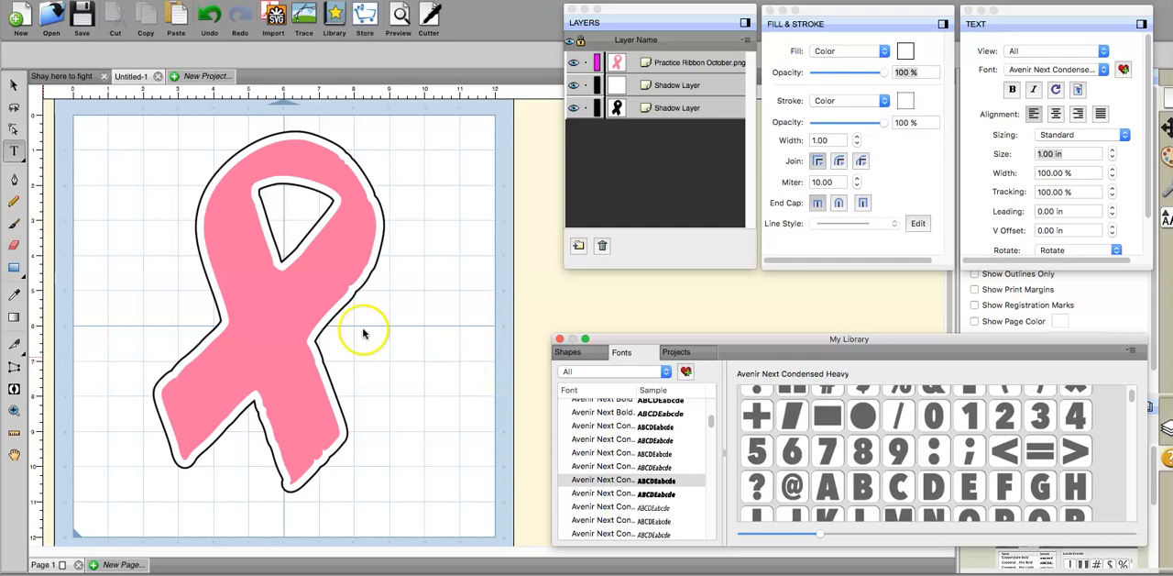
Step: Add the text "HERE TO" on the mat, starting beside the ribbon's loop
click(12, 152)
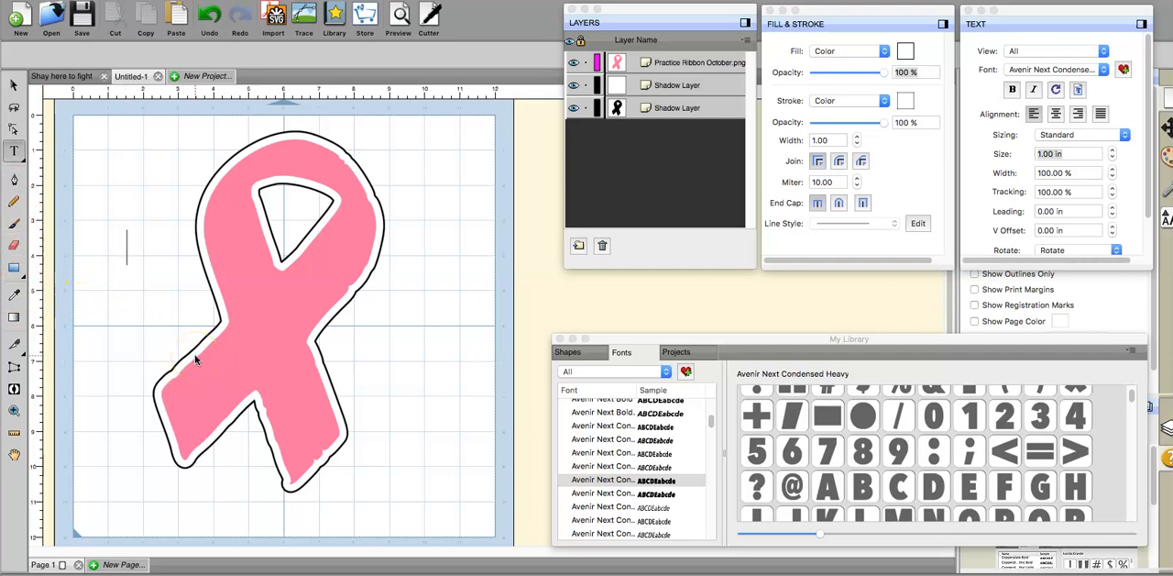
text(HE)
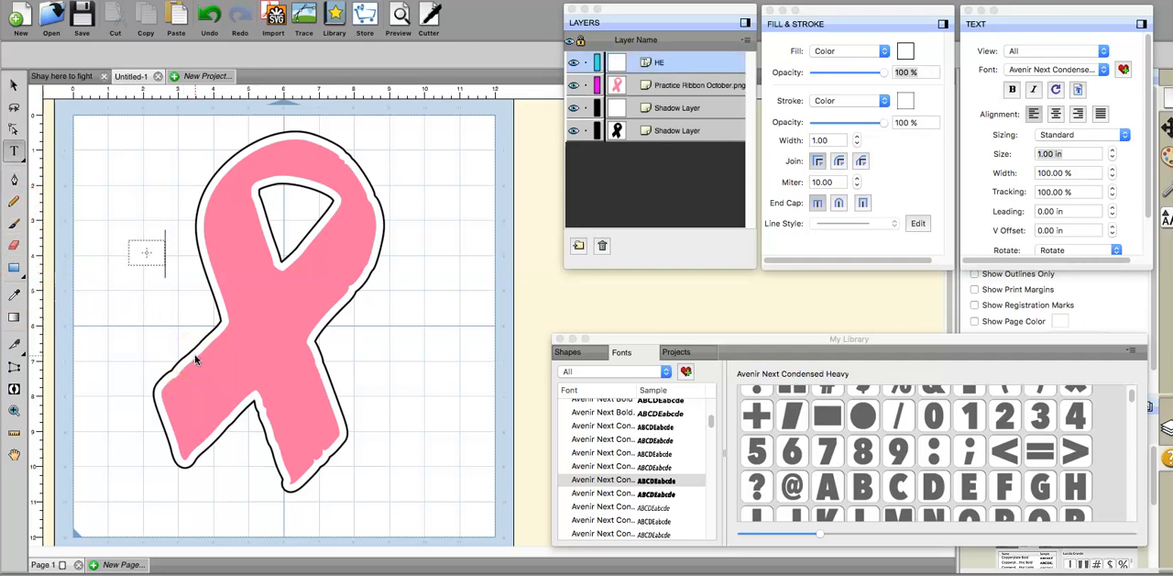
text(RE TO)
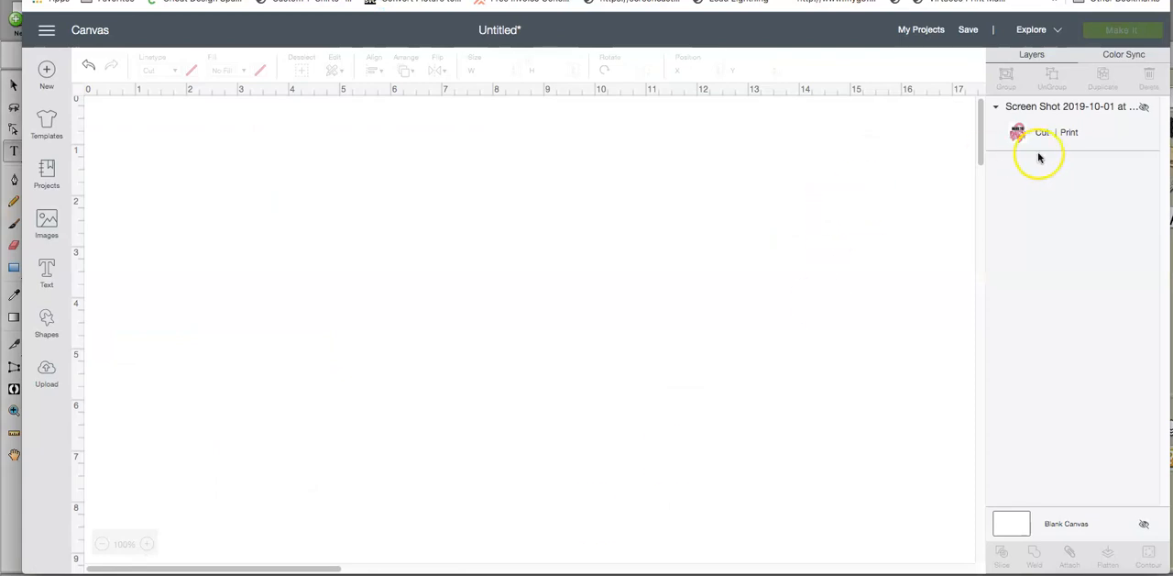
Step: Switch to Cricut Design Space, show the hidden reference screenshot and shift it sideways to examine the finished ribbon design
click(1141, 108)
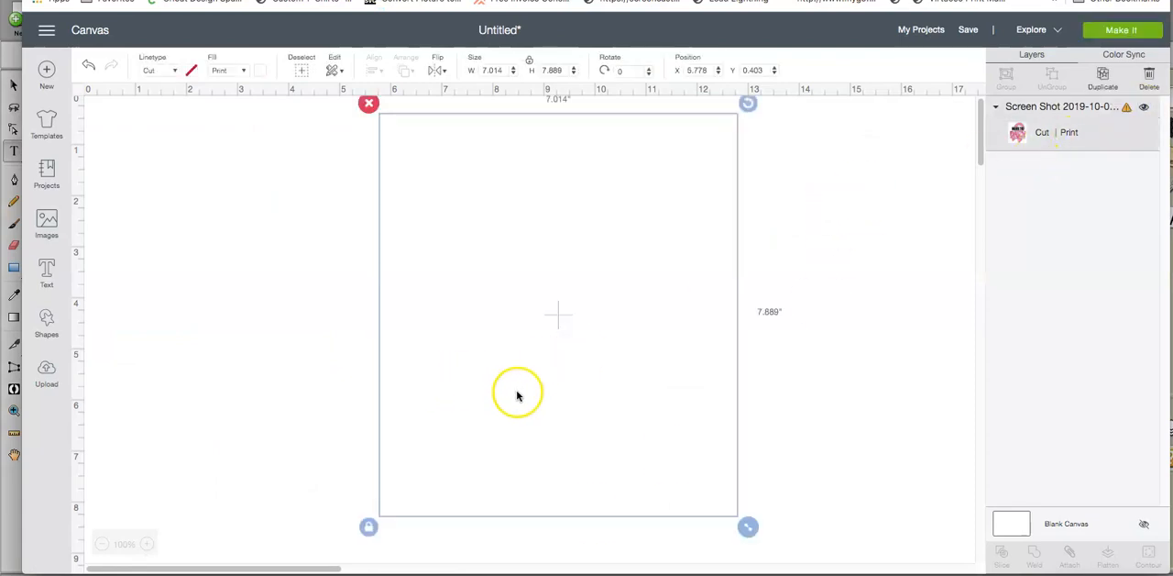
drag(518, 396, 715, 400)
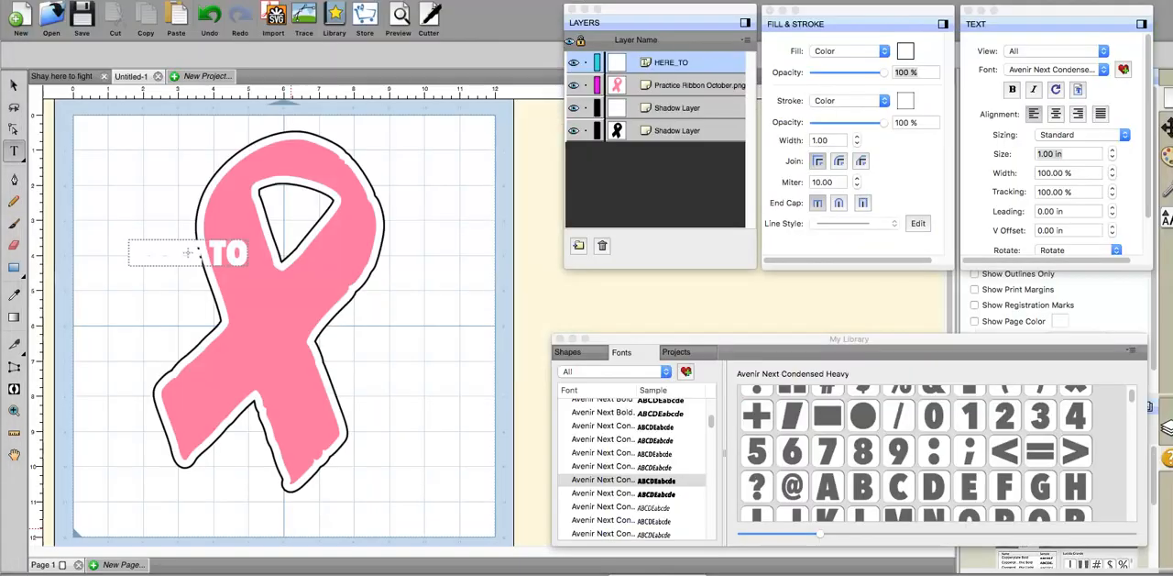
Step: Fill the whole "HERE TO" text with black (000000) and move it farther onto the ribbon's loop
drag(275, 253, 229, 257)
double_click(193, 256)
click(194, 255)
double_click(193, 256)
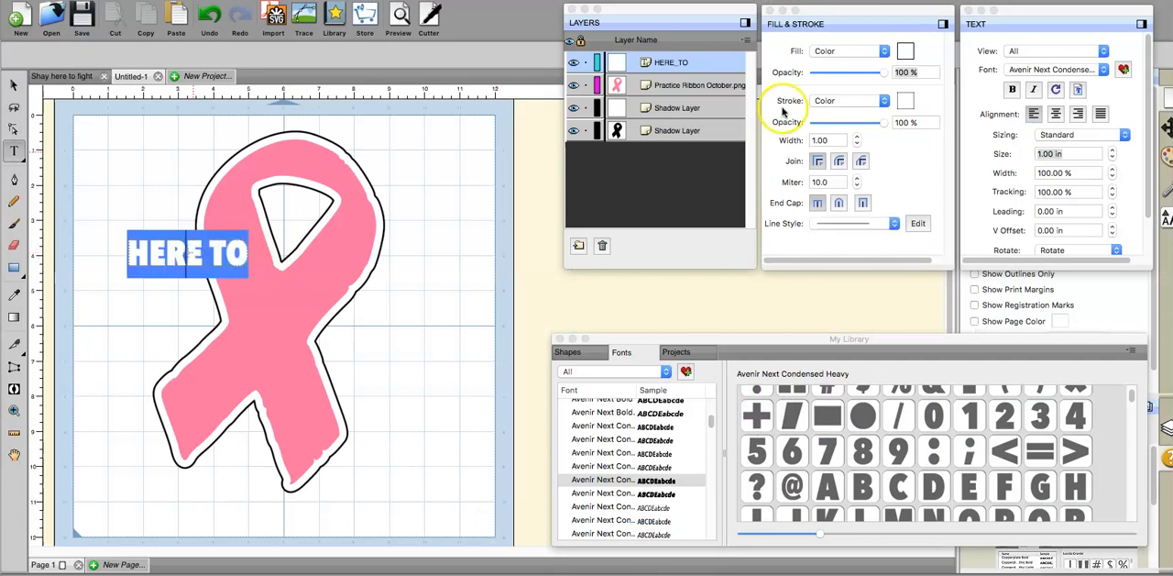
click(905, 51)
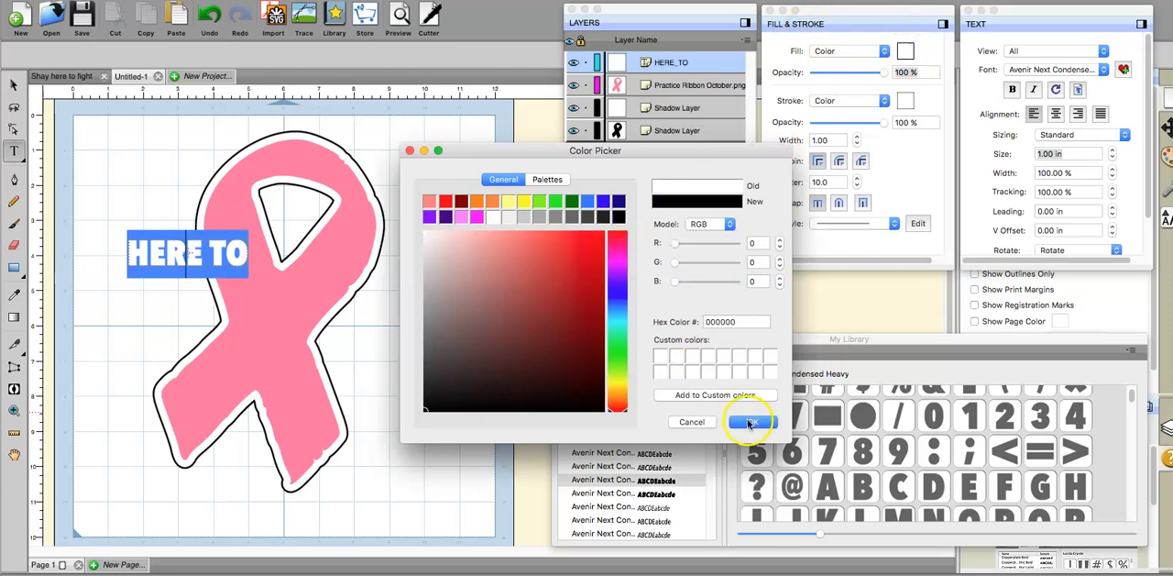
click(750, 422)
click(17, 86)
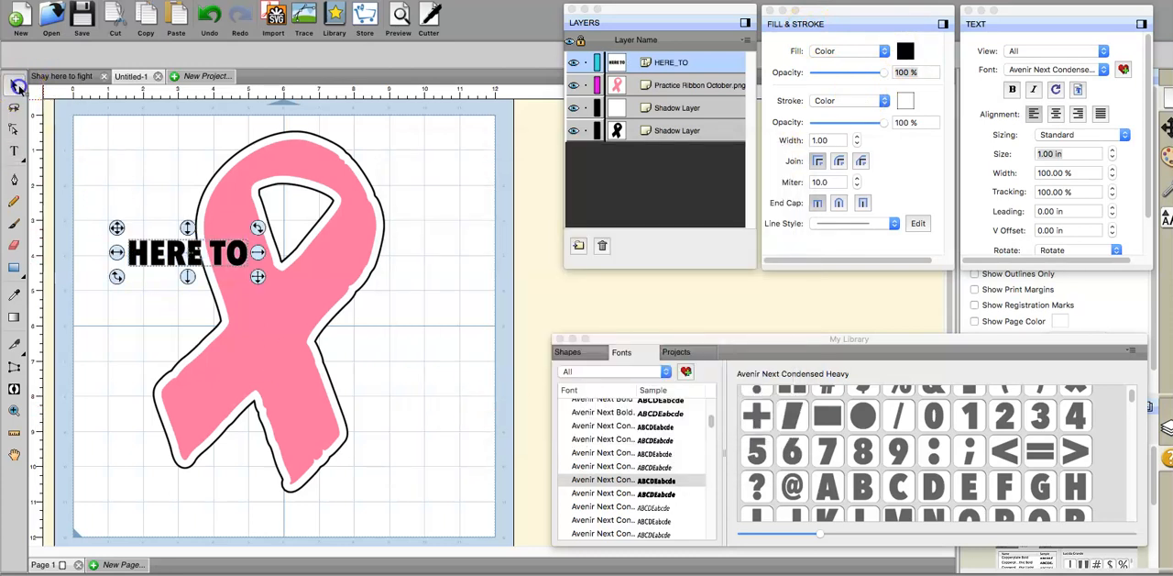
drag(159, 253, 202, 242)
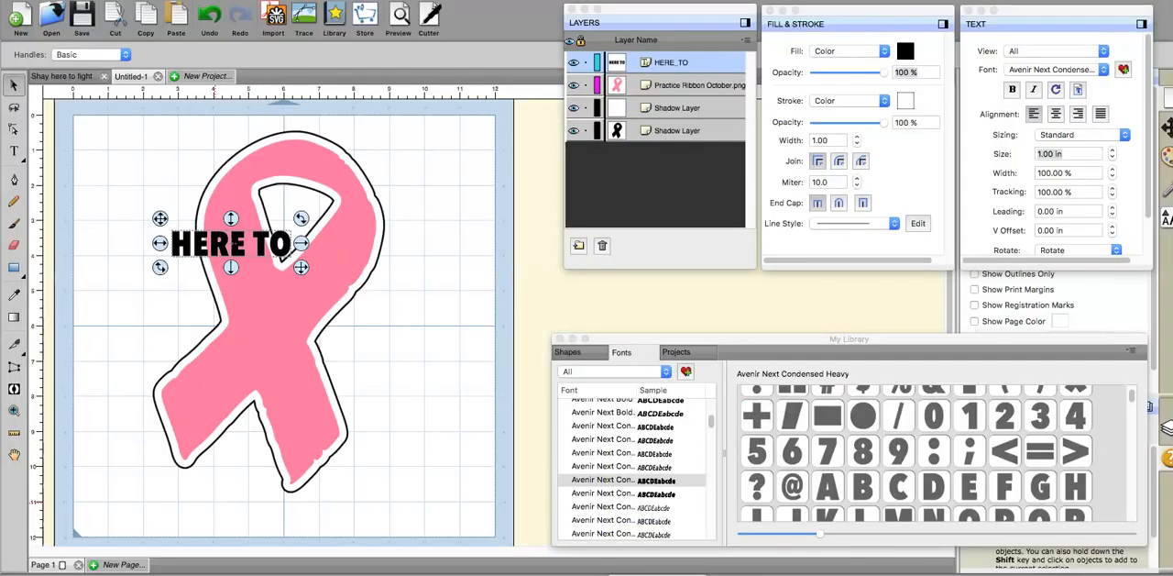
Step: Enlarge the "HERE TO" text to about 8 in wide and centre it across the lower part of the ribbon's loop
drag(301, 266, 456, 411)
drag(380, 287, 355, 288)
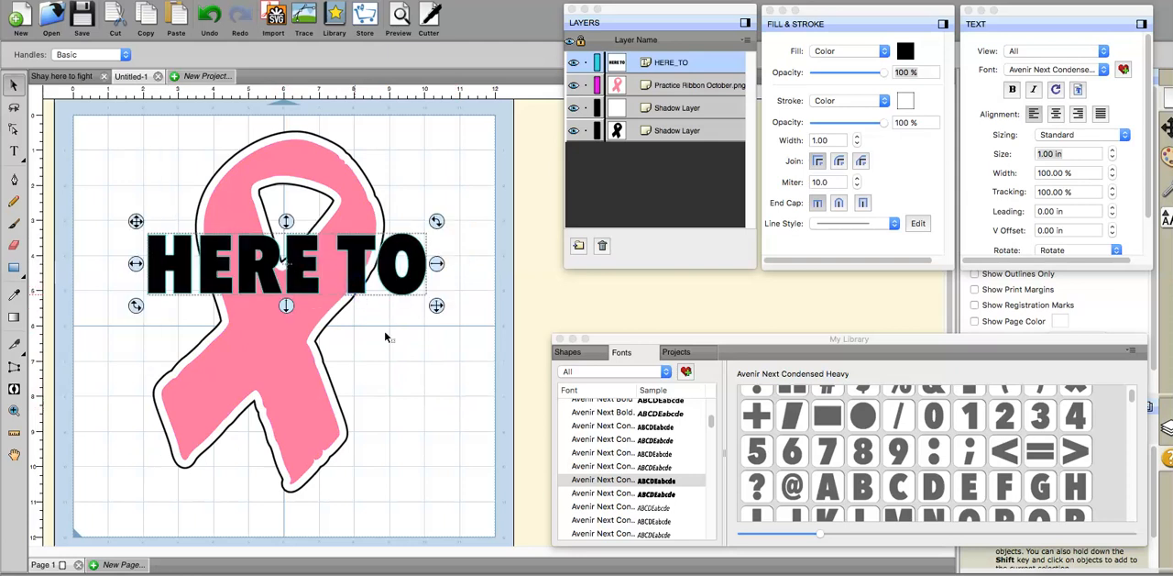
click(425, 370)
click(80, 282)
Step: Add the text "FIGHT", enlarge it to about 8.5 in wide and place it directly beneath "HERE TO"
click(14, 153)
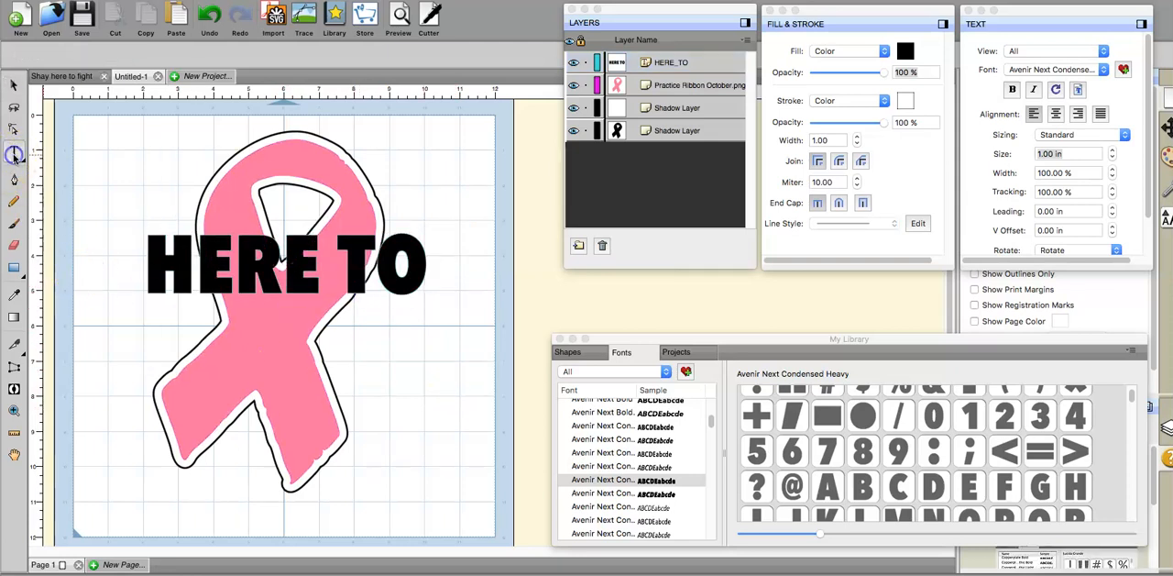
click(122, 374)
text(FIGHT)
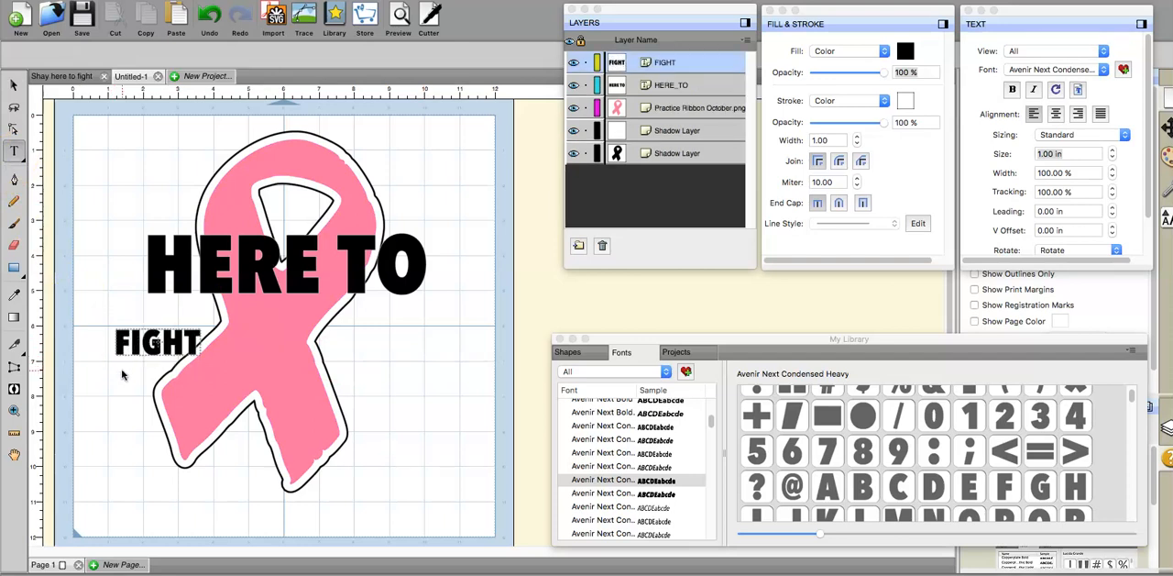
click(14, 85)
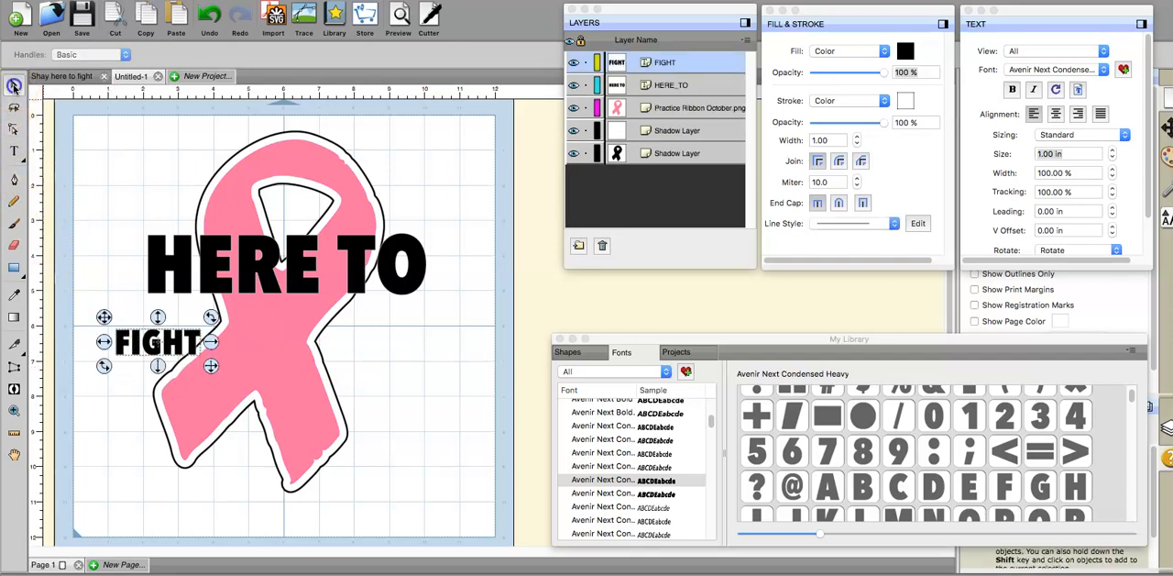
drag(213, 342, 412, 550)
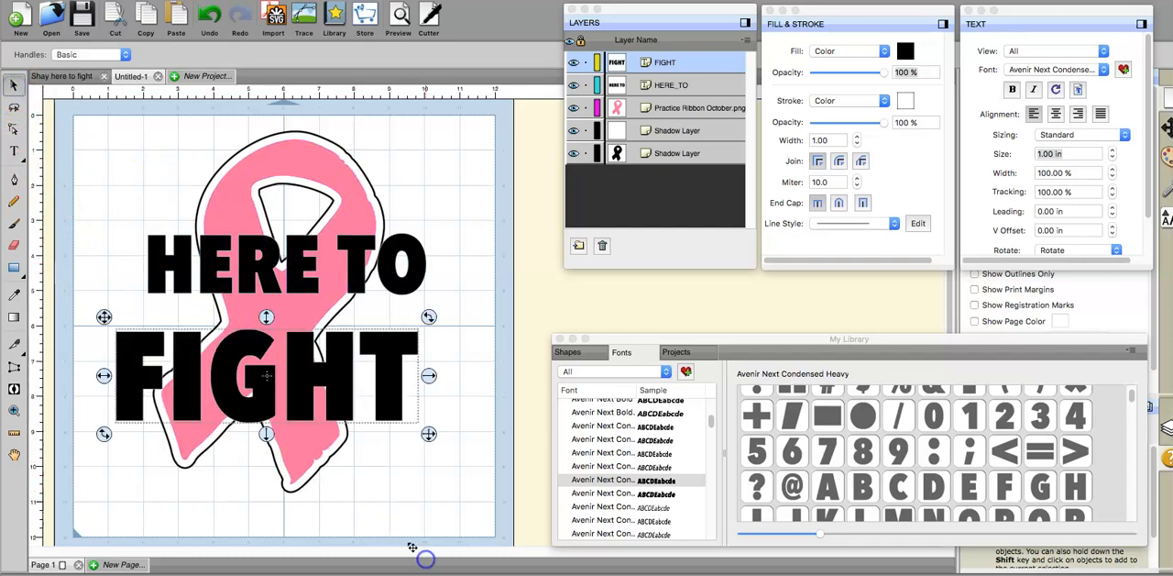
drag(302, 393, 319, 384)
Step: Shrink "HERE TO" slightly and keep it centred just above "FIGHT"
click(450, 230)
drag(123, 205, 240, 278)
click(174, 274)
drag(368, 287, 400, 275)
click(399, 279)
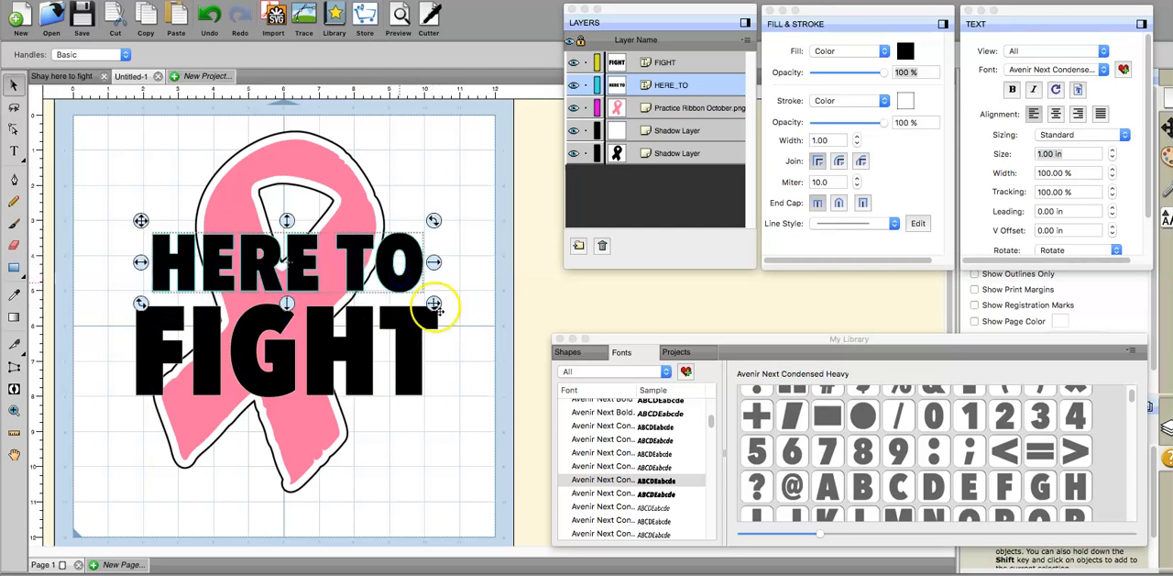
click(467, 339)
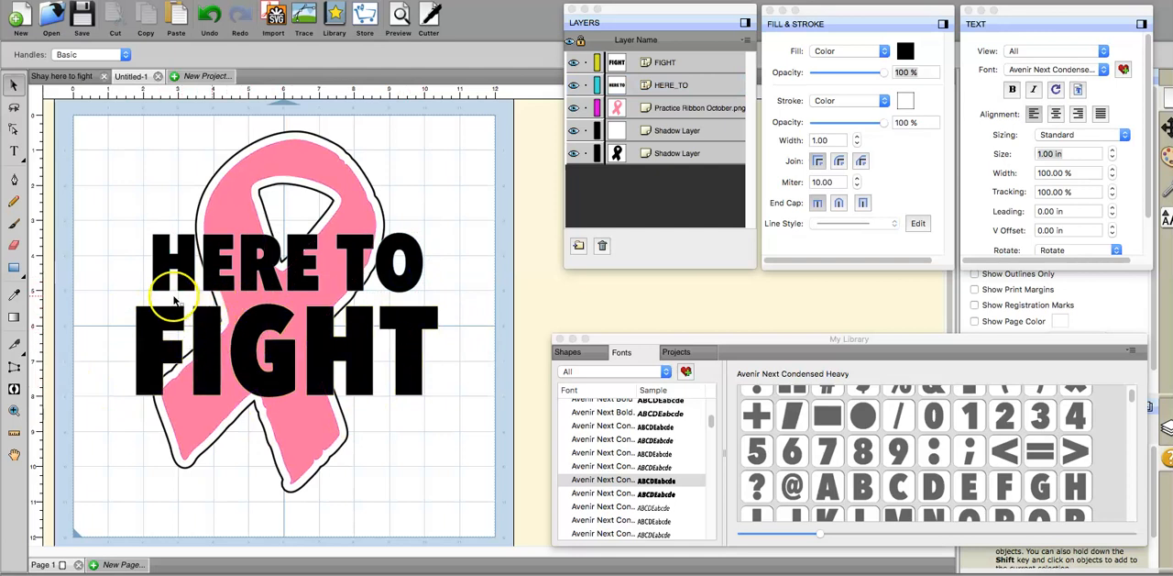
Step: Add a white (FFFFFF) 0.2 in shadow layer to "HERE TO" and move it above the pink ribbon layer
click(396, 287)
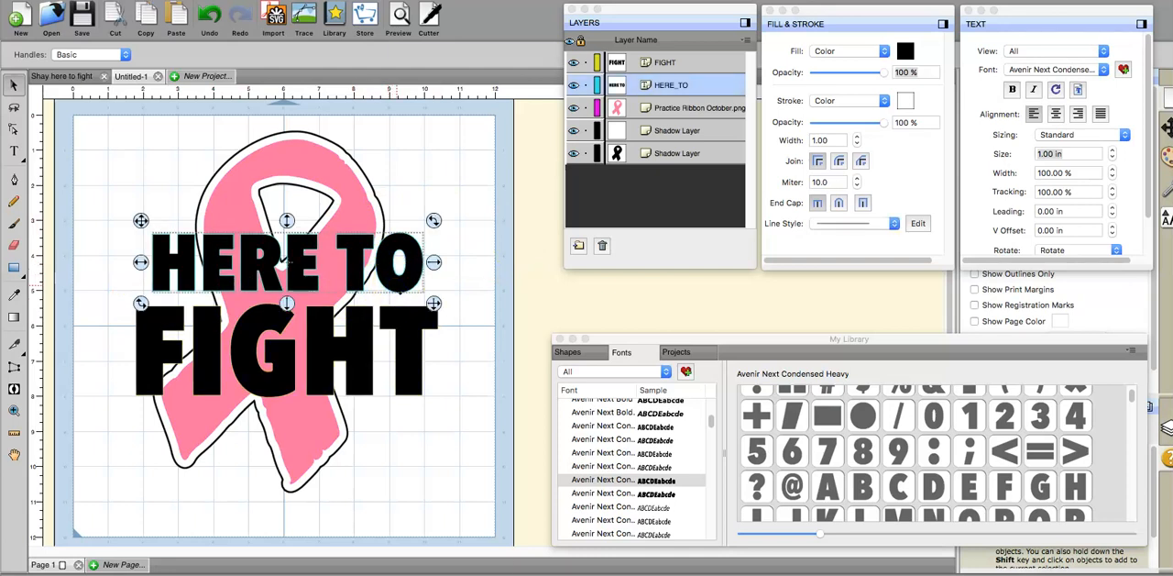
right_click(394, 284)
mouse_move(413, 320)
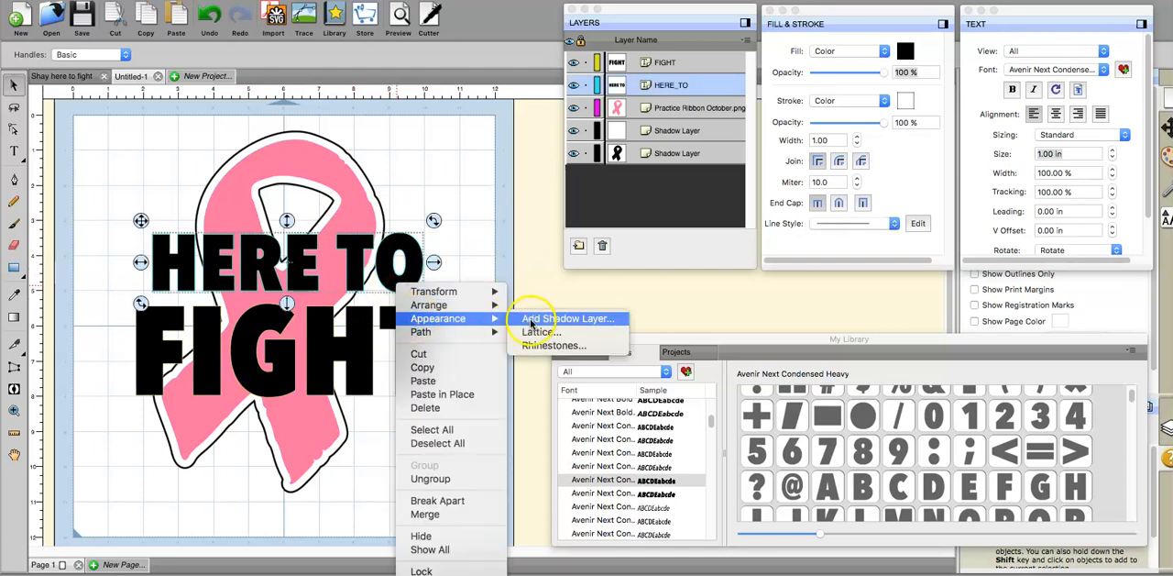
click(530, 321)
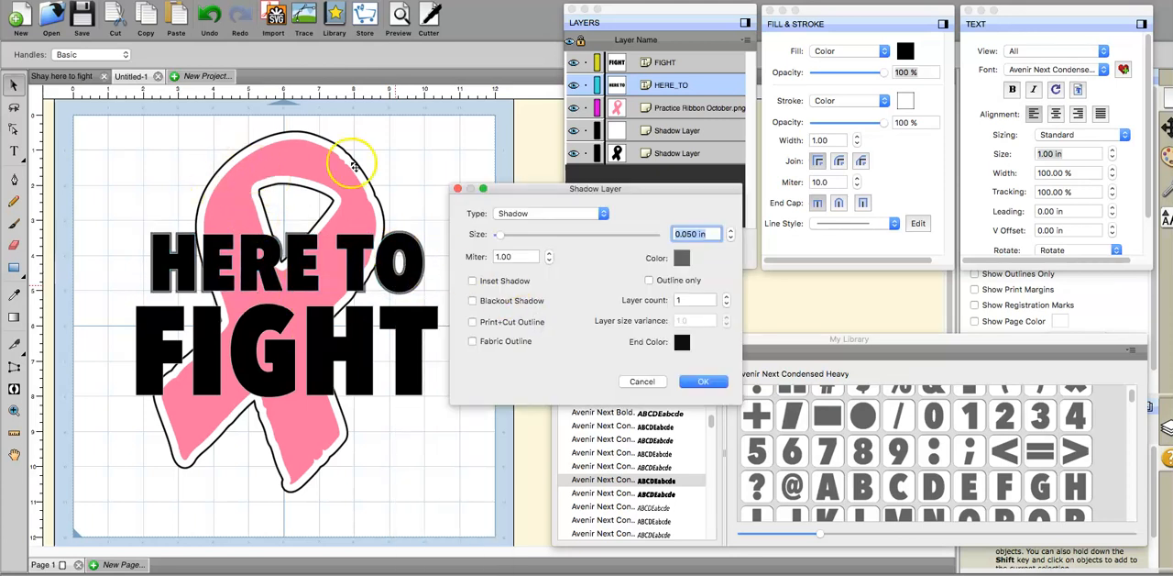
click(680, 233)
text(.2)
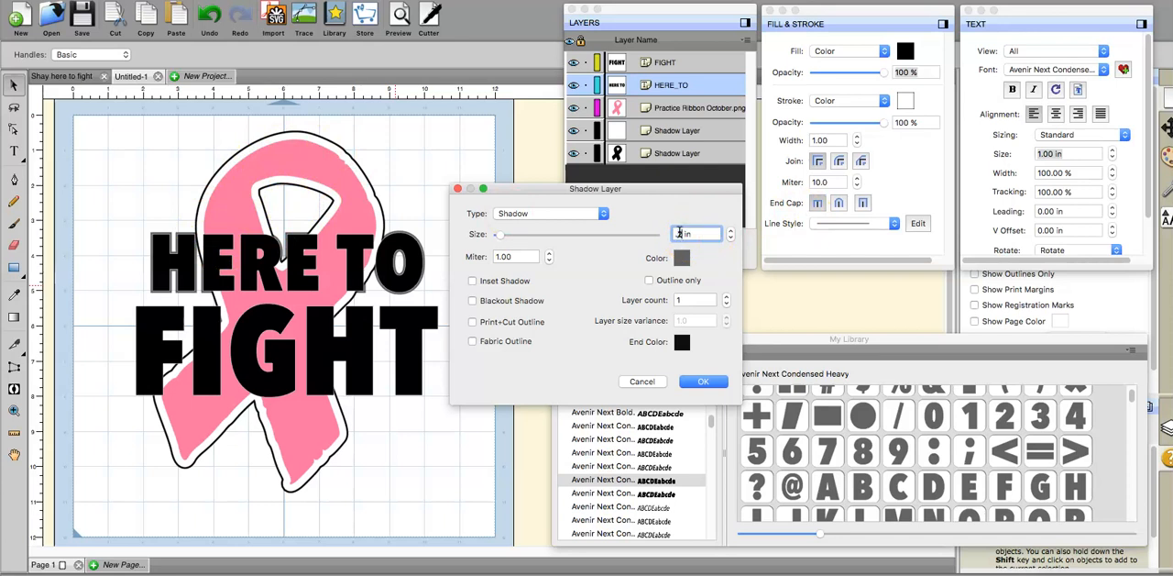
click(680, 266)
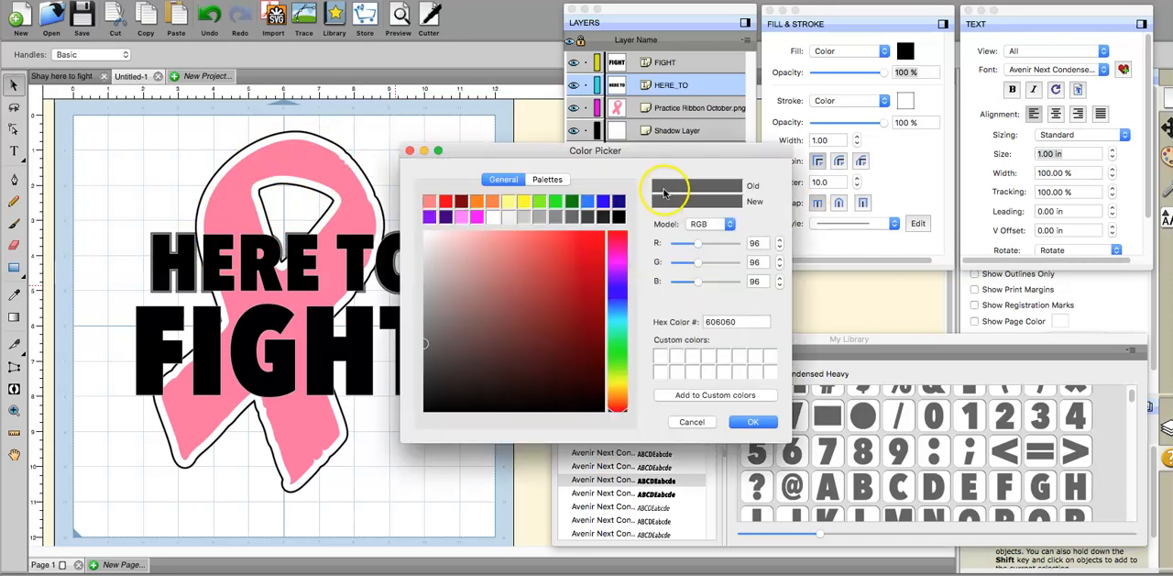
click(496, 216)
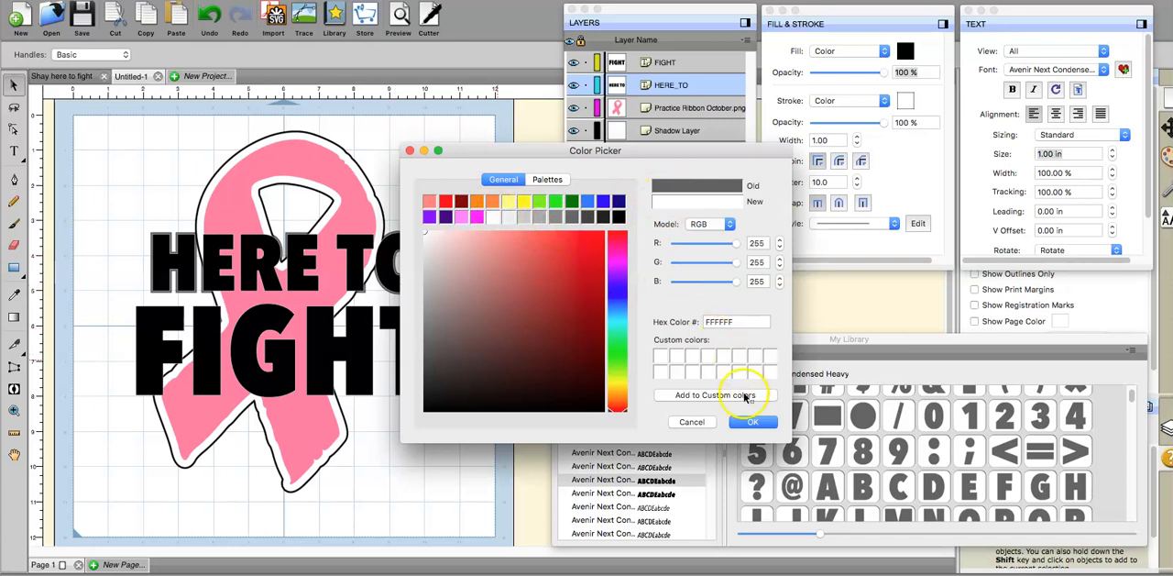
click(751, 422)
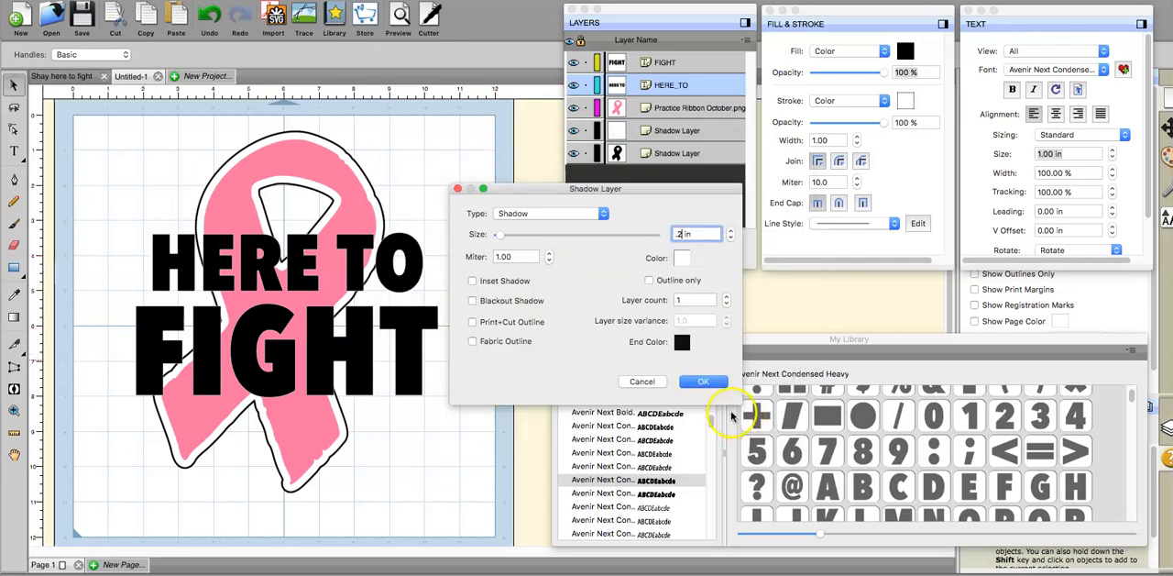
click(715, 387)
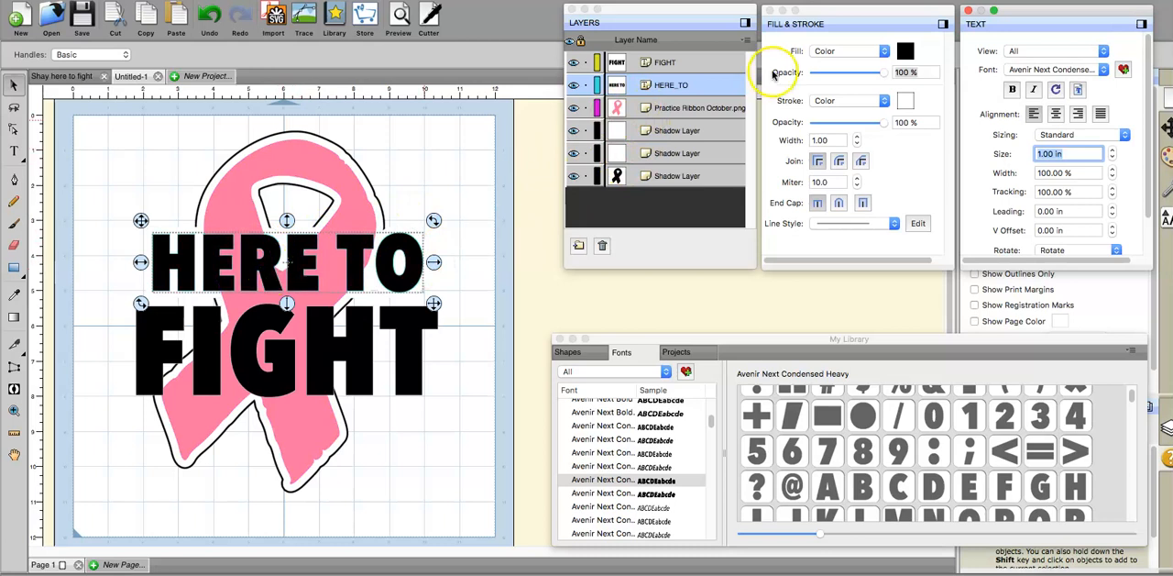
click(647, 131)
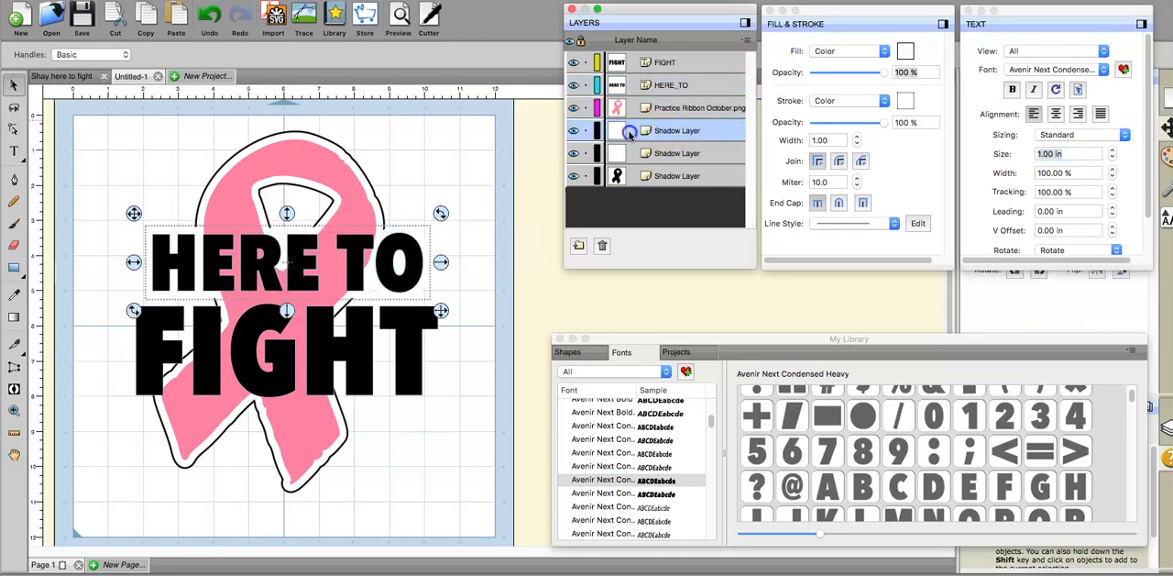
mouse_move(630, 122)
mouse_down()
mouse_move(630, 79)
mouse_move(633, 110)
mouse_up()
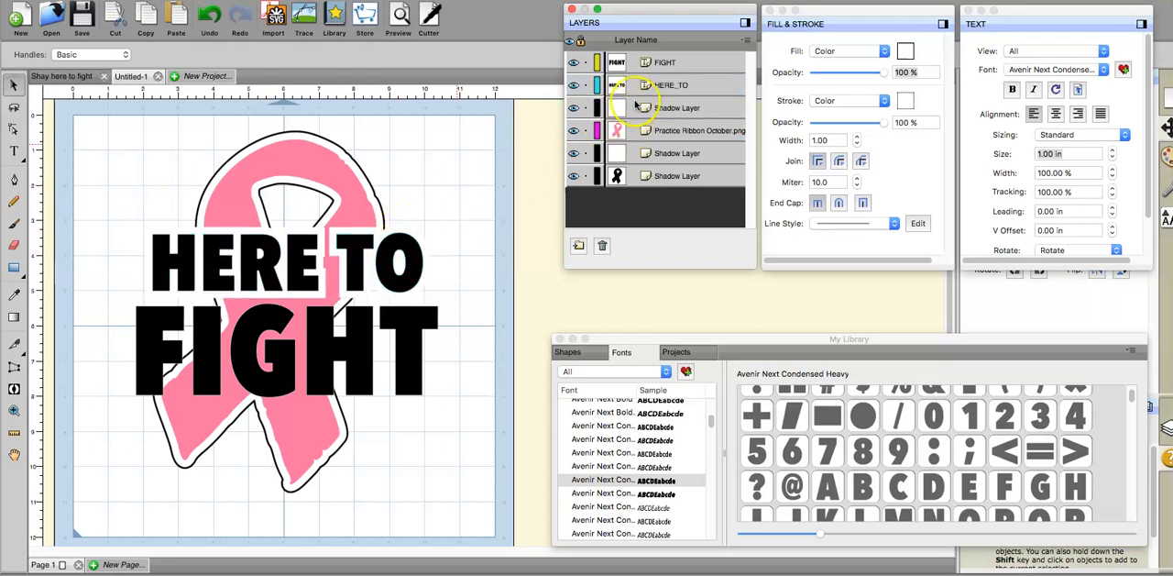
Step: Add a black (000000) 0.050 in shadow layer around the white shadow of "HERE TO"
click(629, 109)
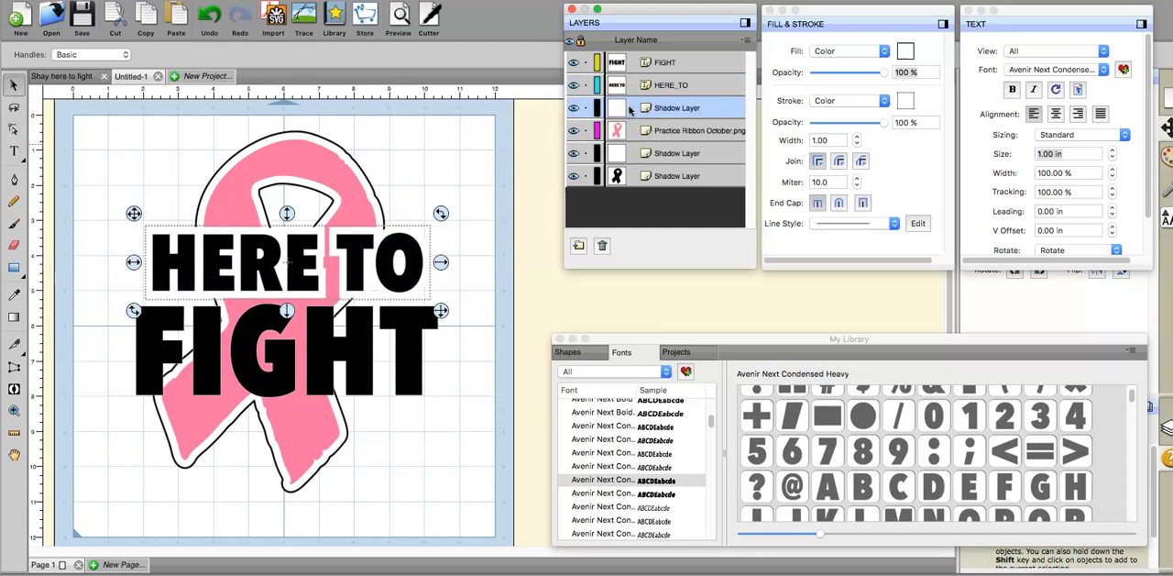
right_click(429, 238)
mouse_move(467, 265)
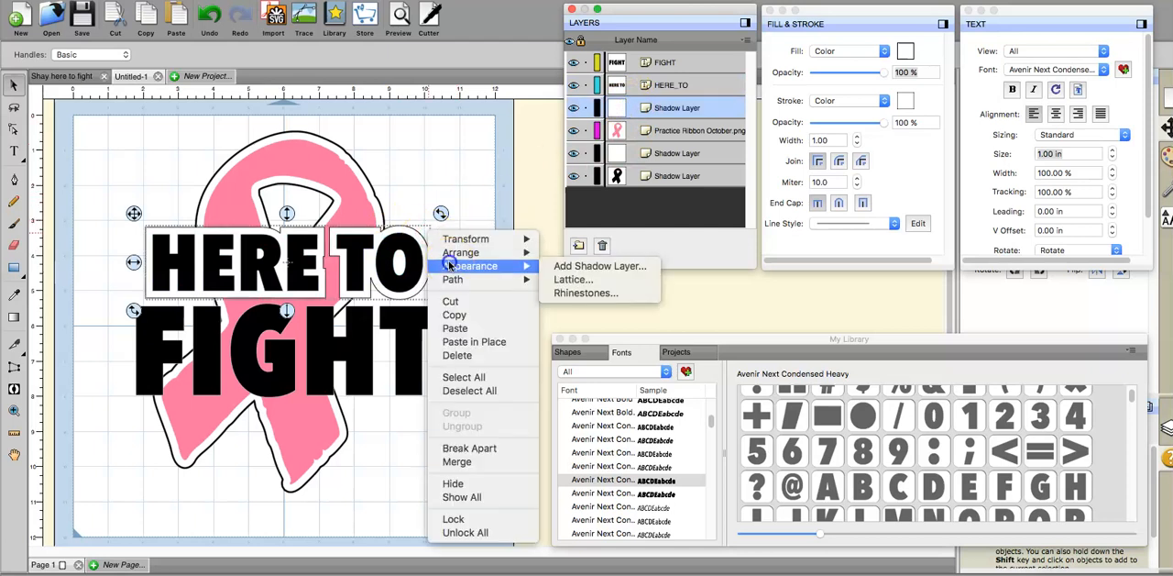
click(560, 259)
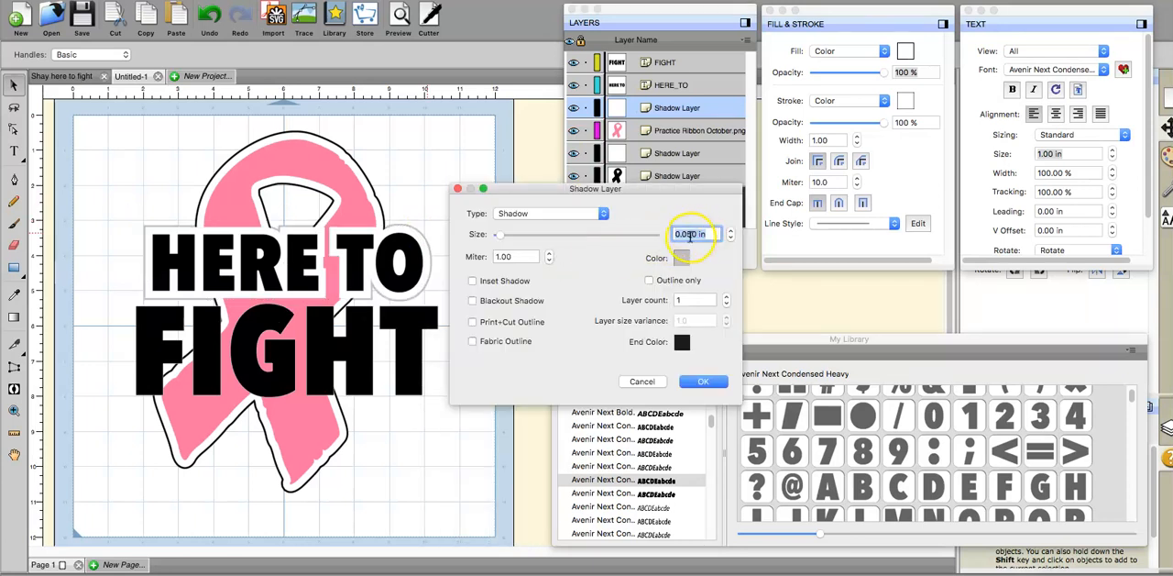
click(684, 260)
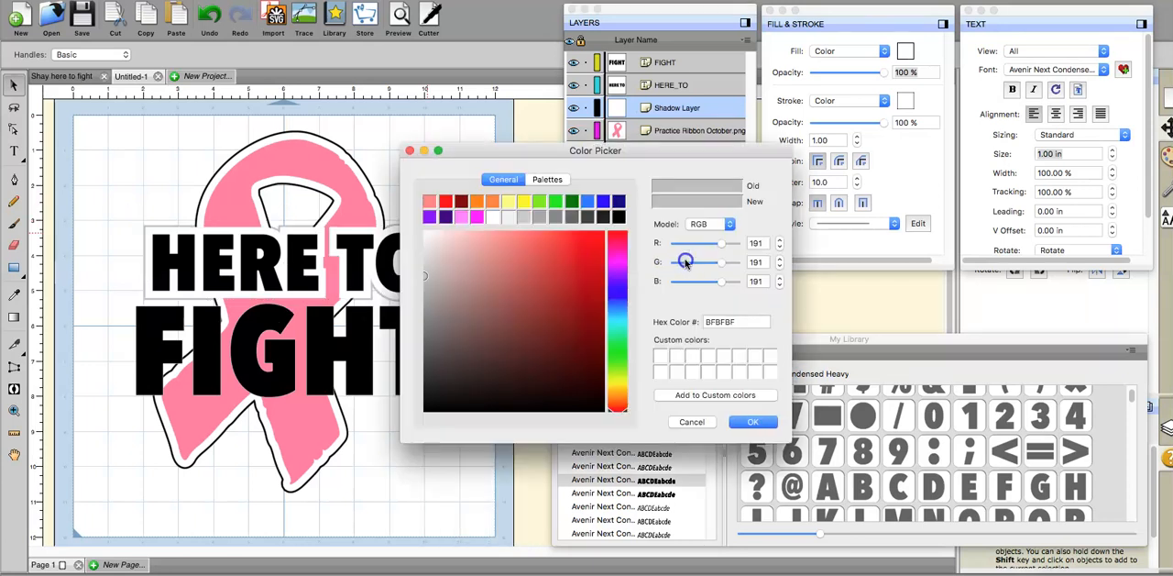
click(619, 218)
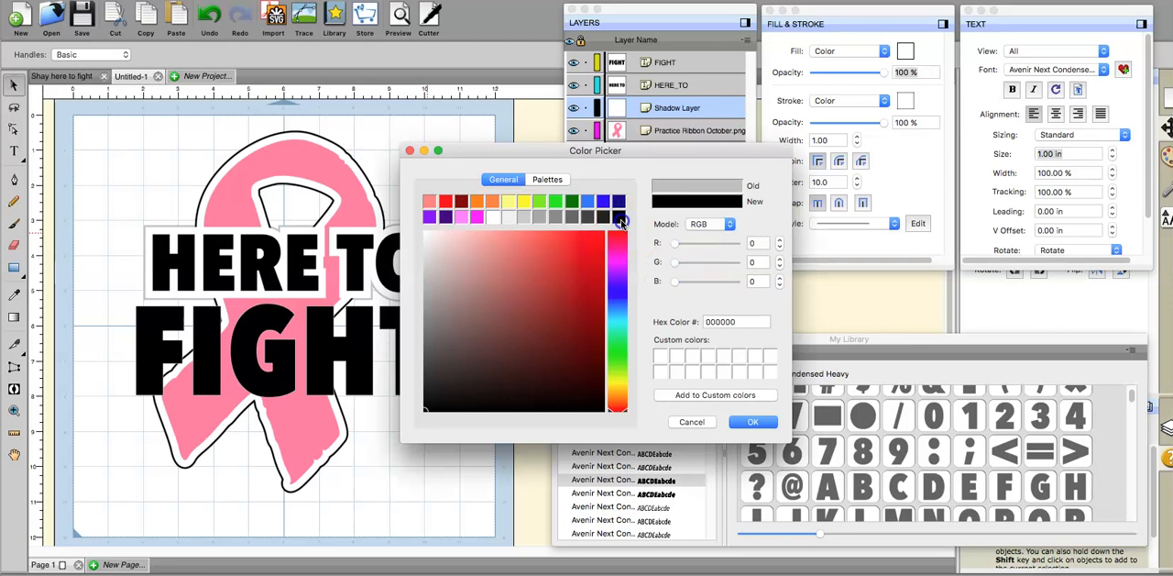
click(753, 421)
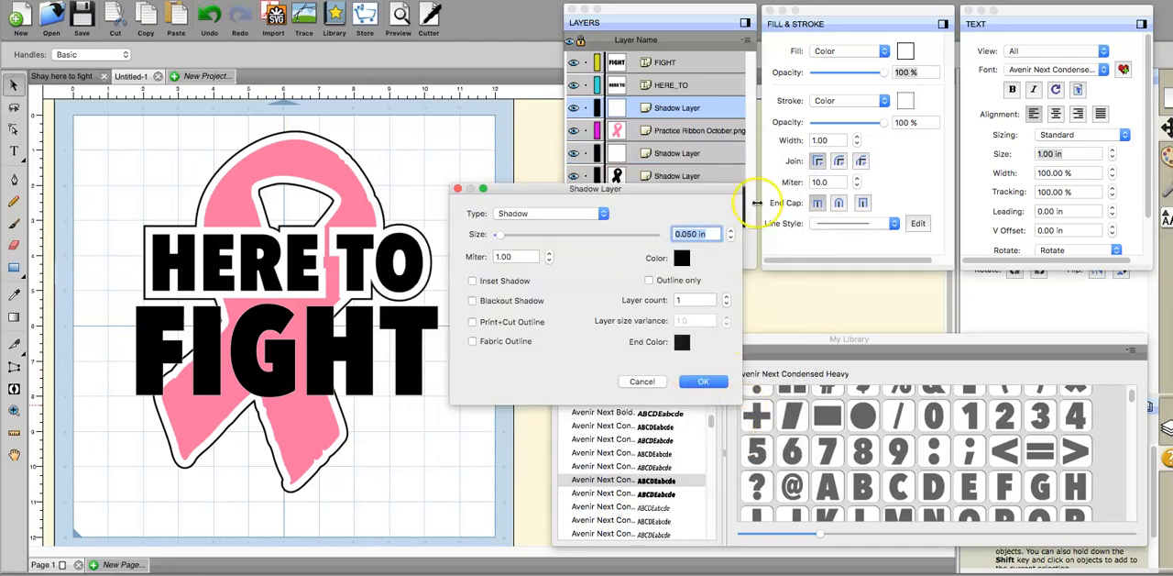
click(720, 389)
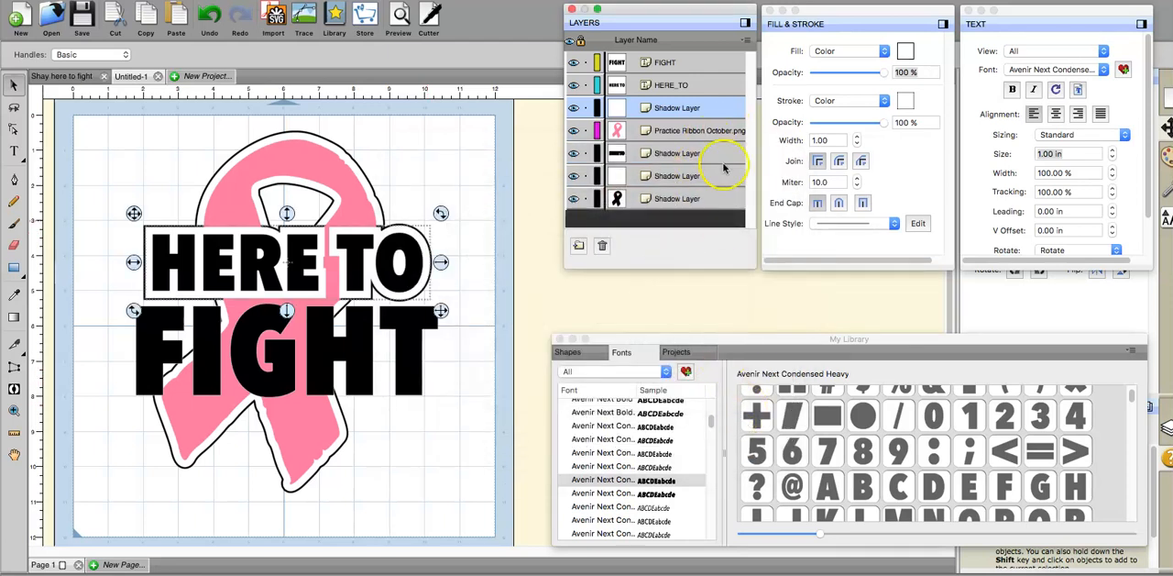
Step: Move the black shadow layer of "HERE TO" above the pink ribbon in the layer stack
click(654, 153)
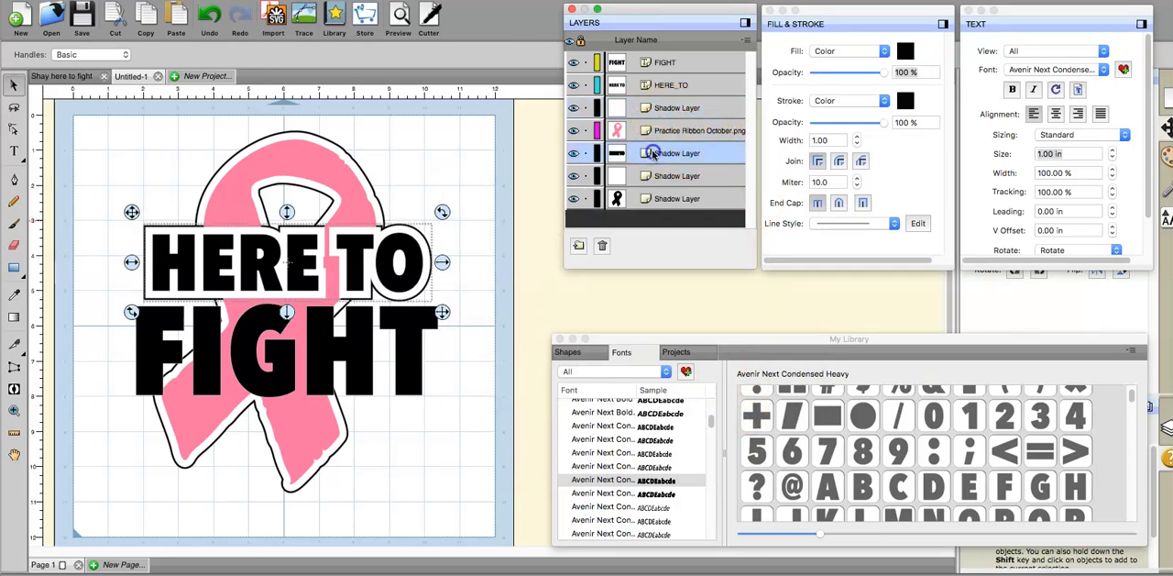
drag(650, 131, 637, 129)
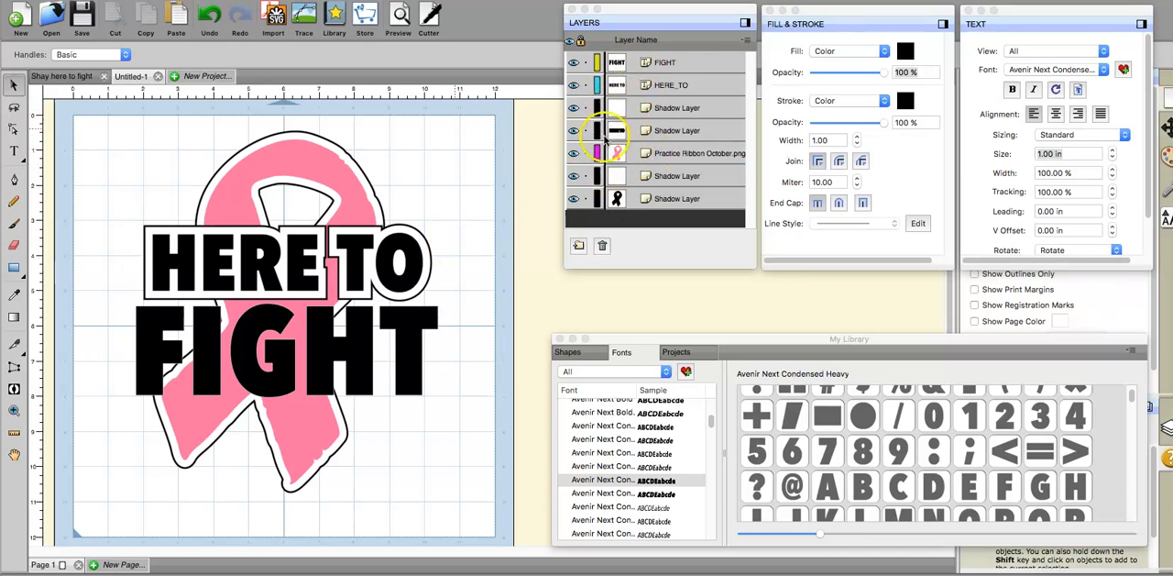
click(209, 15)
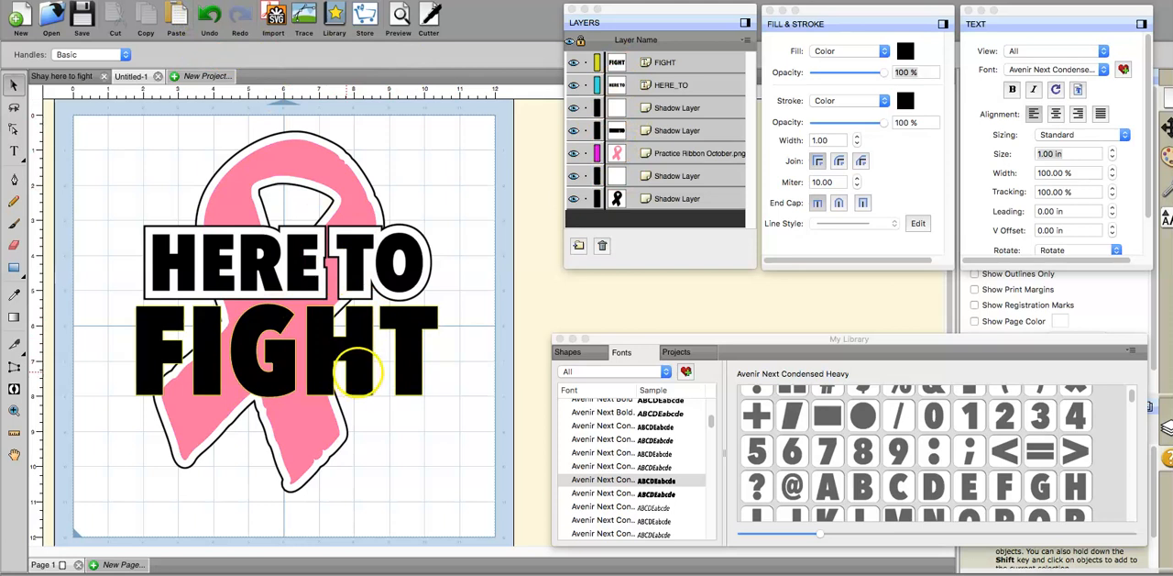
Step: Add a white shadow layer with a size of 0.2 in to the "FIGHT" text
click(357, 372)
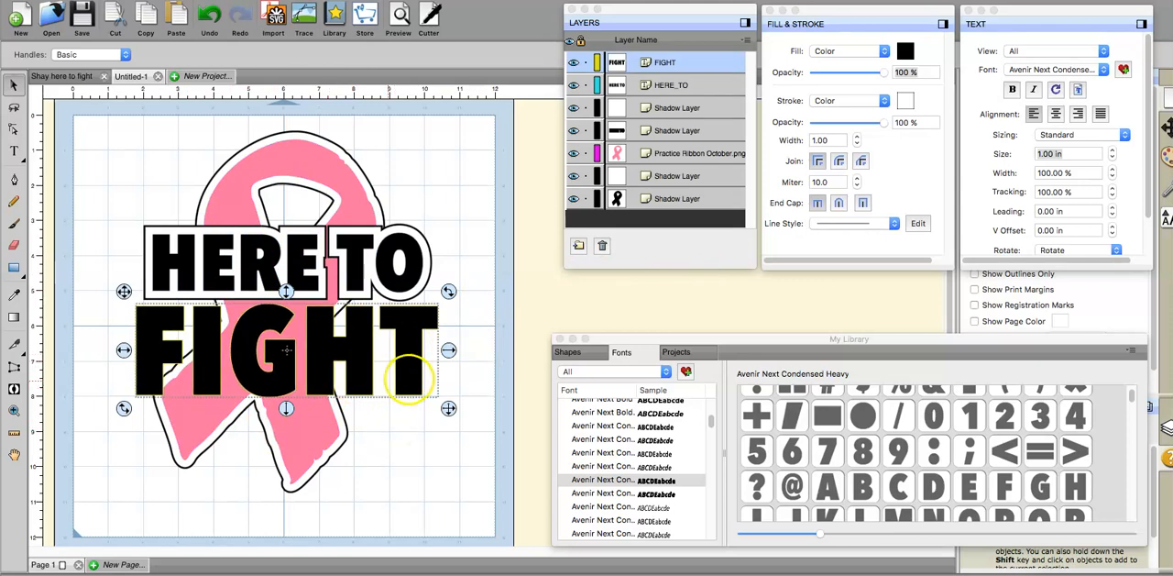
right_click(409, 378)
mouse_move(467, 322)
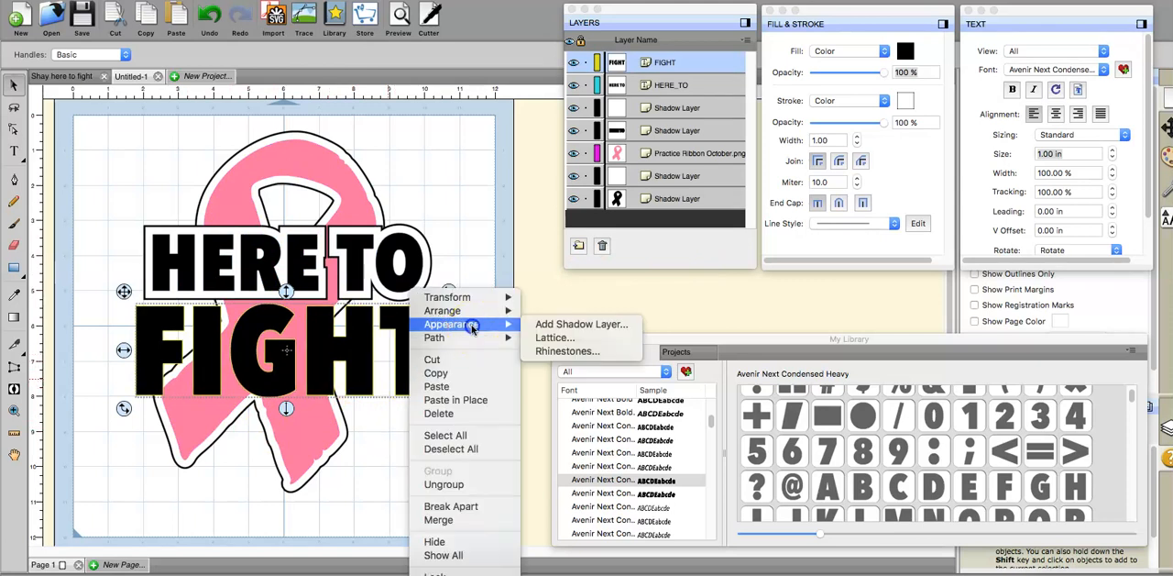
click(541, 326)
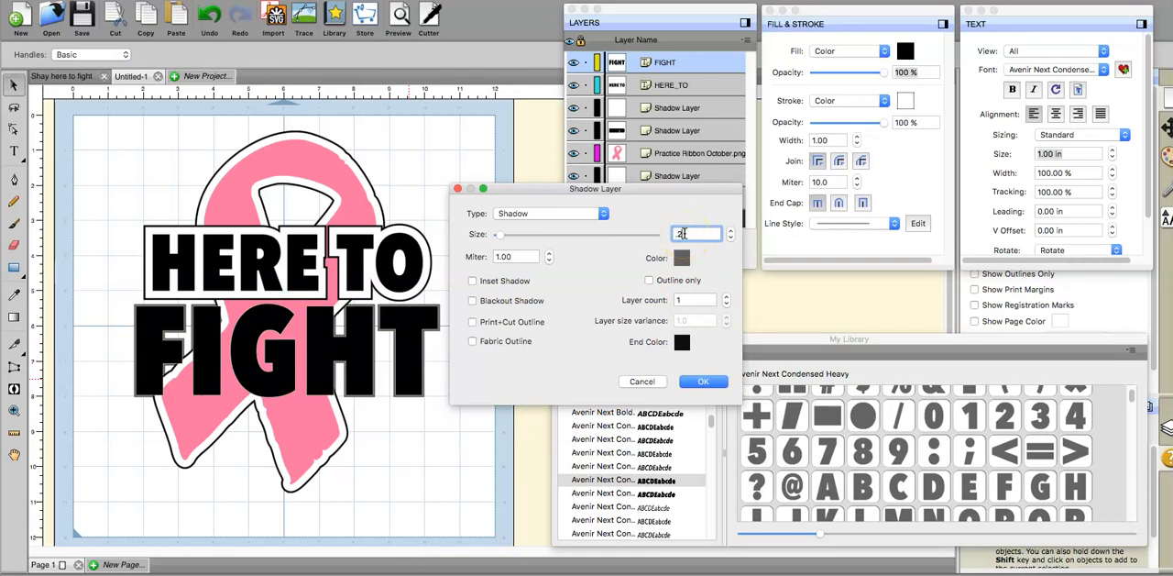
click(682, 258)
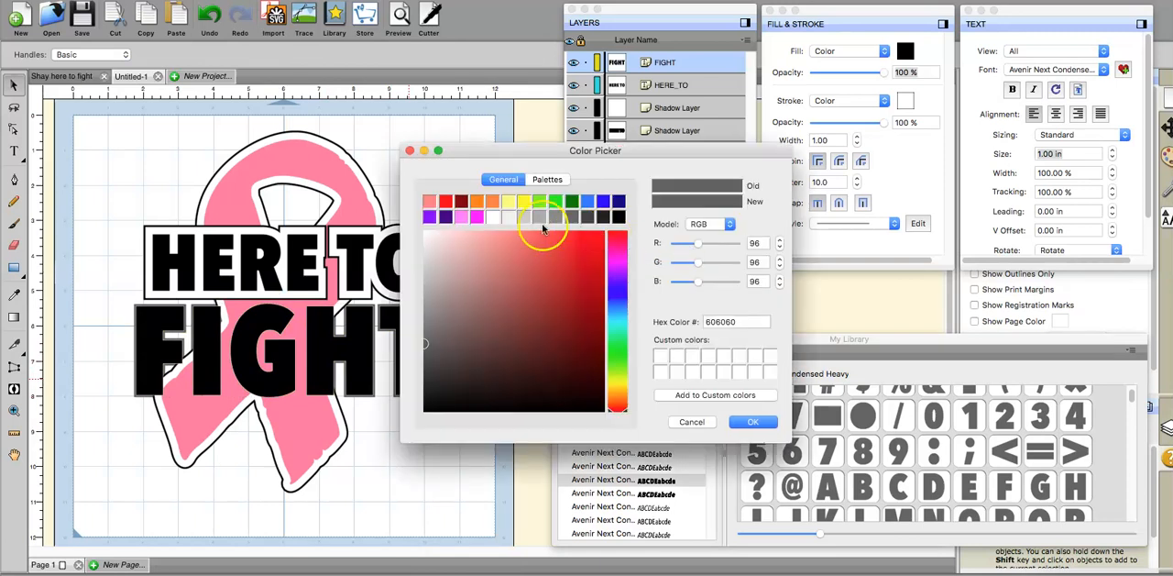
click(492, 216)
click(749, 423)
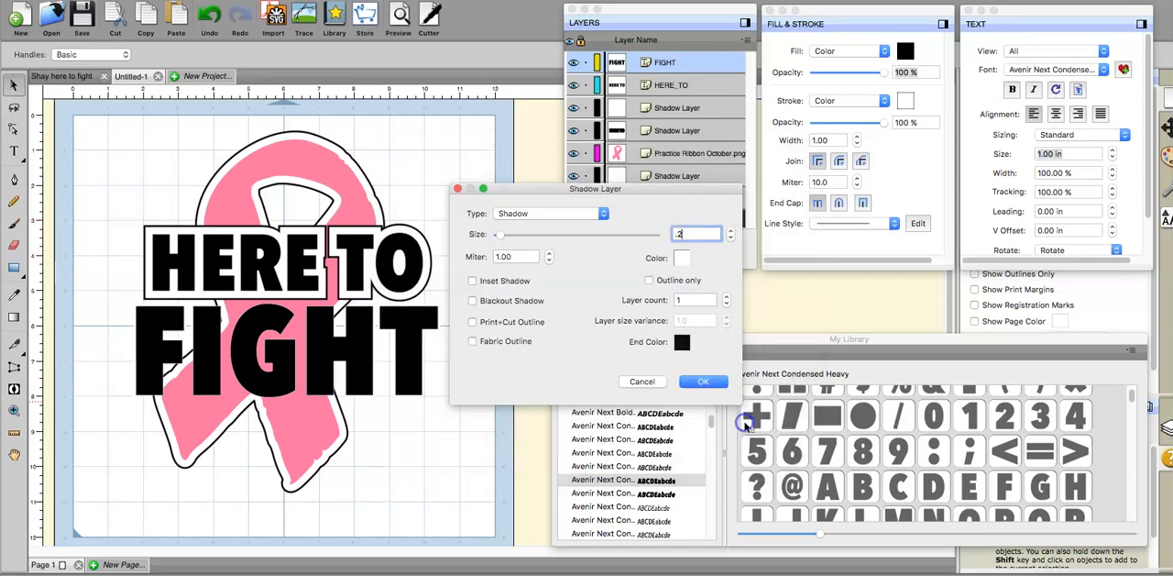
click(705, 383)
Step: Add a black 0.050 in shadow layer around the white shadow of the "FIGHT" text
click(641, 133)
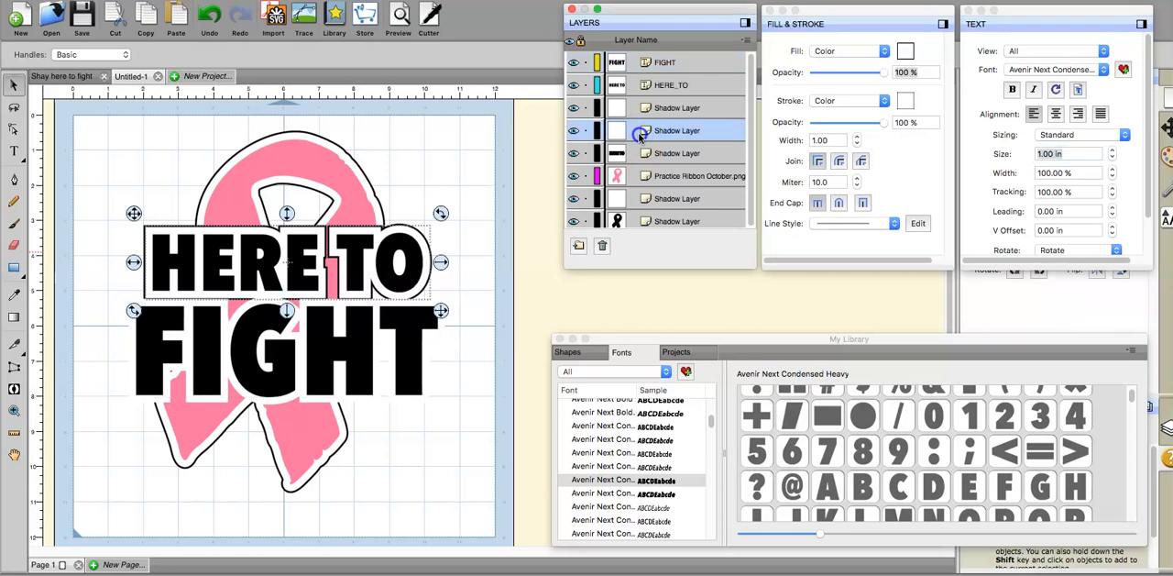
click(639, 198)
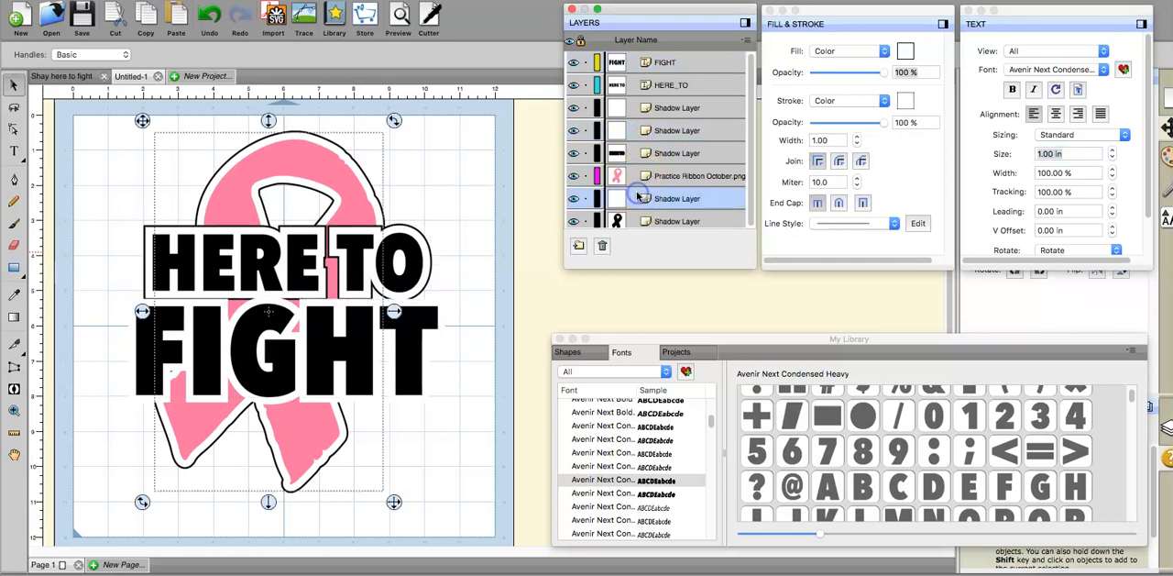
click(631, 129)
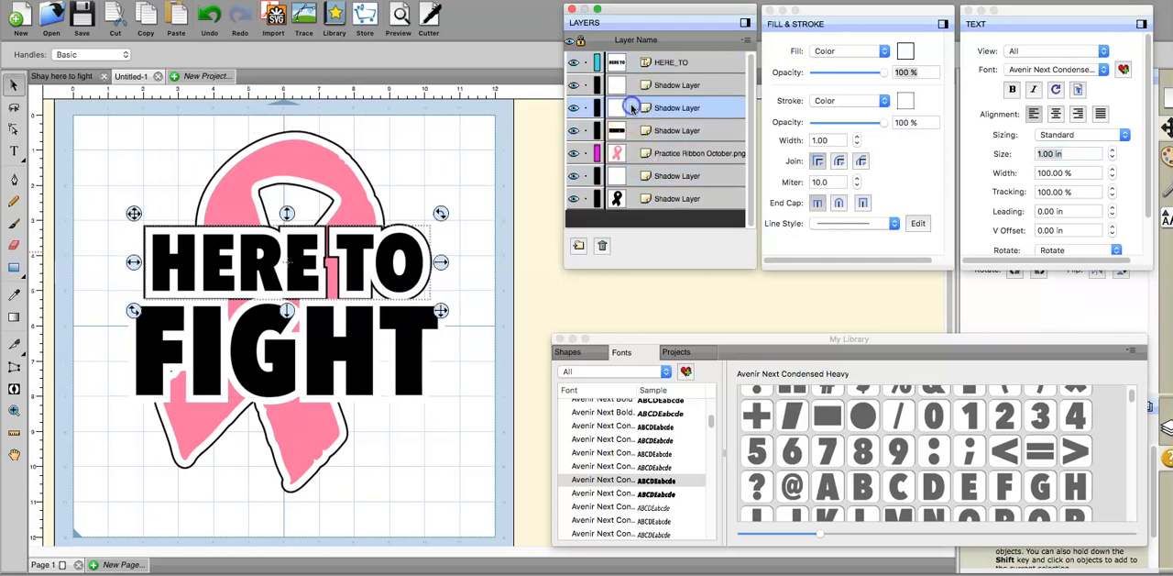
click(625, 109)
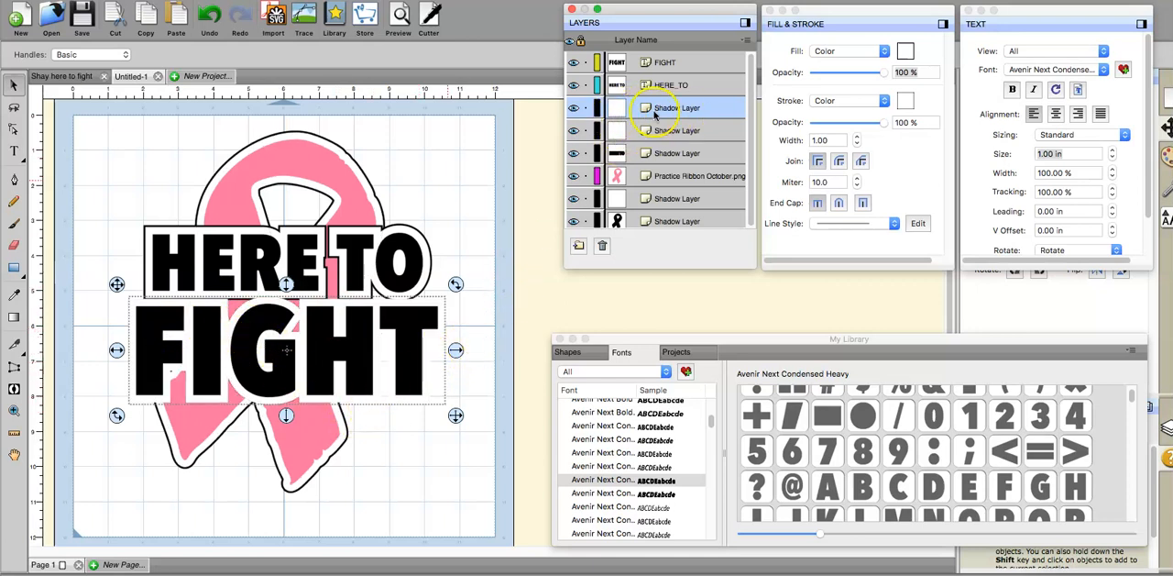
right_click(442, 396)
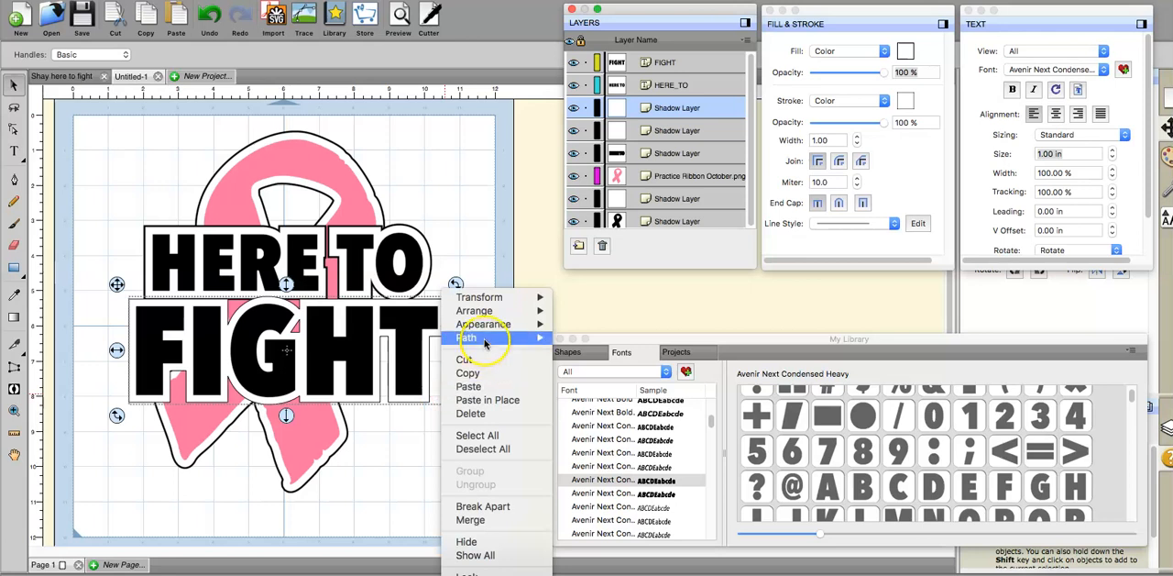
mouse_move(486, 326)
click(570, 326)
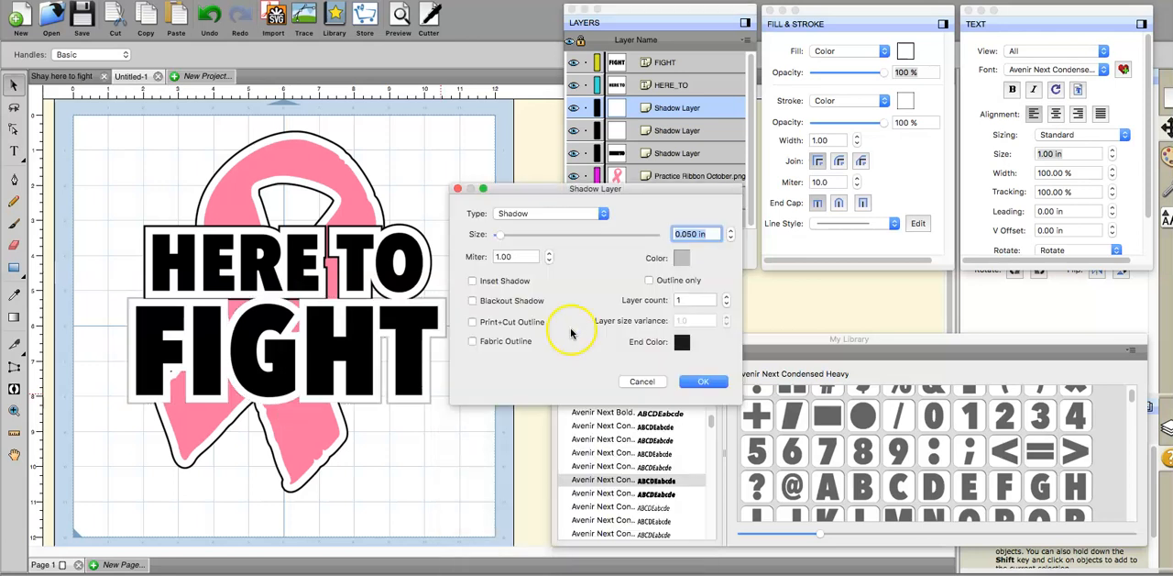
click(680, 260)
click(619, 217)
click(738, 424)
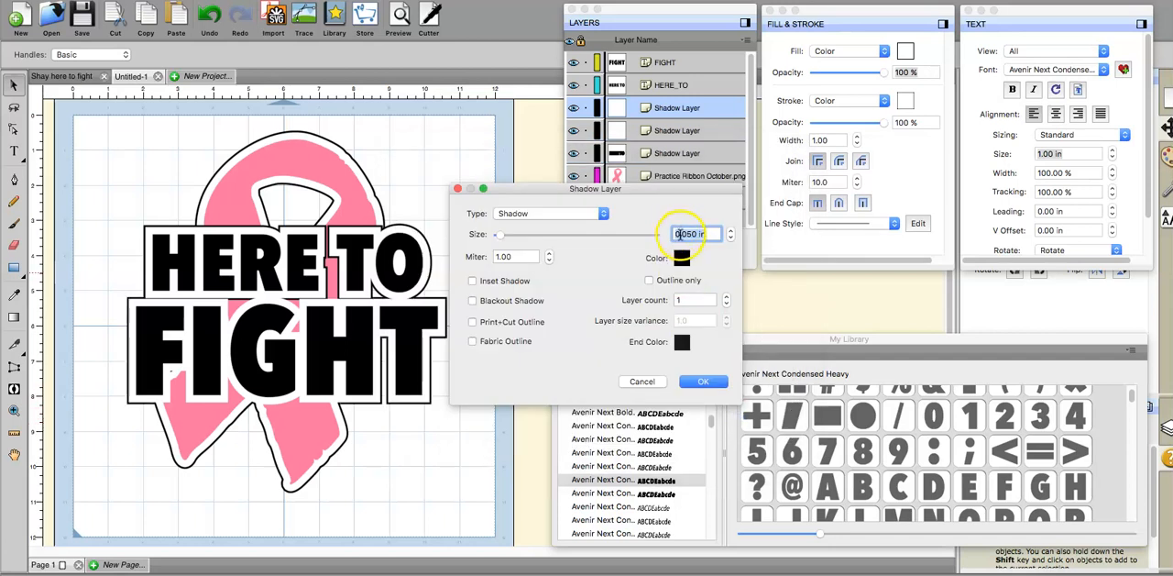
click(701, 382)
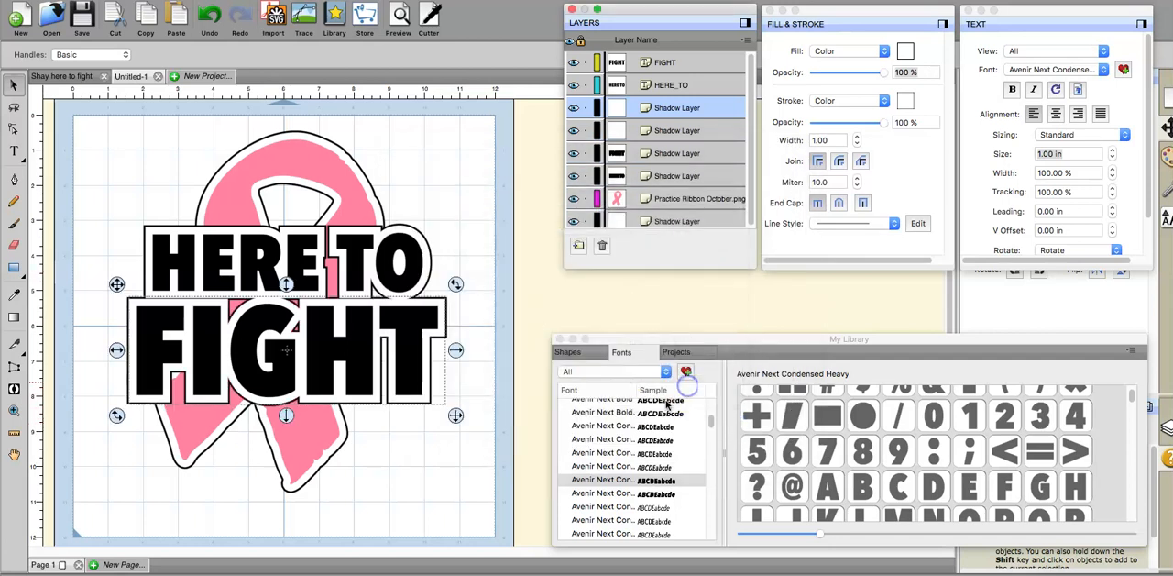
click(463, 473)
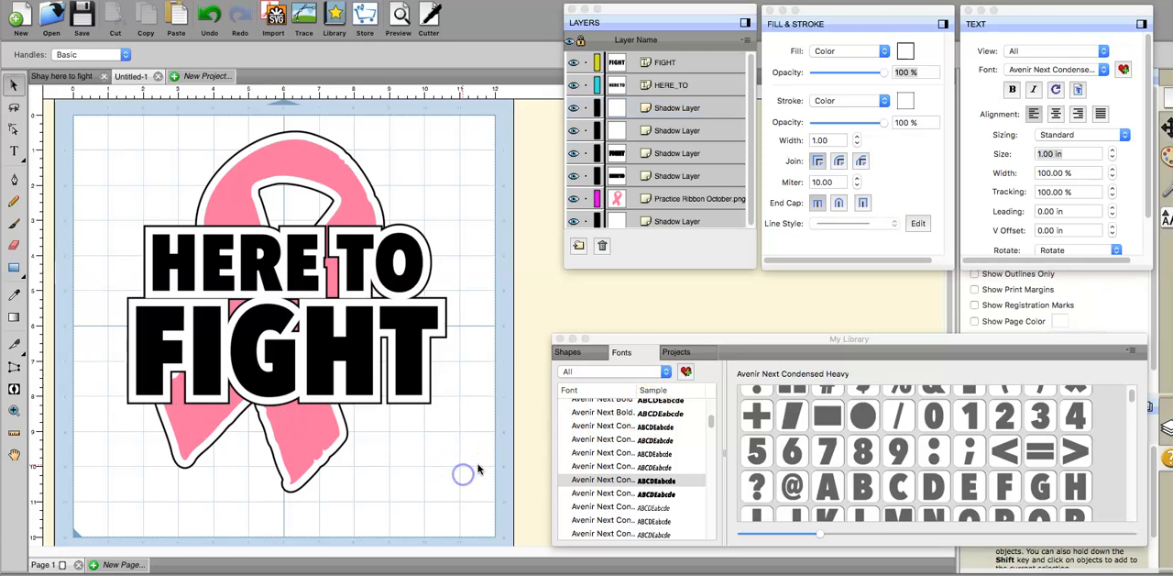
Step: Select "FIGHT" together with its white and black shadow layers and shift the group slightly down, away from "HERE TO"
click(466, 428)
drag(471, 431, 114, 284)
drag(190, 310, 191, 315)
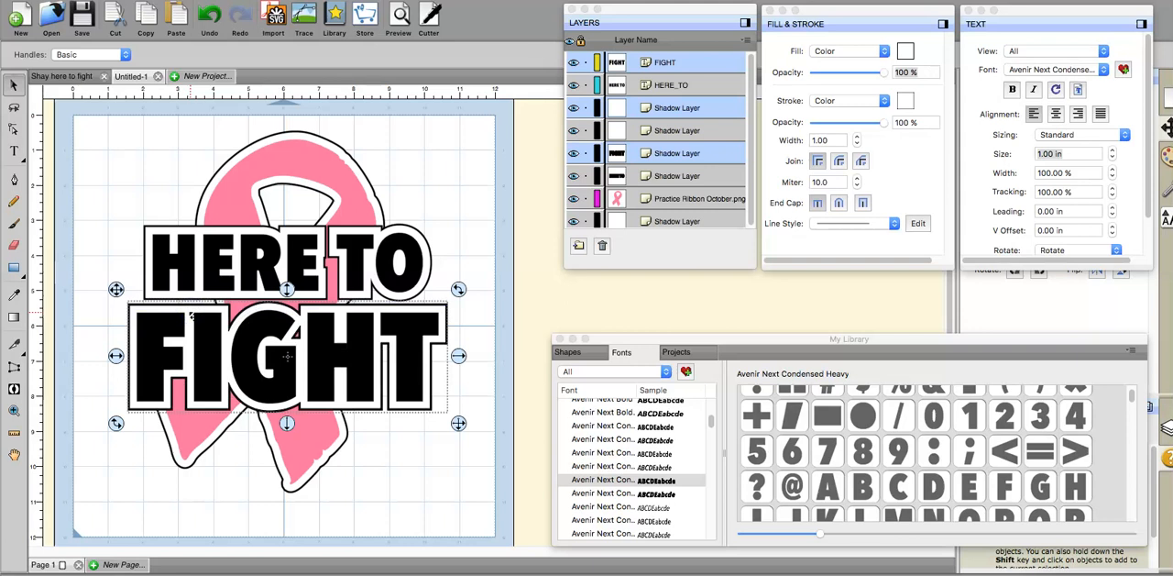
click(89, 241)
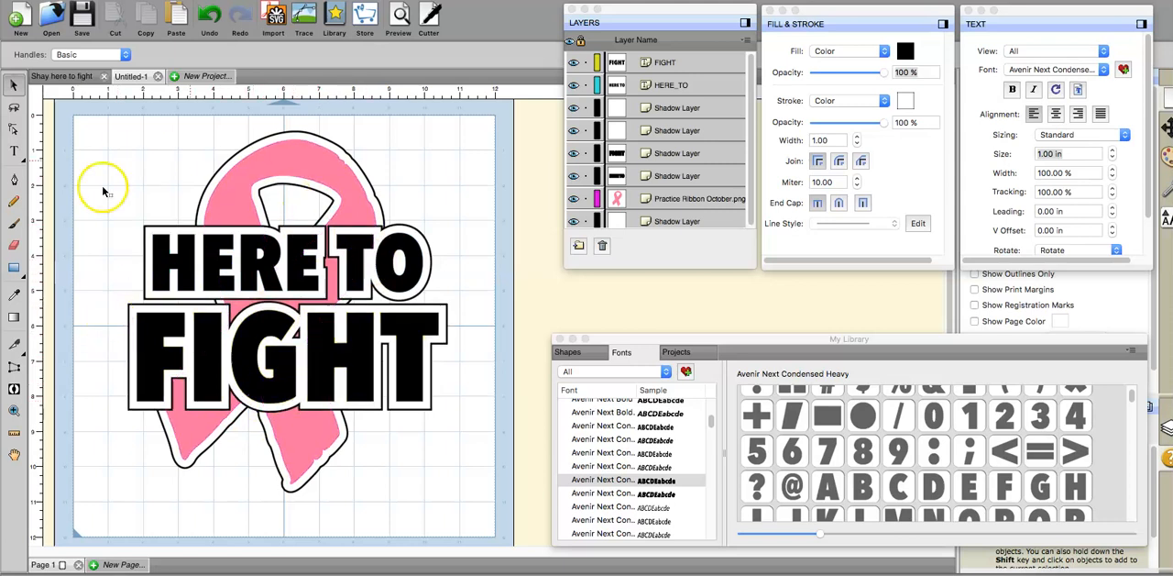
Step: Add the text "PRACTICE HIGH SCHOOL" across the lower ends of the ribbon, below "FIGHT"
click(14, 152)
click(119, 481)
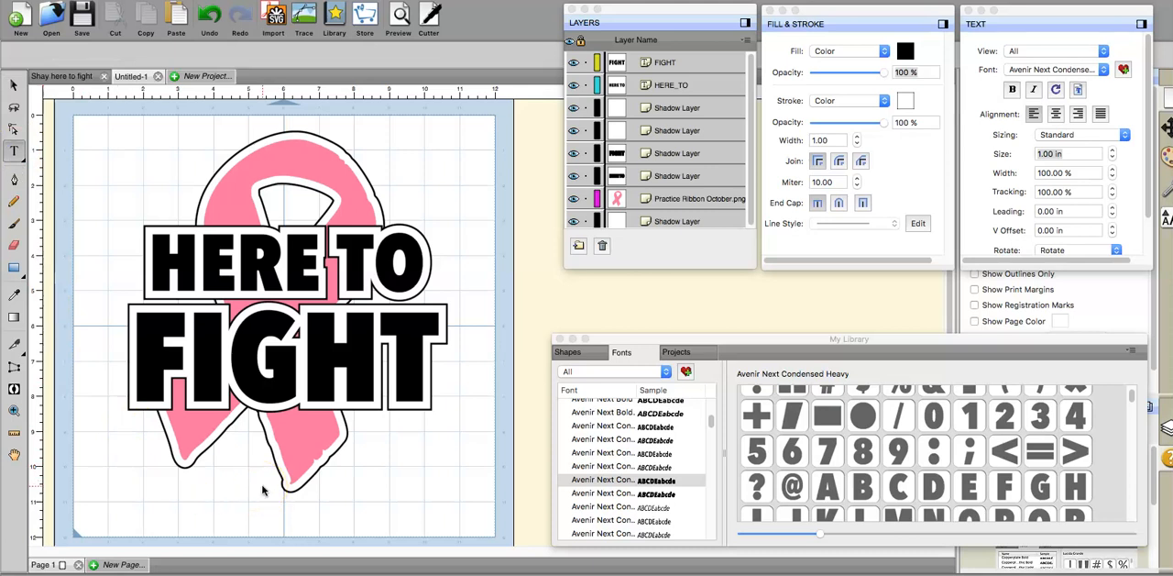
text(PRACTI)
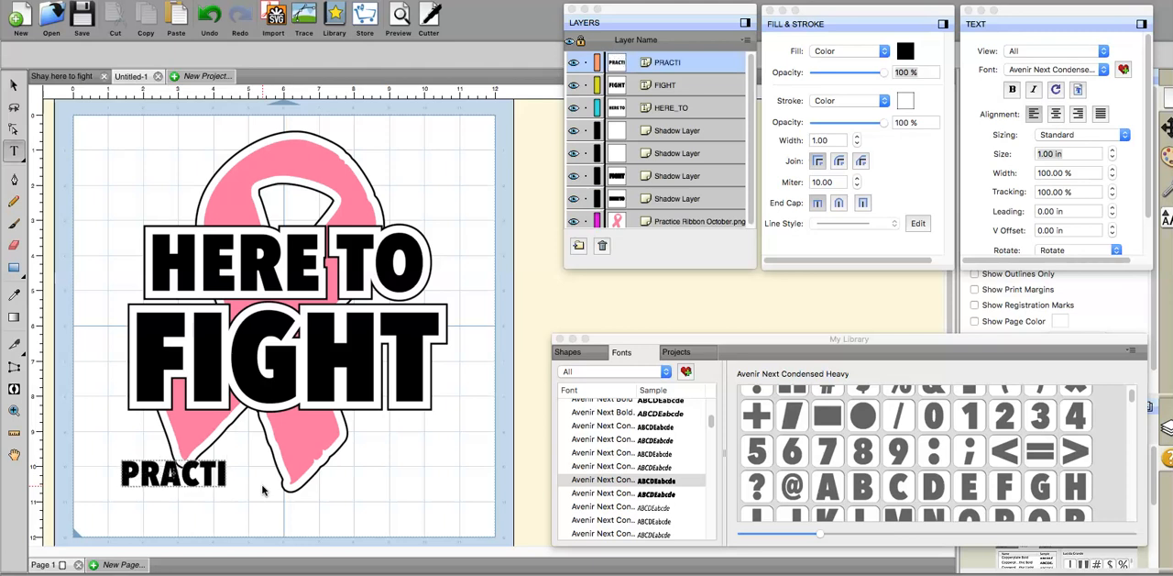
text(CE HIGH SCHOOL)
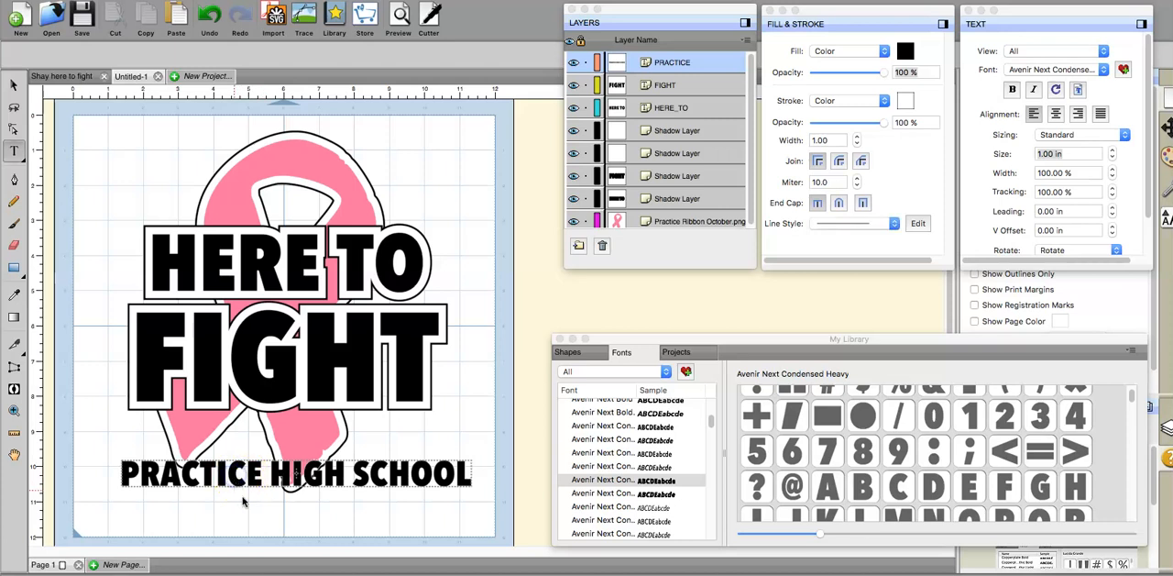
Step: Move the "PRACTICE HIGH SCHOOL" text up so it sits directly beneath "FIGHT"
click(14, 85)
click(346, 461)
drag(362, 472, 354, 431)
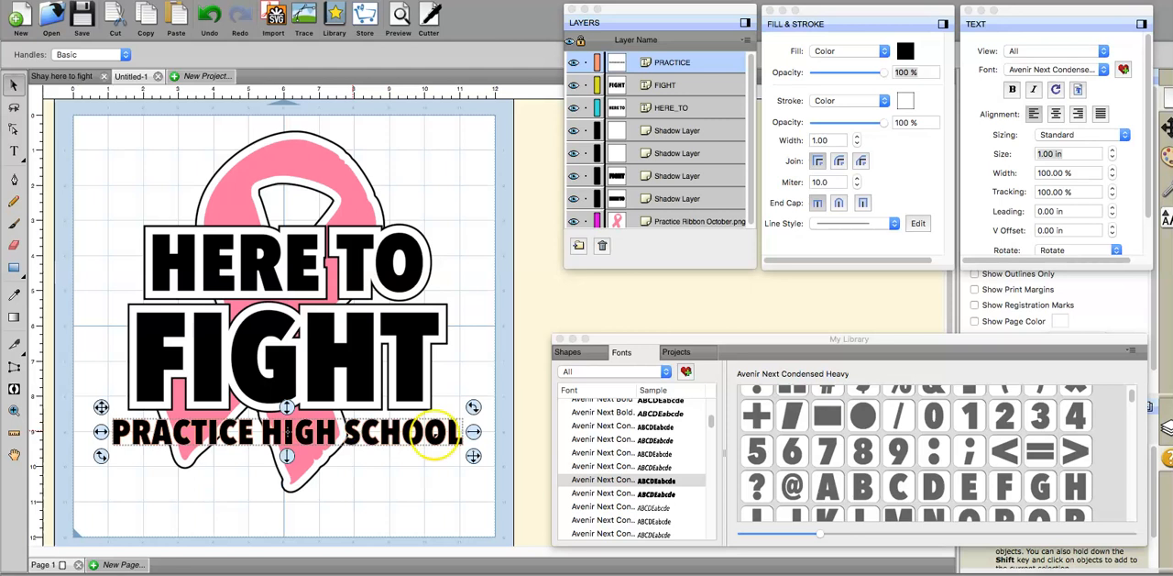
drag(437, 437, 442, 441)
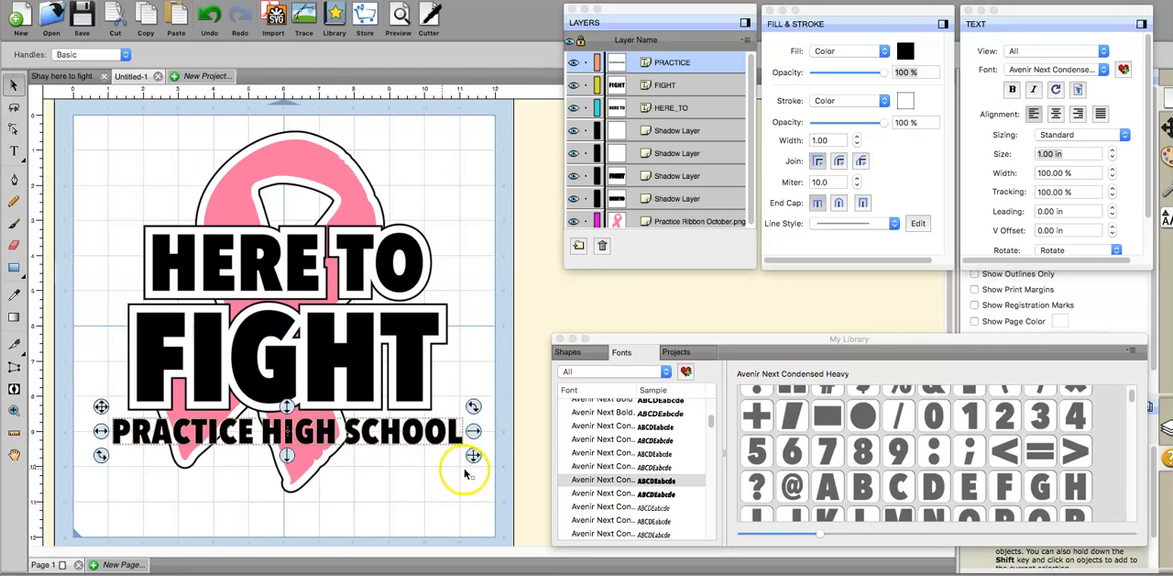
Step: Shrink and reposition "PRACTICE HIGH SCHOOL" so its width lines up with the outlined "FIGHT" text above it
drag(472, 455, 466, 450)
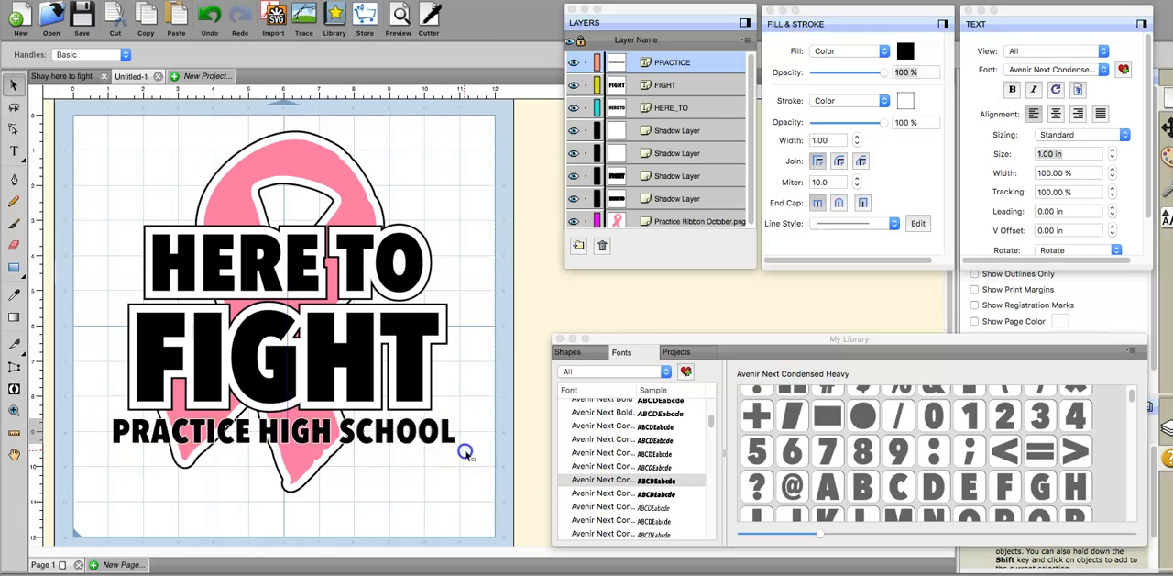
click(457, 483)
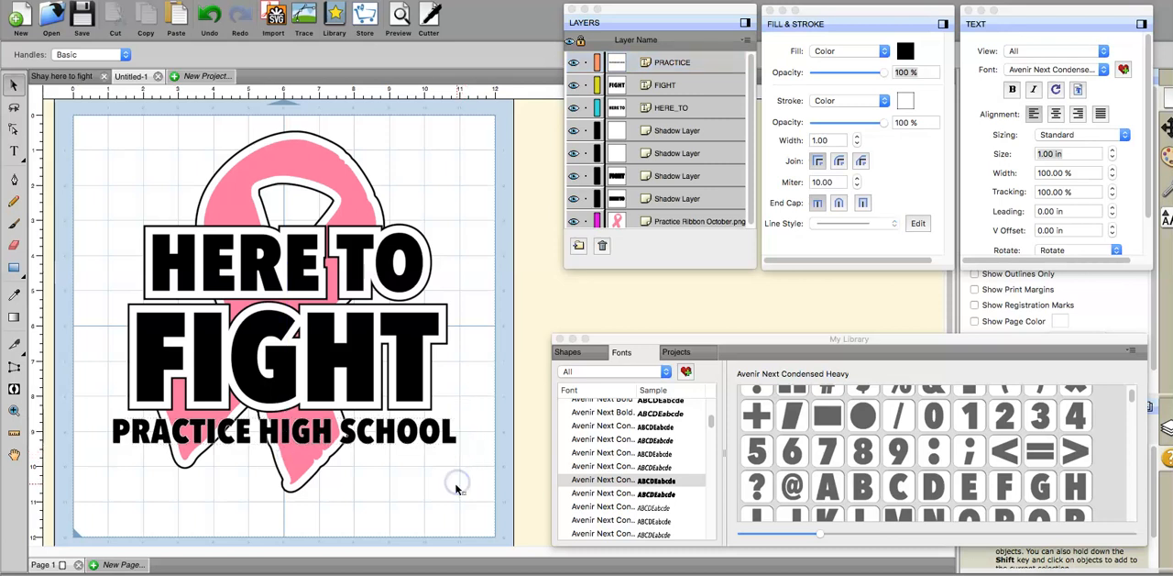
click(442, 444)
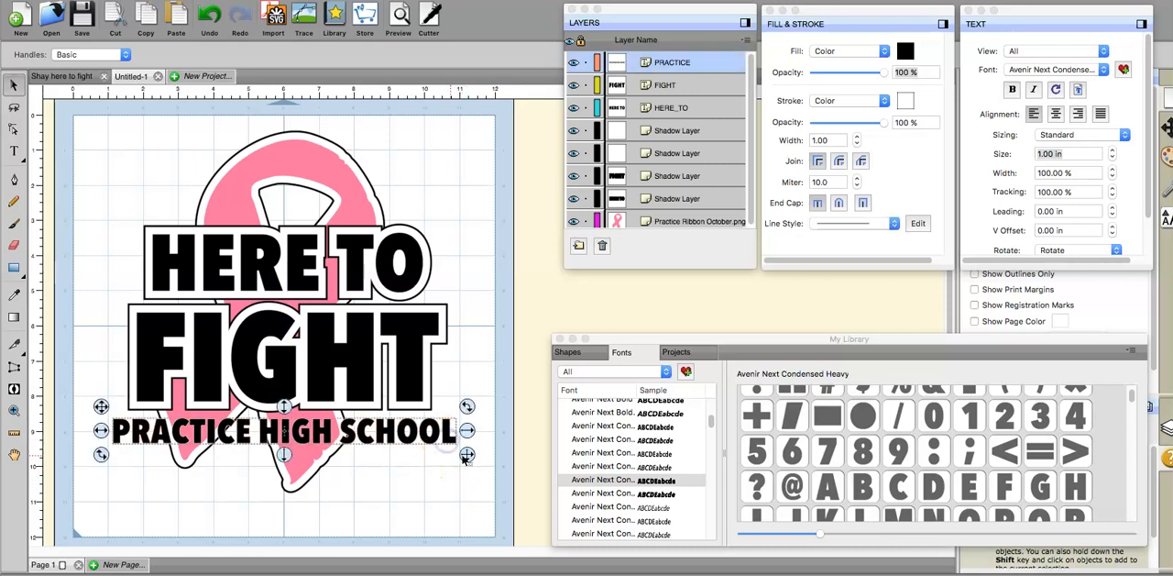
drag(454, 448, 440, 439)
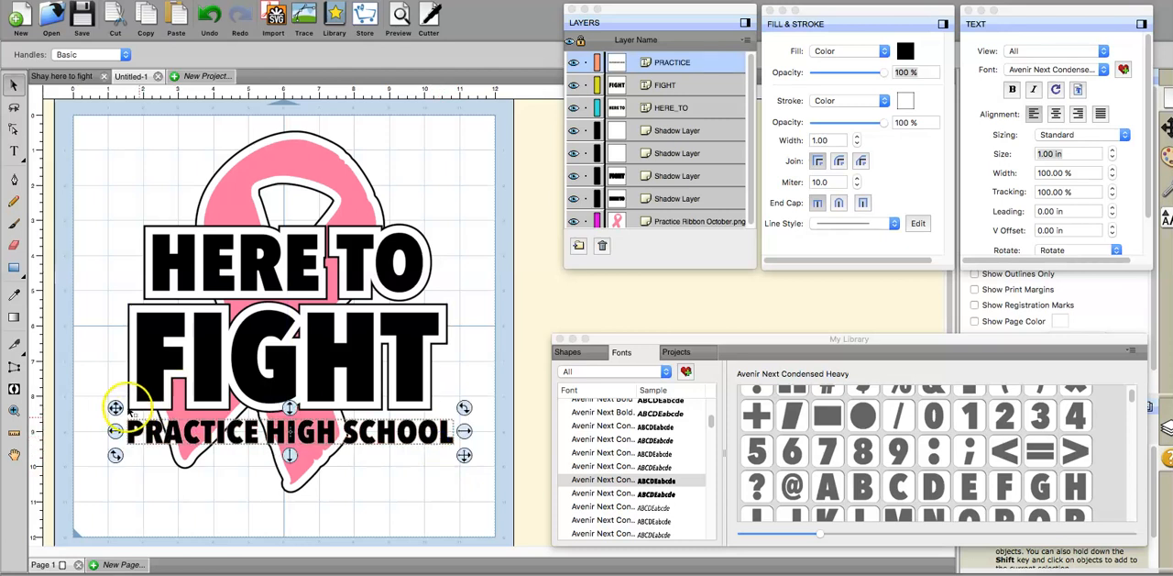
click(444, 442)
drag(437, 441, 447, 442)
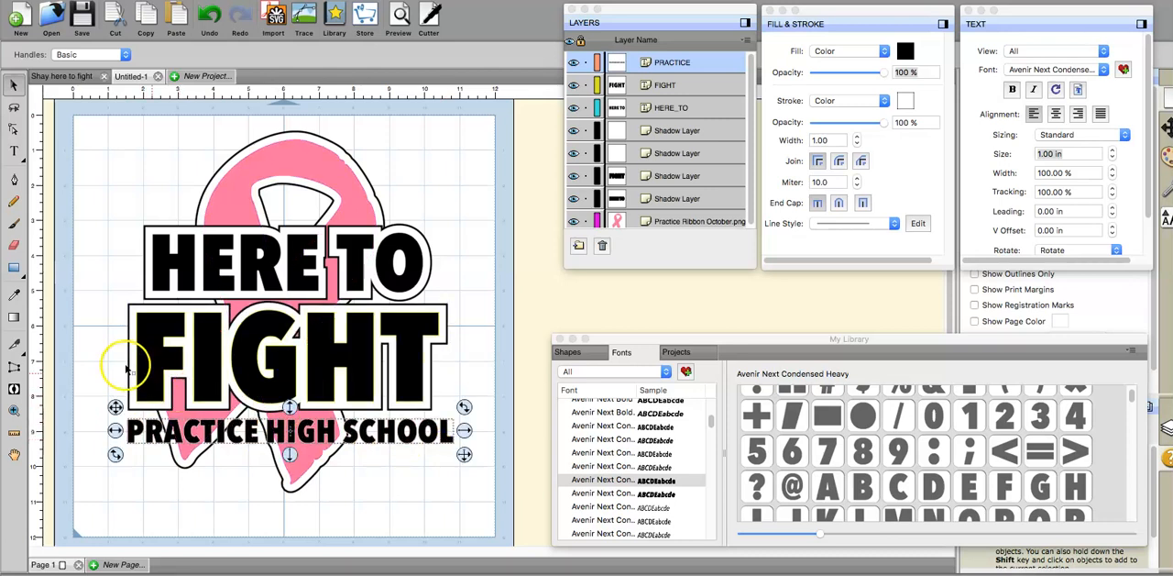
click(463, 457)
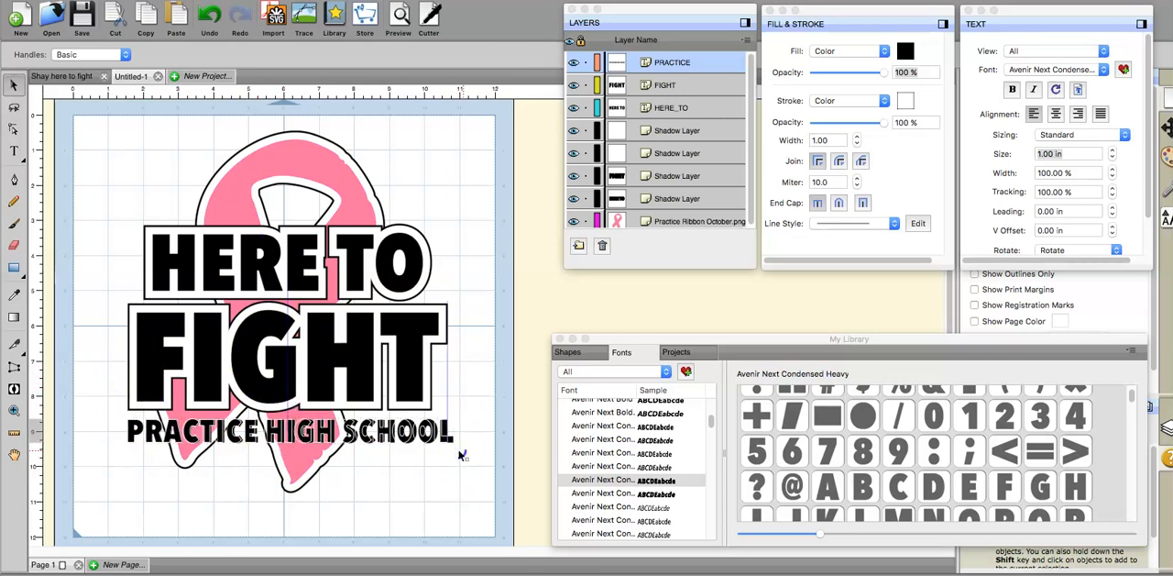
click(459, 453)
click(447, 484)
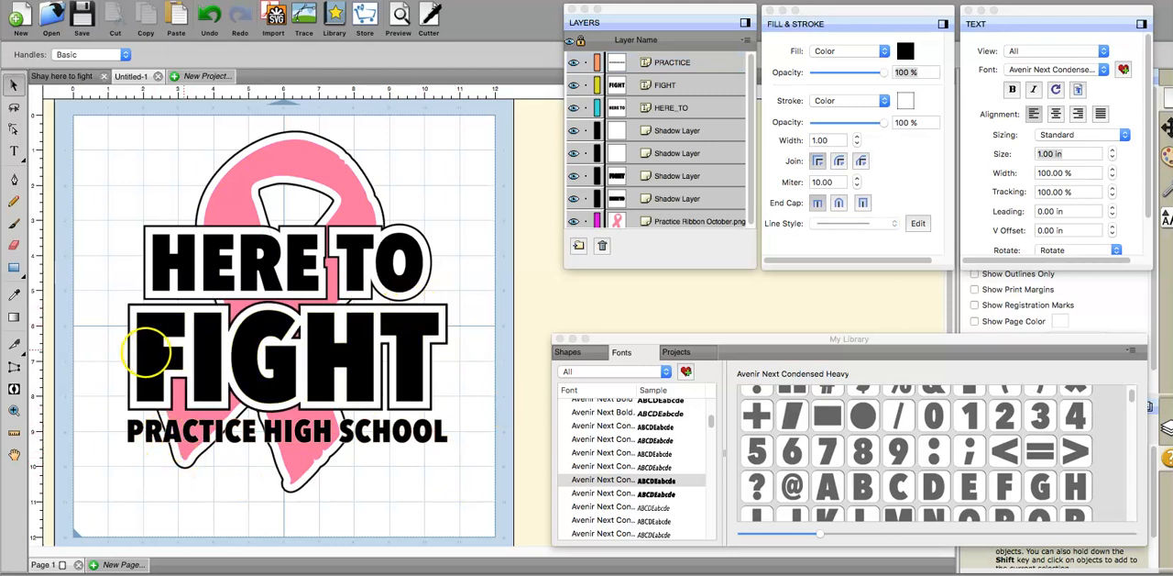
Step: Try a white 0.2 in shadow layer around "PRACTICE HIGH SCHOOL" and undo it
right_click(385, 440)
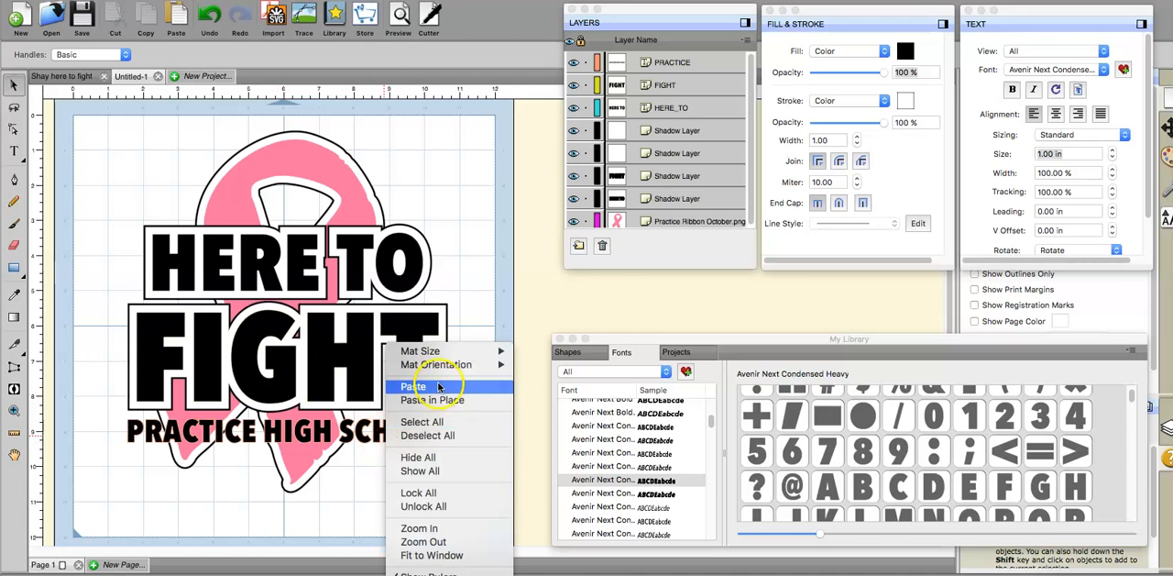
click(358, 492)
click(382, 440)
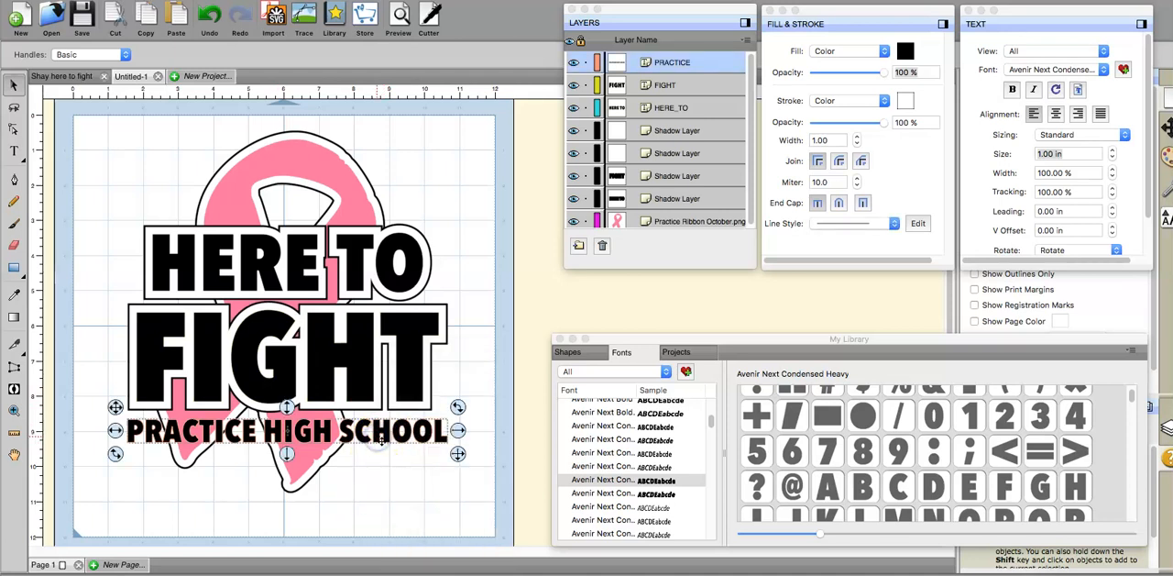
right_click(378, 438)
mouse_move(420, 326)
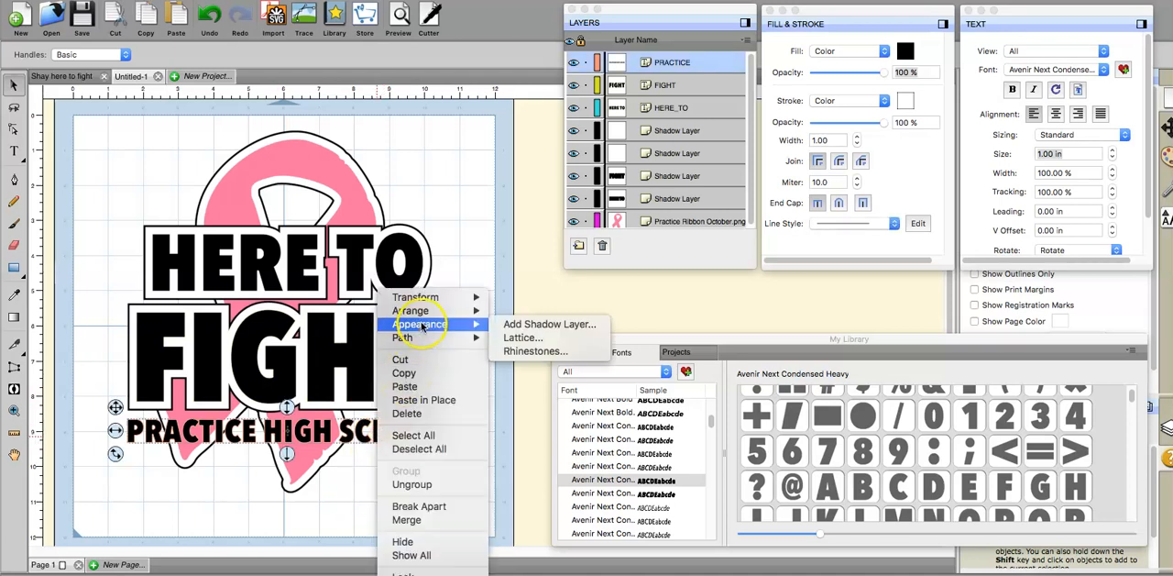
click(528, 324)
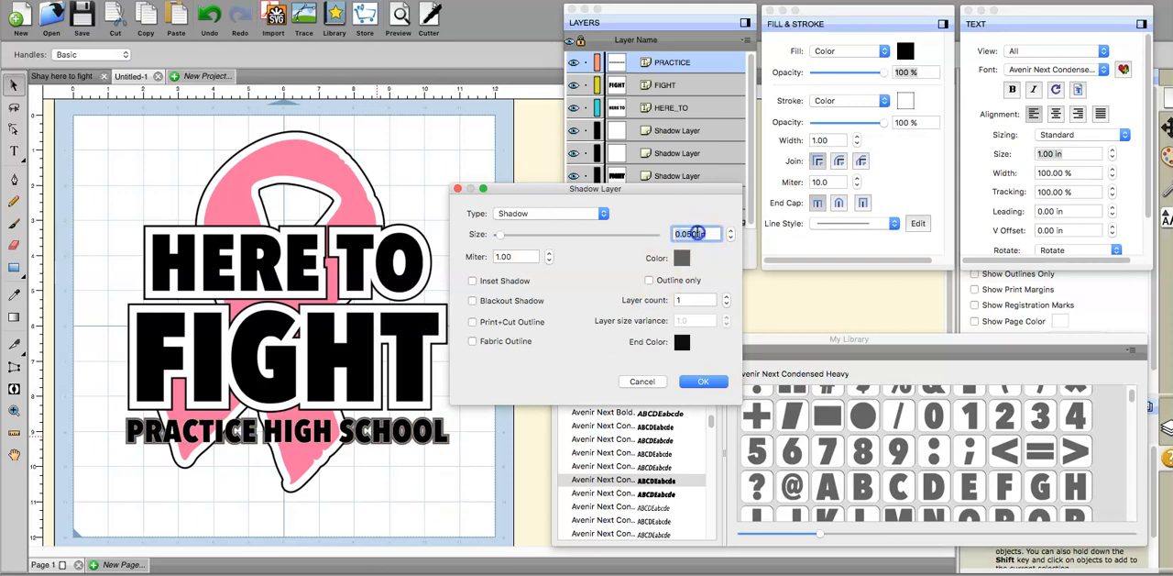
double_click(697, 232)
click(682, 258)
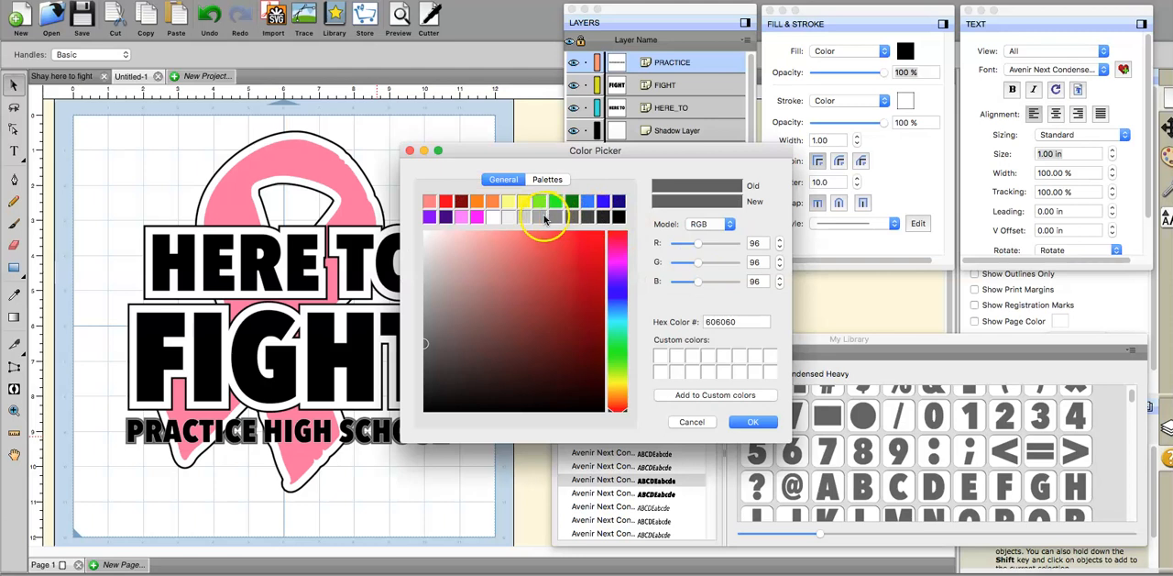
click(492, 216)
click(752, 423)
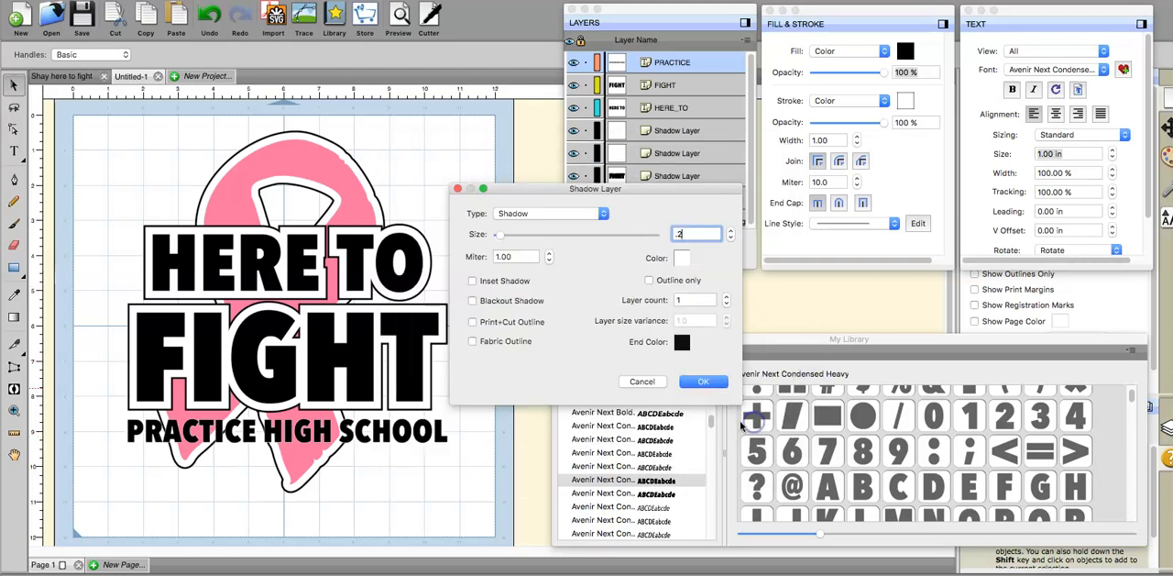
click(705, 381)
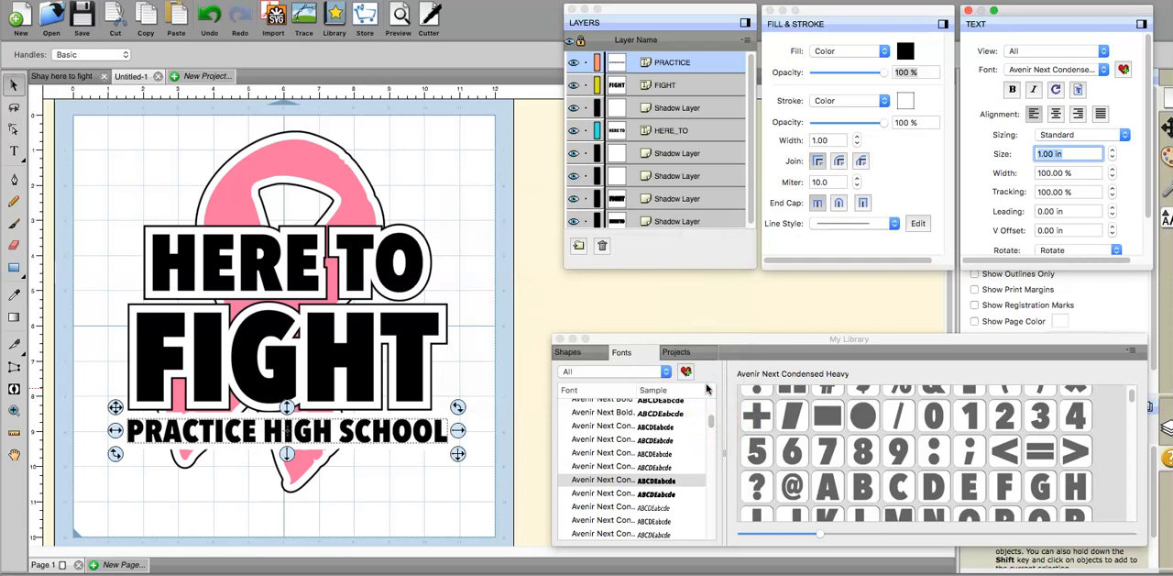
click(654, 108)
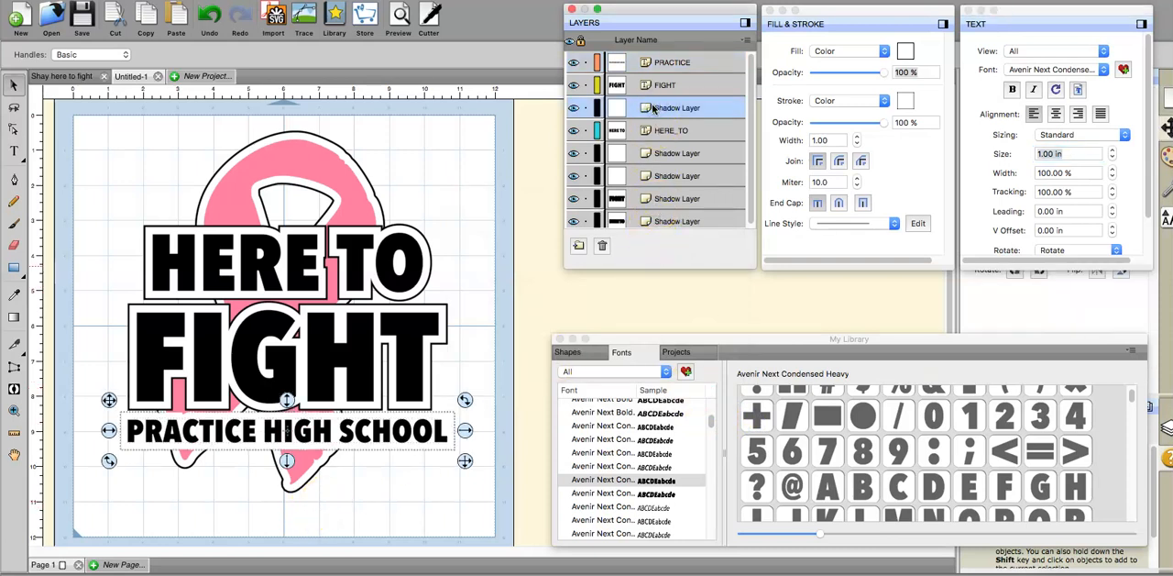
click(209, 15)
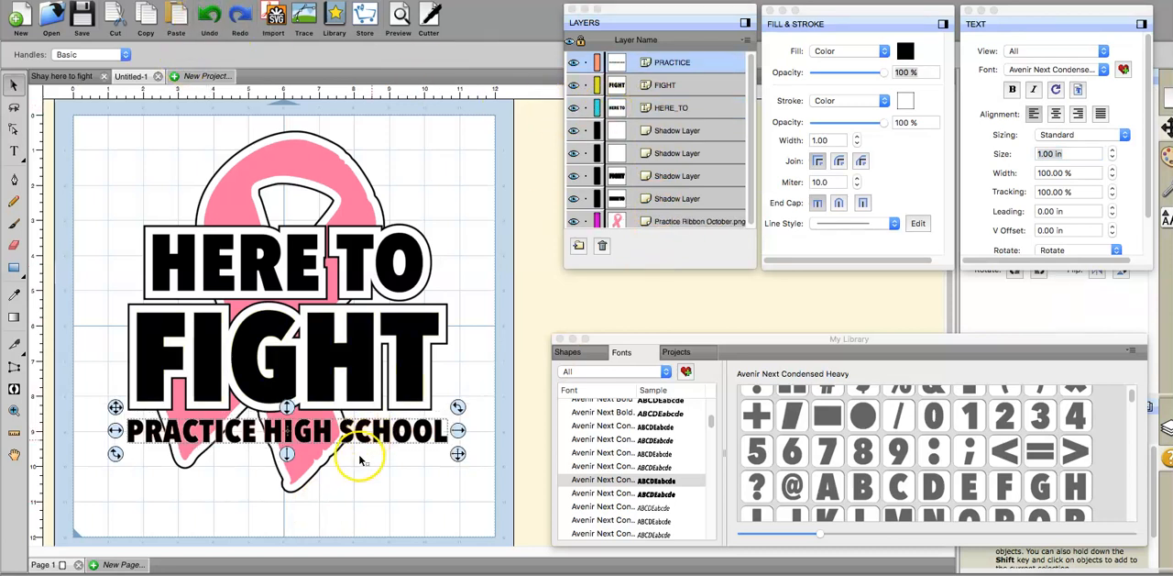
Step: Add a white 0.05 in shadow layer around the "PRACTICE HIGH SCHOOL" text
right_click(397, 438)
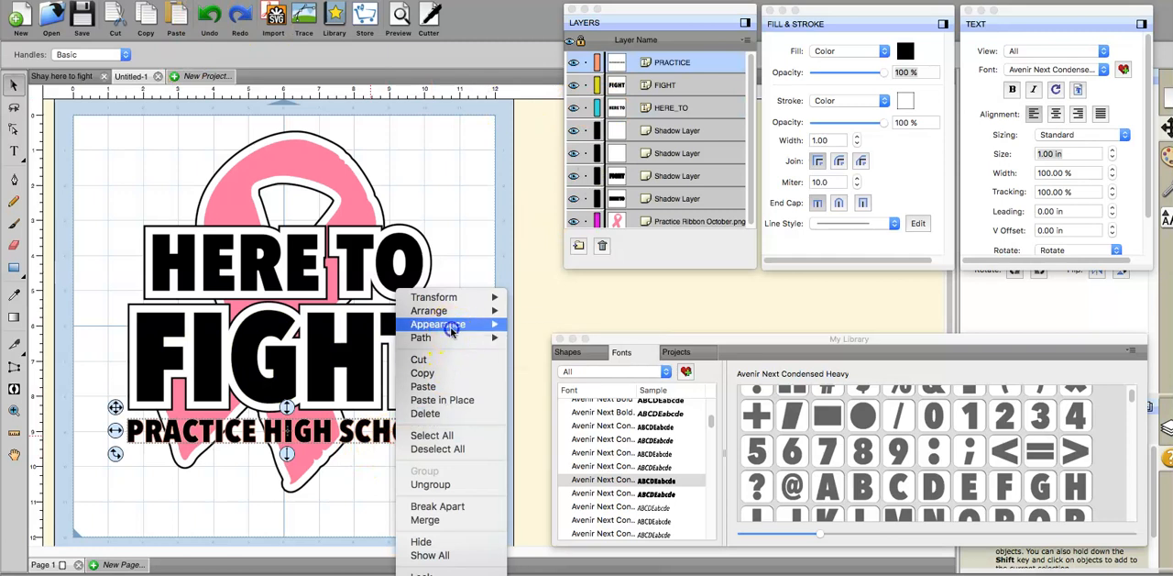
mouse_move(452, 324)
click(542, 326)
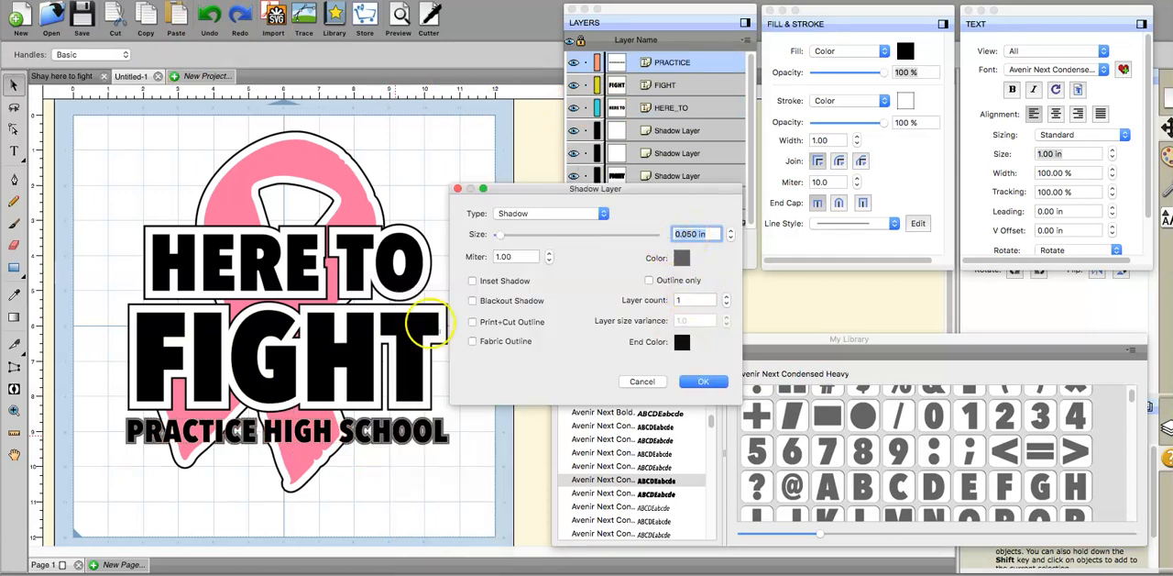
click(680, 263)
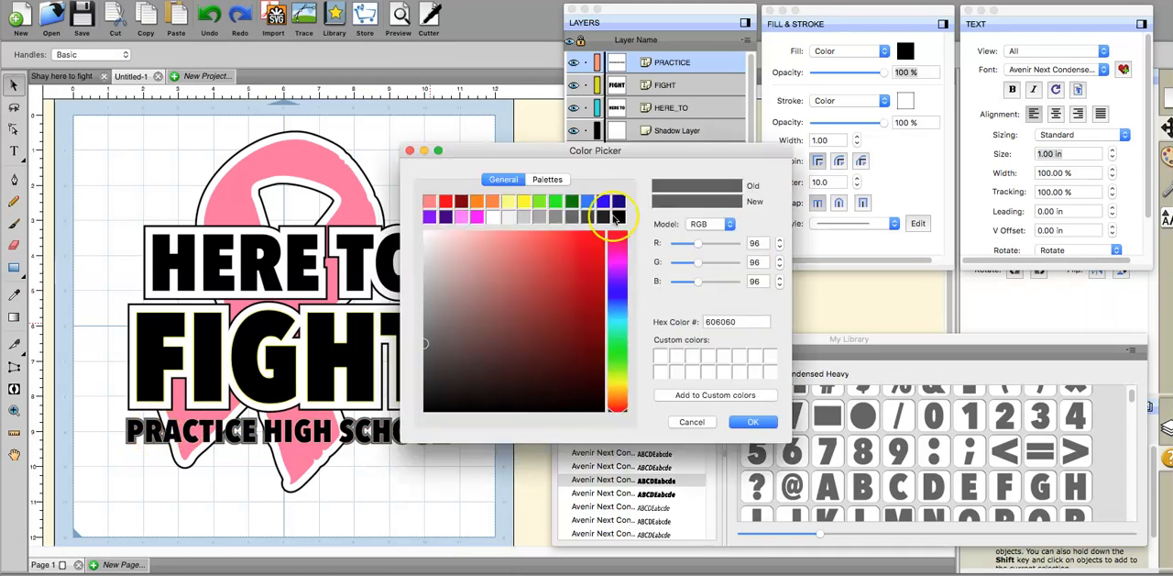
click(506, 216)
click(753, 421)
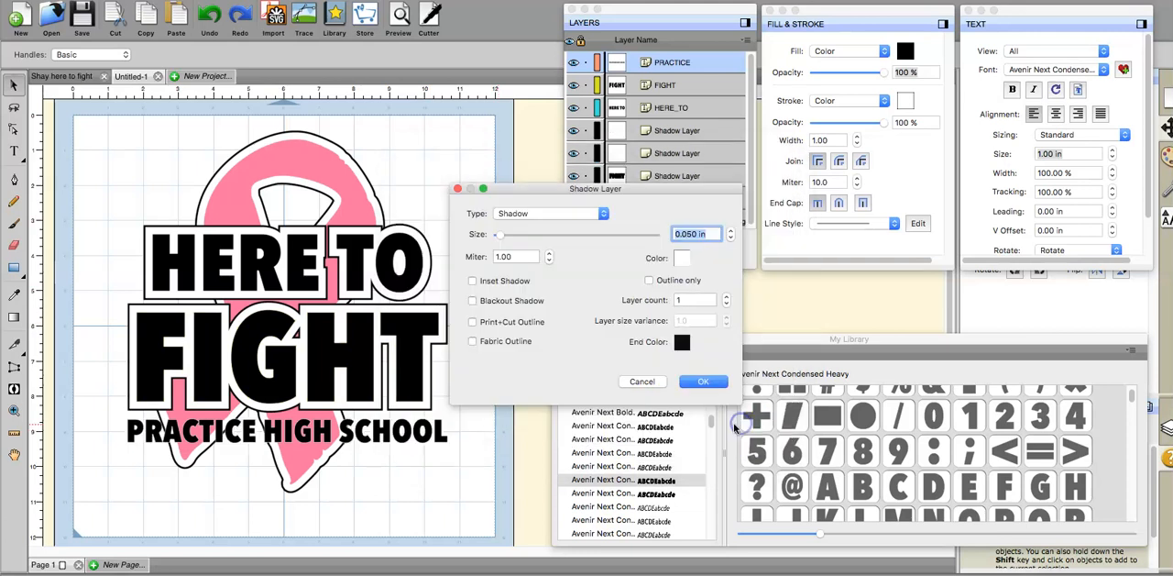
click(704, 382)
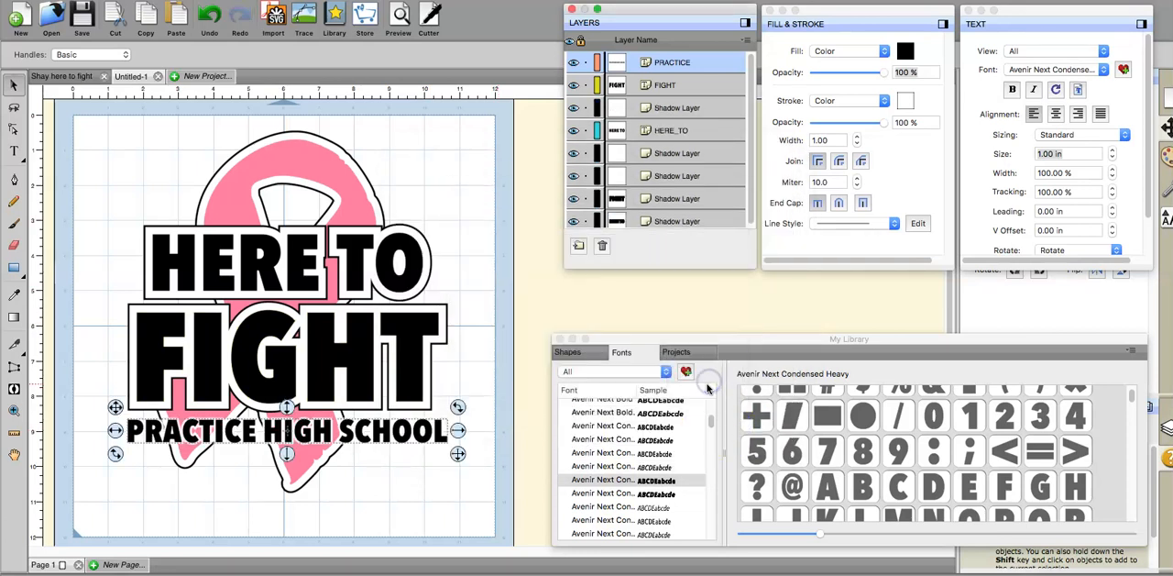
Step: Add a black 0.05 in shadow layer around the white shadow of "PRACTICE HIGH SCHOOL"
click(670, 108)
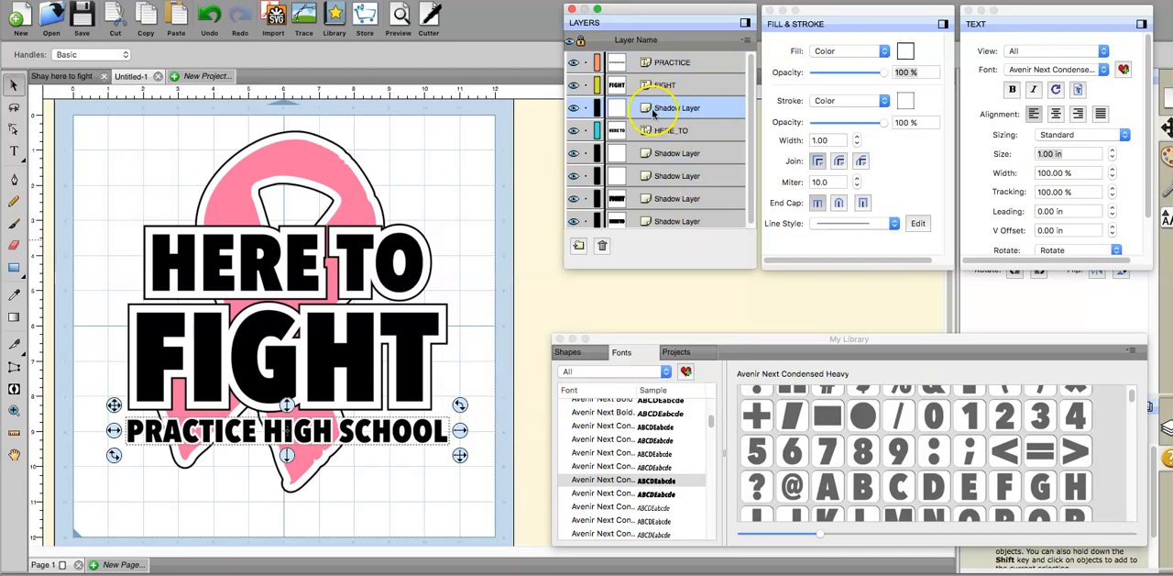
right_click(449, 427)
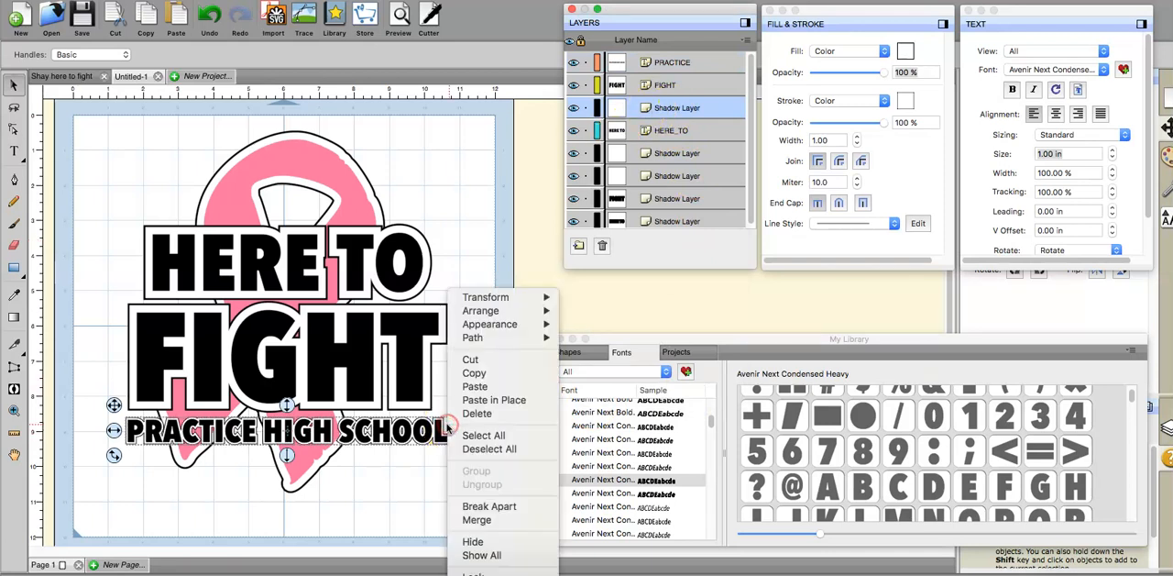
mouse_move(491, 325)
click(596, 323)
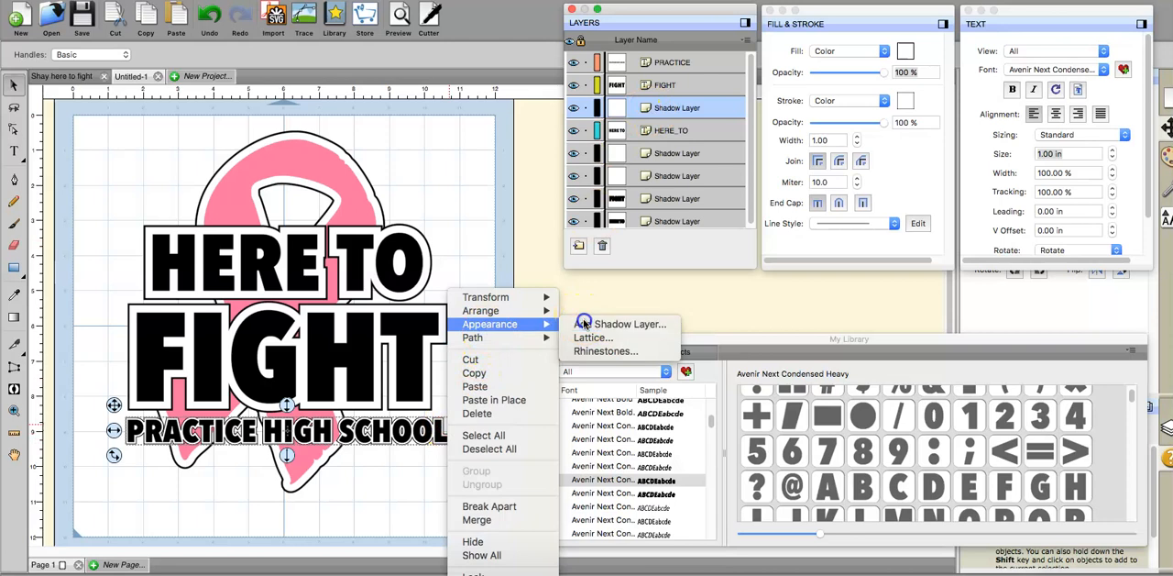
click(680, 257)
click(619, 217)
click(754, 423)
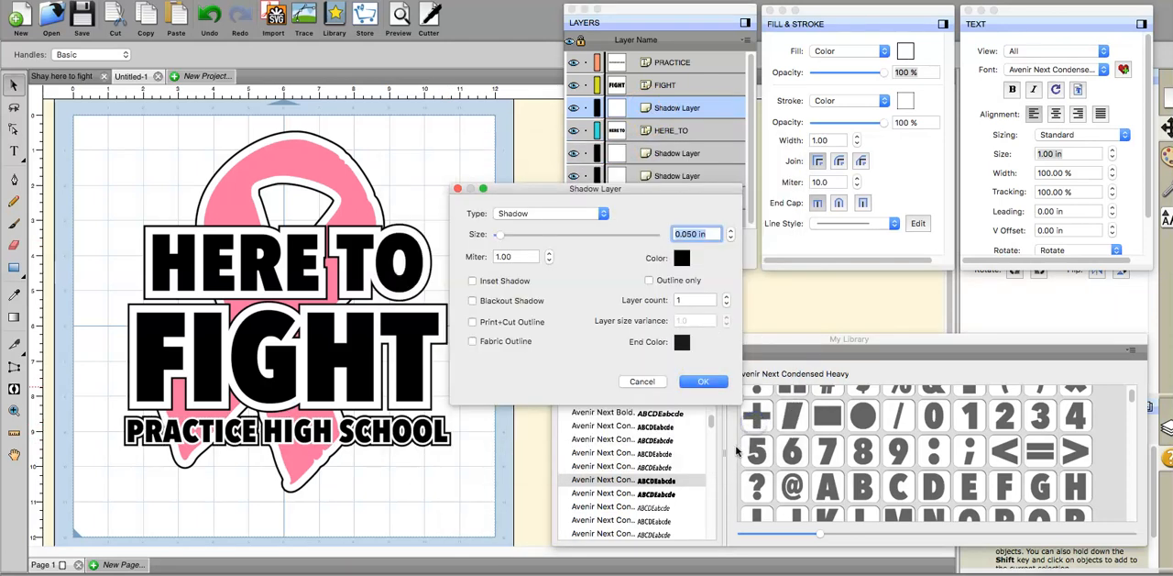
click(696, 233)
click(704, 382)
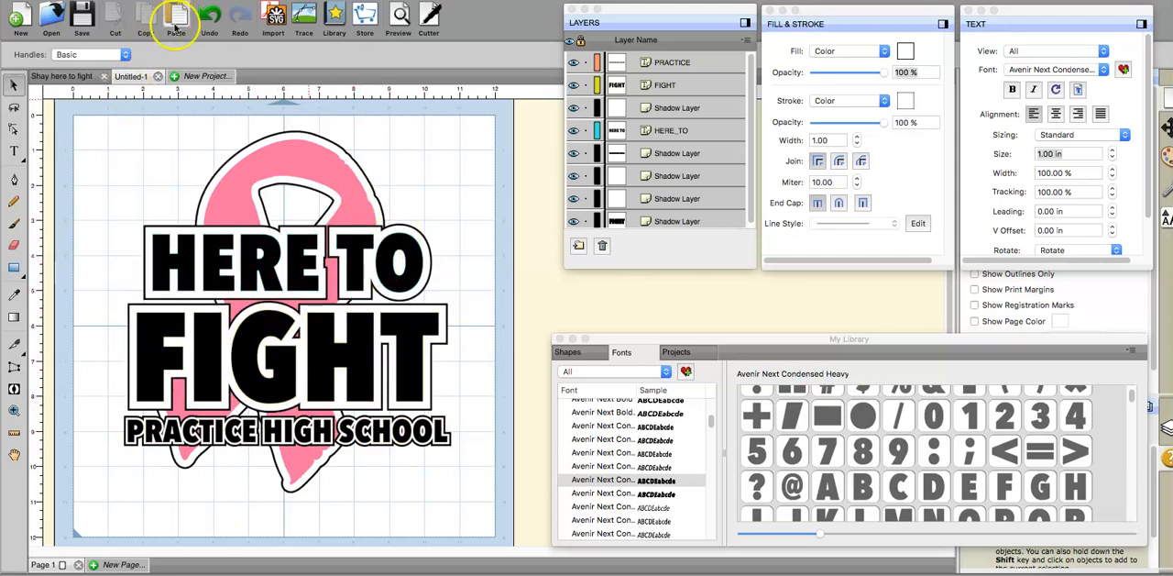
Step: Select every object of the finished ribbon design
click(179, 32)
click(173, 0)
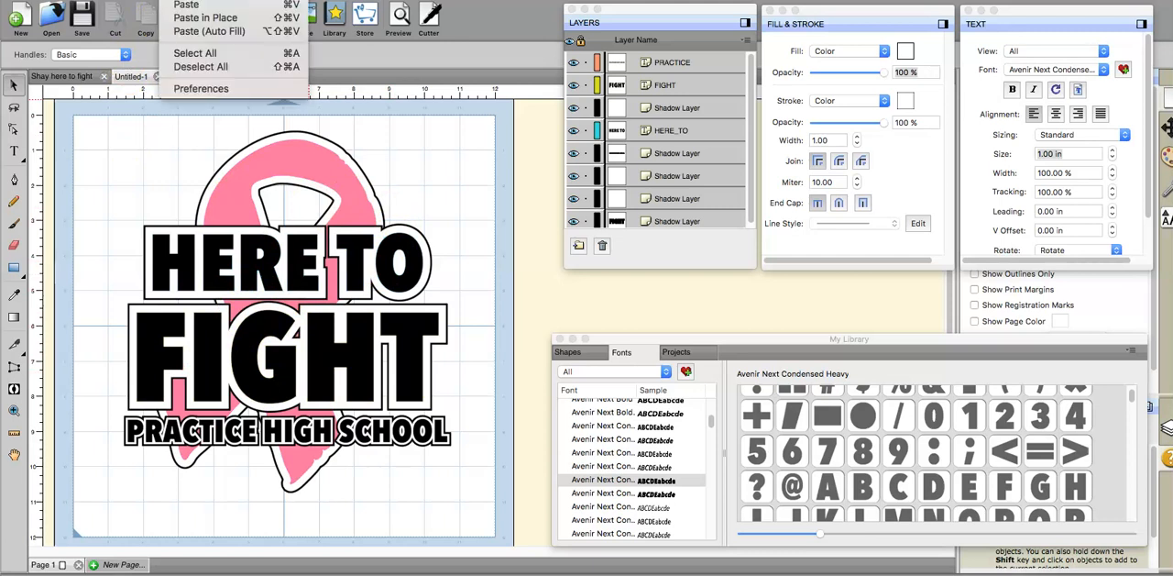
click(186, 53)
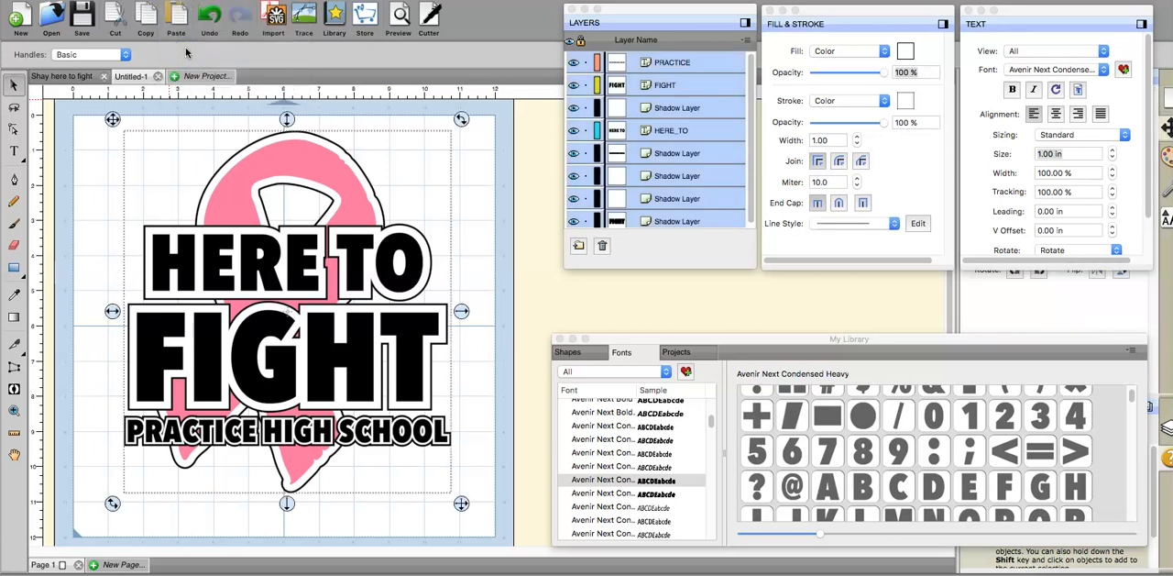
Step: Export the selection to the Desktop as a PNG named "PRACTICE HIGH SCHOOL" at 72 DPI with a transparent background
click(142, 0)
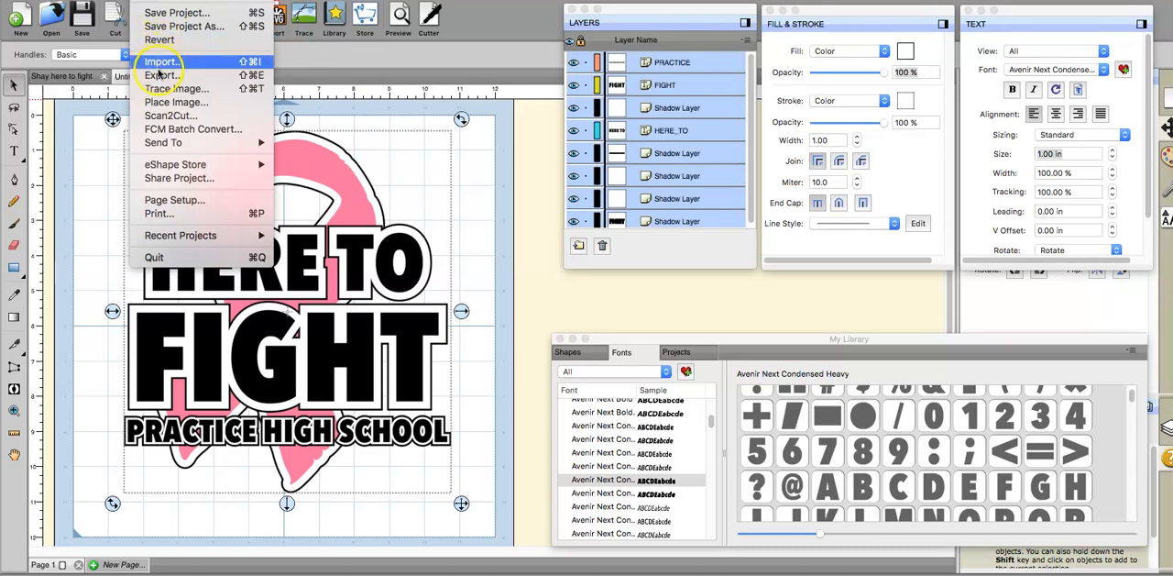
click(157, 76)
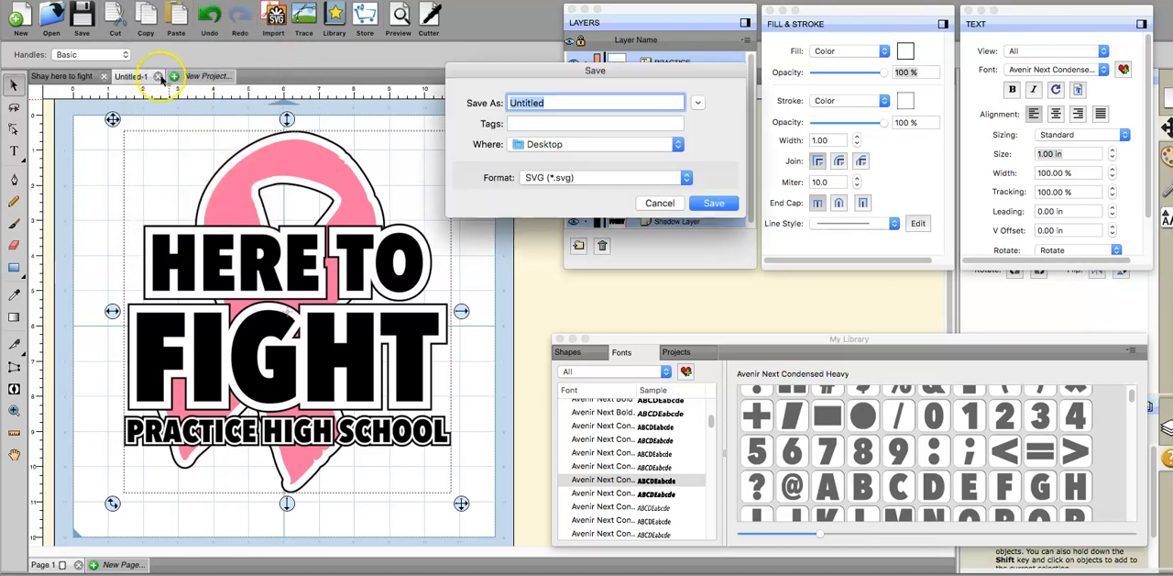
click(528, 177)
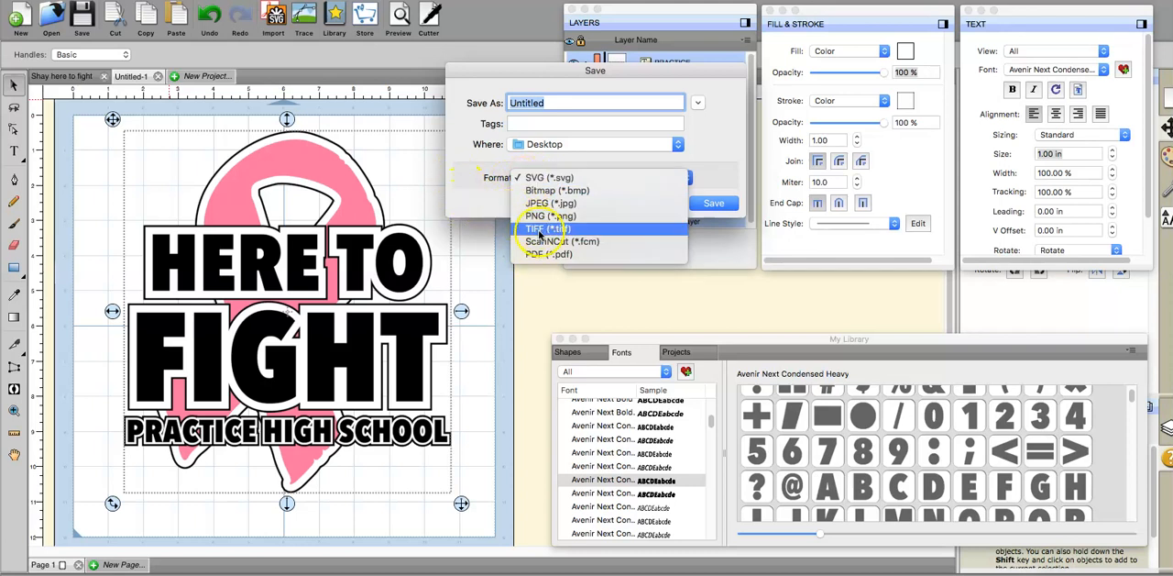
click(539, 220)
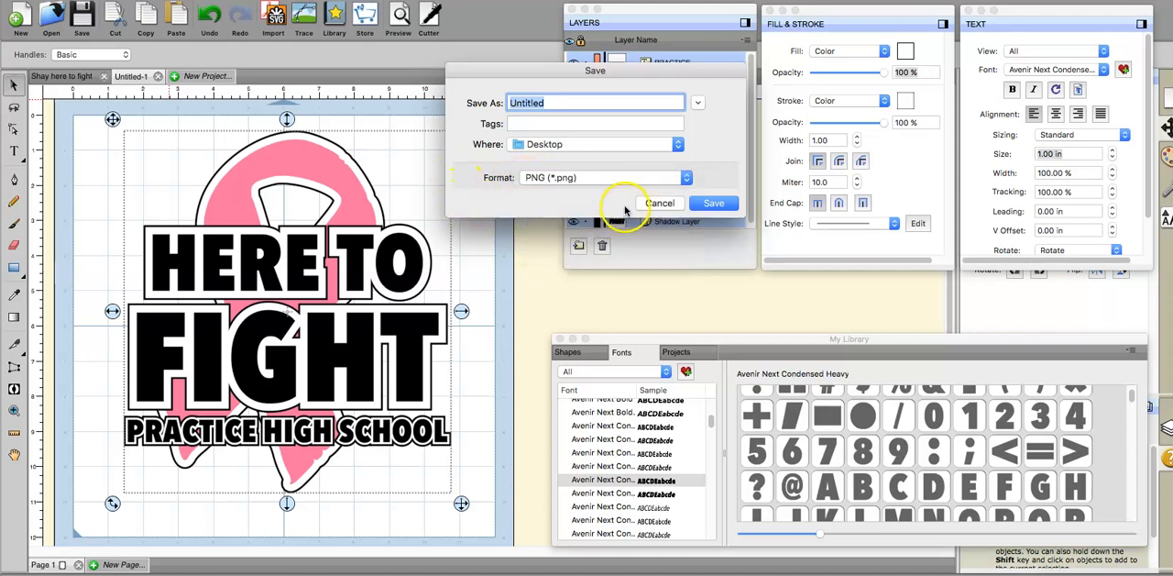
text(PRACTICE HIGH SCHOOL)
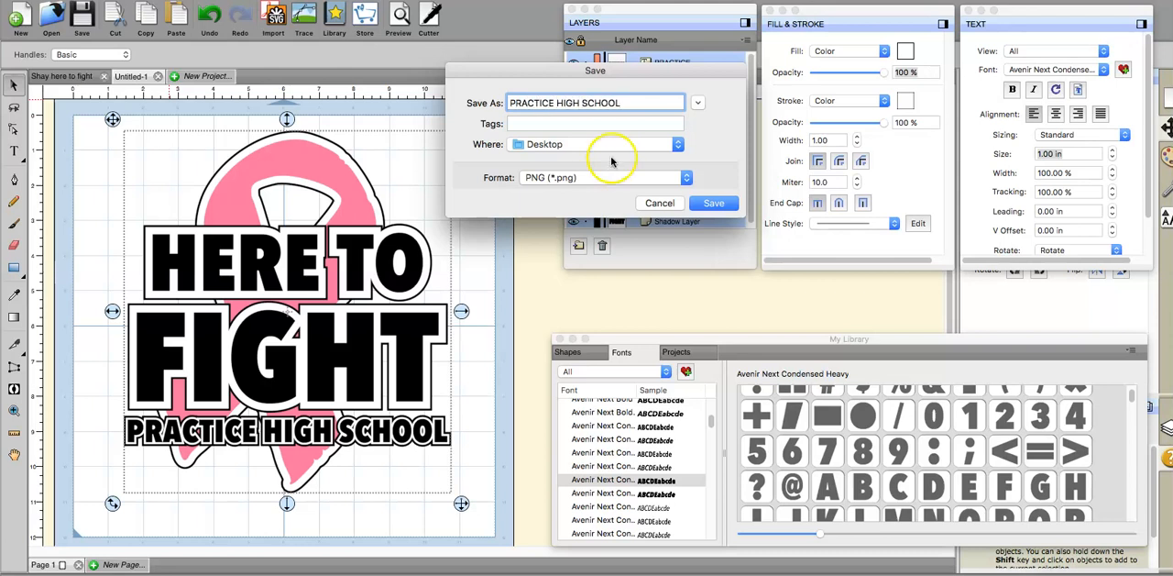
click(713, 203)
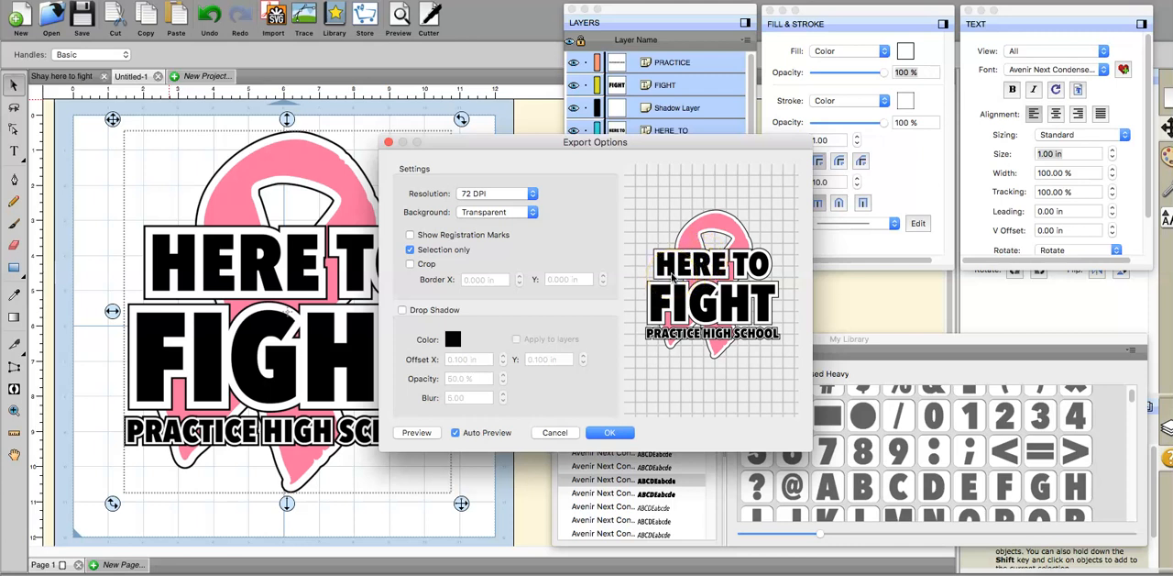
click(628, 433)
click(609, 433)
click(594, 434)
click(605, 435)
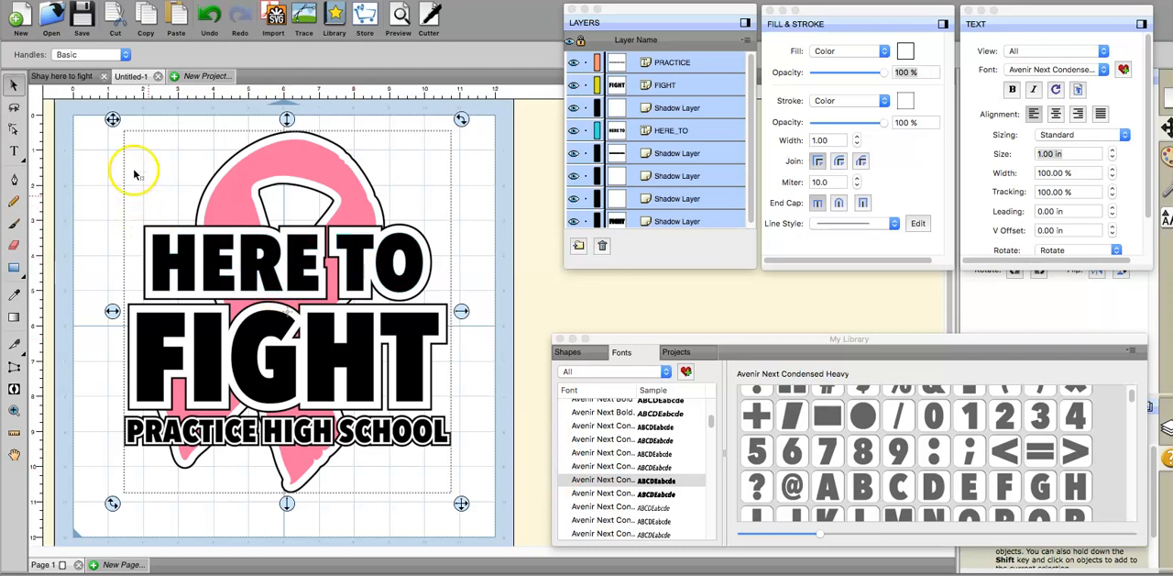
Step: Export the selection to the Desktop as a Design Space compatible SVG named "PRACTICE HIGH SCHOOL SVG"
click(154, 36)
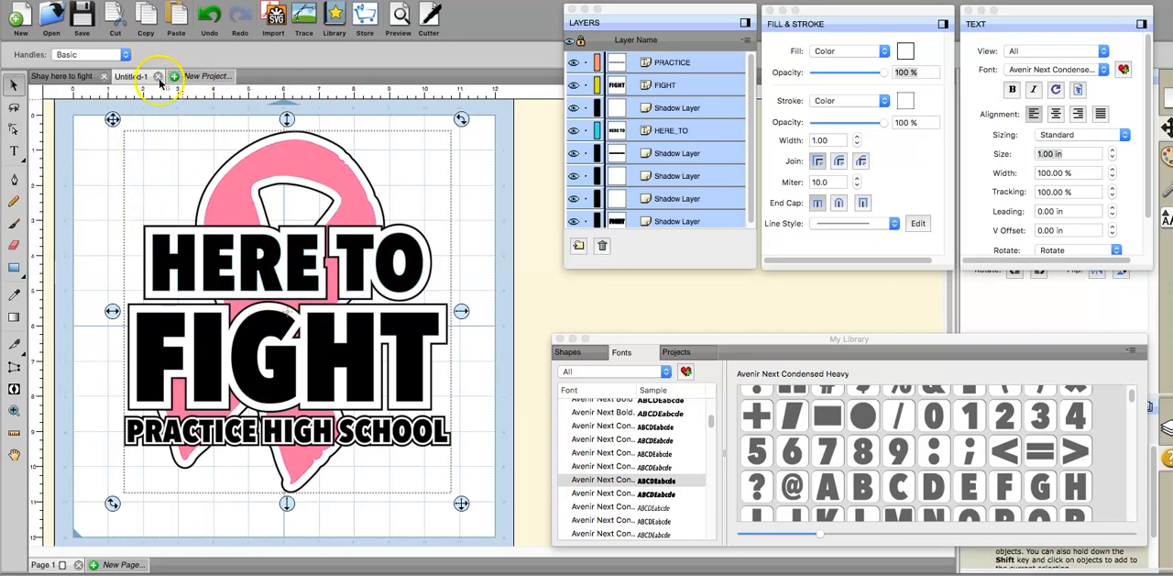
click(145, 1)
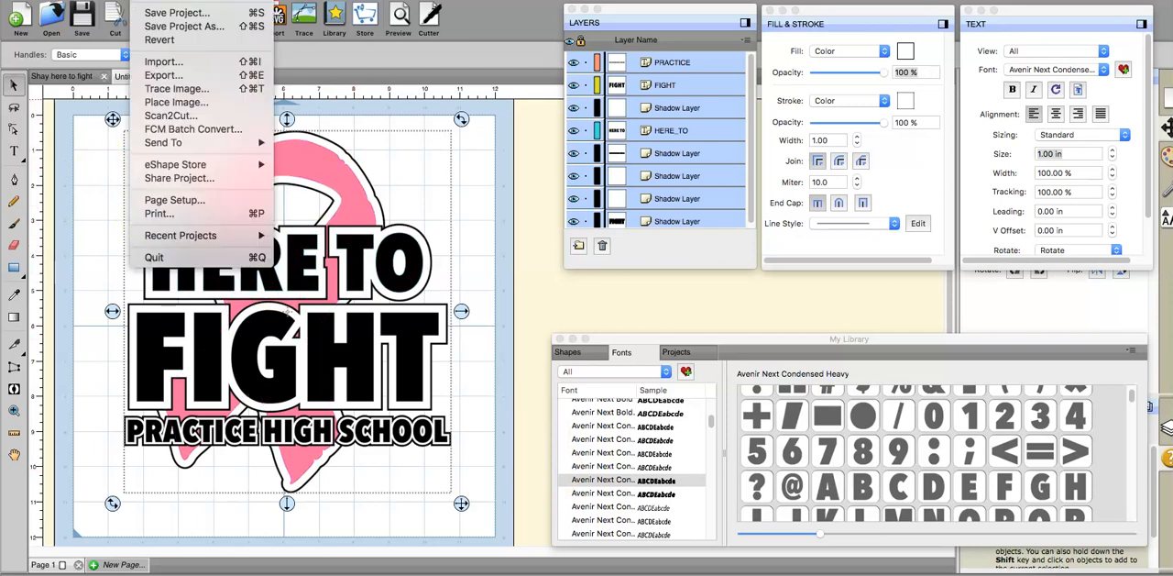
click(153, 75)
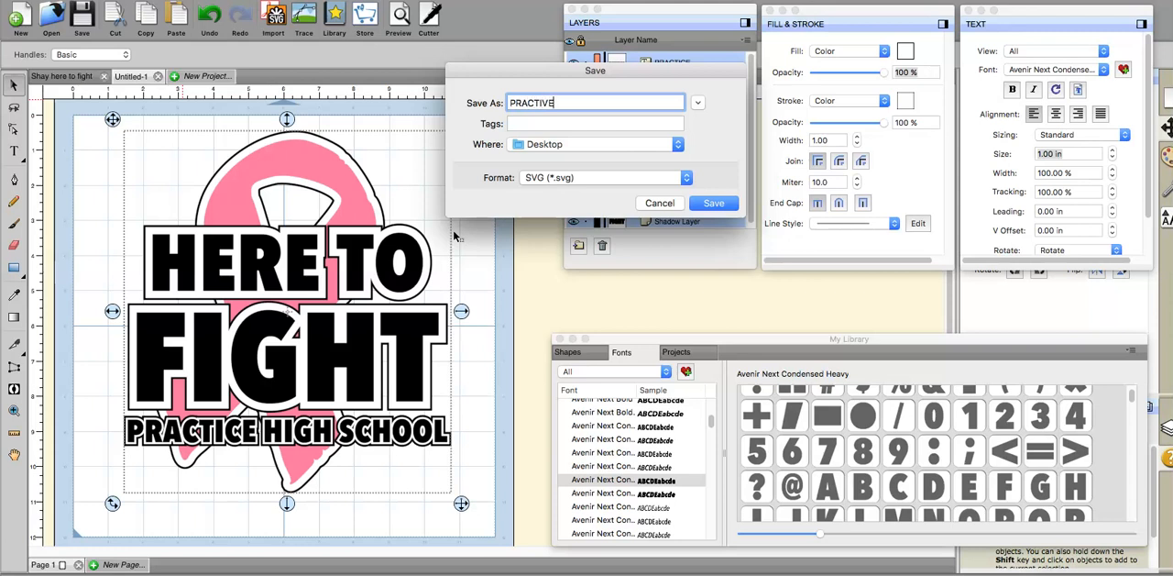
text(PRACTICE HIGH SCHOOL SVG)
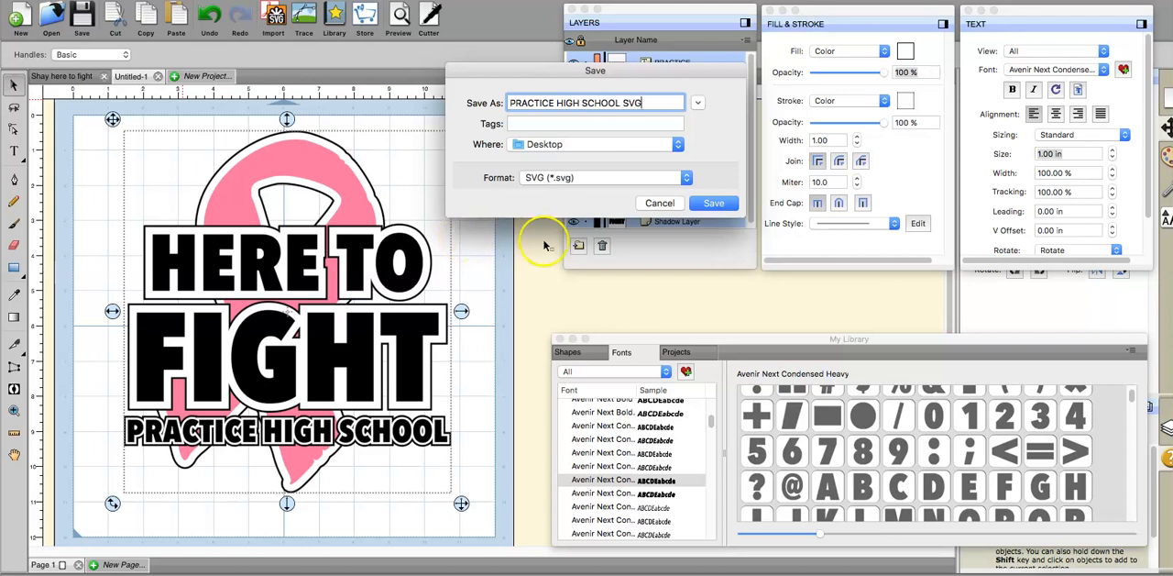
click(708, 204)
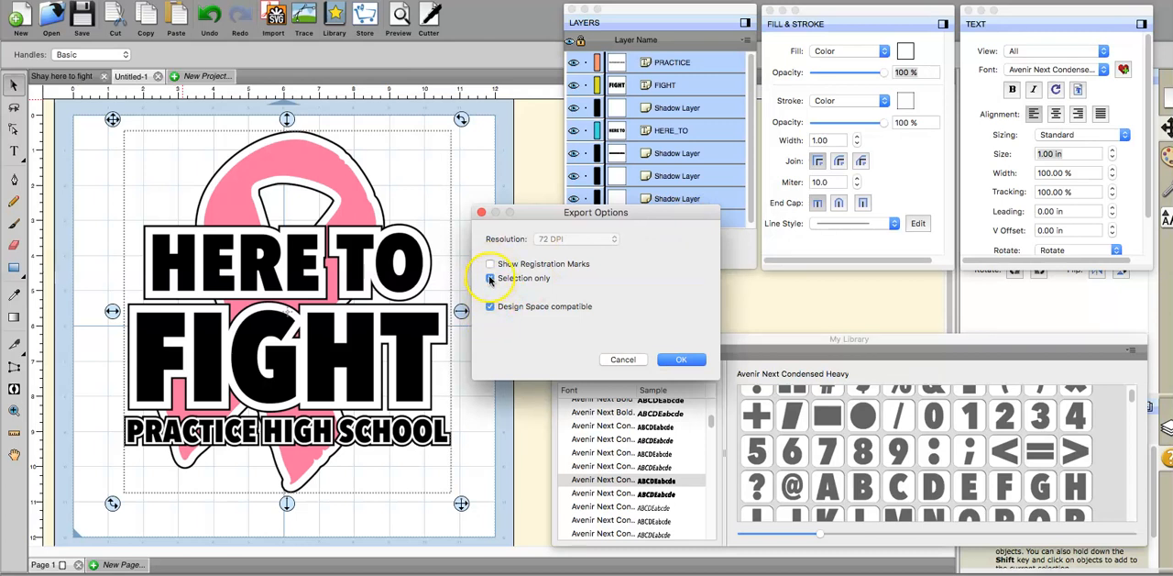
click(677, 365)
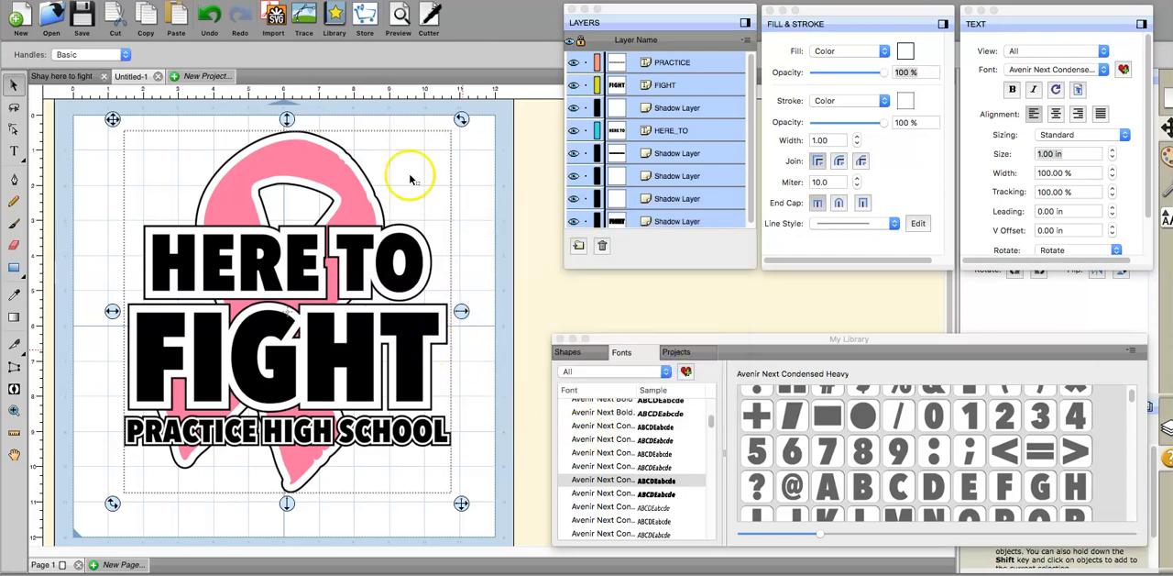
click(486, 226)
drag(100, 105, 508, 524)
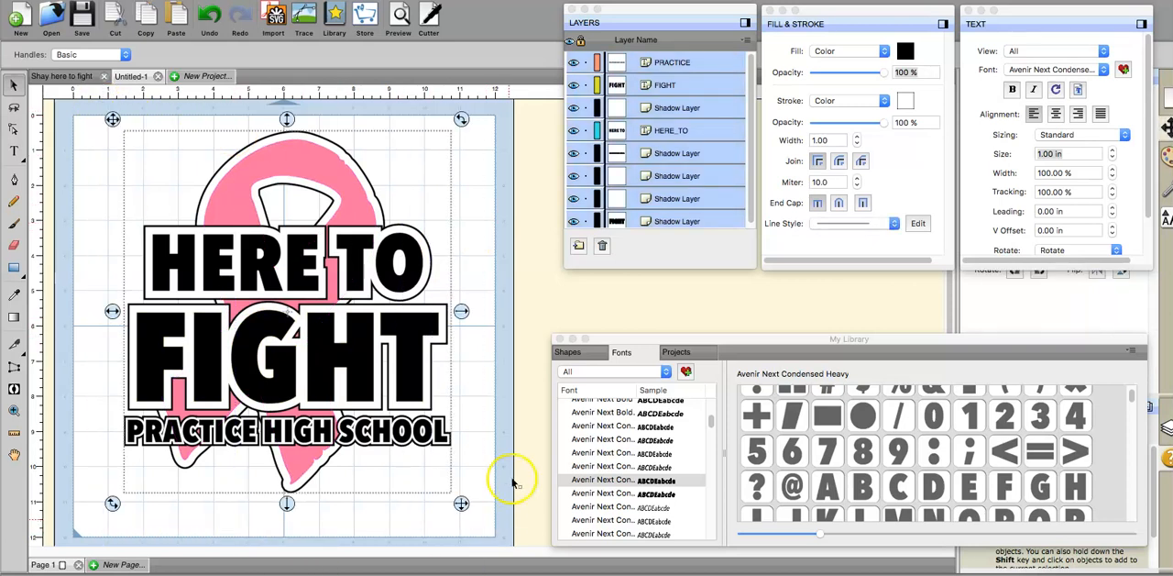
click(89, 196)
click(172, 0)
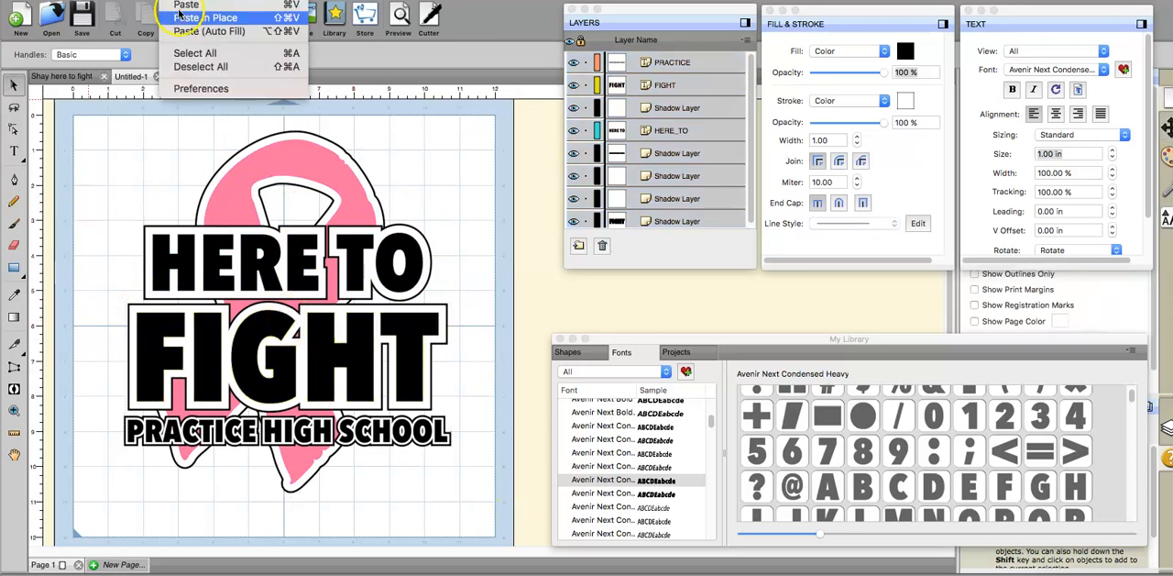
click(185, 53)
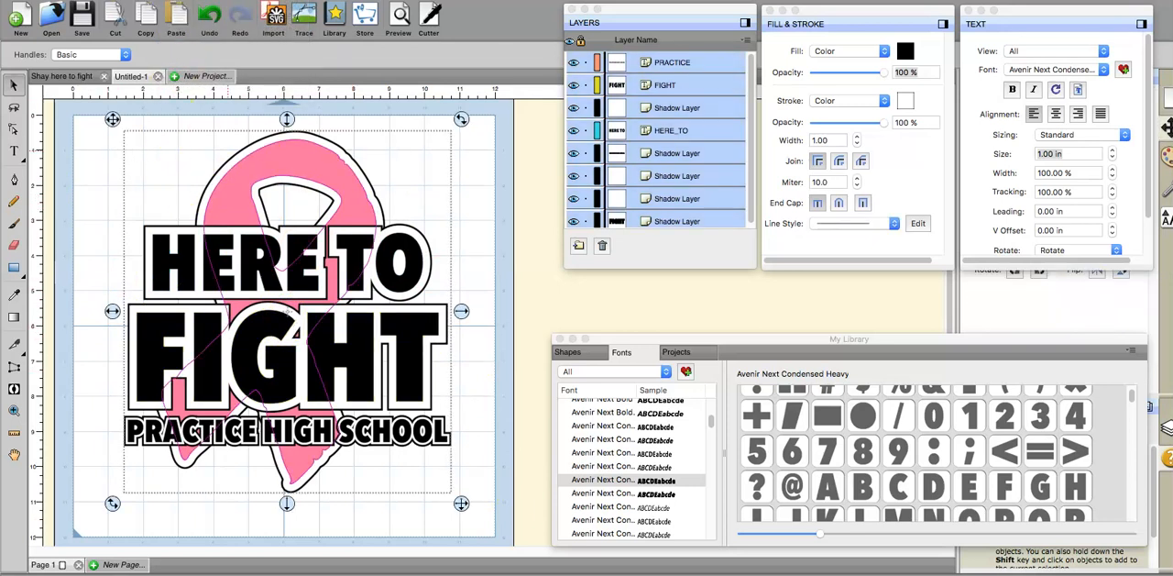
click(147, 0)
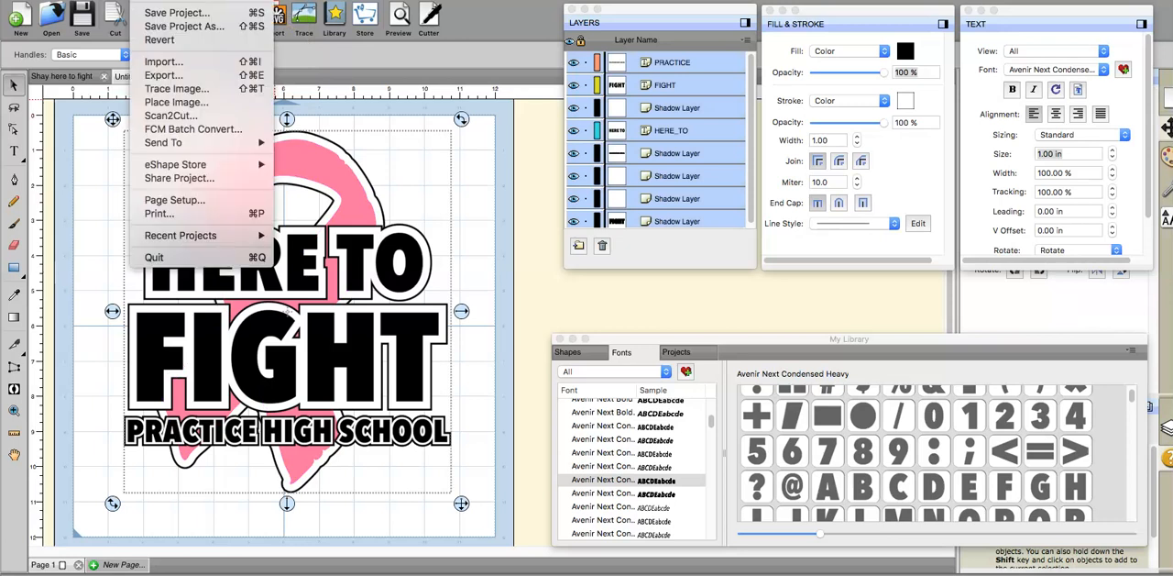
click(160, 75)
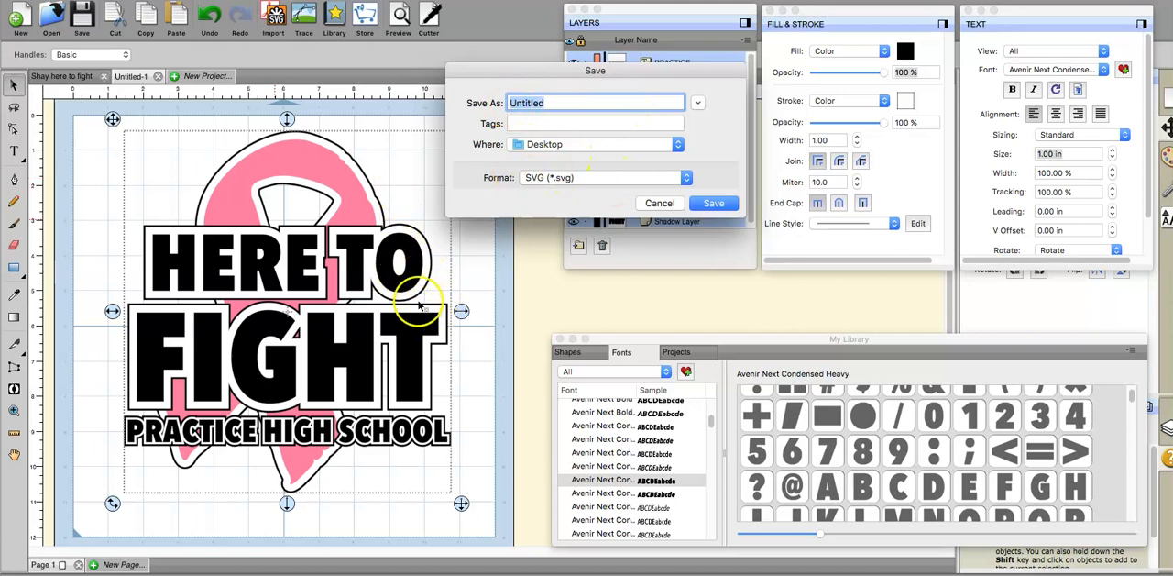
click(653, 204)
click(479, 223)
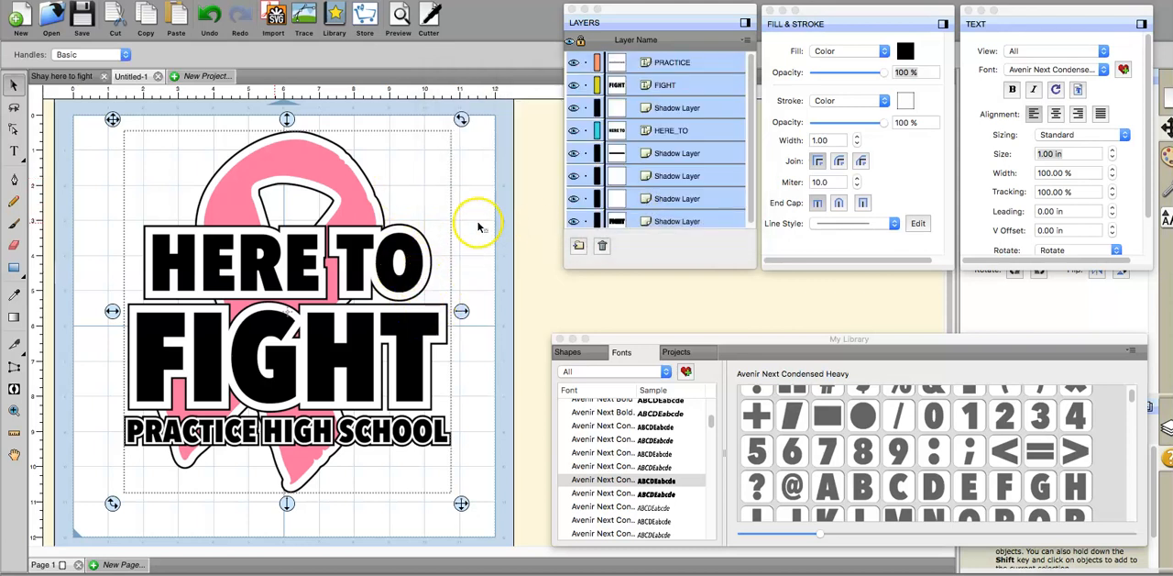
Step: Switch to the Cricut Design Space canvas and hide the existing screenshot image of the ribbon design
click(455, 448)
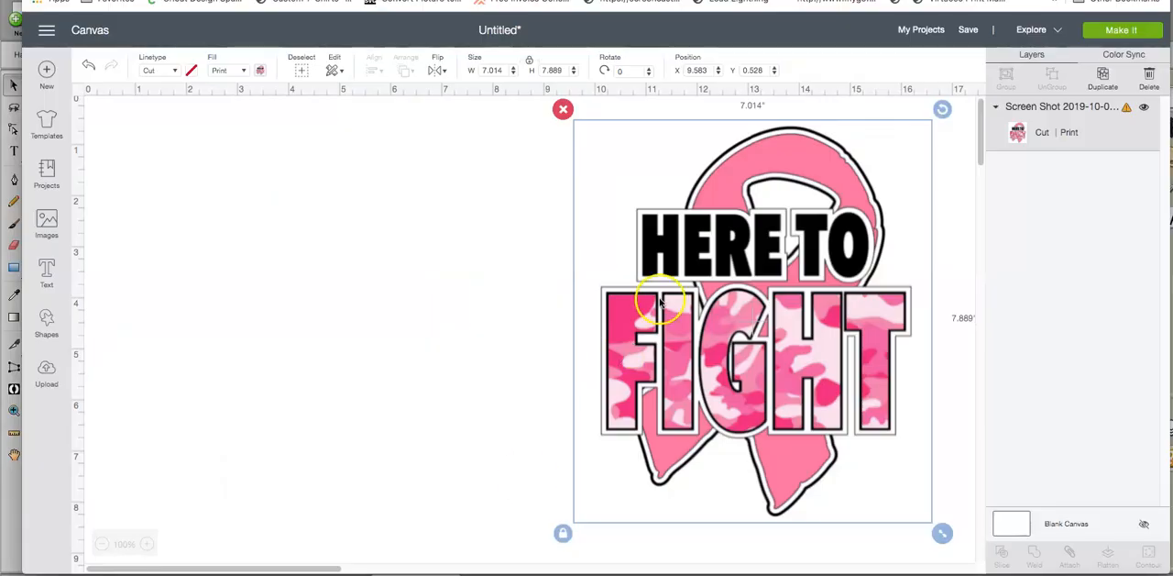
click(490, 301)
click(653, 327)
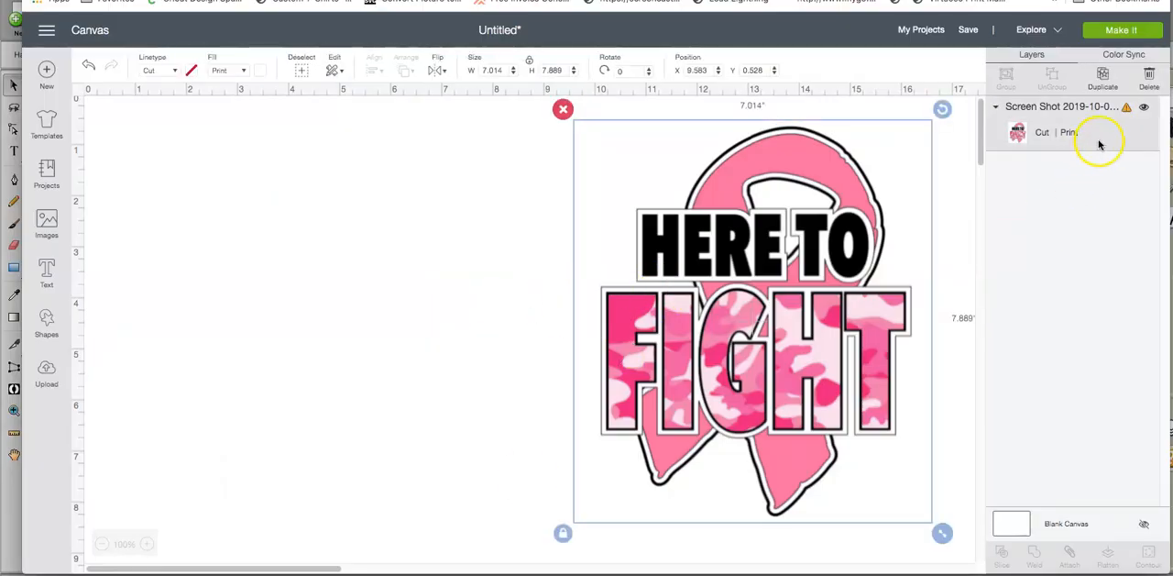
click(1146, 109)
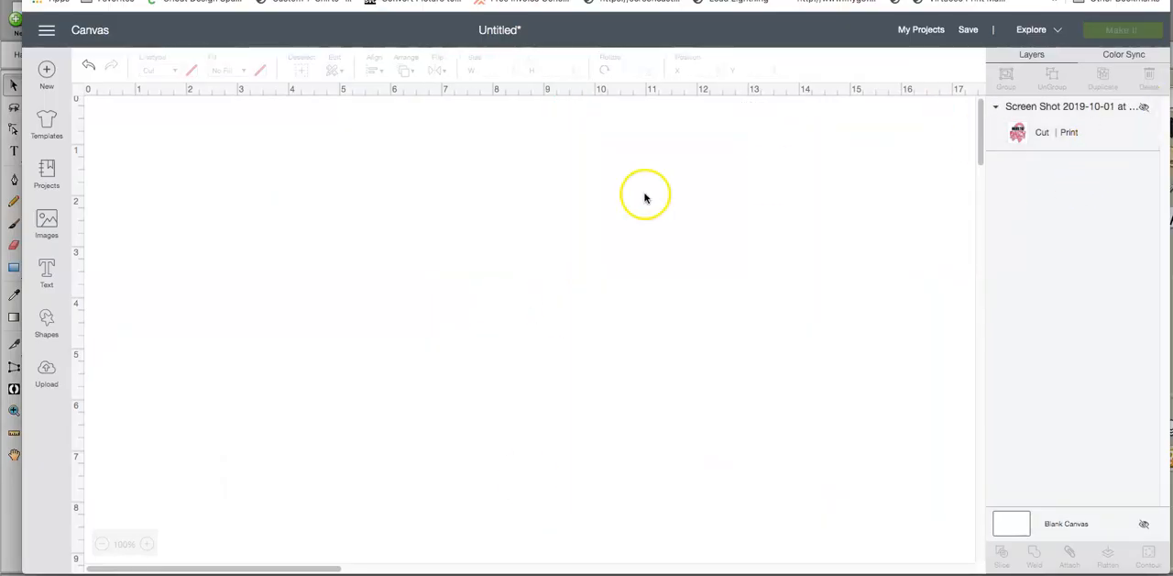
Step: Upload "PRACTICE HIGH SCHOOL SVG.svg" from the Desktop as a vector image and save it under its existing name
click(47, 371)
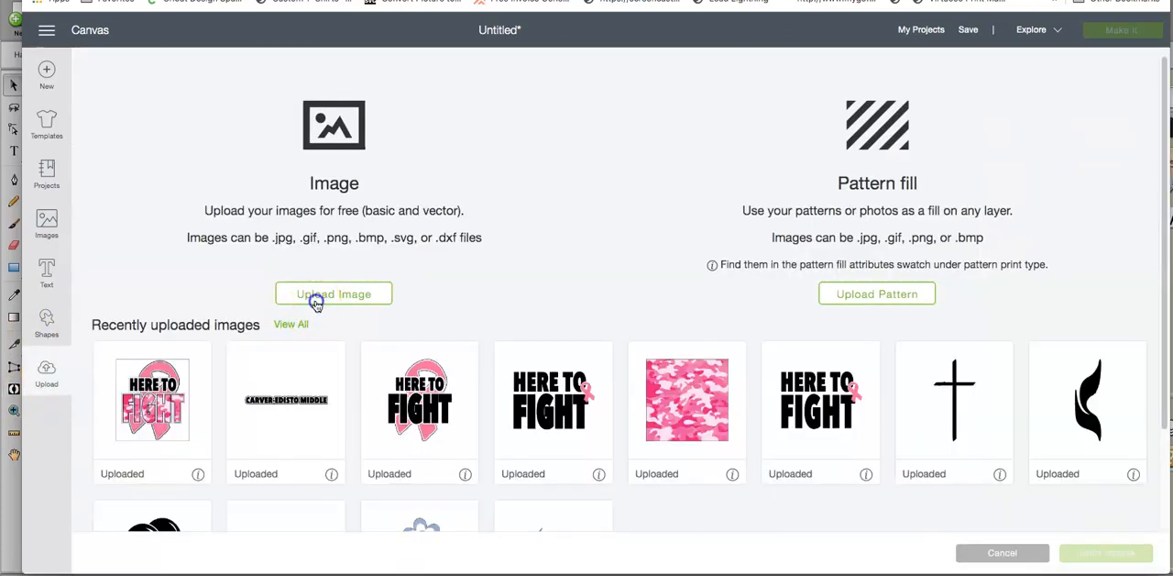
click(319, 297)
click(605, 295)
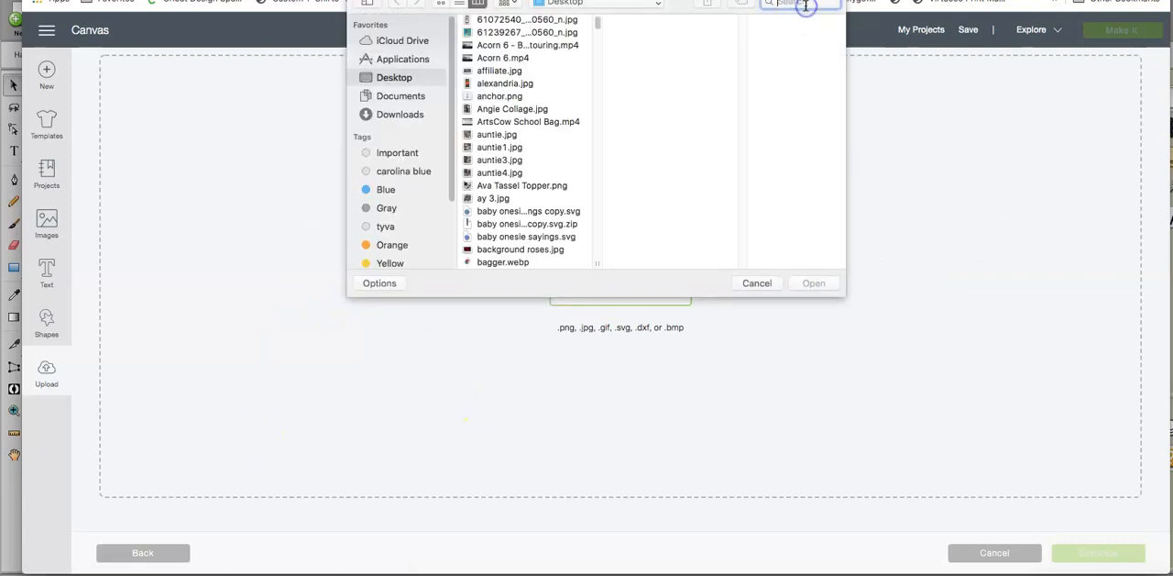
text(PRACTICE H)
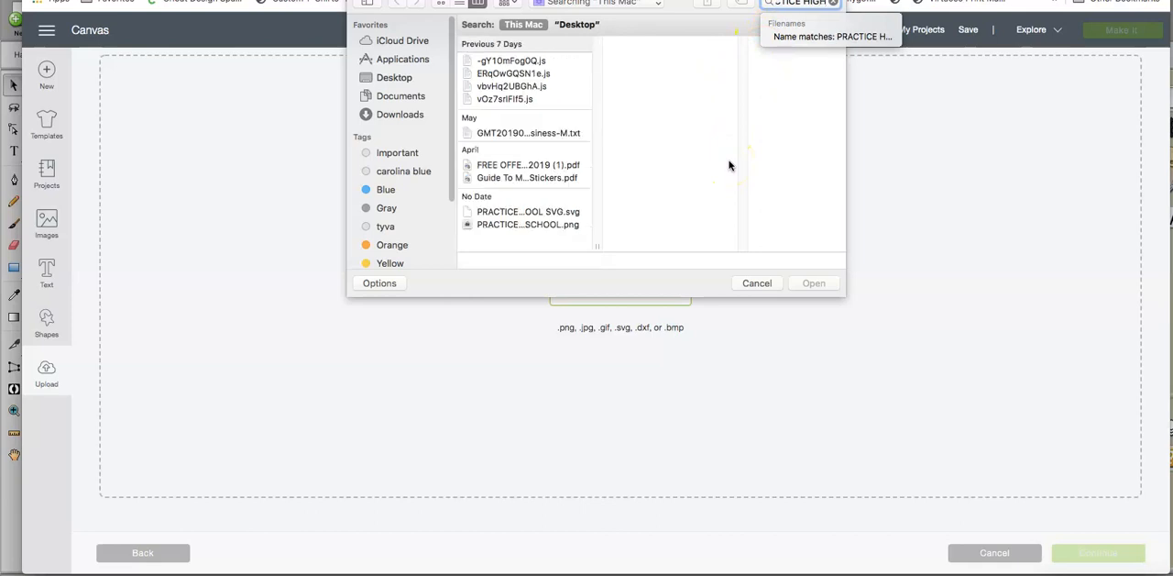
click(532, 213)
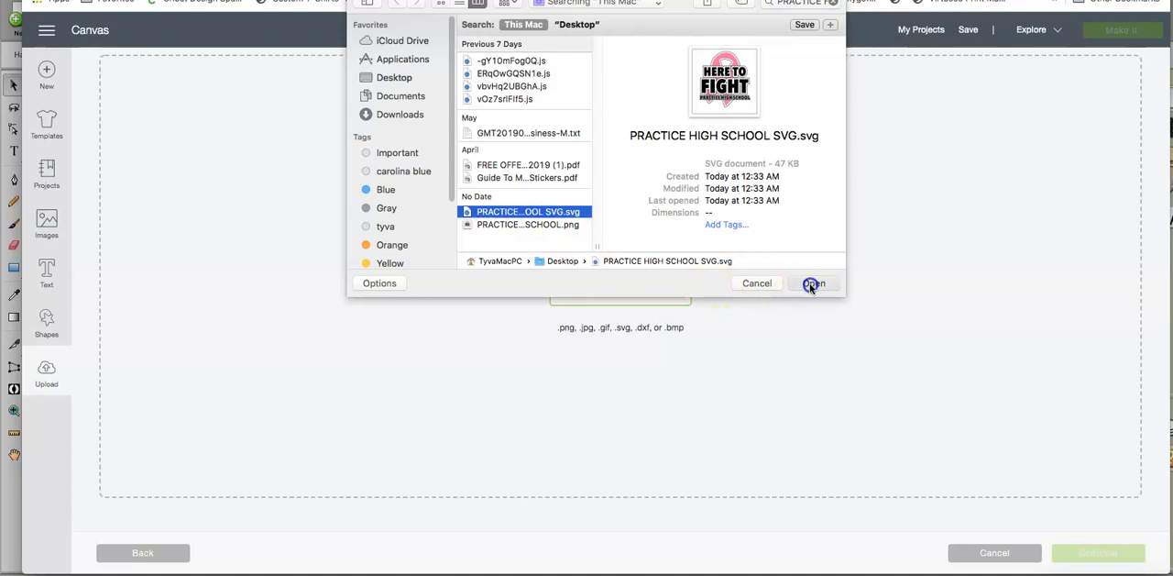
click(813, 284)
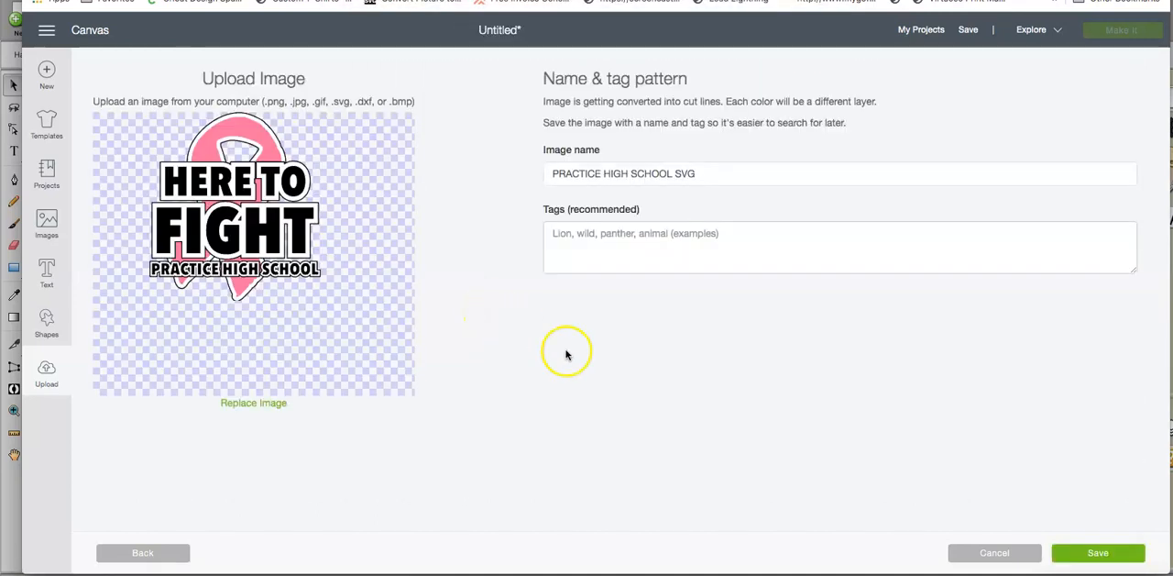
click(1074, 553)
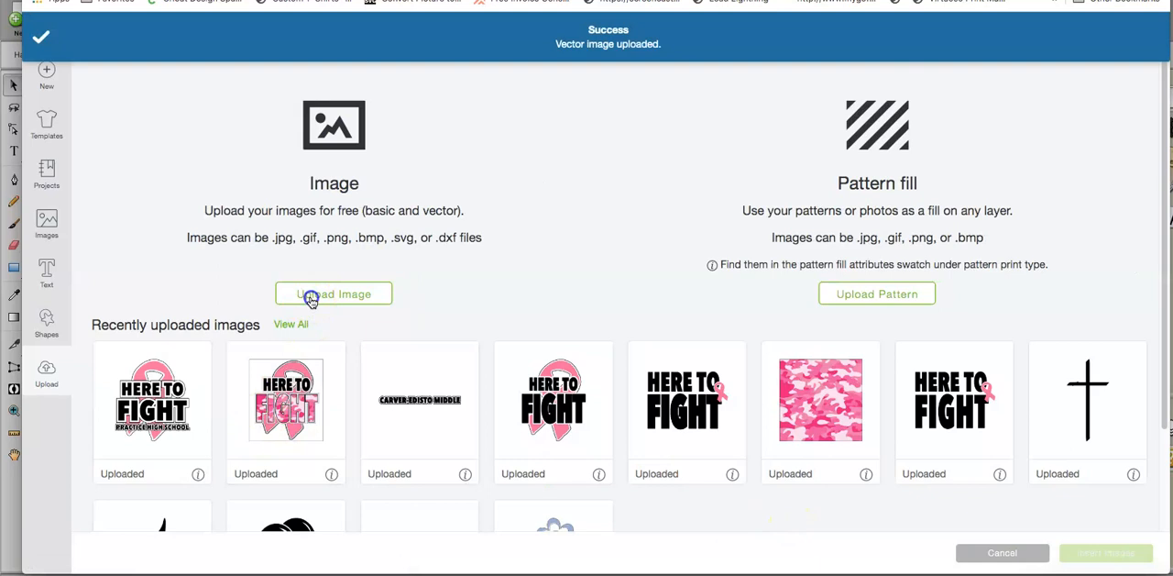
Step: Start another image upload, search the files for "PRACTICE HIGH" and open the PNG version of the ribbon design
click(312, 295)
click(607, 294)
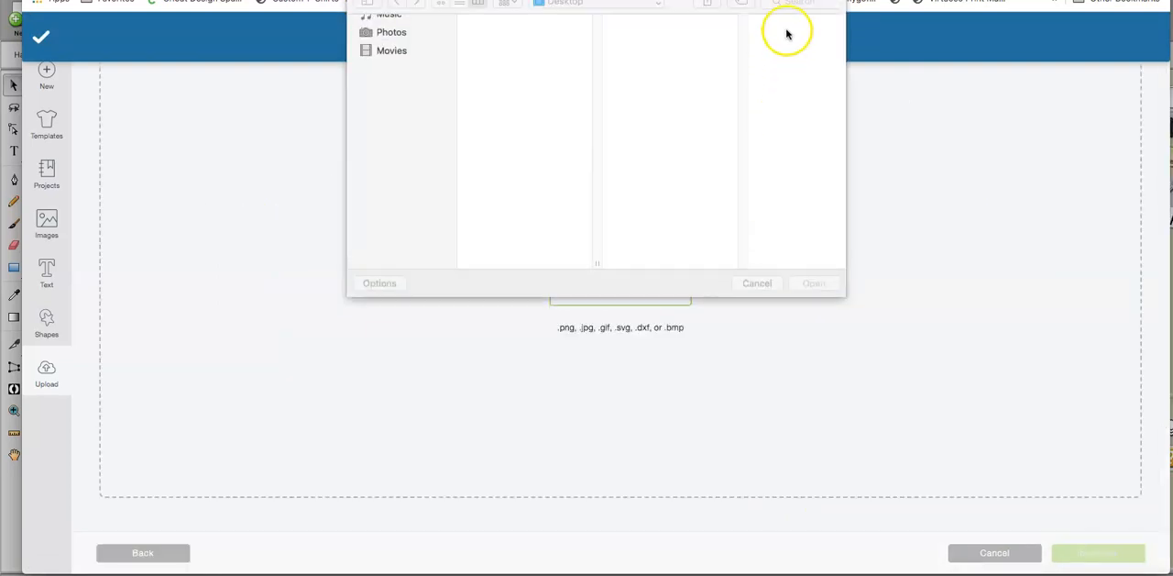
click(788, 5)
text(P)
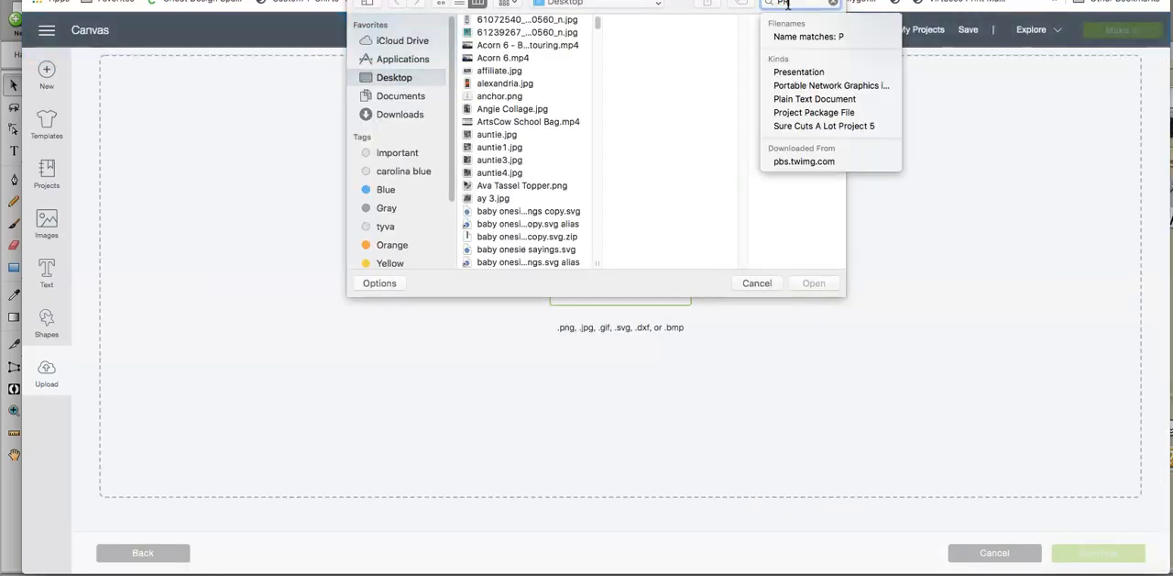
text(RACTICE HI)
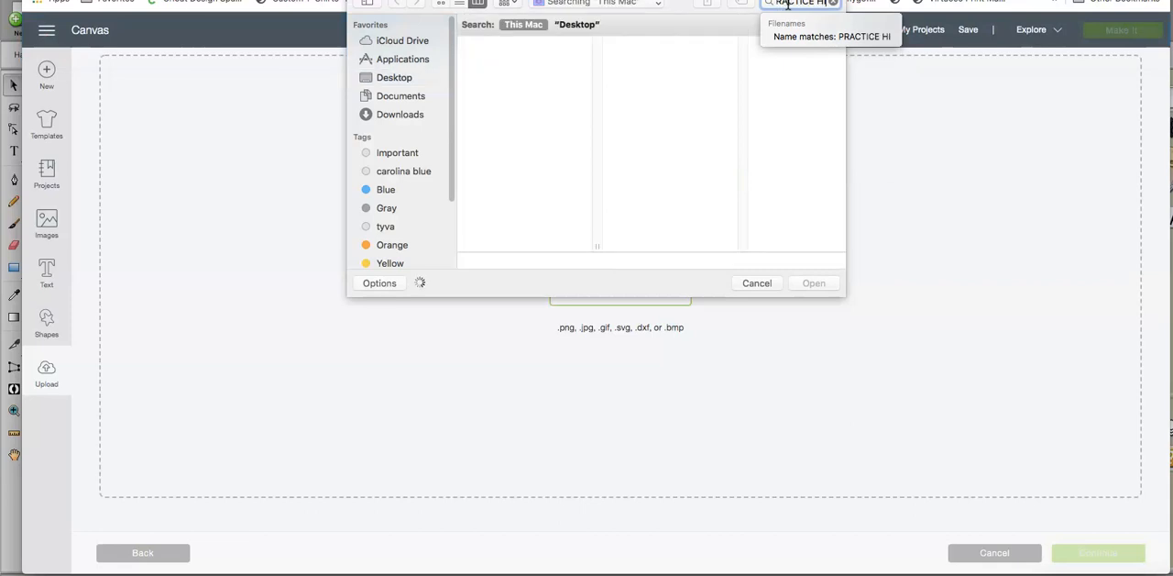
text(GH)
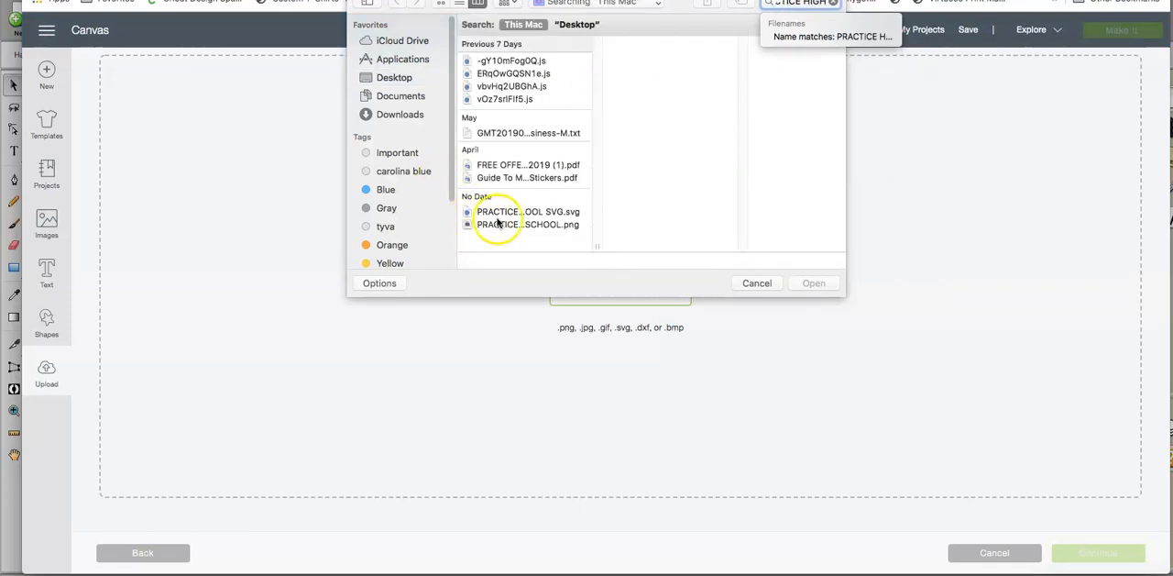
click(505, 224)
click(812, 282)
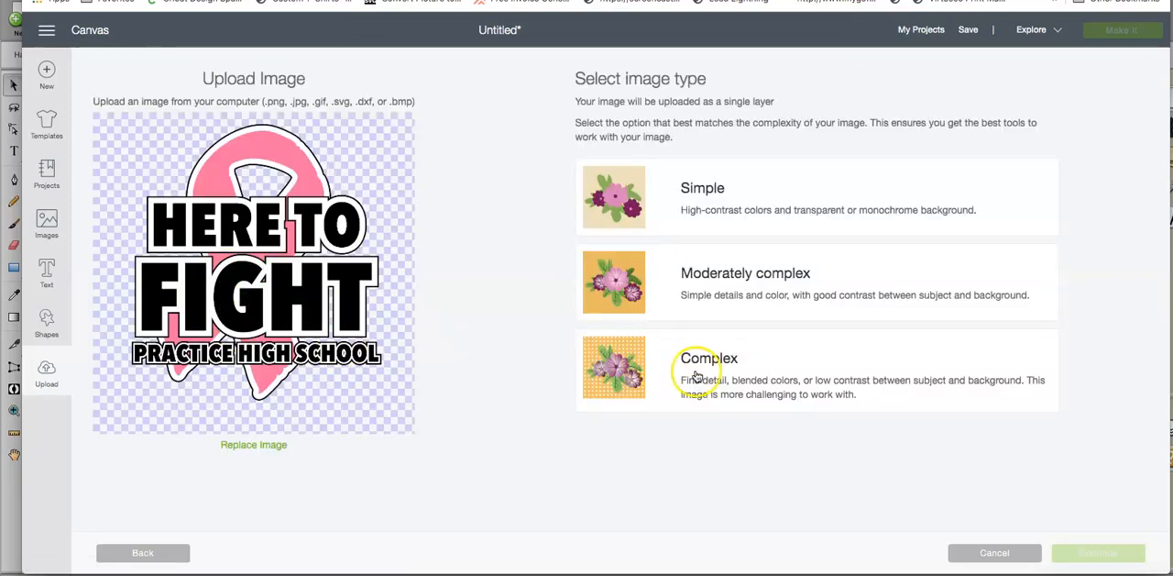
Step: Set the PNG's image type to Complex, keep its background as is, and save it as a Print Then Cut image
click(697, 373)
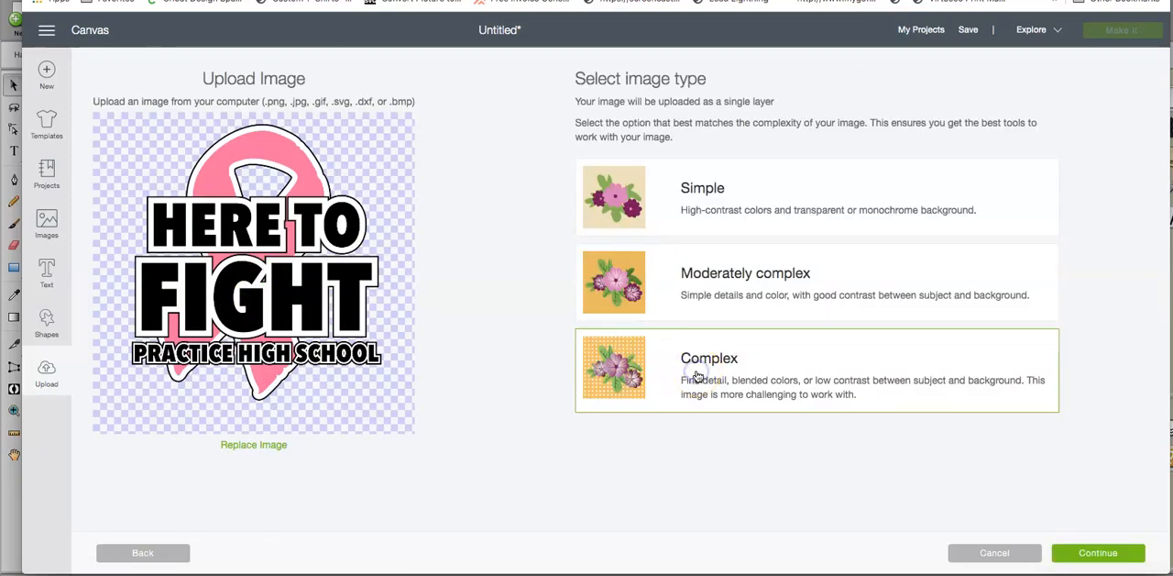
click(1082, 556)
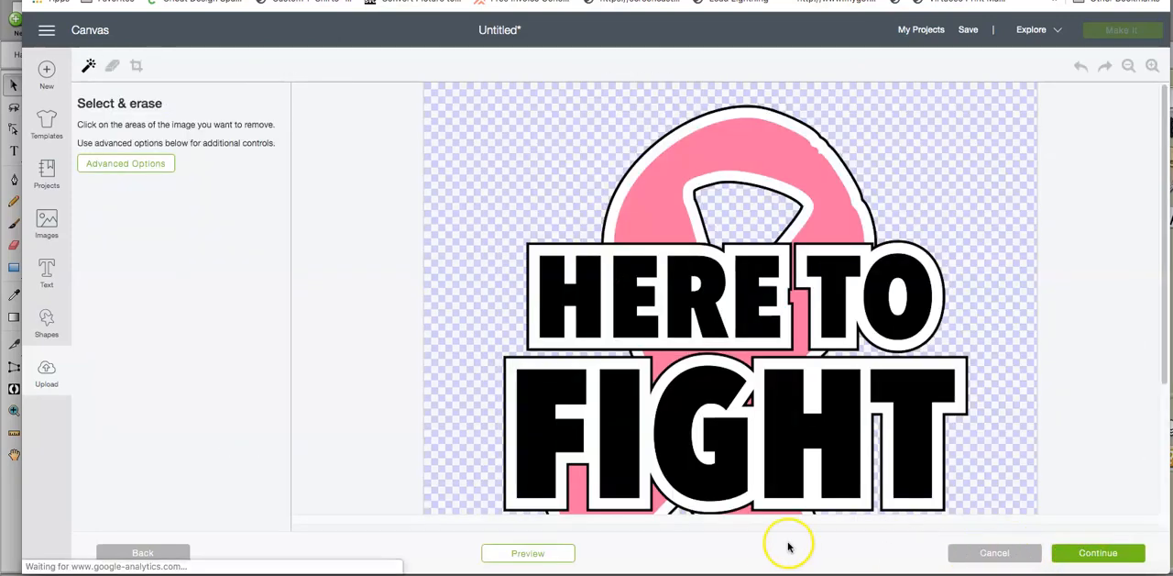
click(1120, 556)
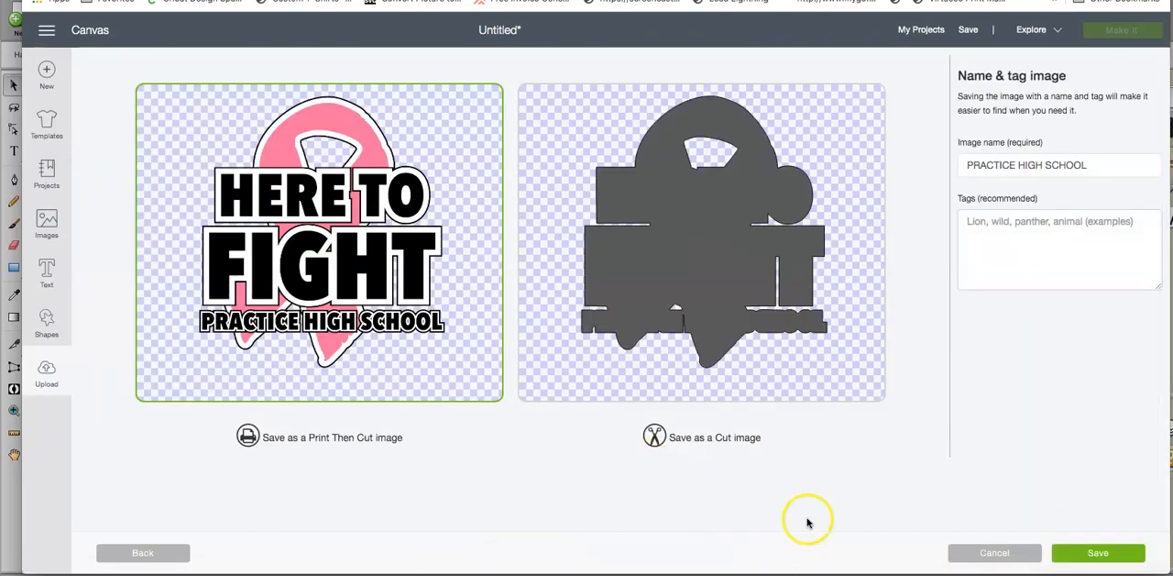
click(1083, 556)
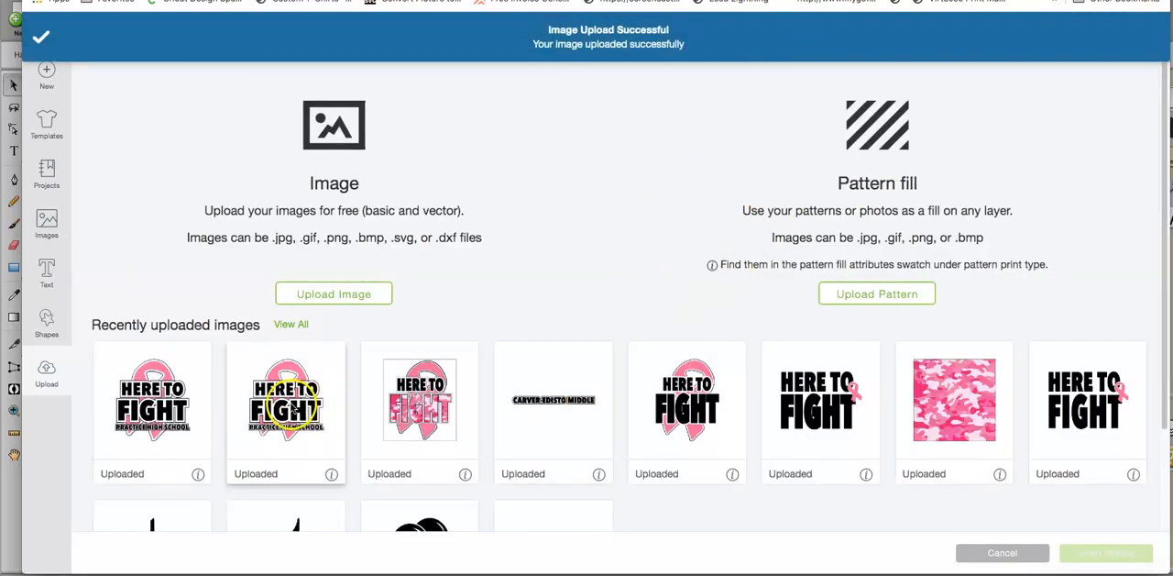
Step: Select the pink camouflage image and both uploaded PRACTICE HIGH SCHOOL designs for insertion
click(966, 410)
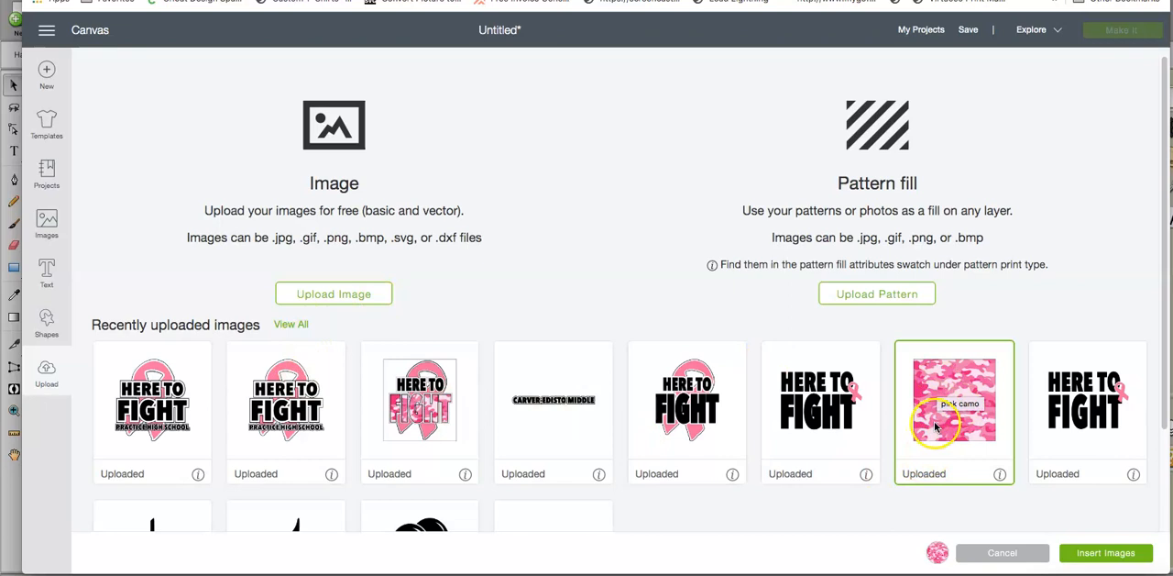
click(296, 413)
click(183, 387)
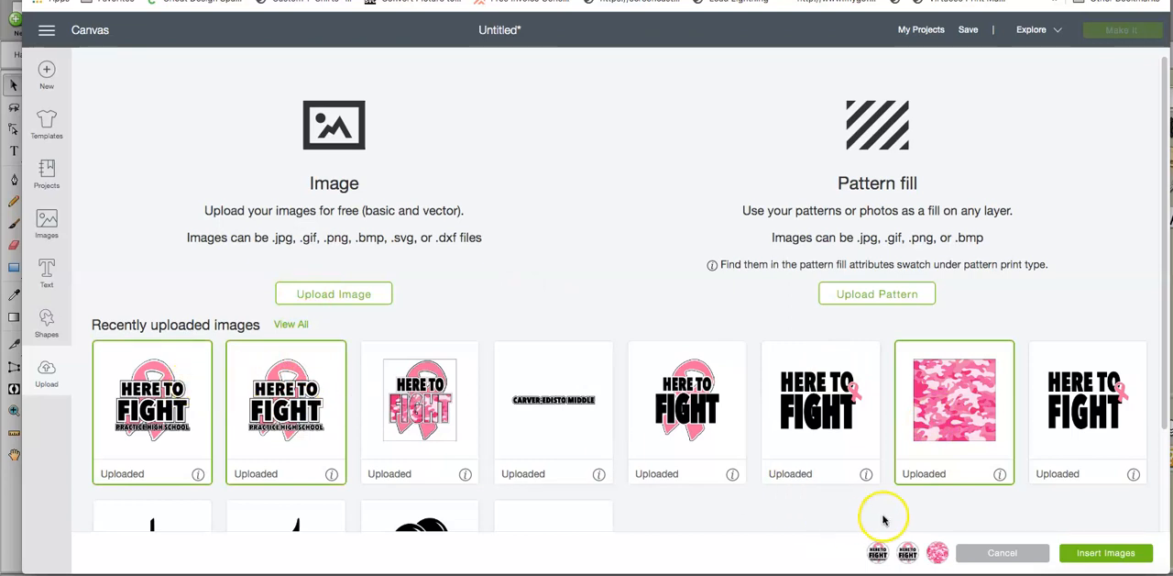
Step: Deselect the uploaded PRACTICE HIGH SCHOOL SVG and delete it from the recently uploaded images
click(275, 399)
click(331, 474)
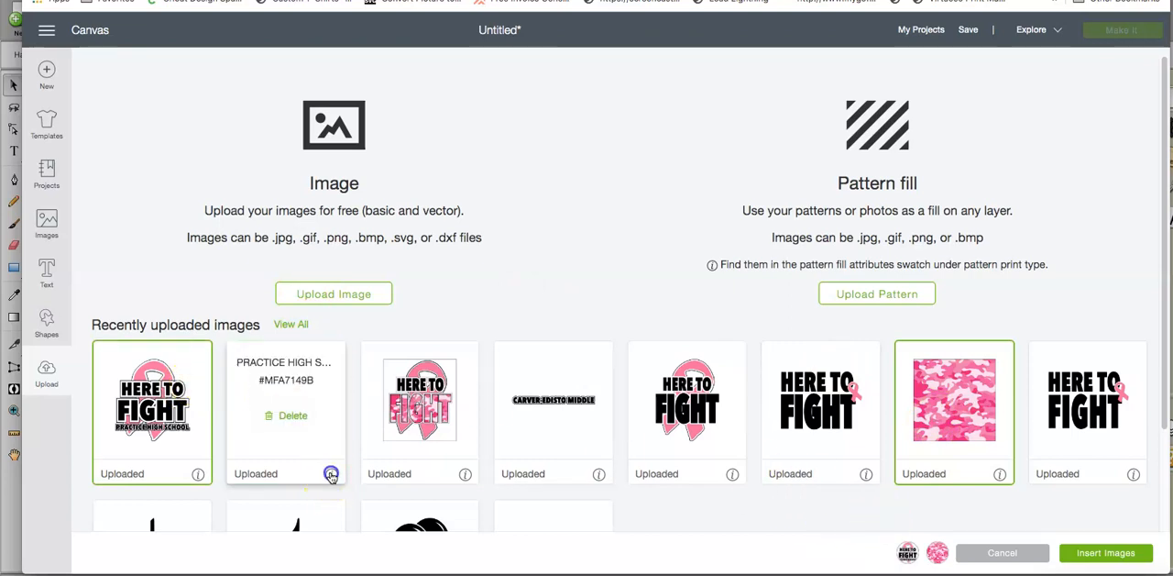
click(293, 416)
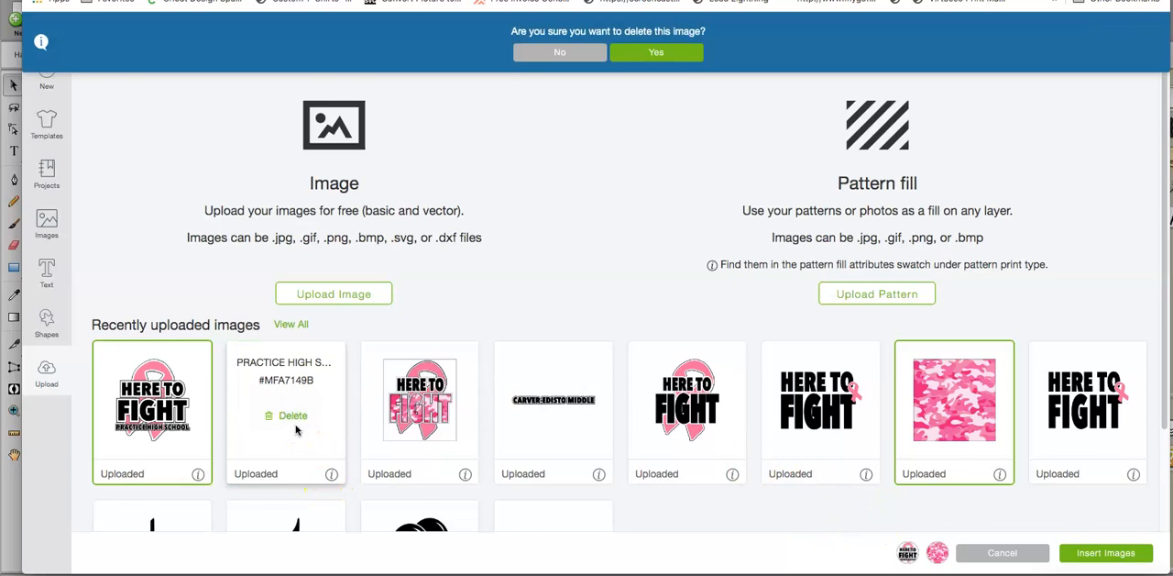
click(644, 53)
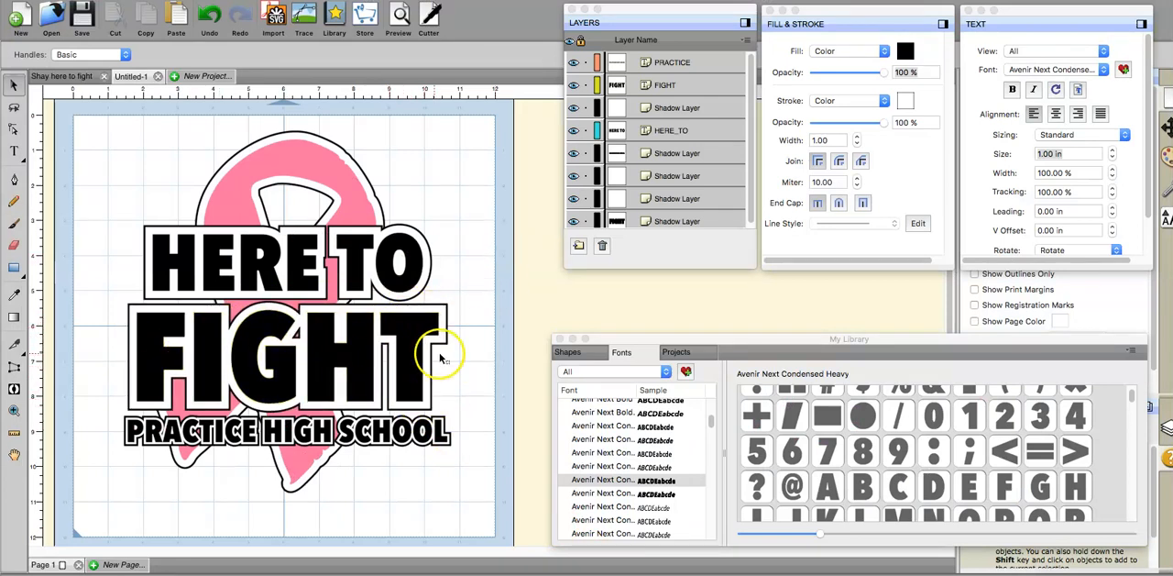
Step: Back in Sure Cuts A Lot, add a 0.050 in black (000000) shadow layer to the word FIGHT and deselect it
click(401, 339)
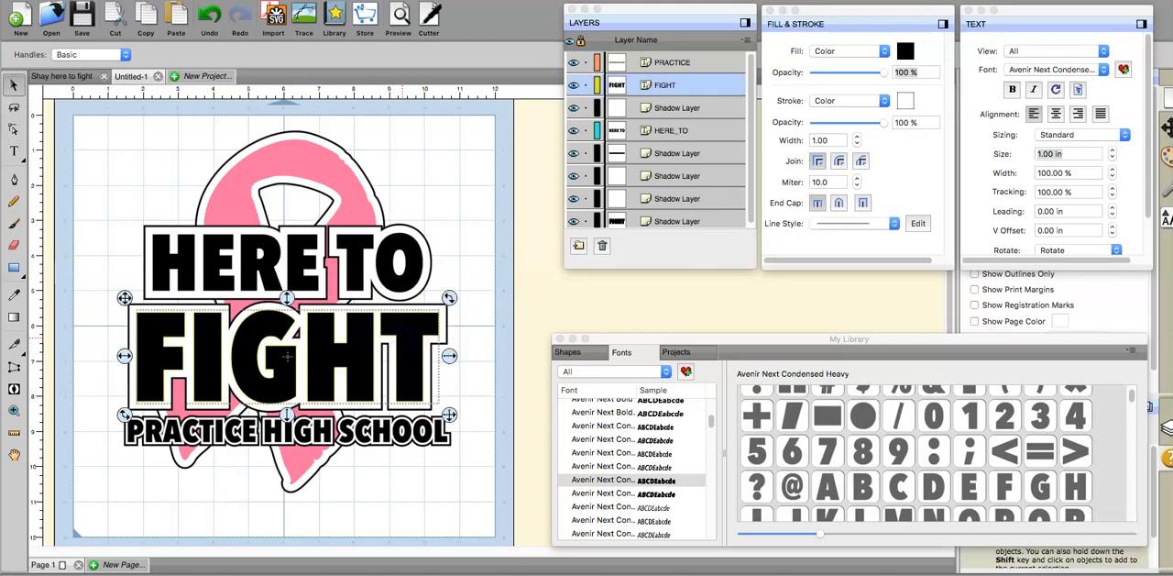
right_click(406, 336)
mouse_move(438, 325)
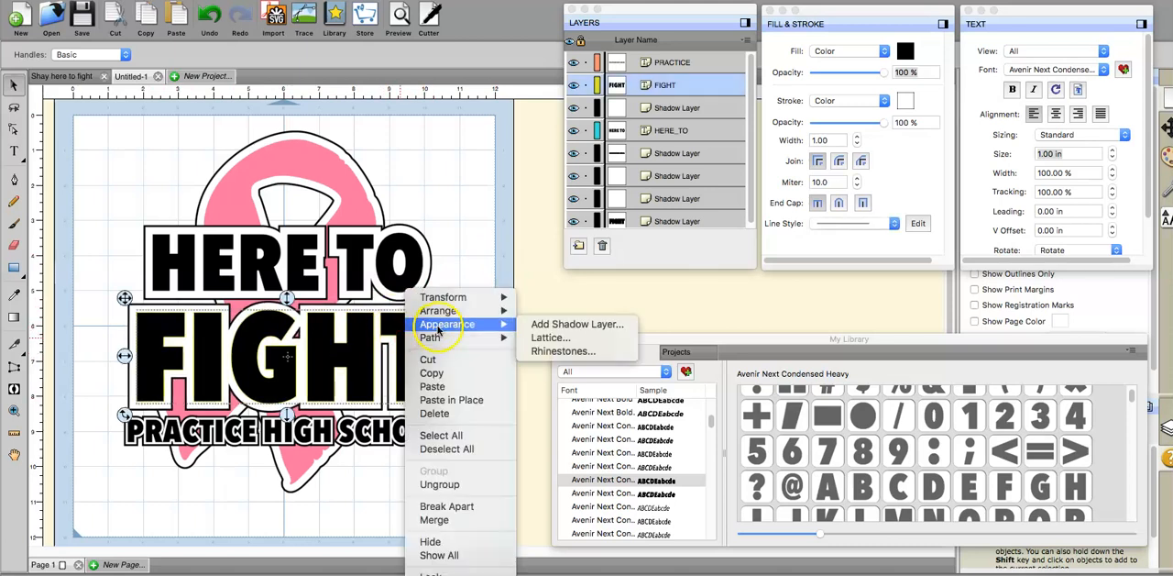
click(544, 325)
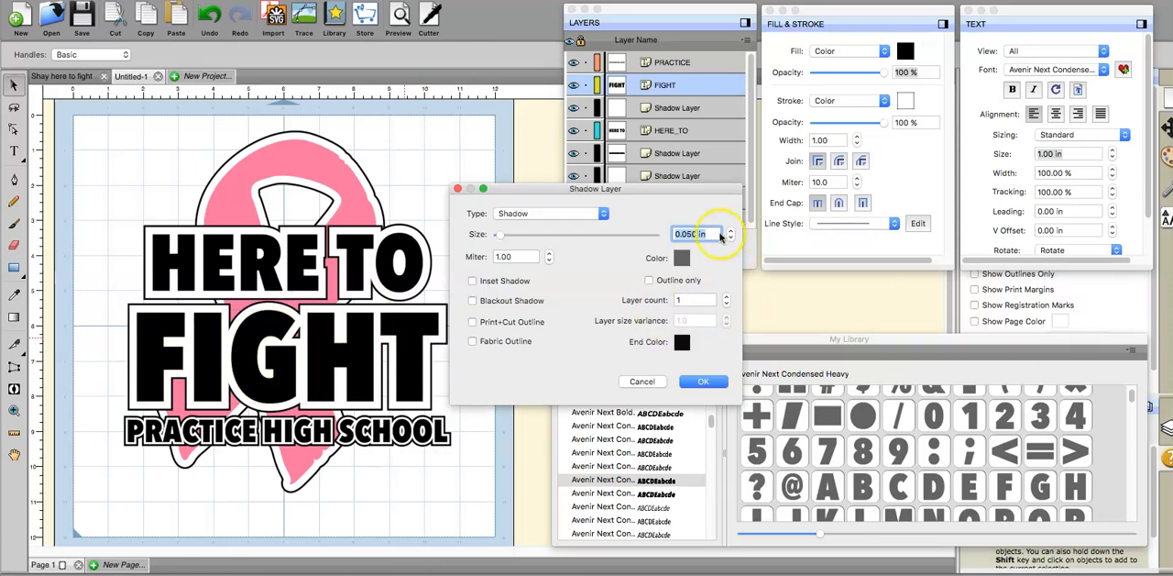
click(682, 257)
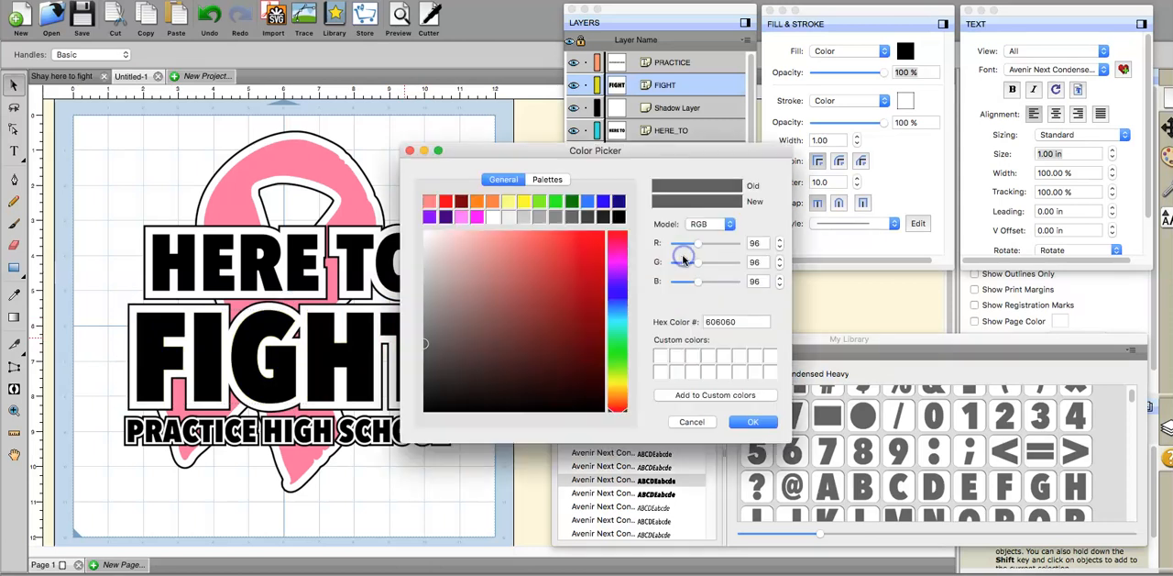
click(620, 217)
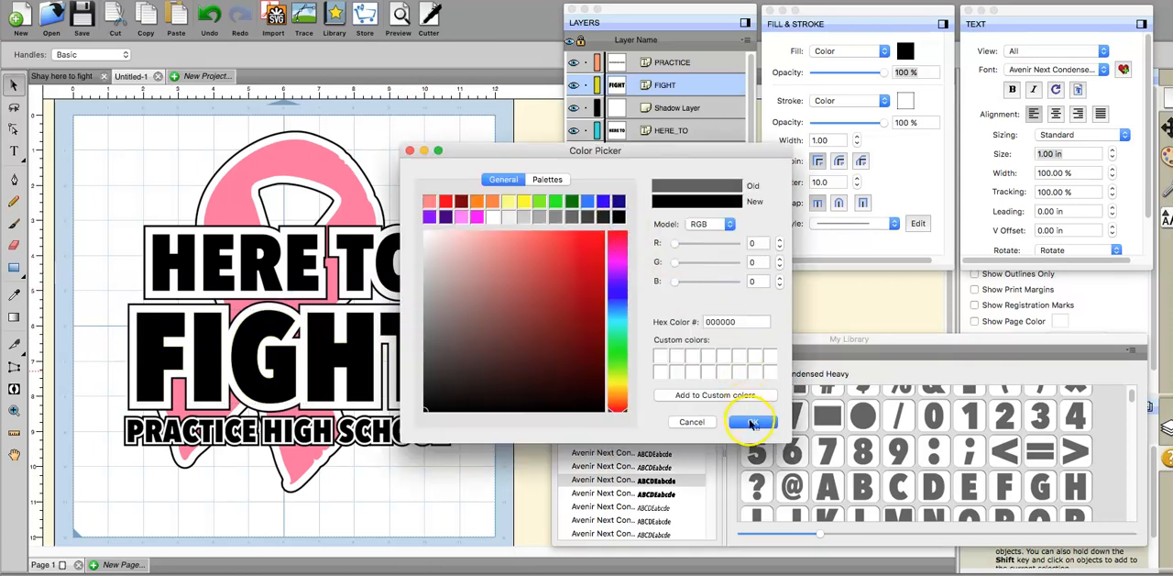
click(752, 422)
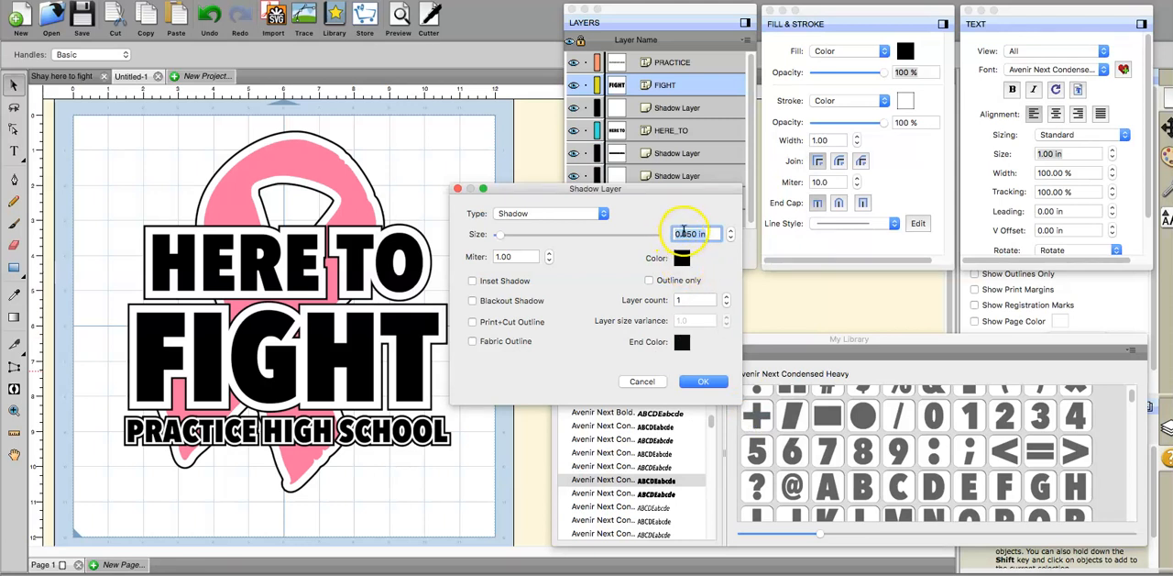
click(702, 383)
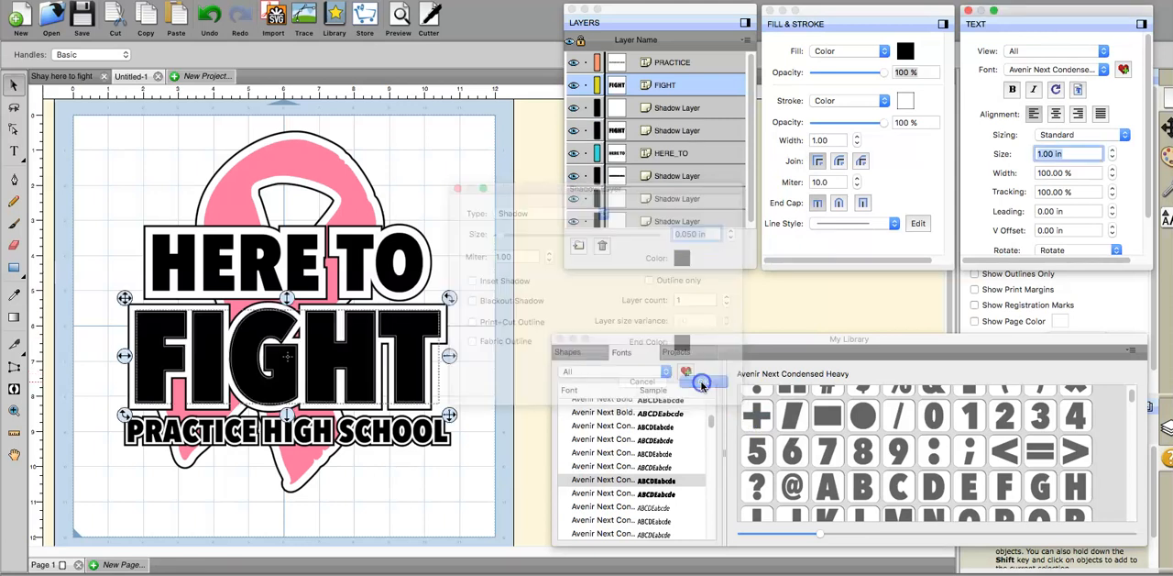
click(287, 359)
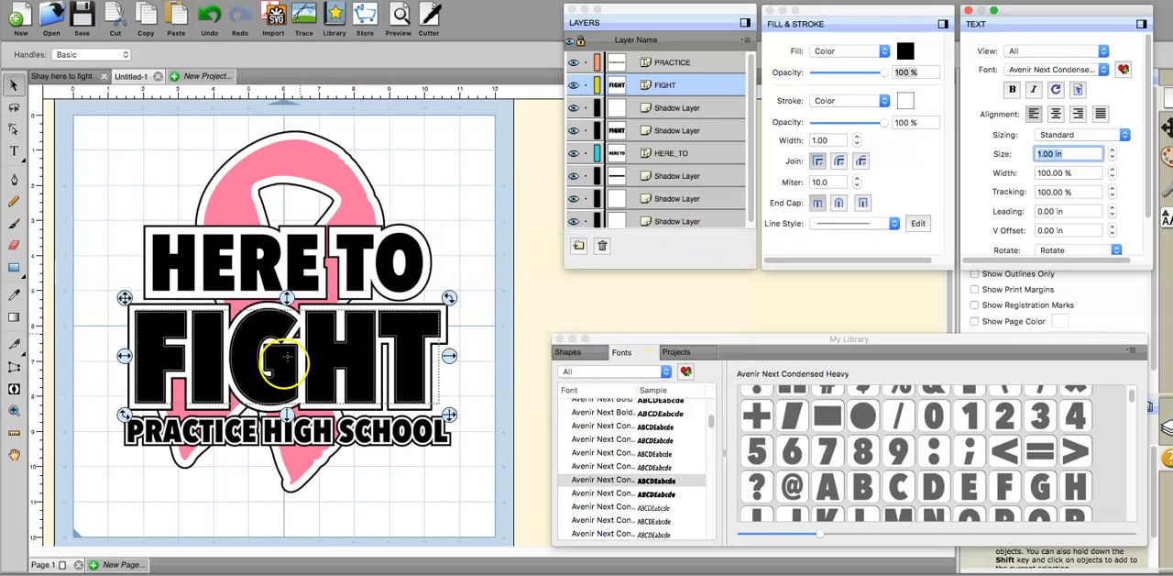
click(461, 204)
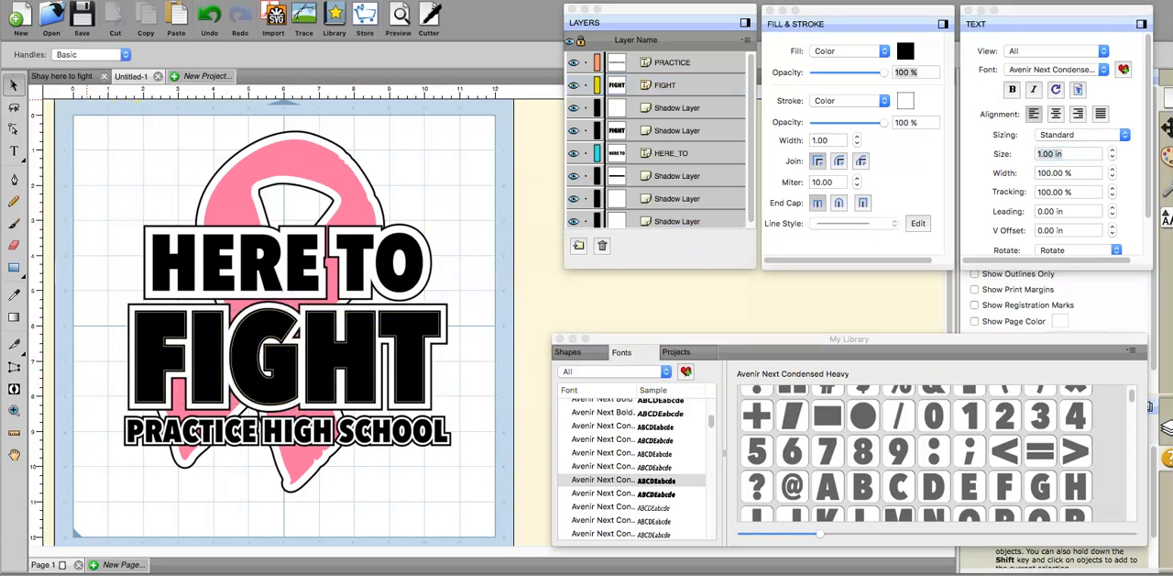
Step: Select all objects and export the selection to the Desktop as a Design Space compatible SVG named "PRACTICE HIGH SVG"
click(167, 1)
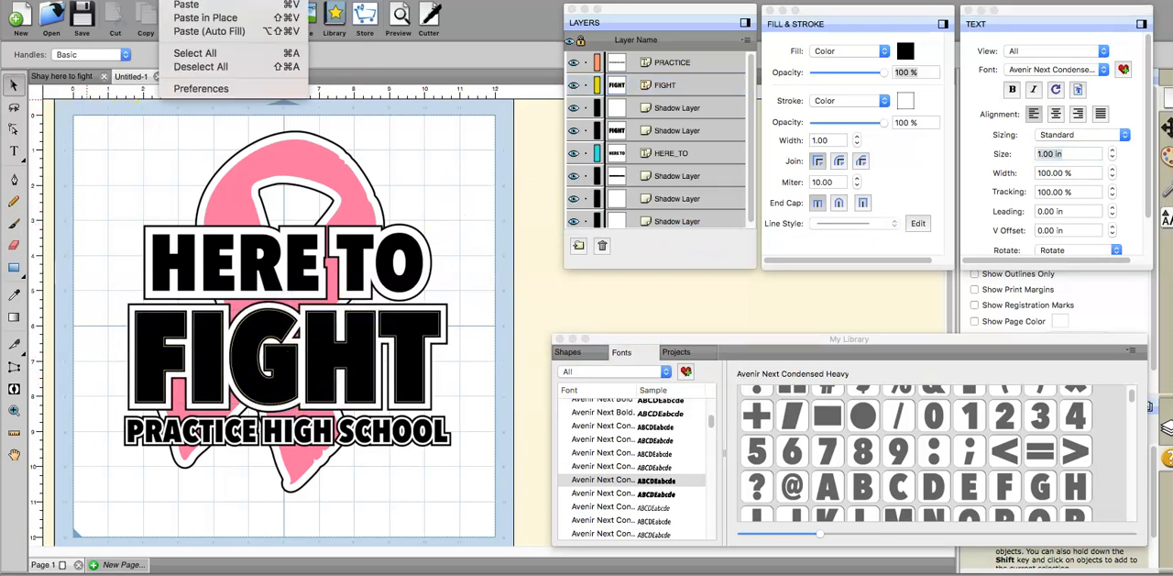
click(209, 53)
click(137, 0)
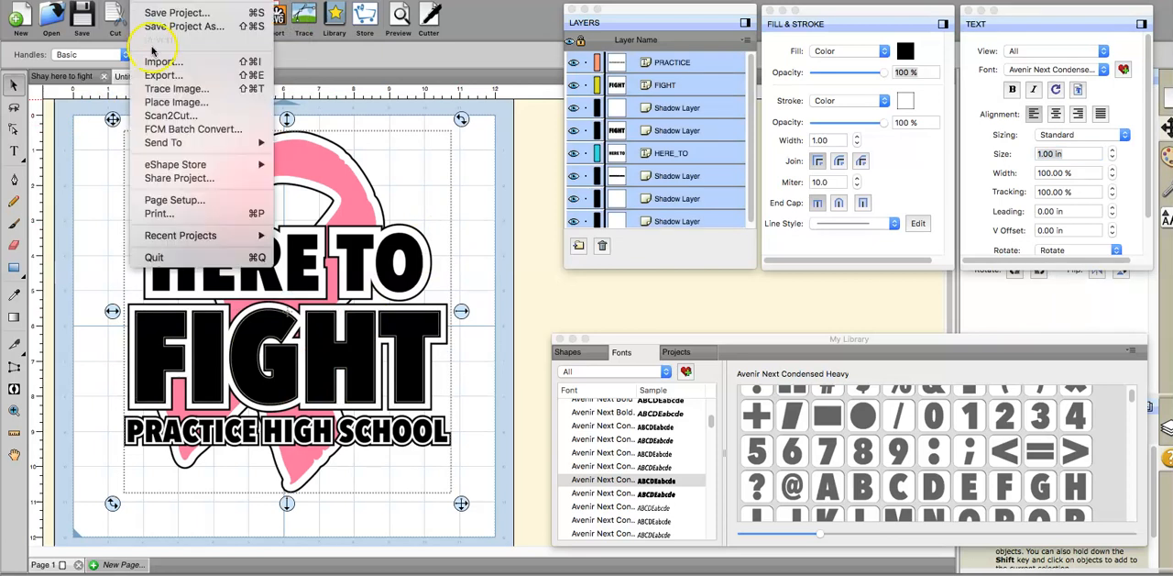
click(158, 81)
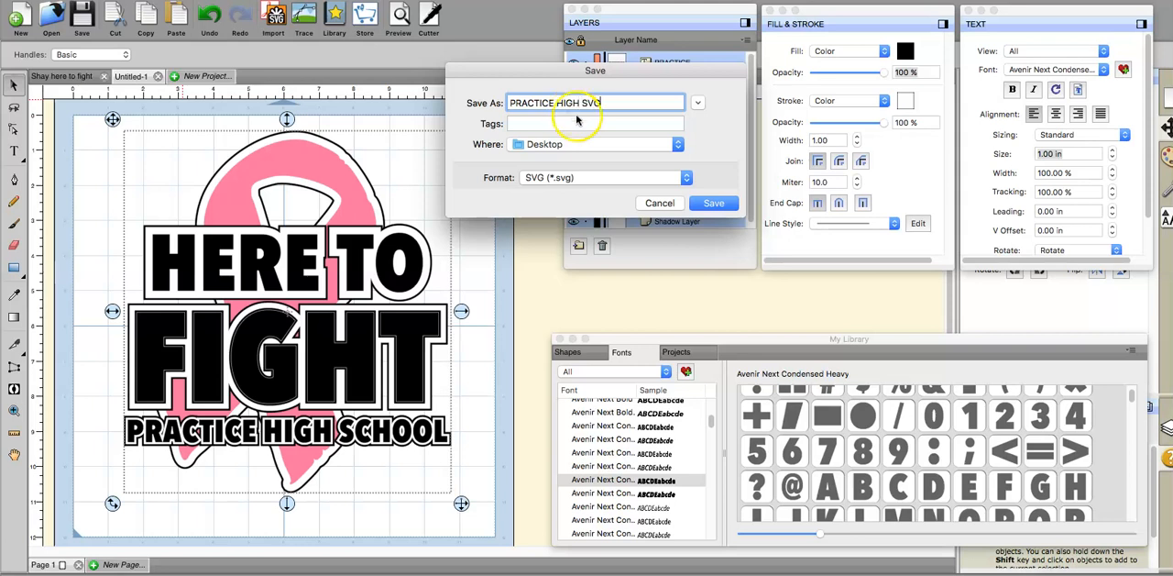
click(701, 203)
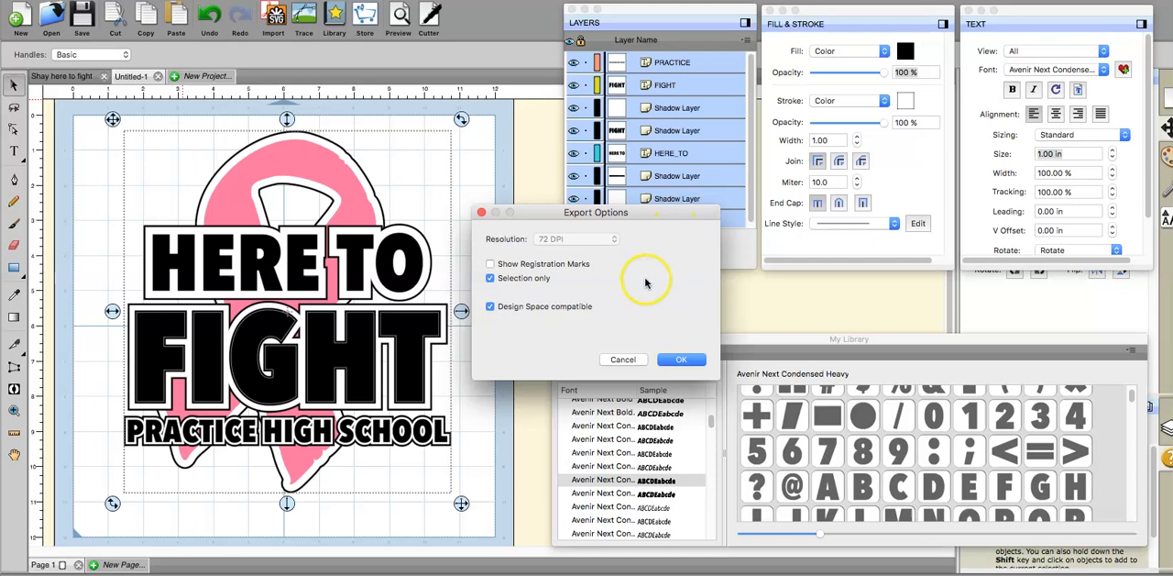
click(678, 361)
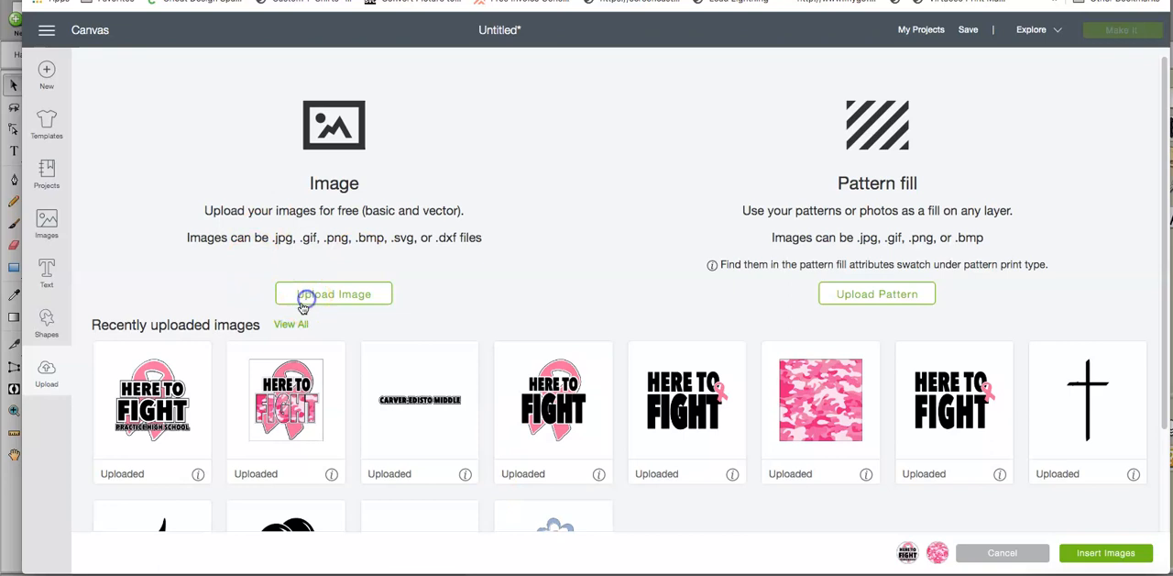
Step: In Design Space, upload PRACTICE HIGH SVG.svg from the computer and save it to the uploaded images
click(307, 295)
click(614, 305)
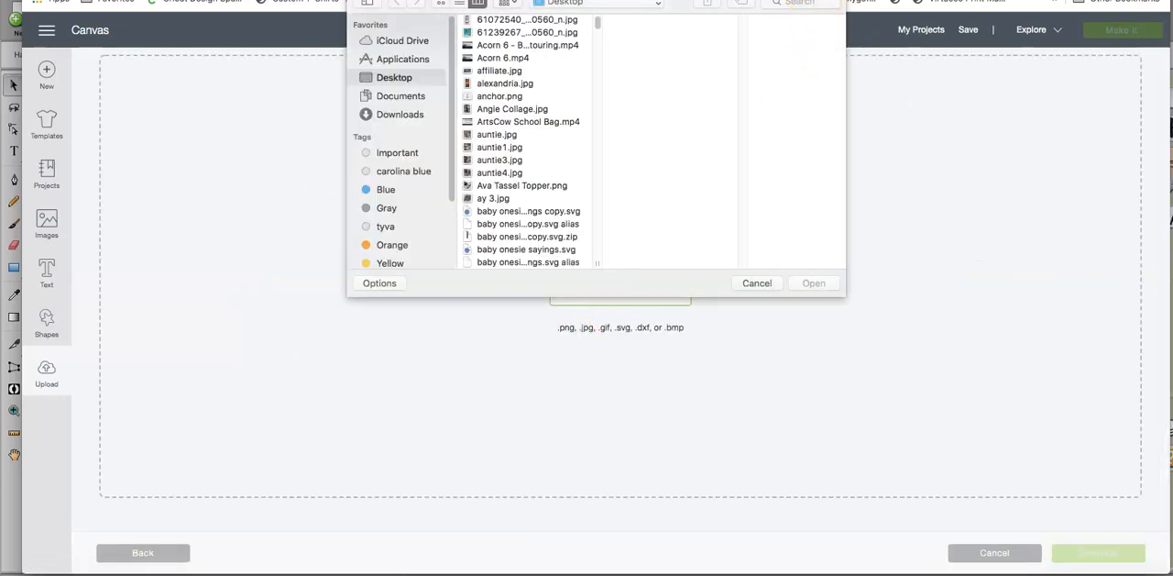
click(814, 3)
text(PRACTICE)
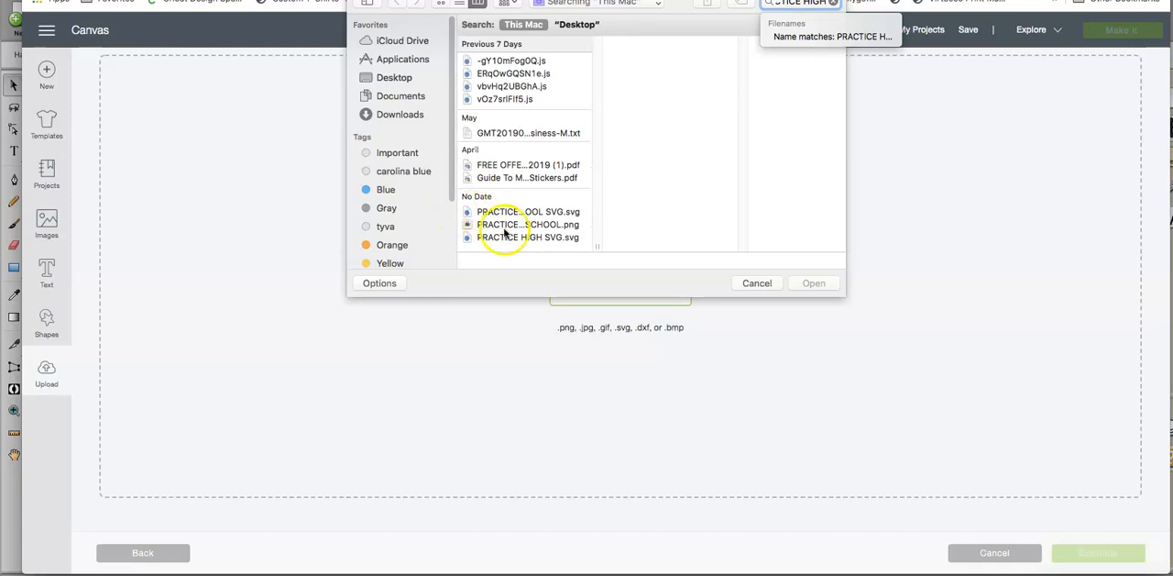
click(524, 237)
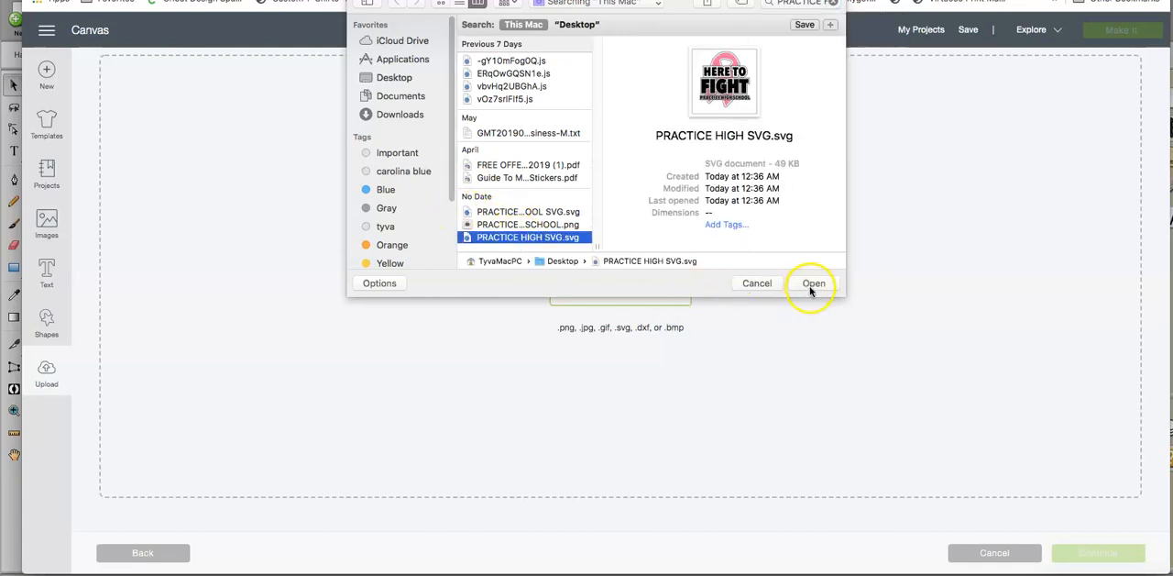
click(812, 283)
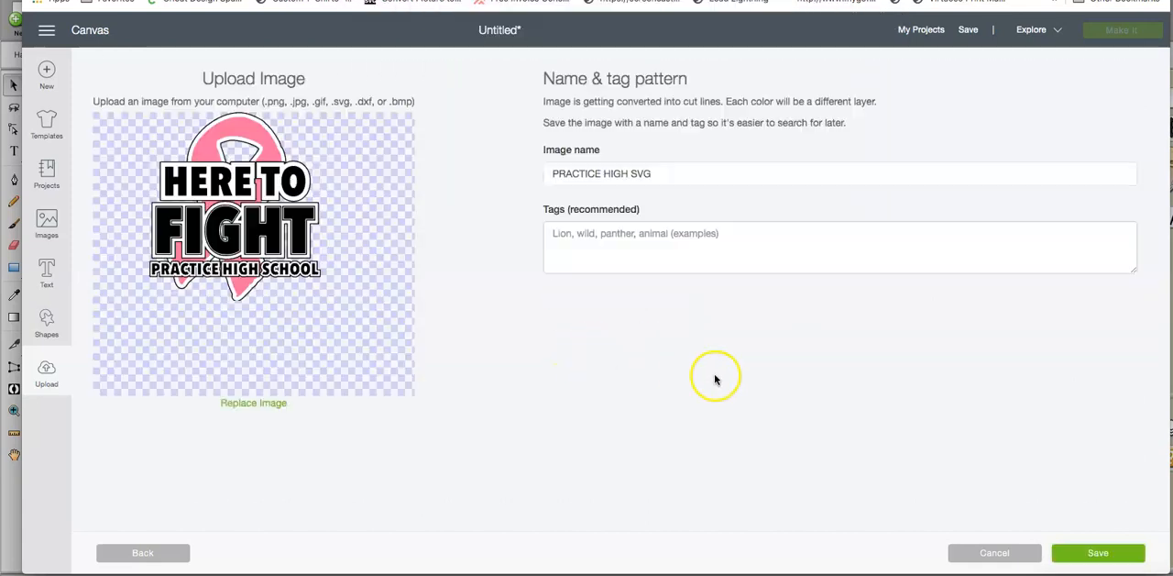
click(1089, 553)
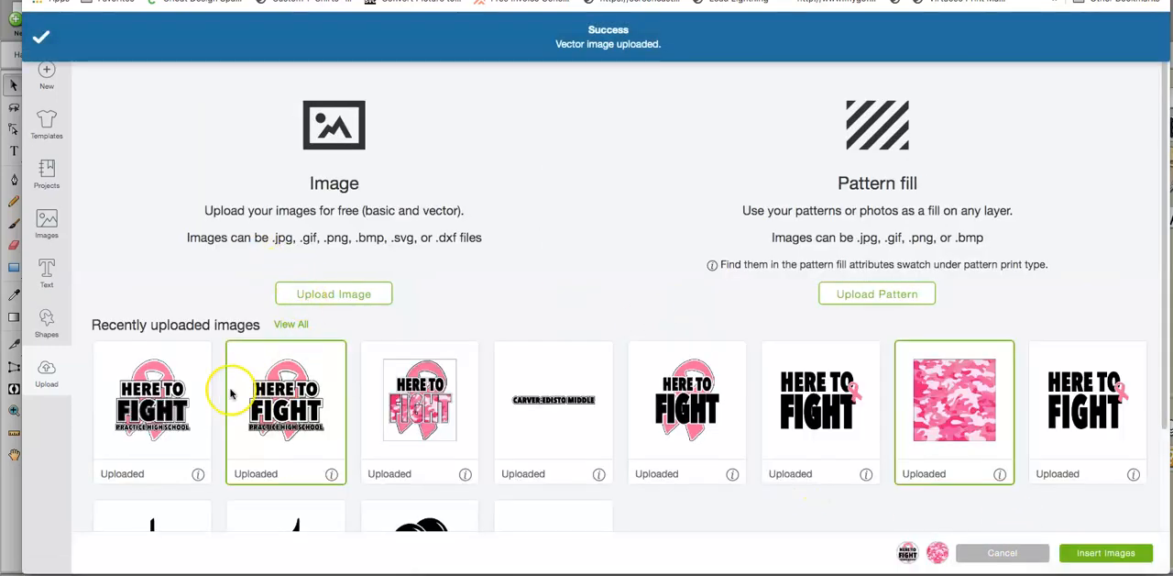
Step: Insert the new SVG, the PRACTICE HIGH SCHOOL PNG and the pink camo image onto the canvas, and hide the pink camo layer
click(166, 394)
click(970, 398)
click(970, 399)
click(1105, 553)
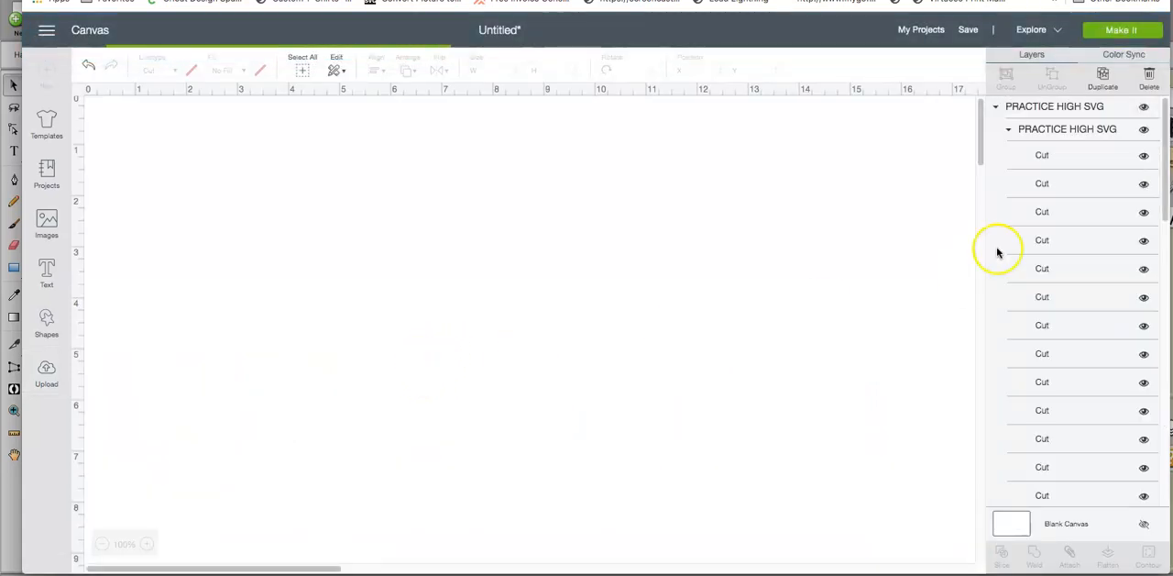
scroll(1043, 152, down, 10)
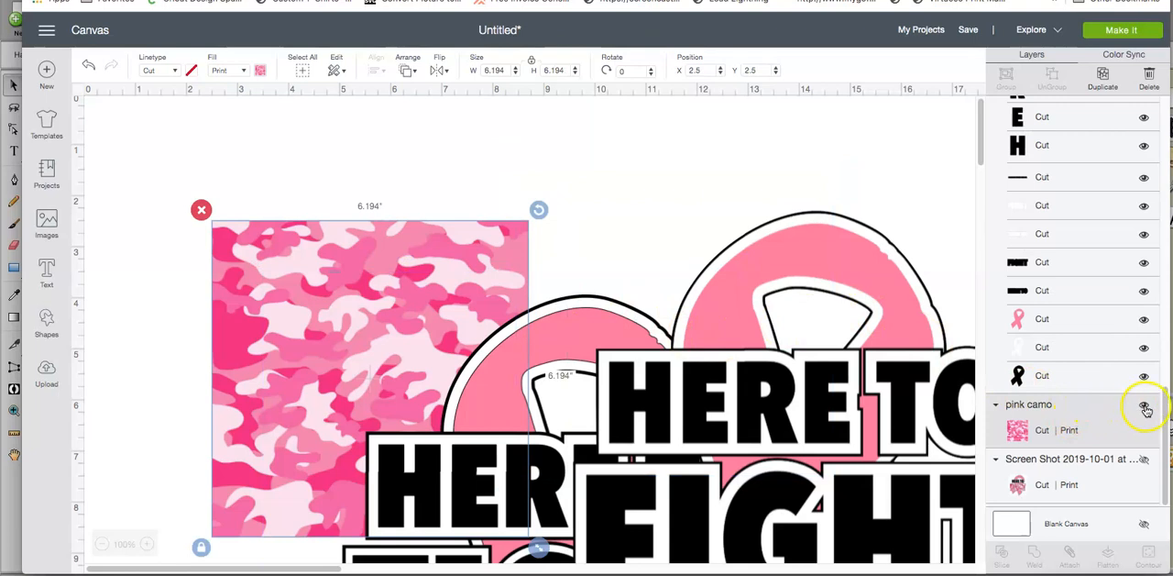
click(1144, 405)
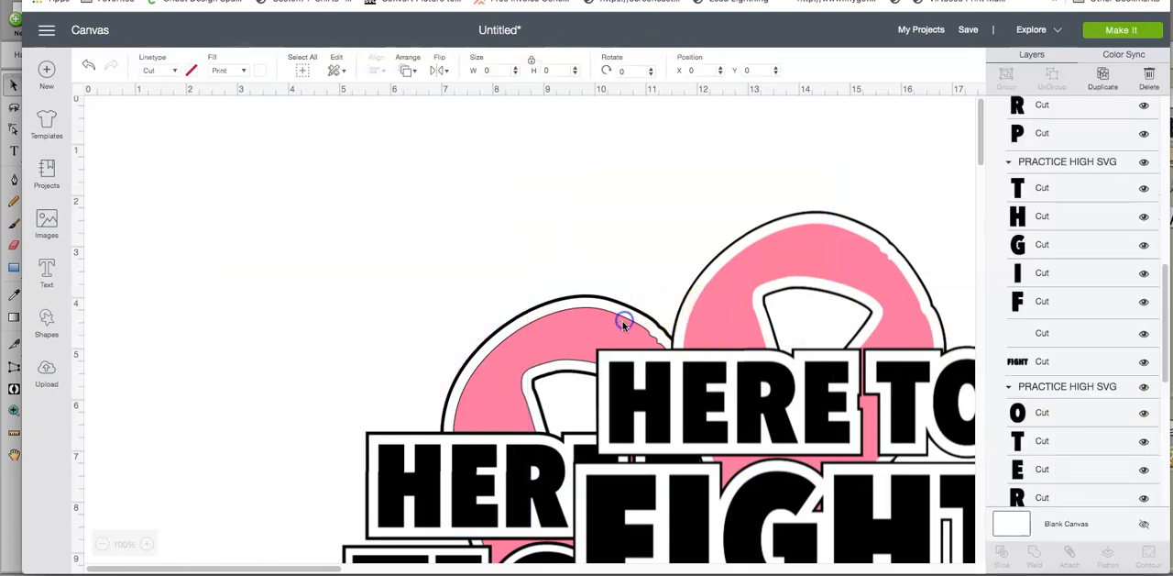
Step: Set the PRACTICE HIGH SCHOOL PNG's width to 3 inches and move it to the canvas's upper-left area, clear of the large SVG design
click(622, 326)
drag(705, 330, 270, 208)
click(492, 71)
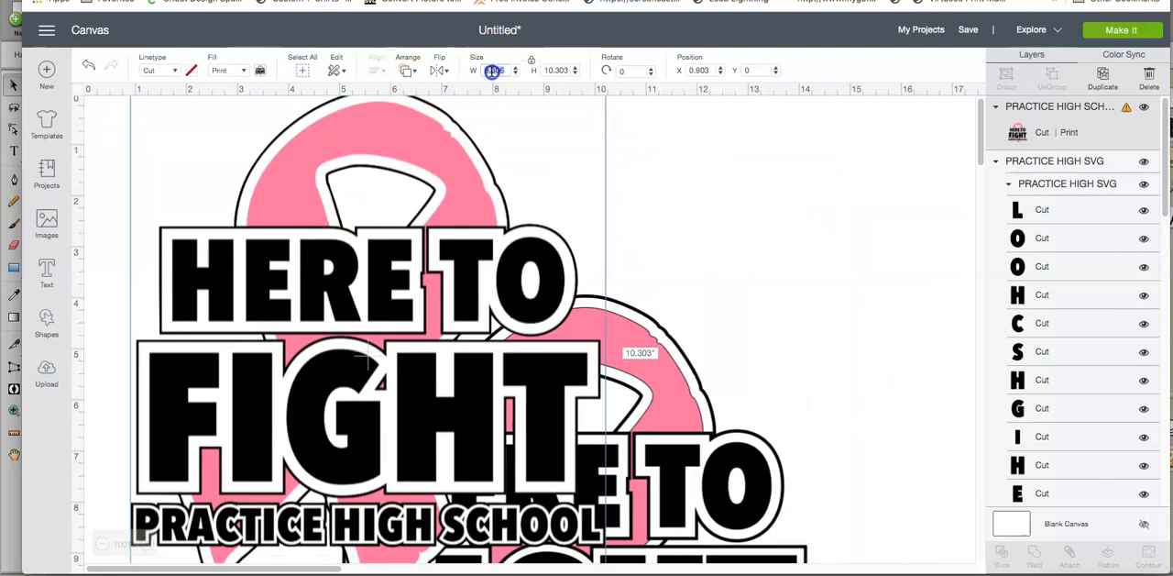
text(3)
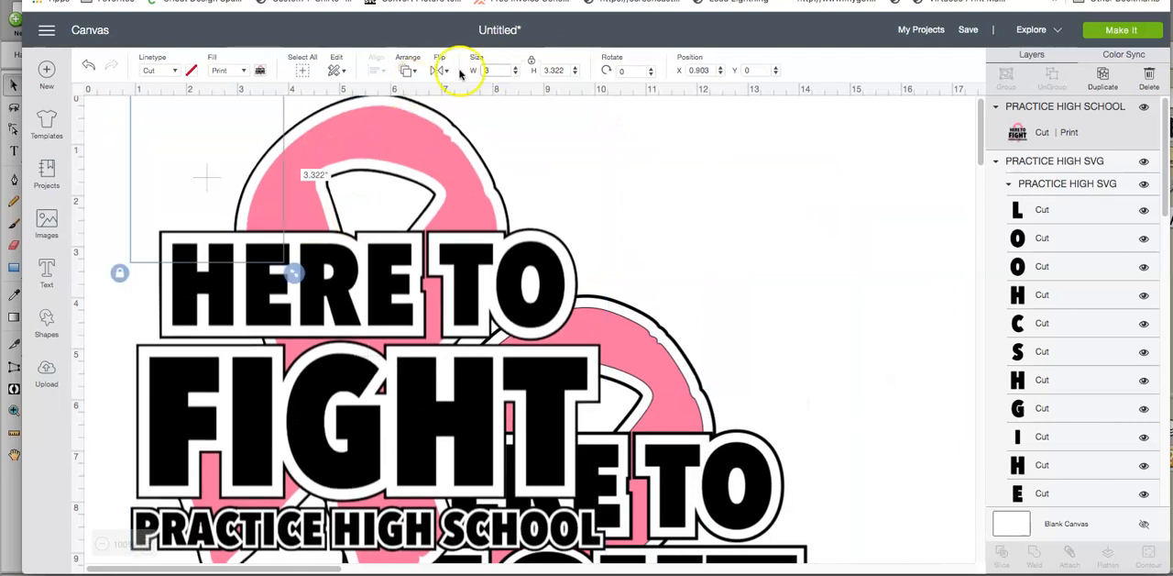
drag(242, 185, 818, 270)
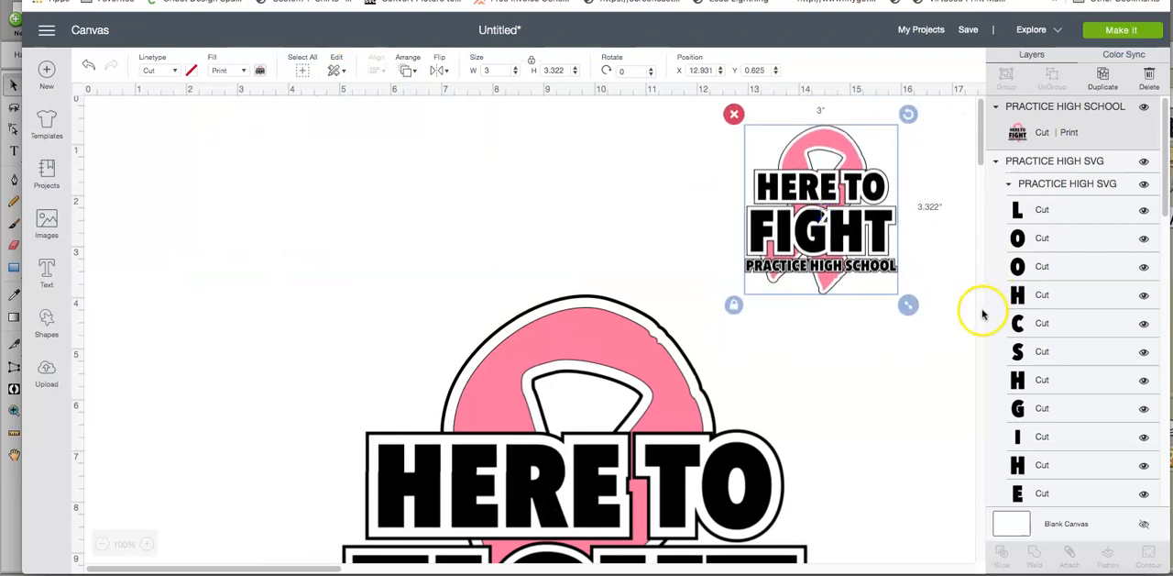
drag(871, 226, 264, 229)
Step: Hide the PRACTICE HIGH SVG group and place the PNG design at about X 1.264, Y 0.472
click(623, 333)
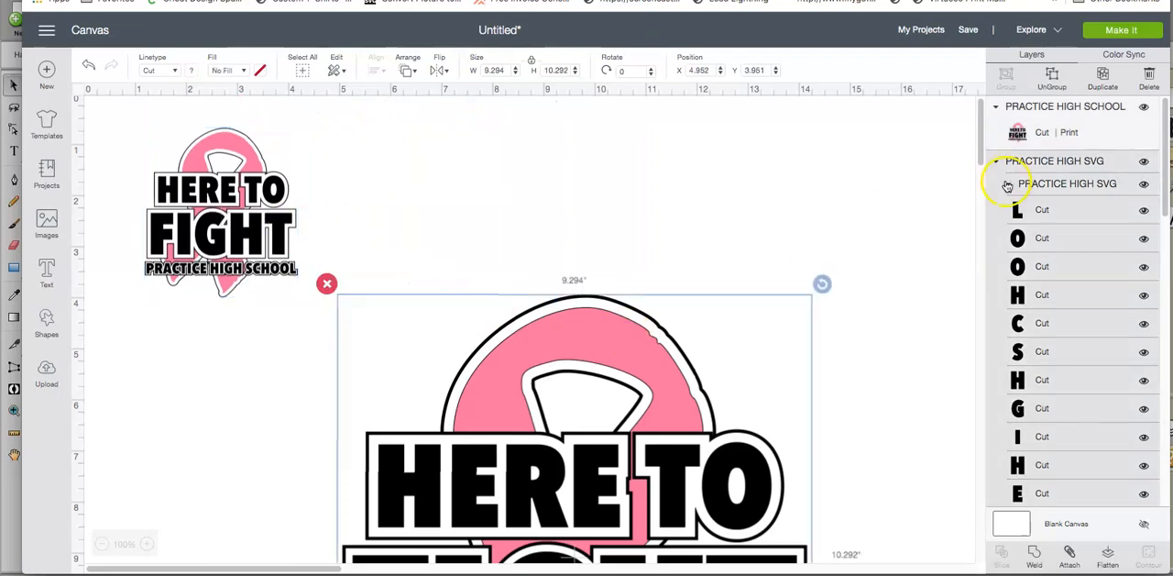
click(1144, 162)
mouse_move(230, 204)
mouse_down()
mouse_move(234, 184)
mouse_move(232, 194)
mouse_up()
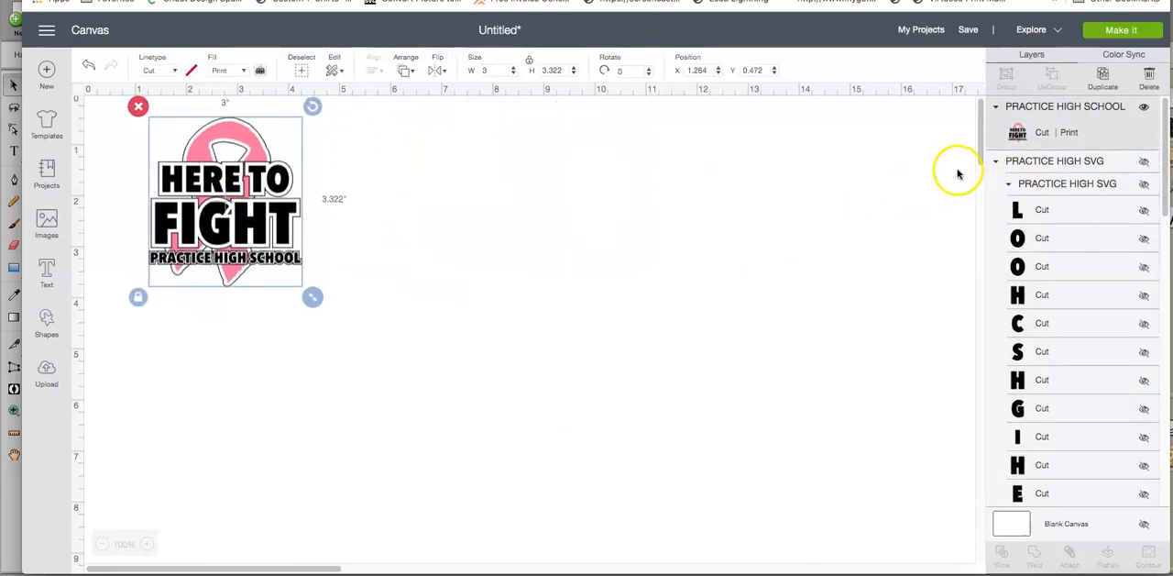
Step: Duplicate the 3-inch PRACTICE HIGH SCHOOL design four times
click(1099, 84)
click(1099, 83)
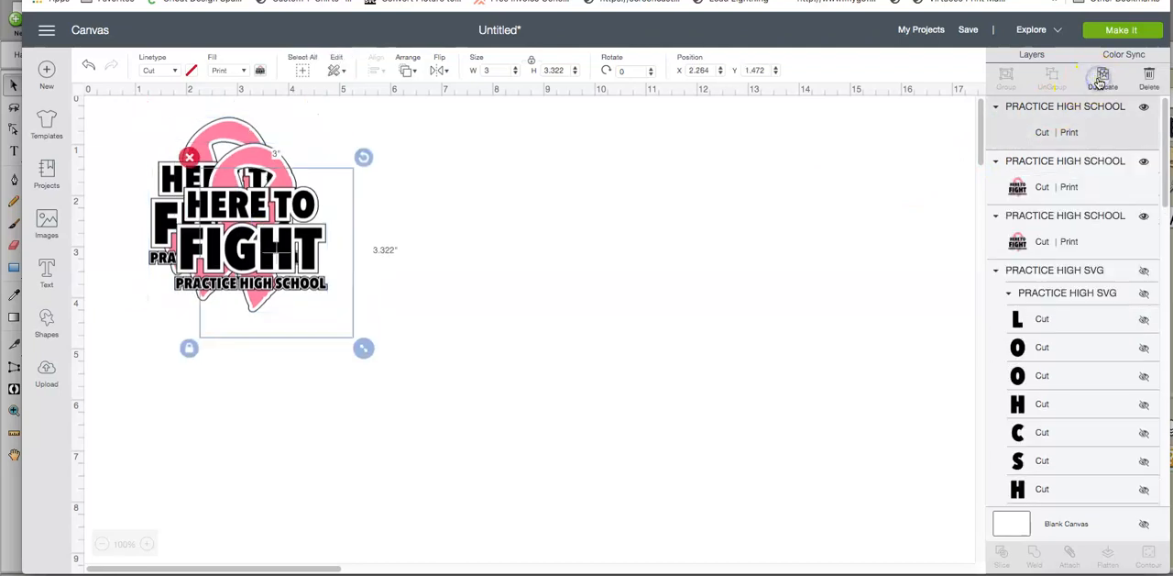
click(1100, 82)
click(1099, 83)
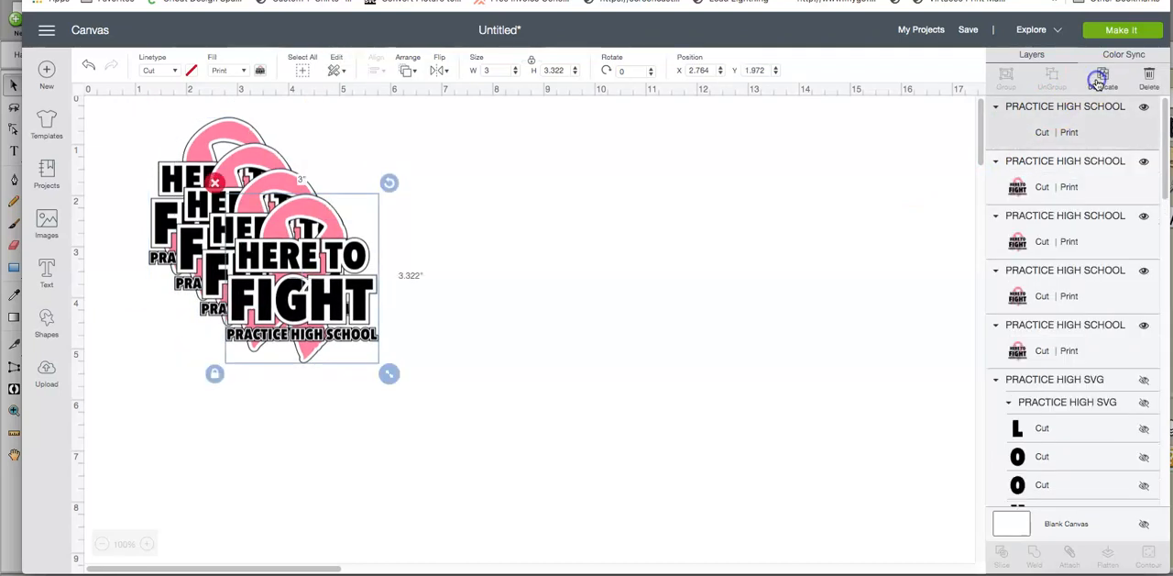
Step: Arrange four copies of the design side by side in one row along the canvas top and delete the spare copy
drag(266, 303, 543, 314)
drag(297, 286, 526, 240)
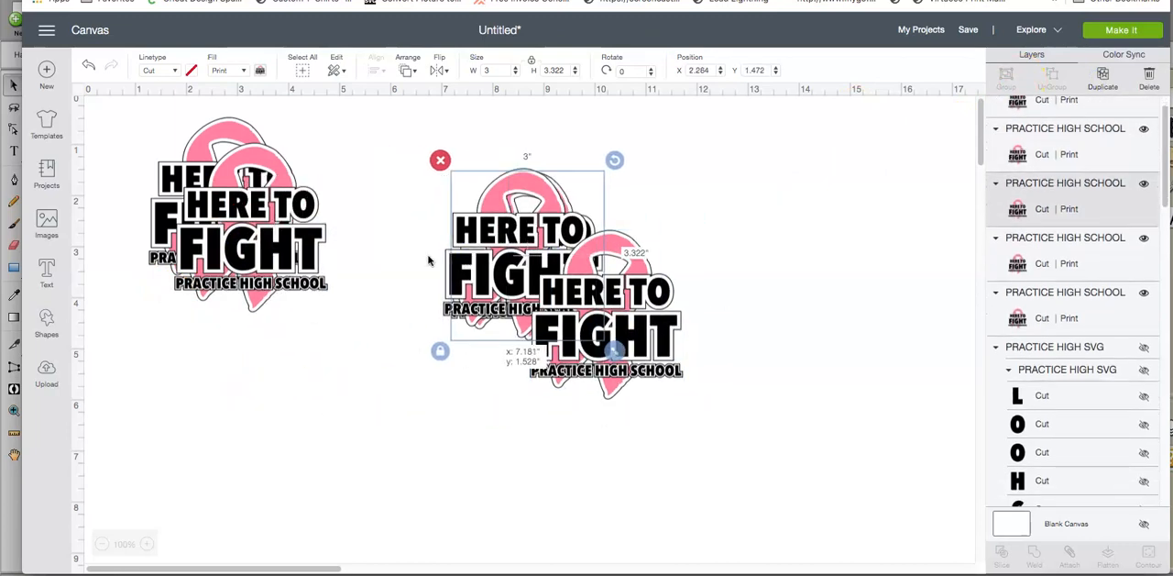
drag(341, 240, 387, 210)
drag(514, 247, 532, 194)
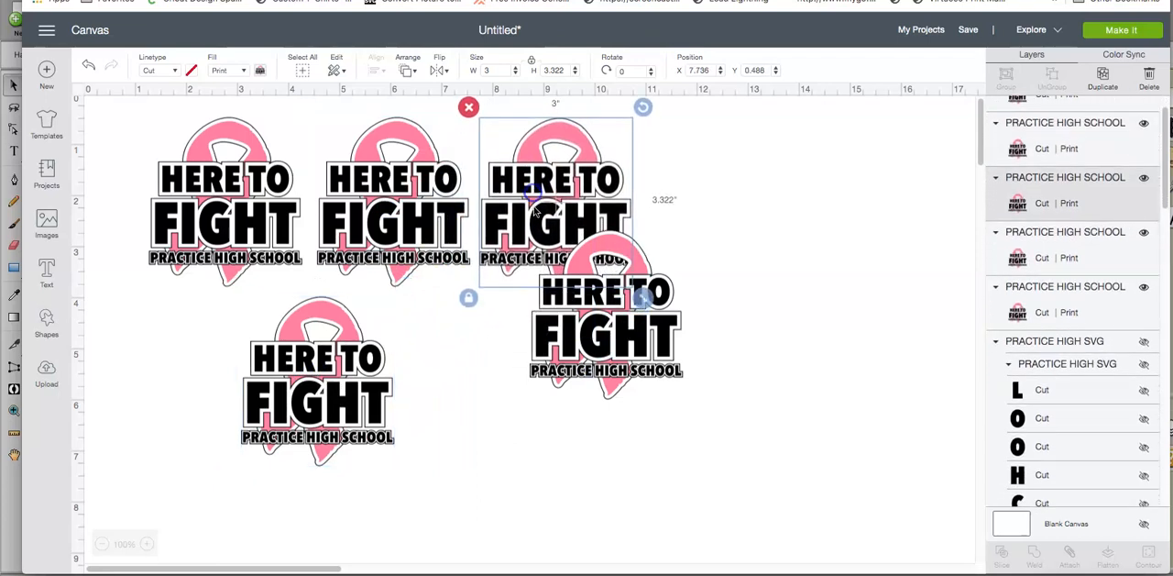
click(596, 327)
drag(596, 328, 711, 212)
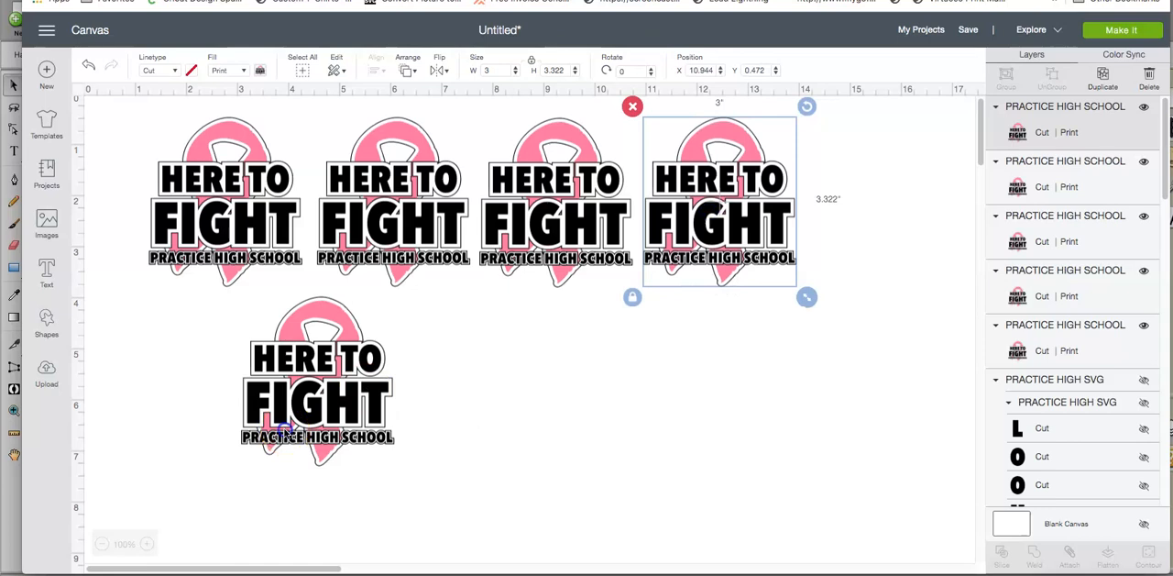
click(289, 435)
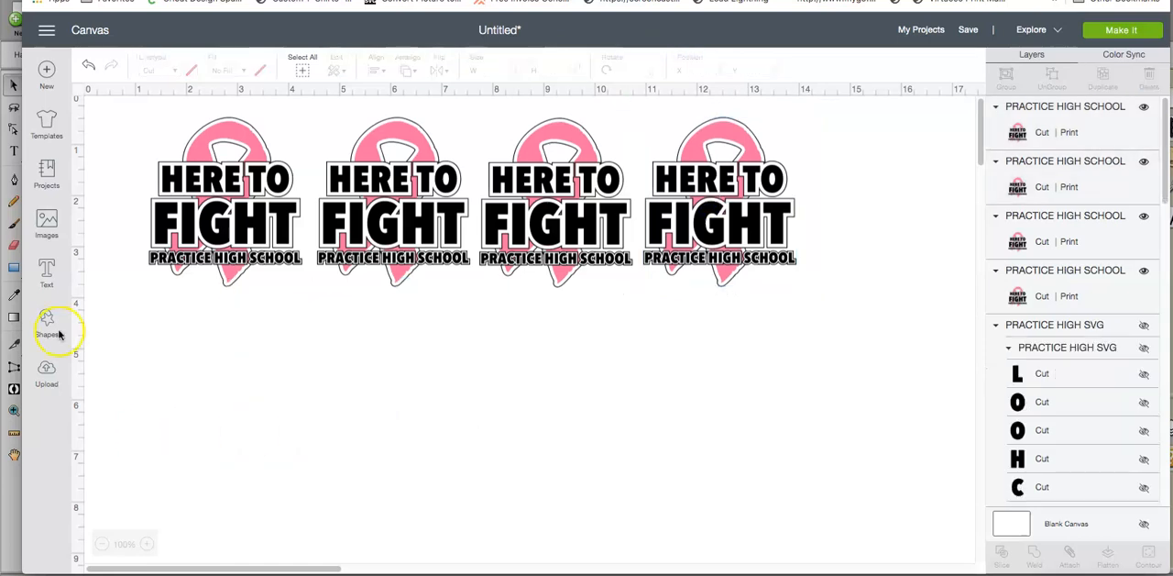
Step: Select the four designs in the row, attach them and flatten them into one printable layer
drag(110, 106, 819, 318)
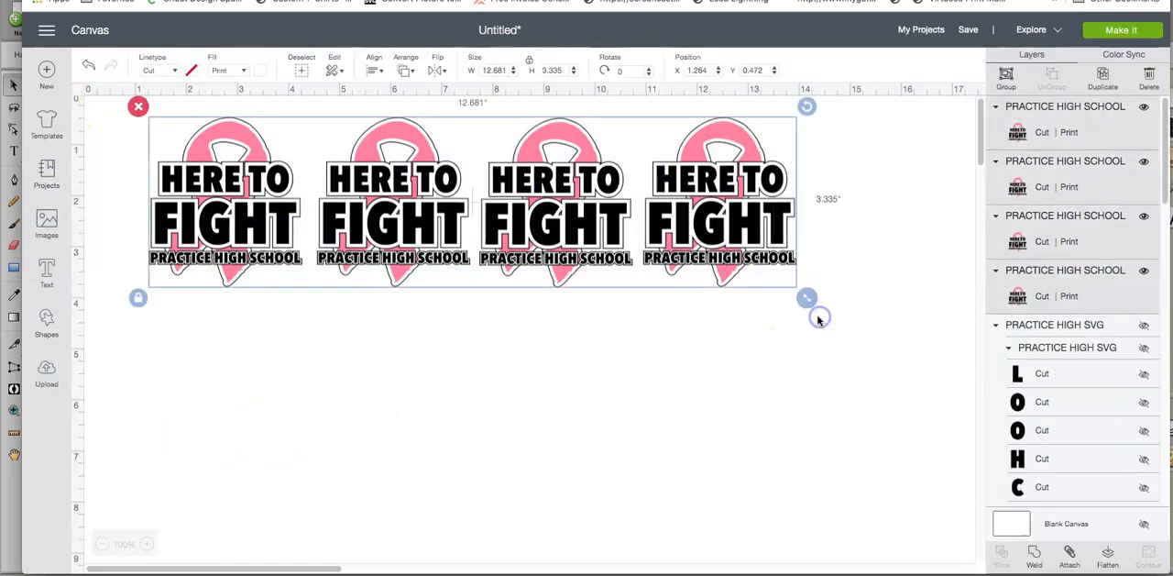
click(1070, 552)
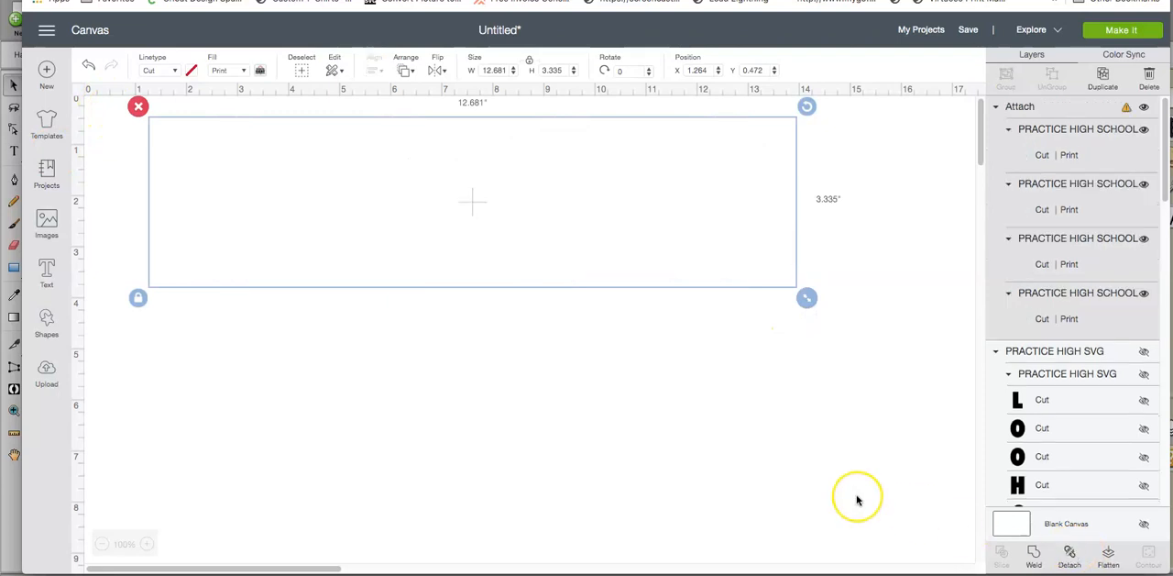
click(1109, 554)
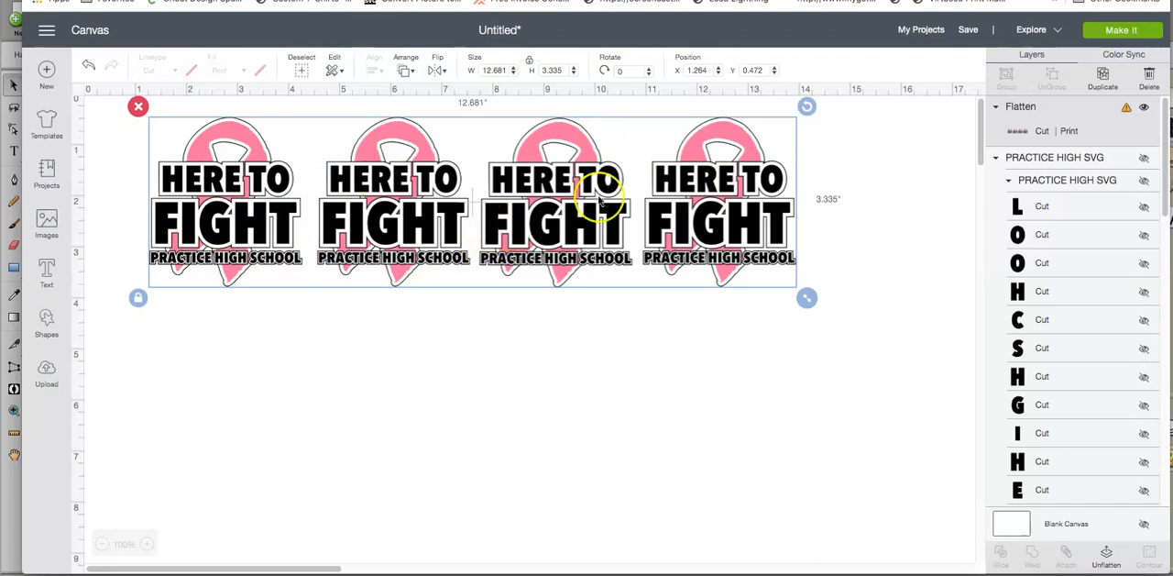
Step: Try to send the project to the mat preparation, and set the flattened row's width to 9.25 inches with proportions locked
click(1109, 33)
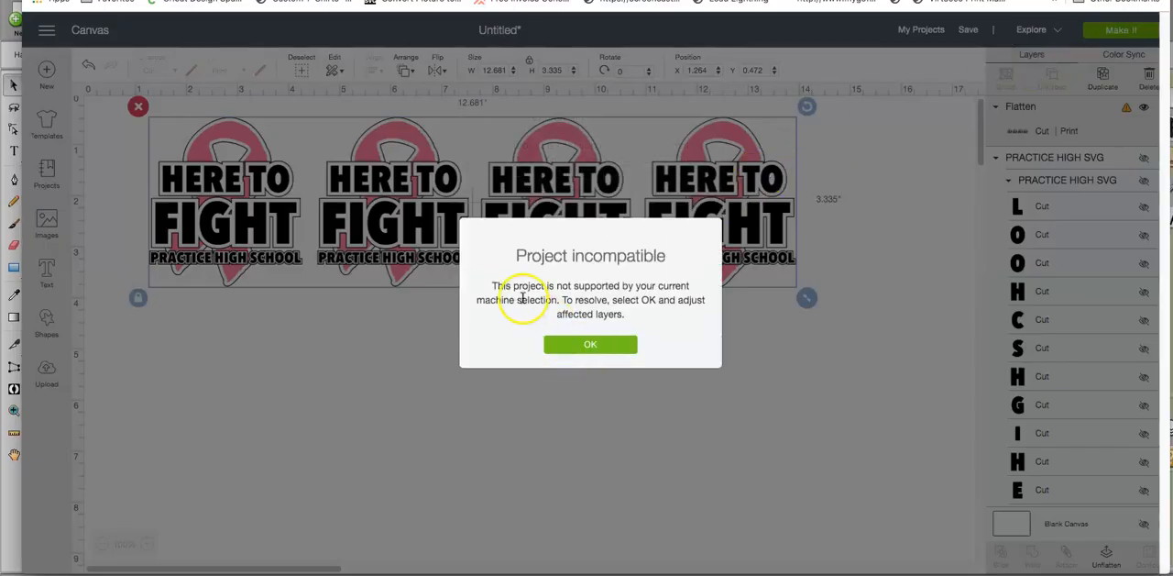
click(585, 346)
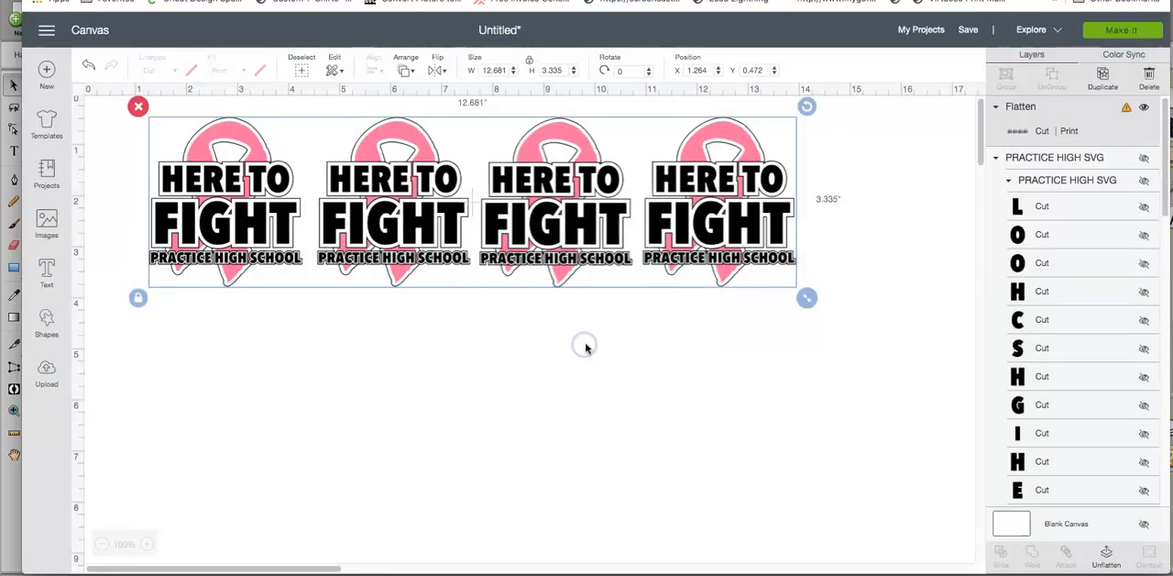
click(493, 70)
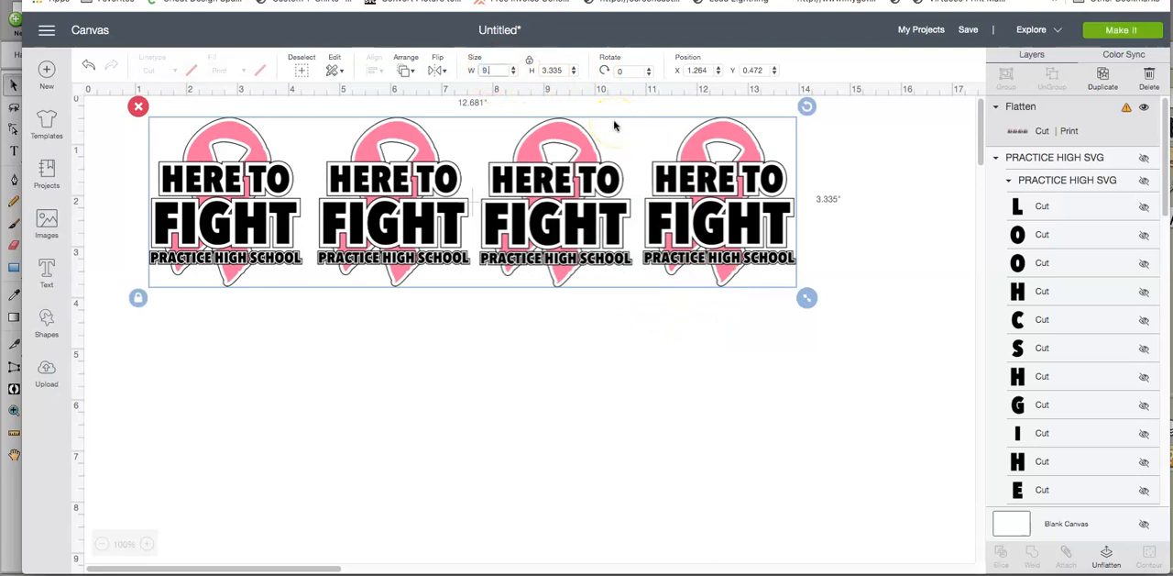
text(9.25)
key(Return)
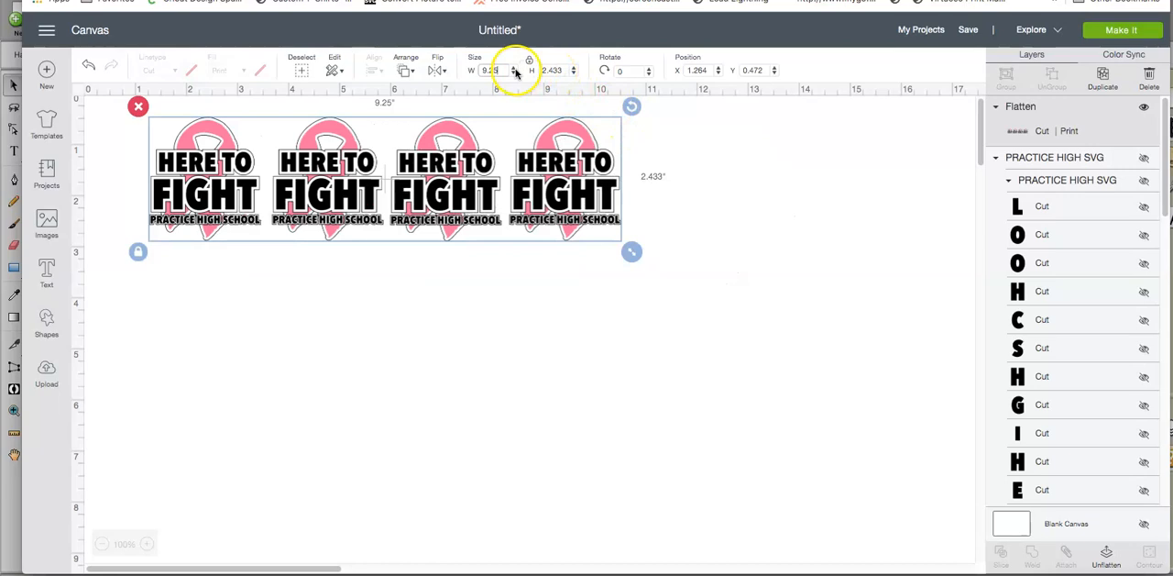
Step: Duplicate the flattened row once, previewing the mat layout before and after and returning to the canvas
click(1100, 32)
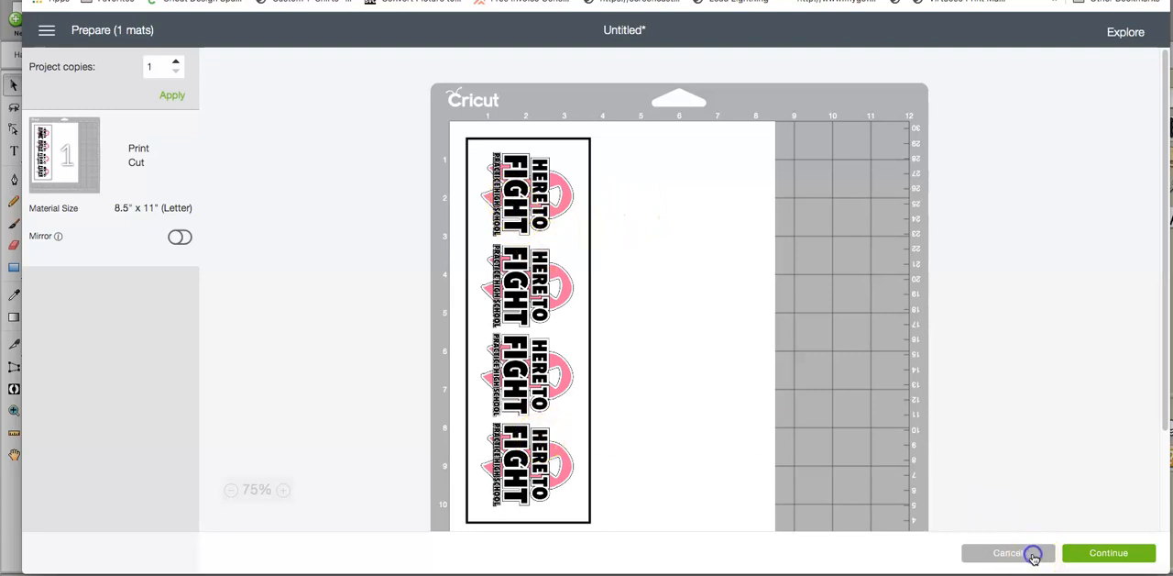
click(1008, 553)
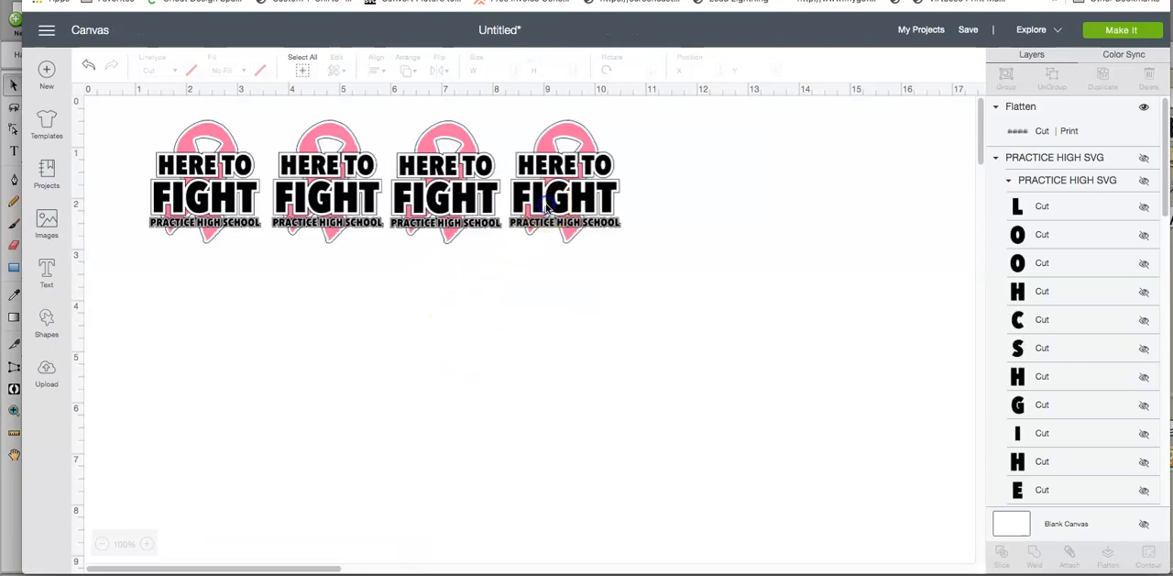
click(546, 208)
click(1103, 77)
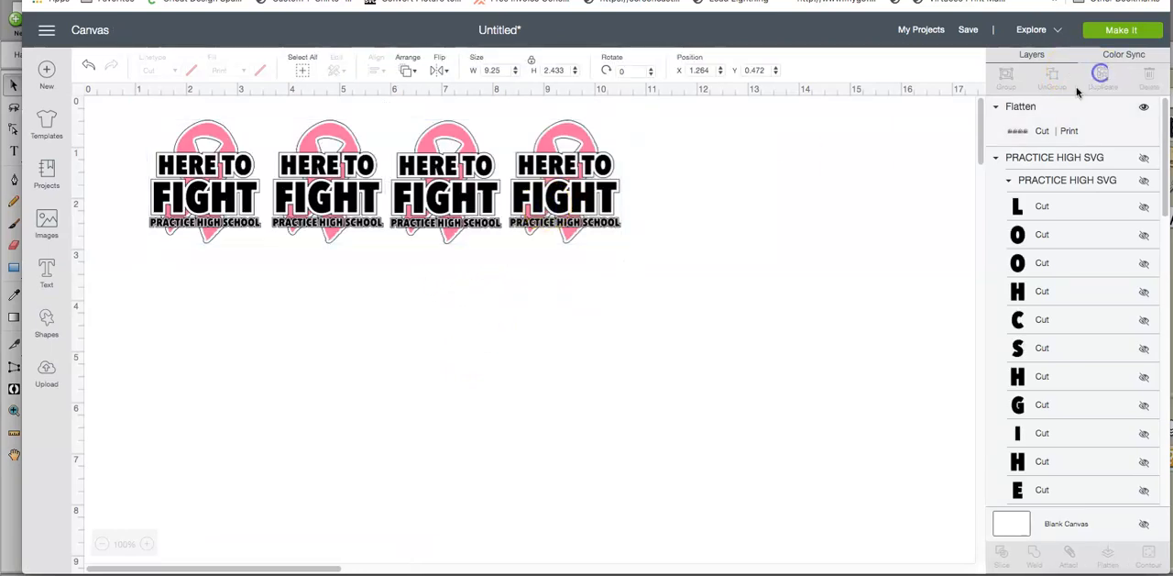
click(1116, 32)
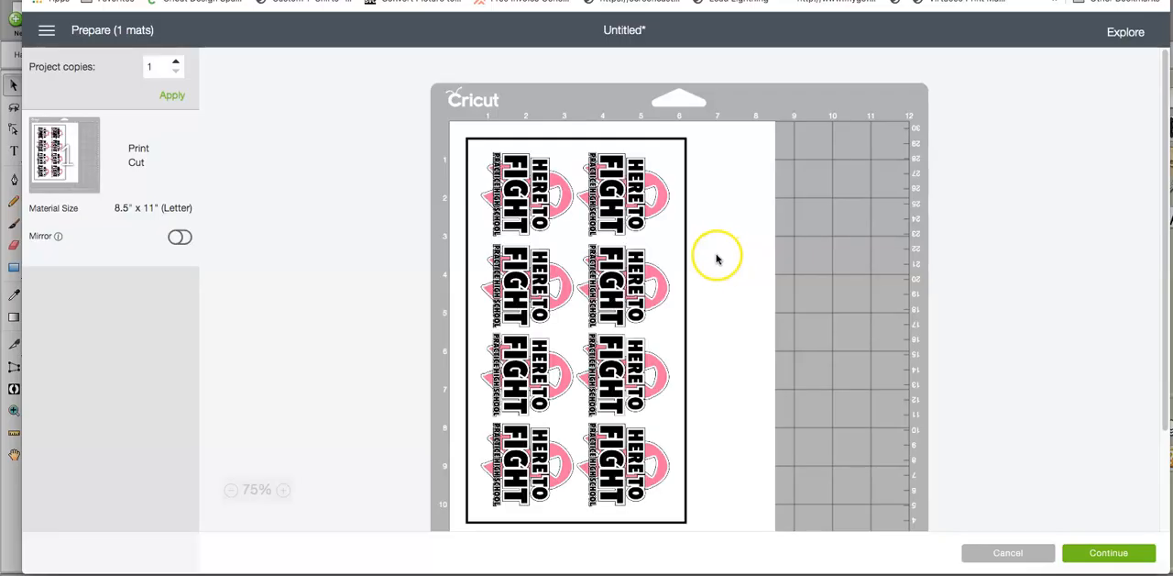
click(1019, 550)
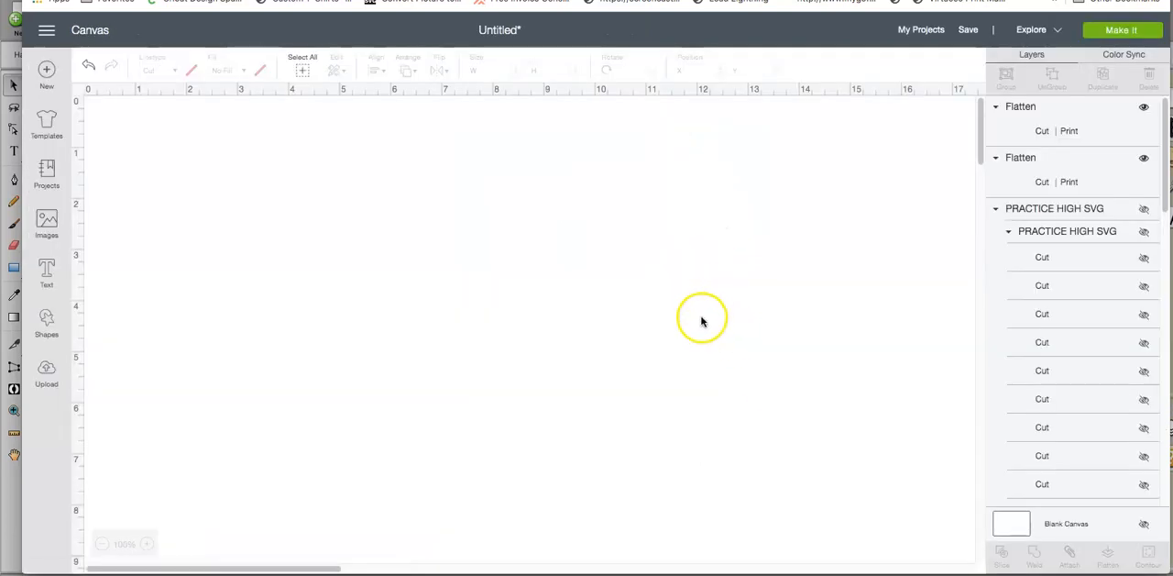
Step: Duplicate the flattened row again and space the three rows of designs one below another without overlap
click(506, 230)
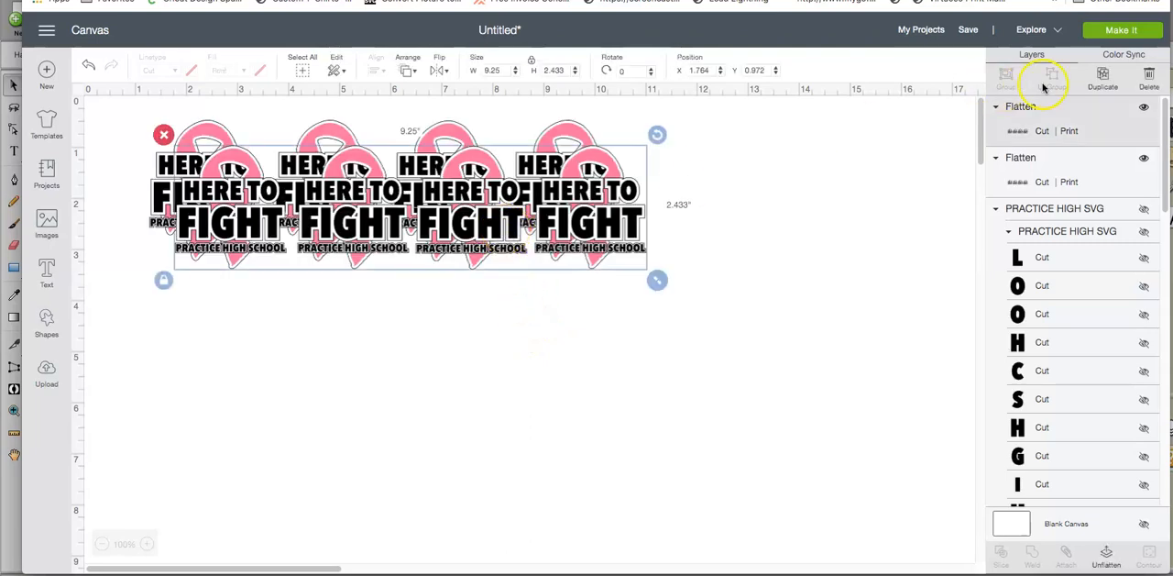
click(1098, 81)
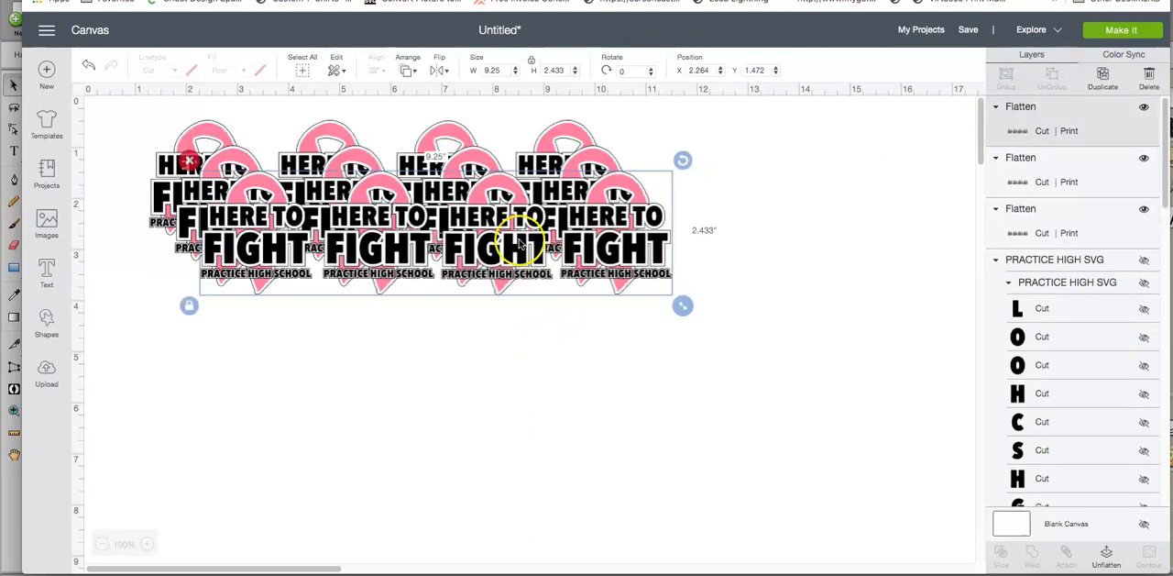
drag(510, 348, 507, 353)
drag(500, 205, 458, 312)
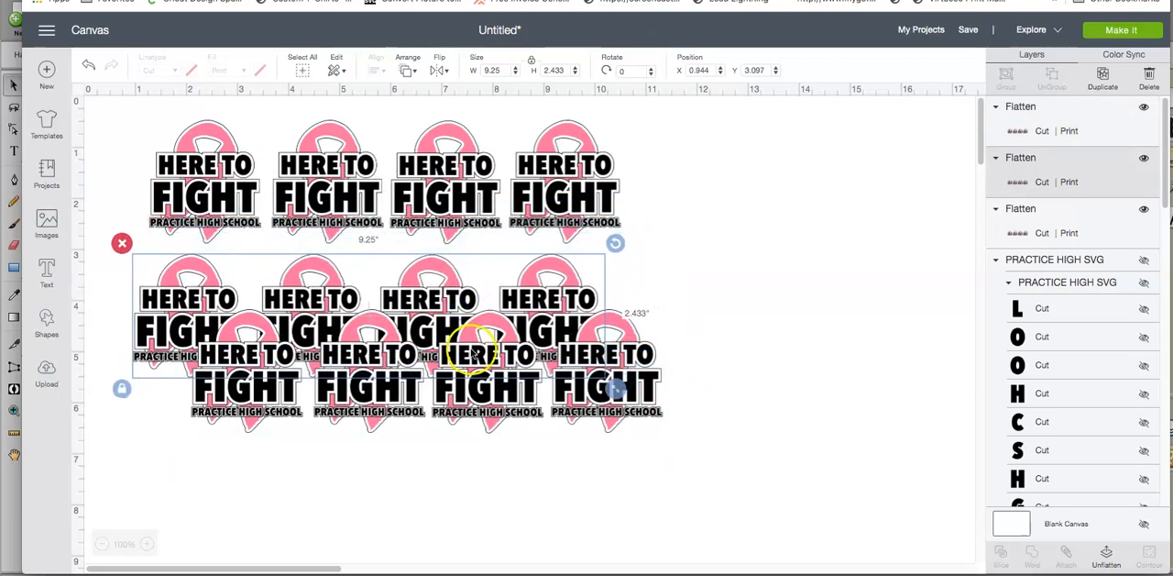
drag(596, 417, 527, 487)
drag(566, 312, 566, 337)
drag(561, 411, 569, 412)
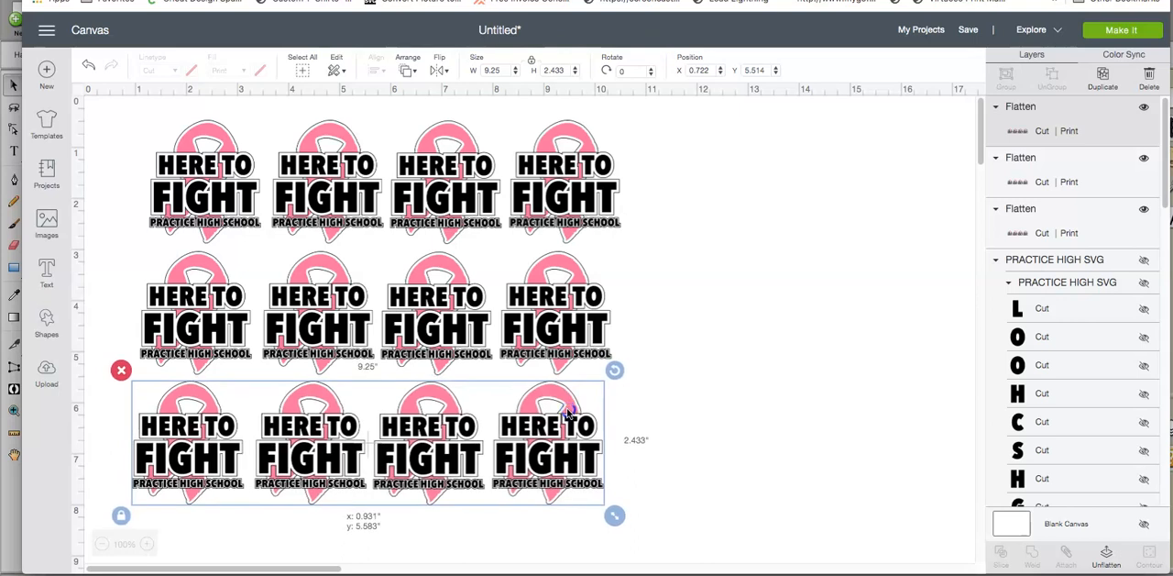
Step: Reposition the three flattened rows so their edges line up vertically, with even gaps between the rows
drag(592, 298, 594, 295)
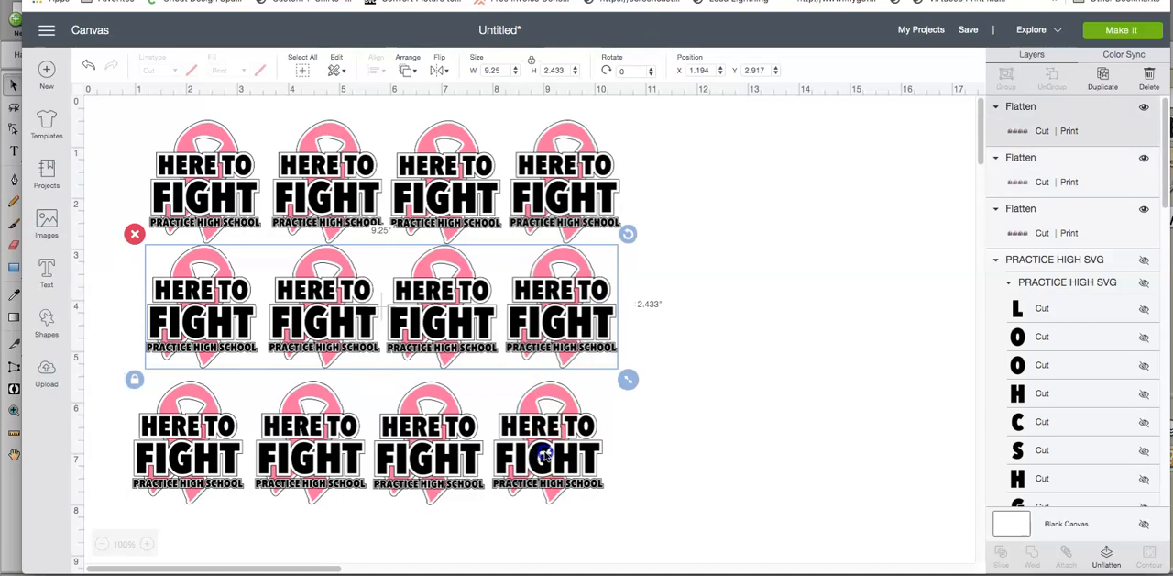
drag(557, 385, 566, 383)
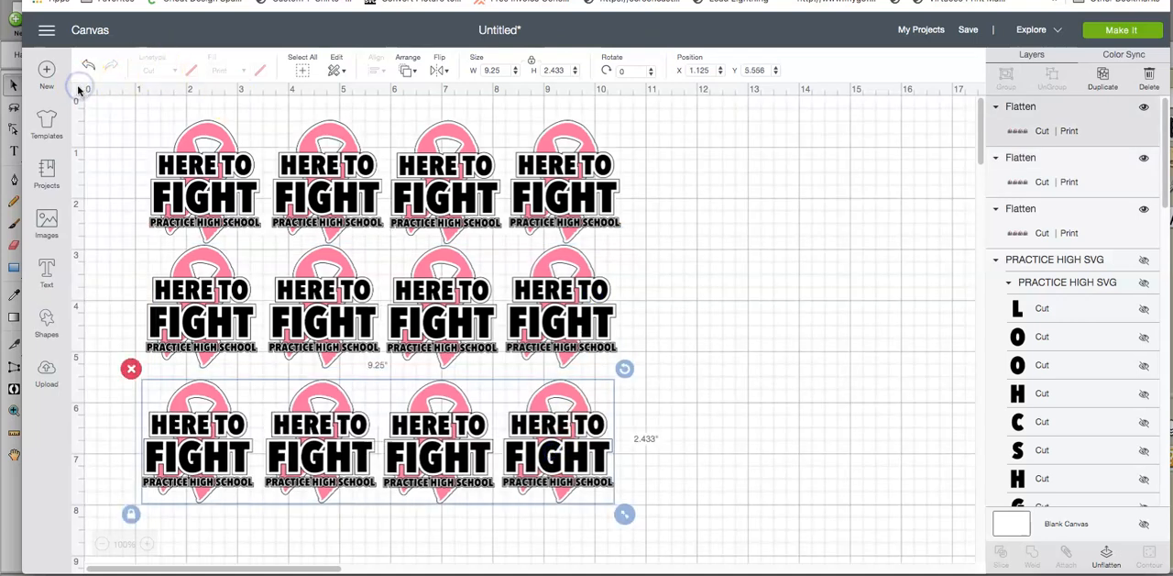
click(256, 189)
drag(295, 198, 284, 192)
drag(322, 305, 314, 309)
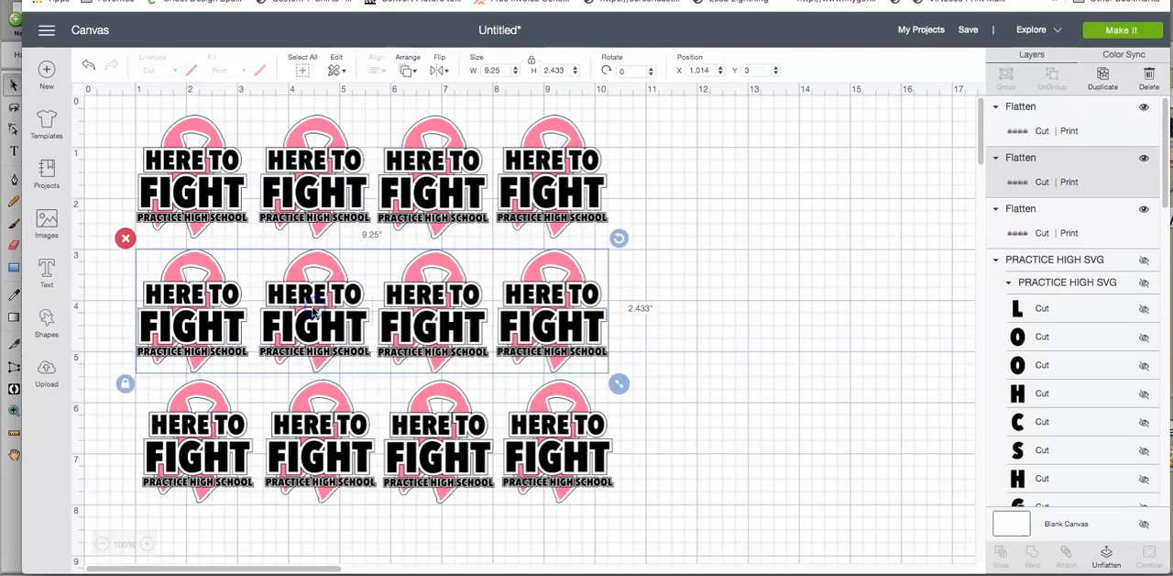
drag(333, 457, 328, 458)
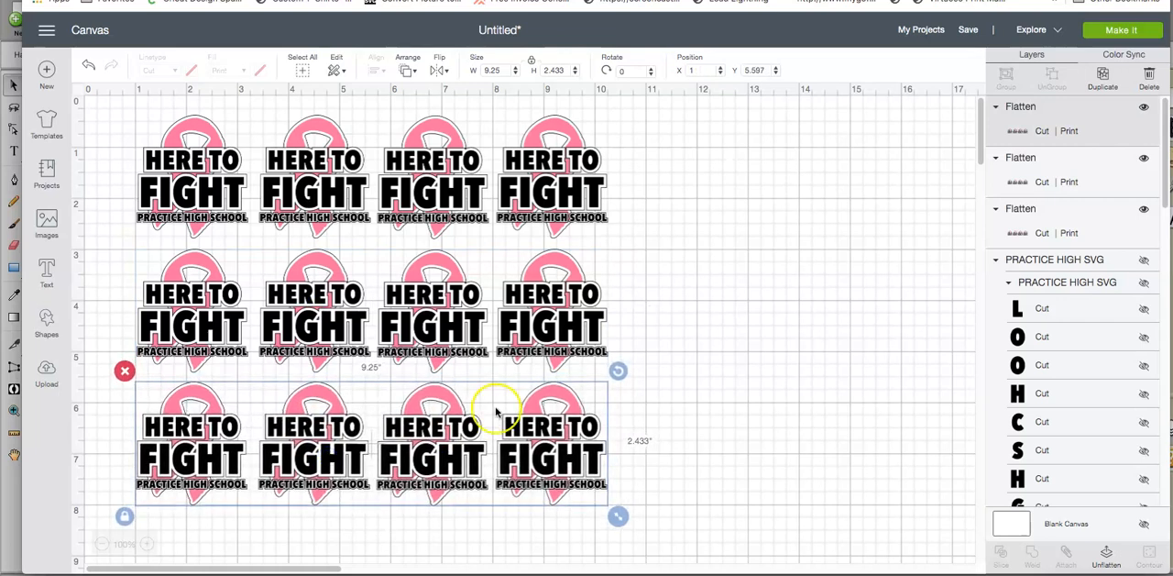
Step: Select all three rows of designs, attach them and flatten them into one printable layer
click(707, 374)
drag(662, 450, 230, 131)
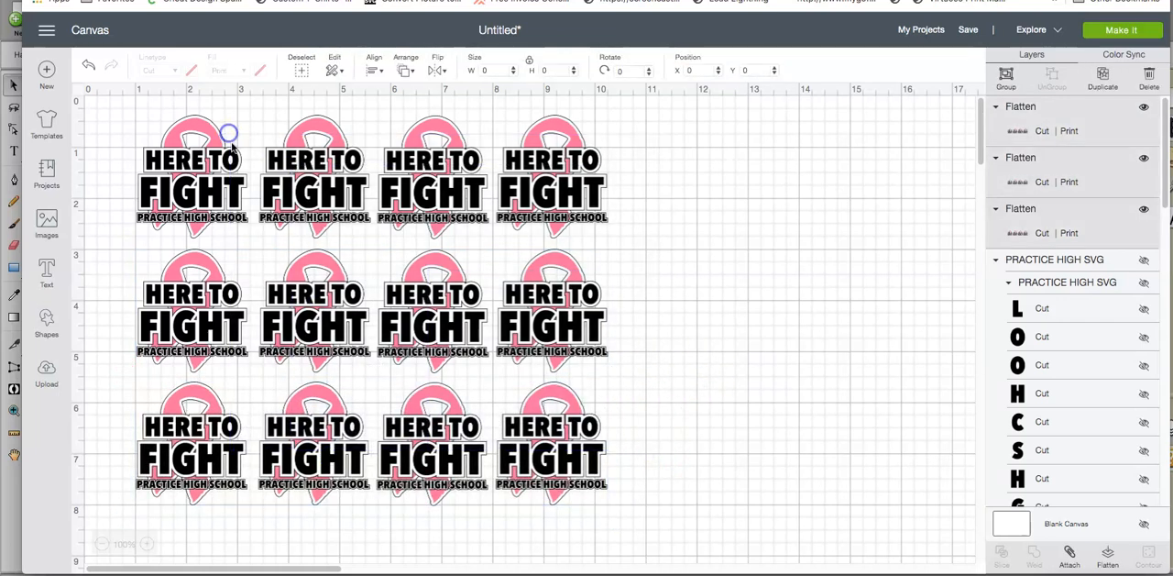
click(1071, 552)
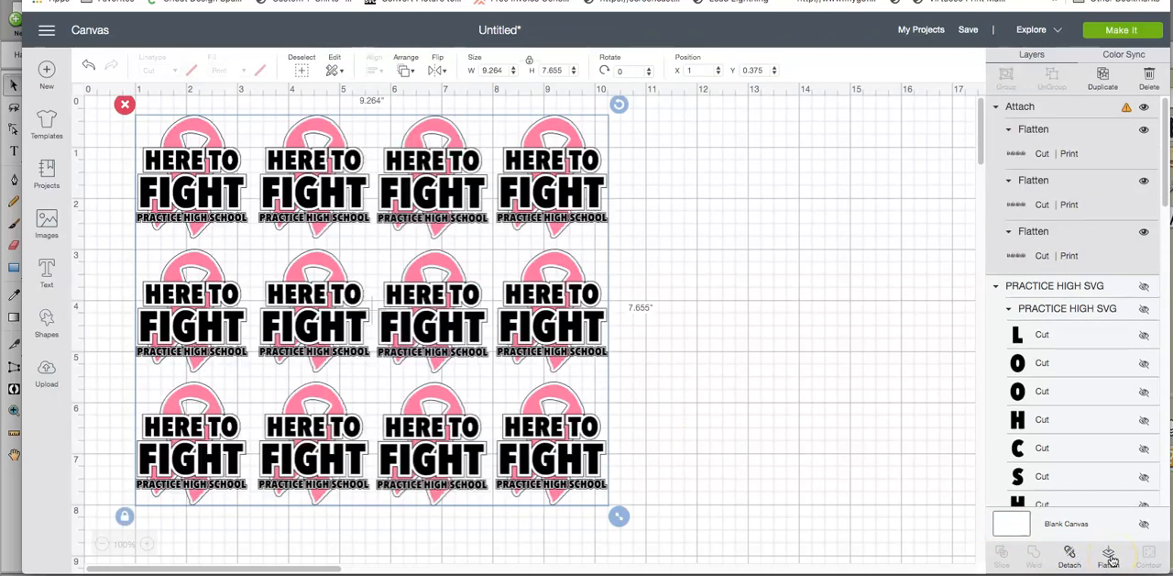
click(1110, 556)
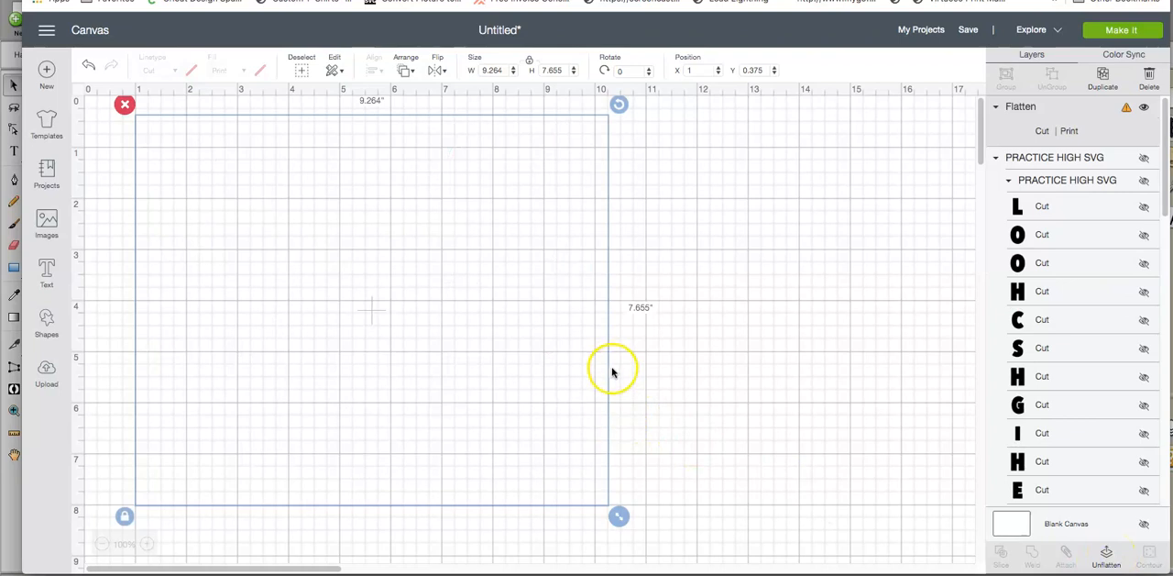
Step: Reduce the combined flattened layer's height with proportions locked so it fits the print then cut area
click(492, 71)
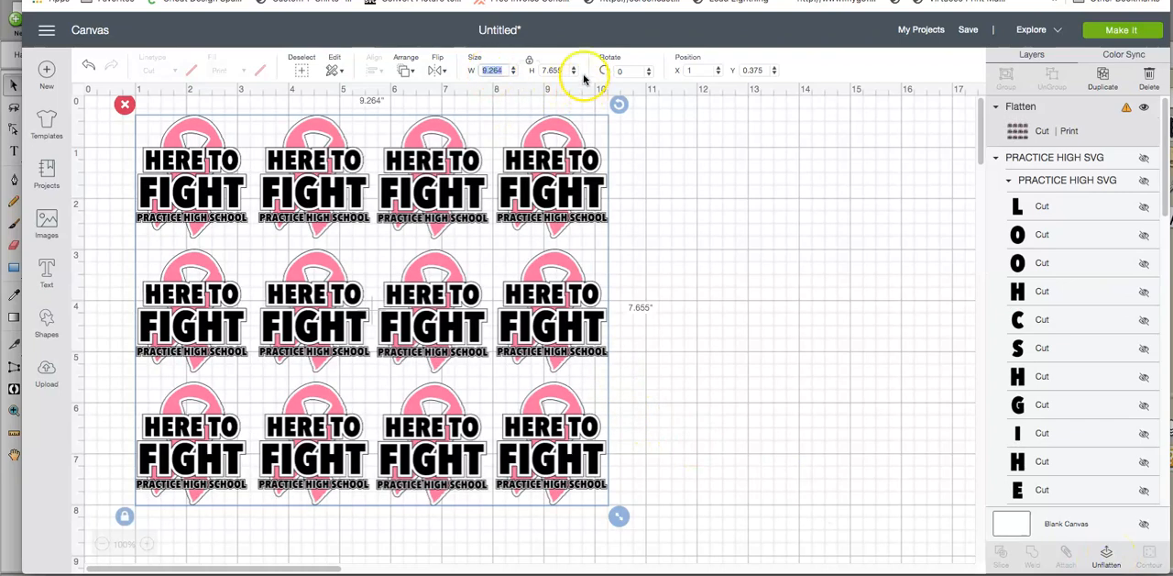
click(547, 69)
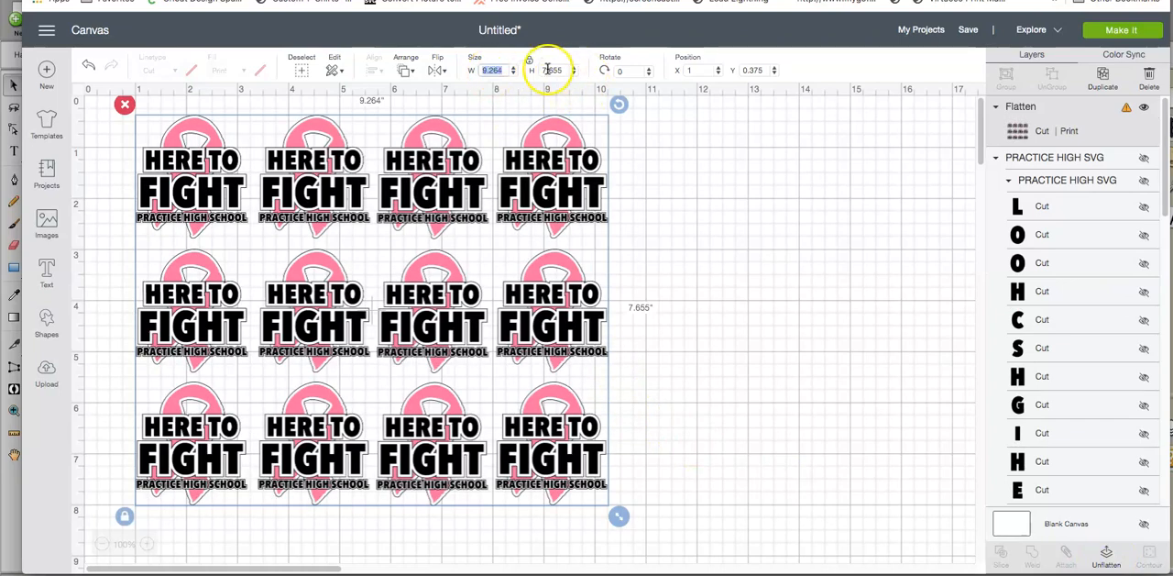
click(554, 70)
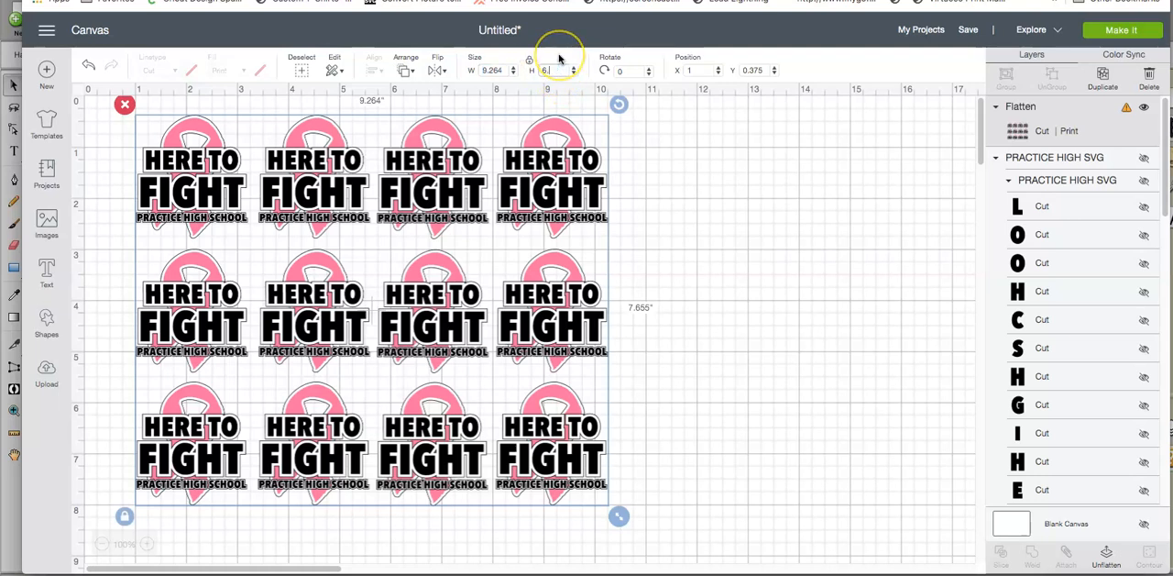
key(Return)
click(490, 71)
click(662, 70)
Step: Send the project to the mat preparation and look over the layout of the twelve designs on the letter-size sheet
click(1114, 34)
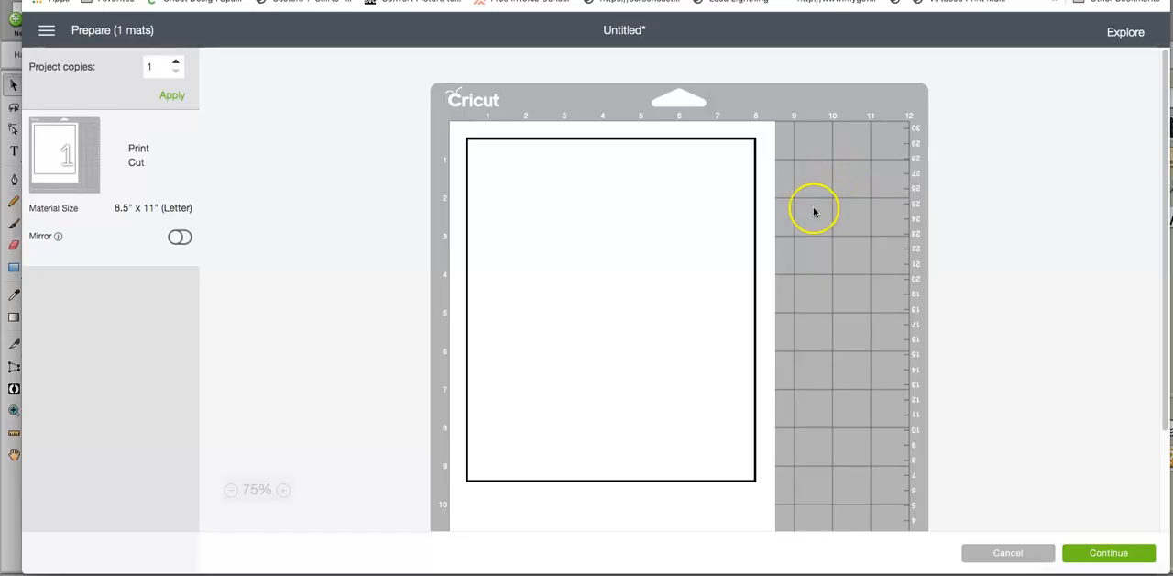
scroll(679, 353, down, 3)
scroll(679, 353, up, 3)
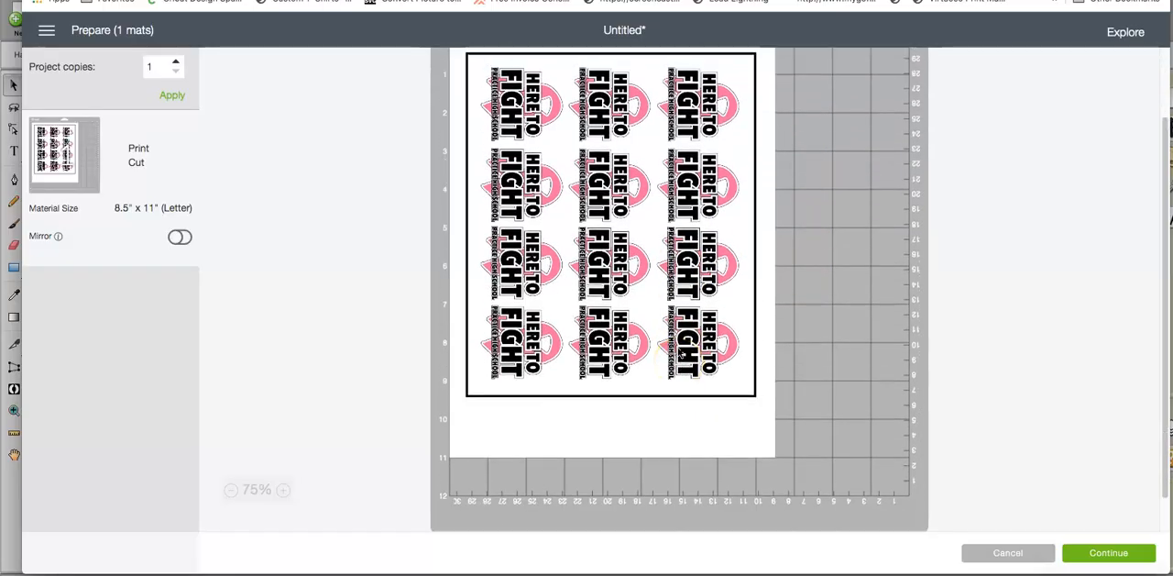
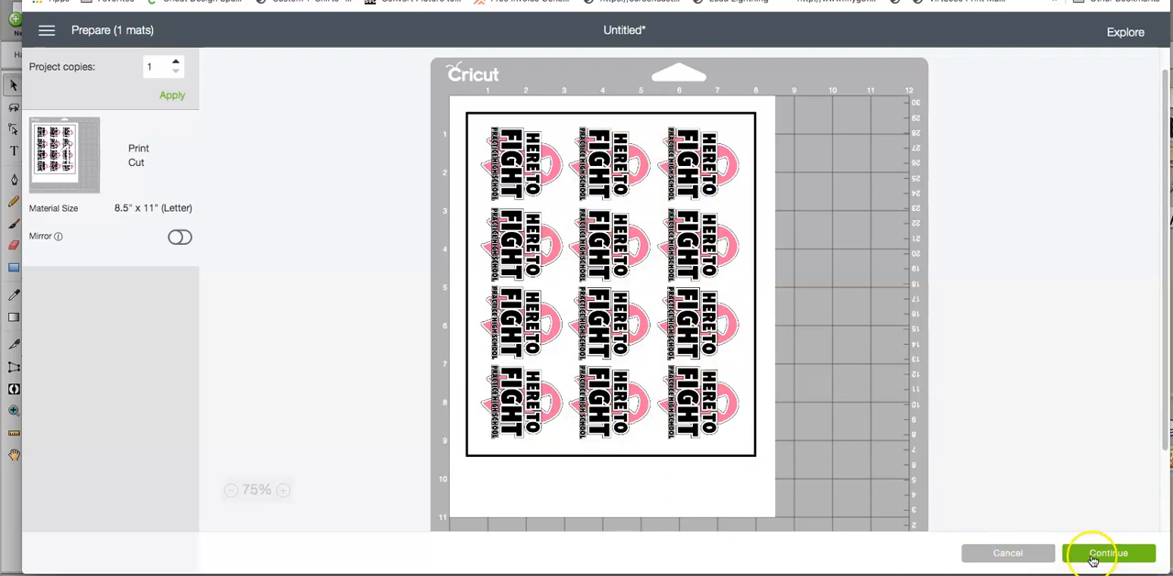
Step: Continue to the make stage, review the print setup for the sheet, and cancel the cut to return to the canvas
click(1104, 553)
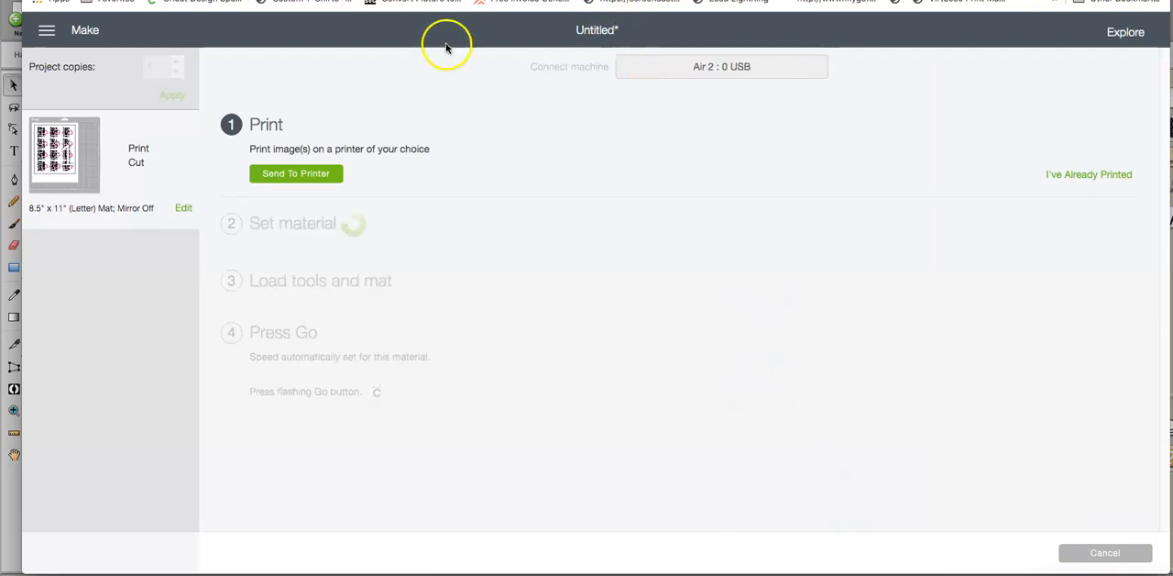
click(296, 174)
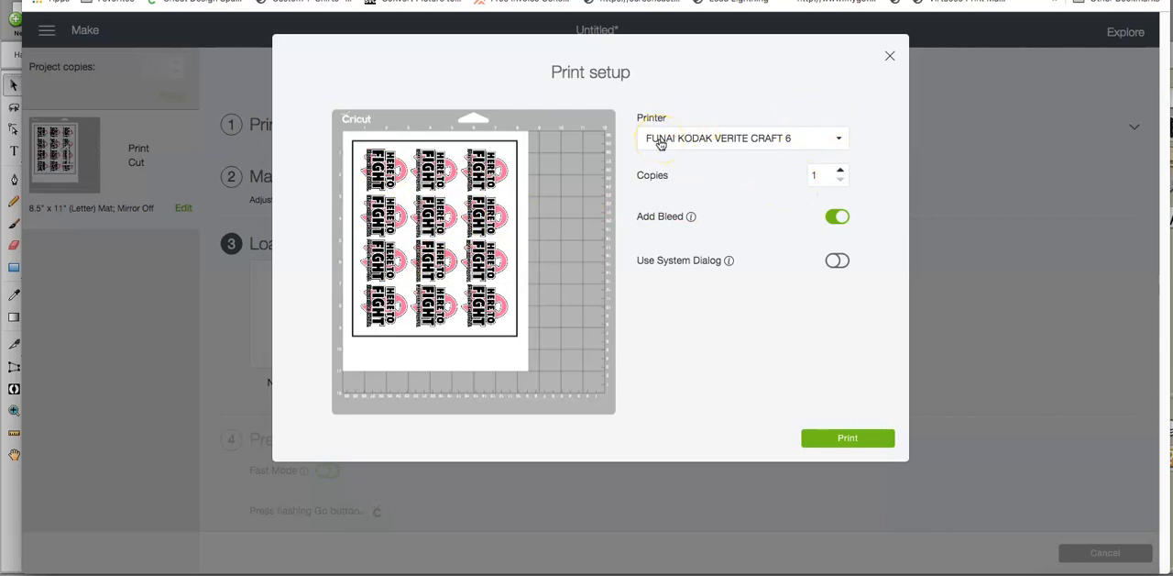
click(888, 61)
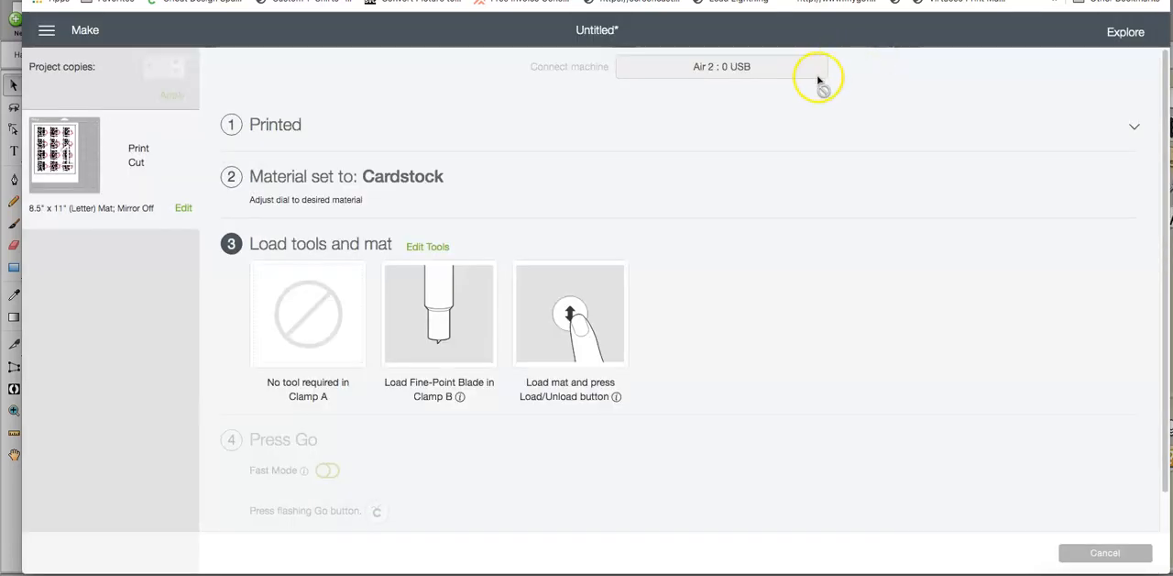
click(1092, 552)
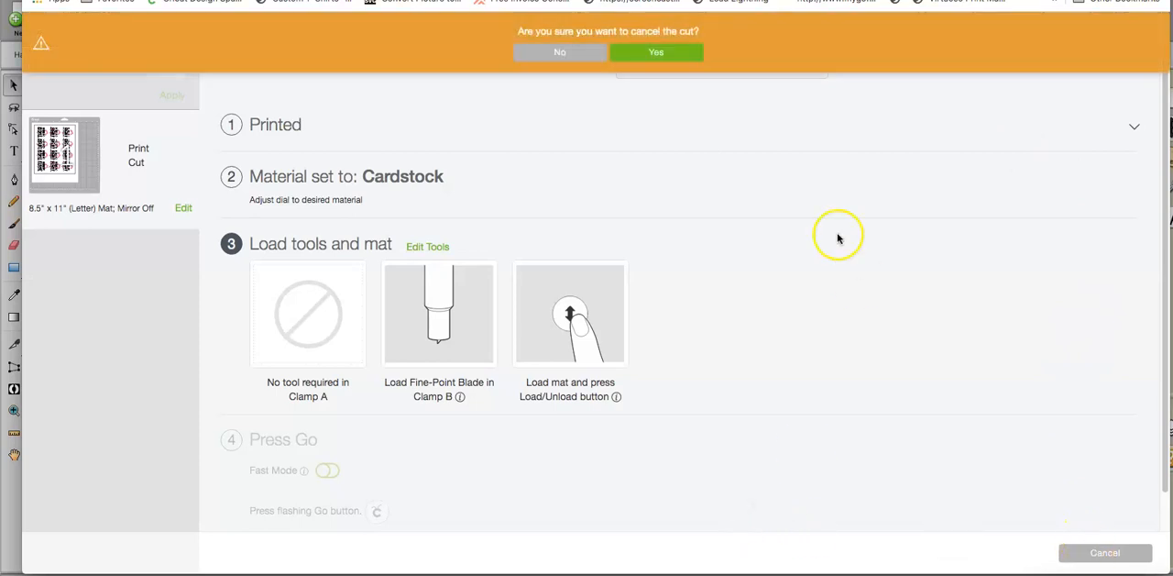
click(640, 60)
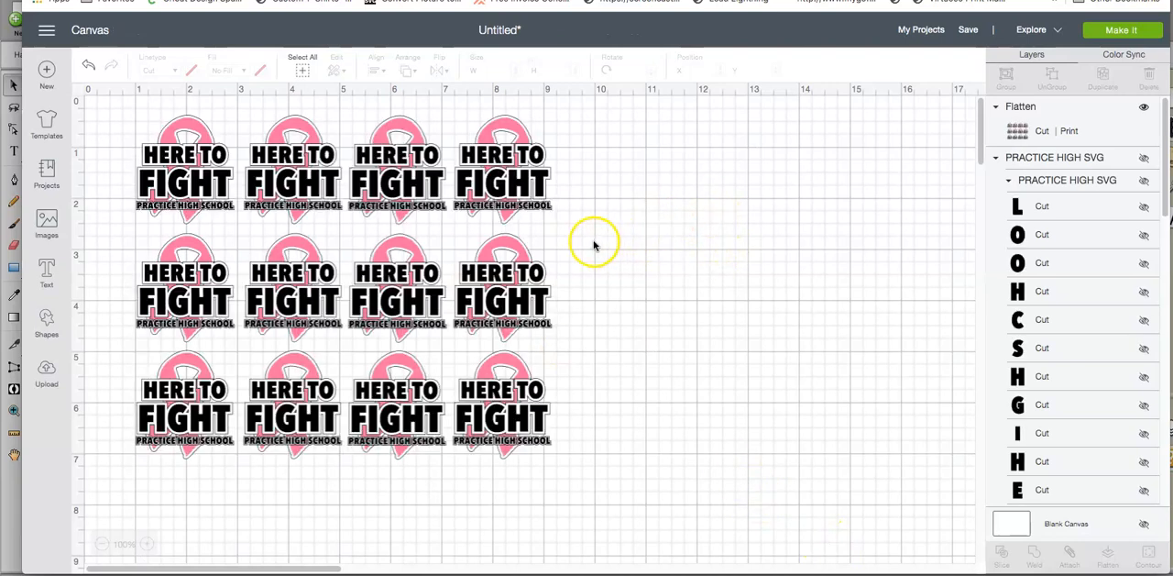
Step: Delete the flattened twelve-design sheet and unhide the original PRACTICE HIGH SVG group, moving it up the canvas
drag(590, 470, 261, 162)
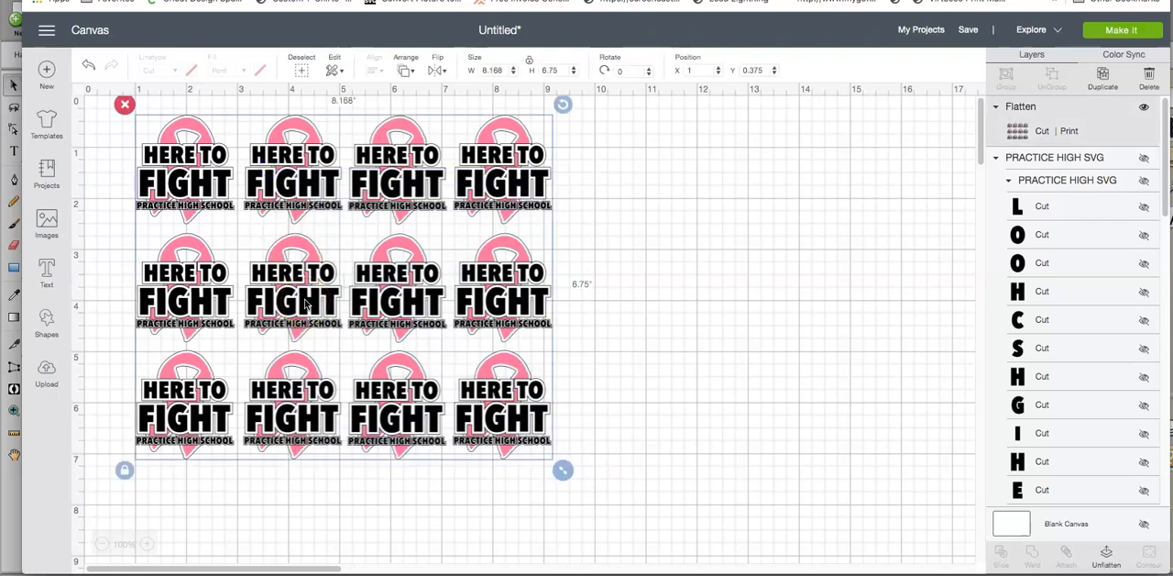
key(Delete)
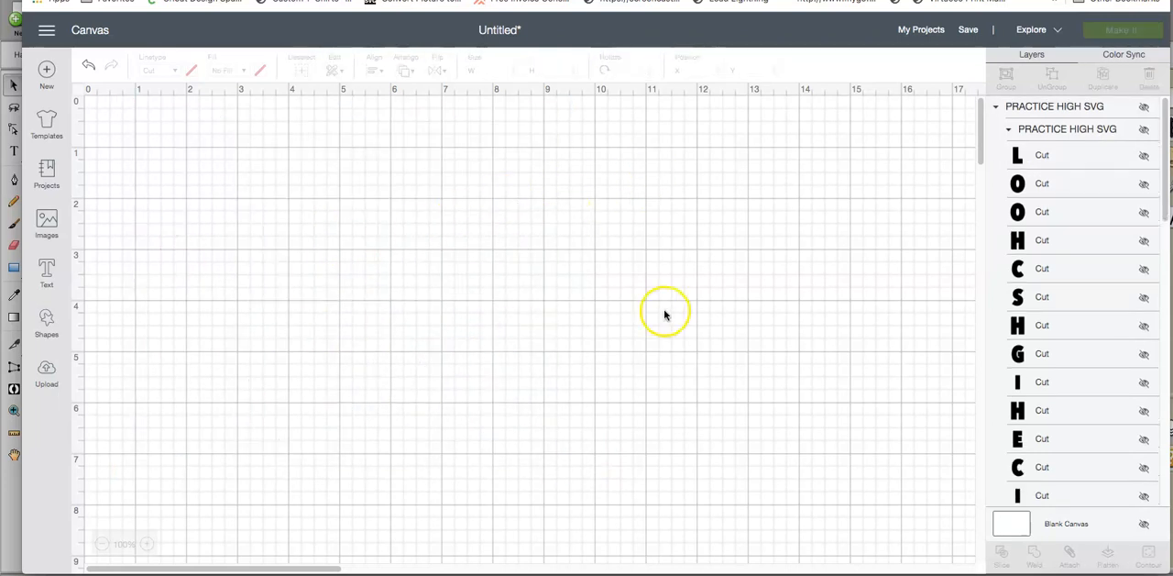
click(1144, 110)
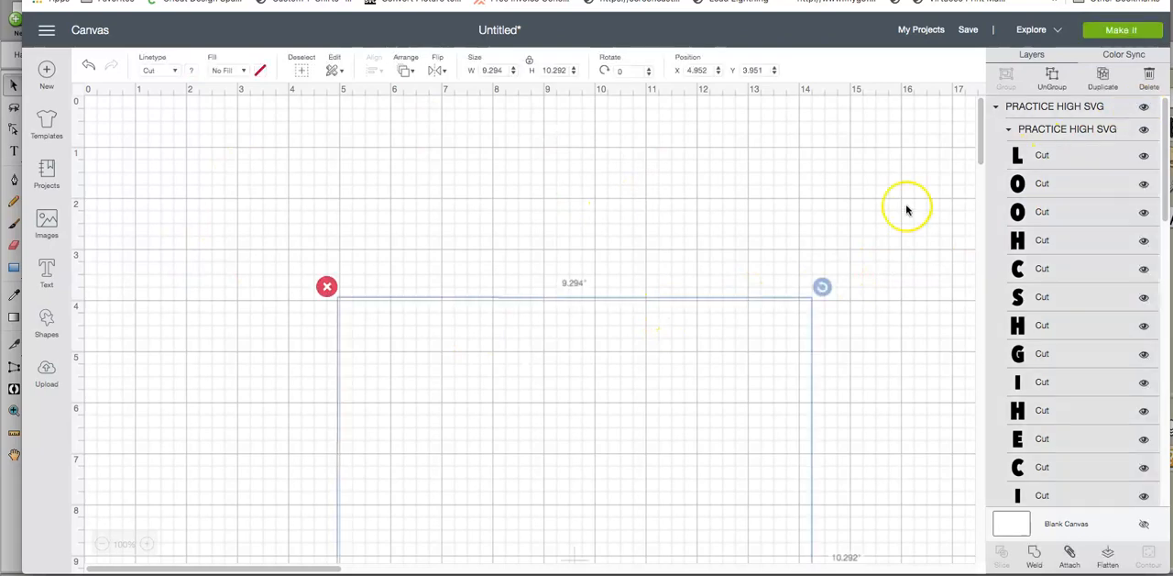
drag(605, 461, 564, 310)
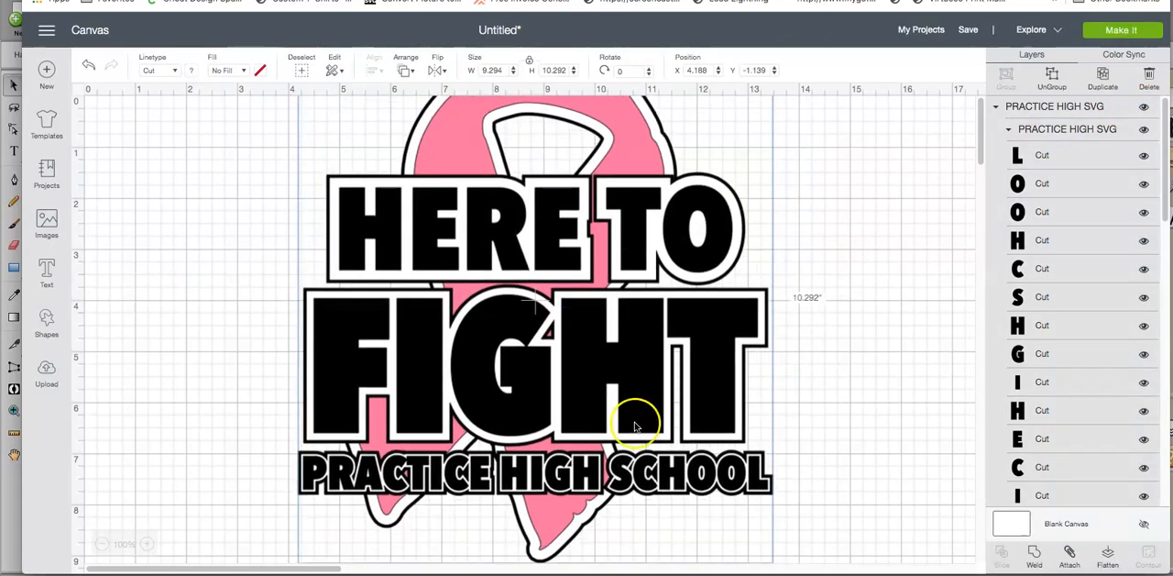
scroll(894, 477, down, 1)
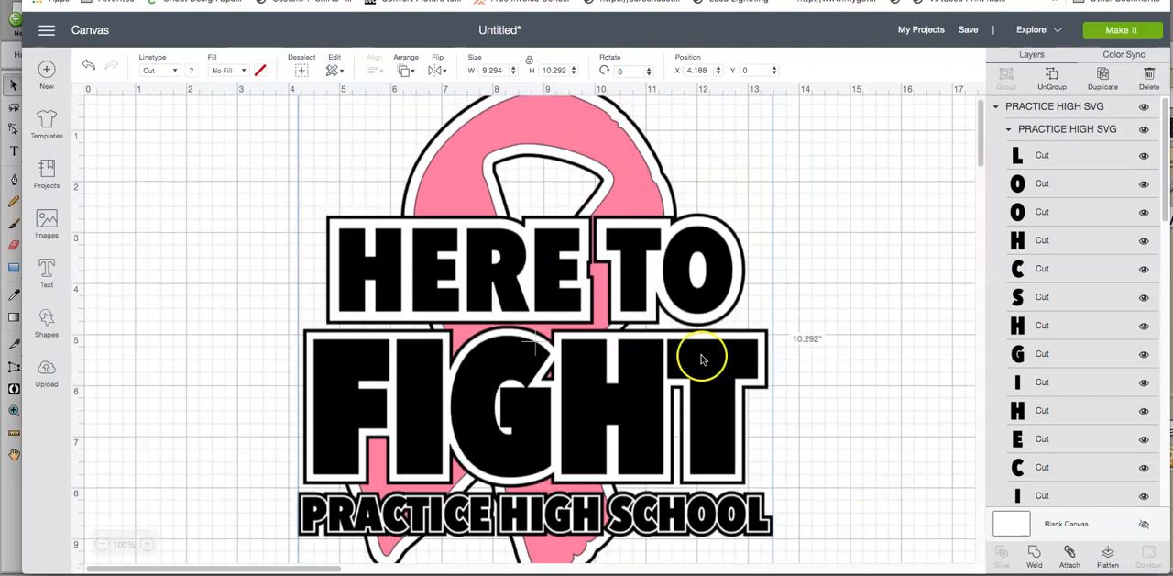
Step: Set the design's height to 6 inches with proportions locked and move it fully into view
click(567, 70)
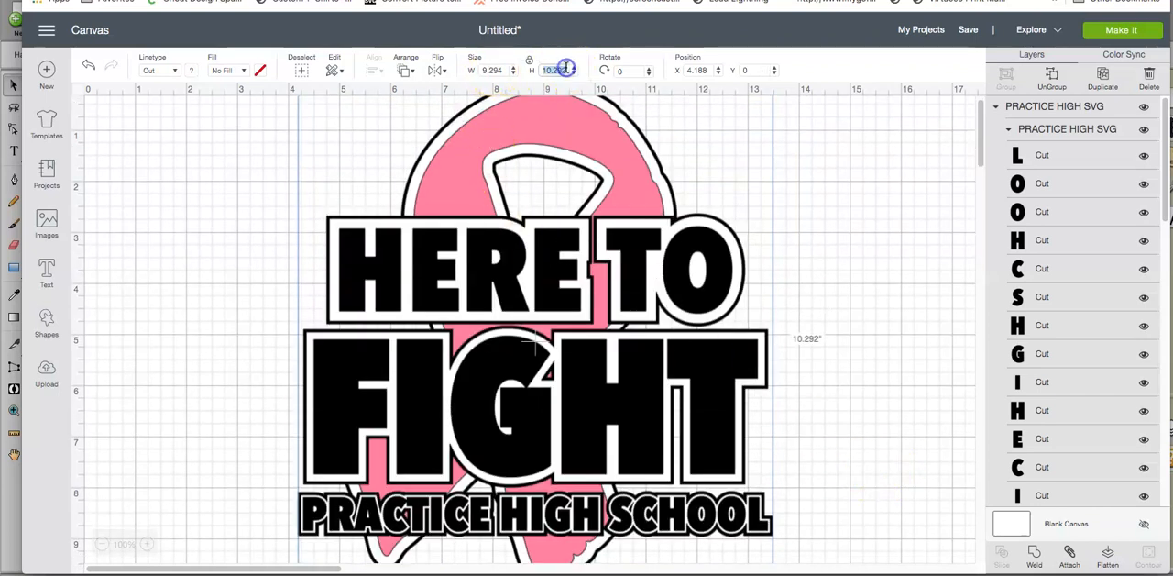
text(6)
key(Return)
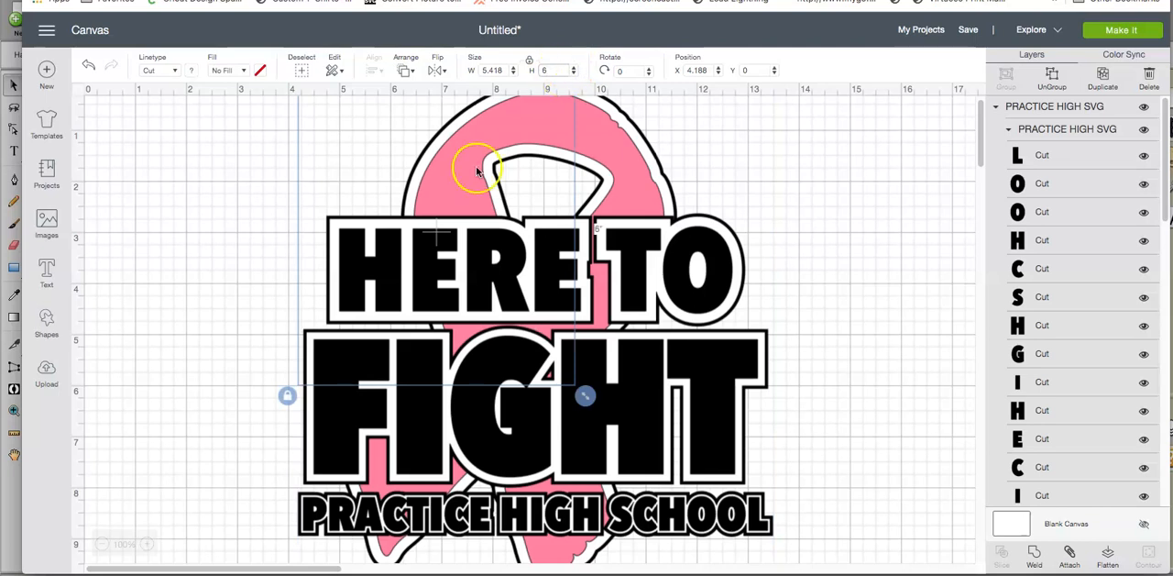
scroll(458, 211, up, 1)
drag(355, 261, 397, 314)
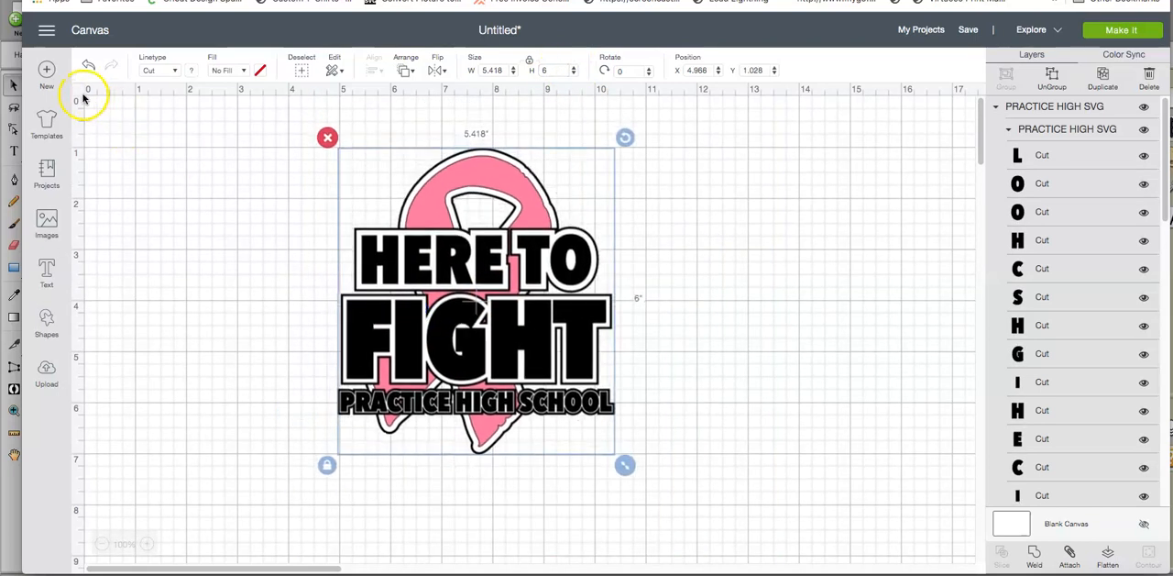
Step: Scale the design up proportionally to about 7.5 by 8.3 inches, position it near the canvas's upper edge, and deselect it
drag(437, 313, 519, 303)
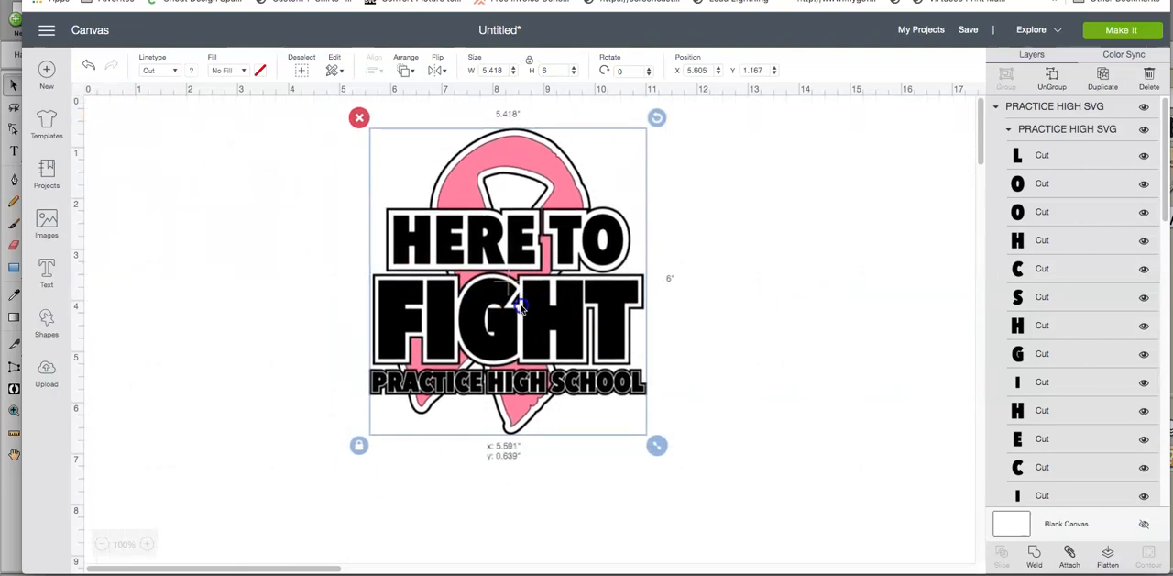
drag(650, 435, 761, 552)
drag(629, 467, 604, 463)
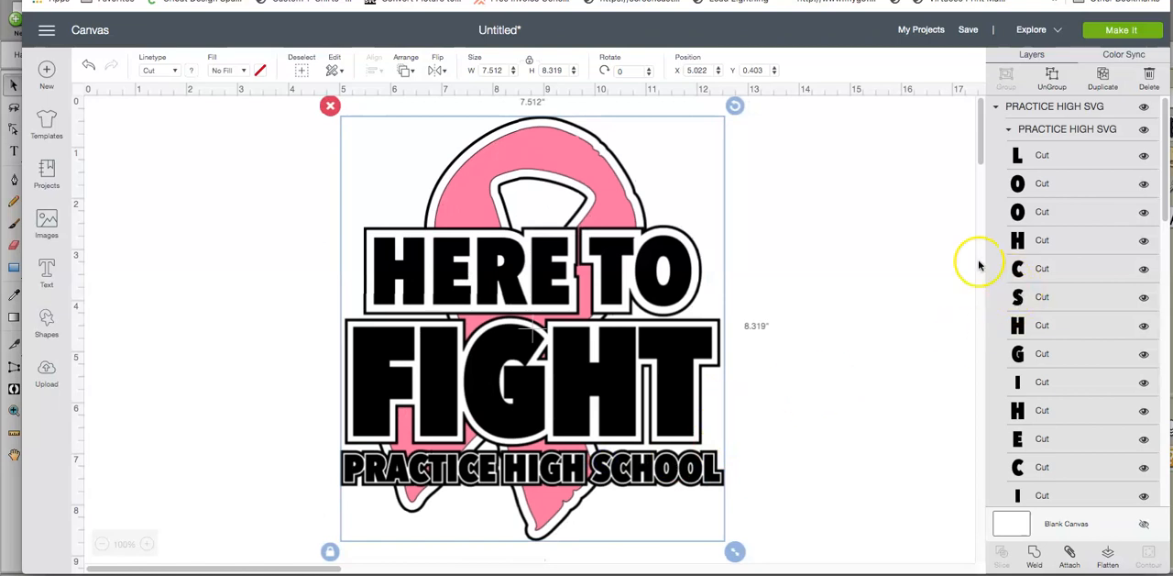
click(882, 196)
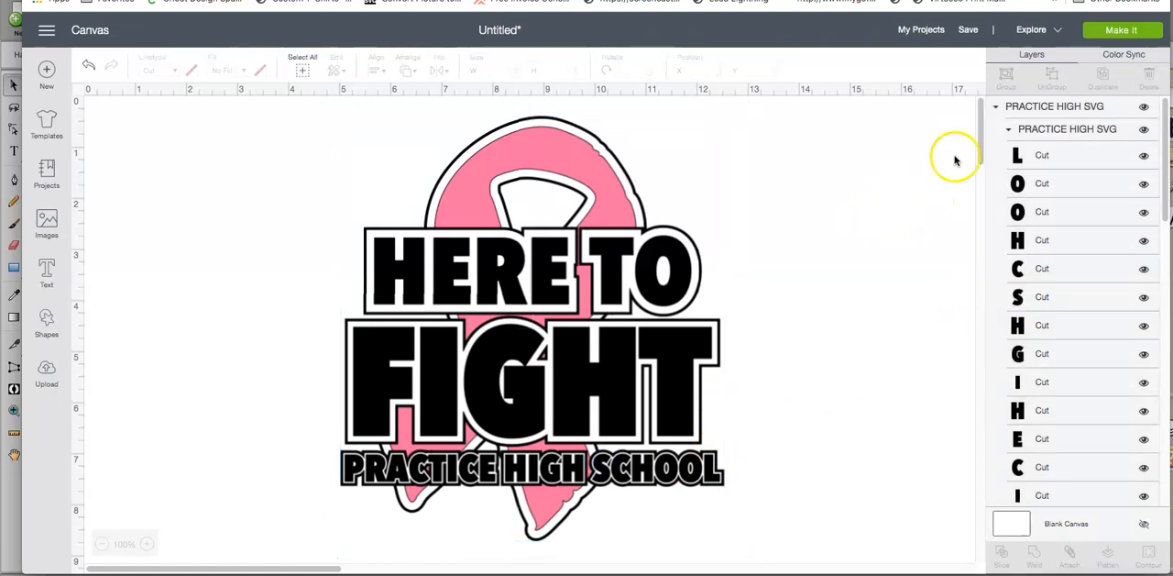
Step: Weld the white backing layers of HERE TO and FIGHT into one layer
scroll(1053, 266, down, 1)
scroll(1052, 266, down, 2)
scroll(1053, 266, up, 2)
scroll(1051, 265, down, 5)
scroll(1051, 265, down, 10)
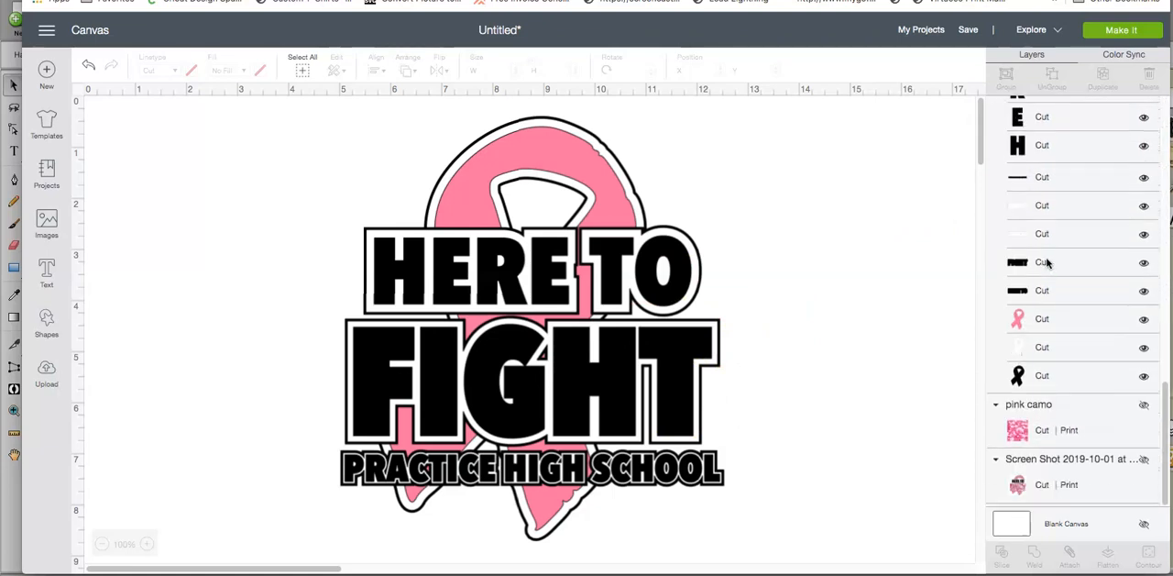
click(1040, 212)
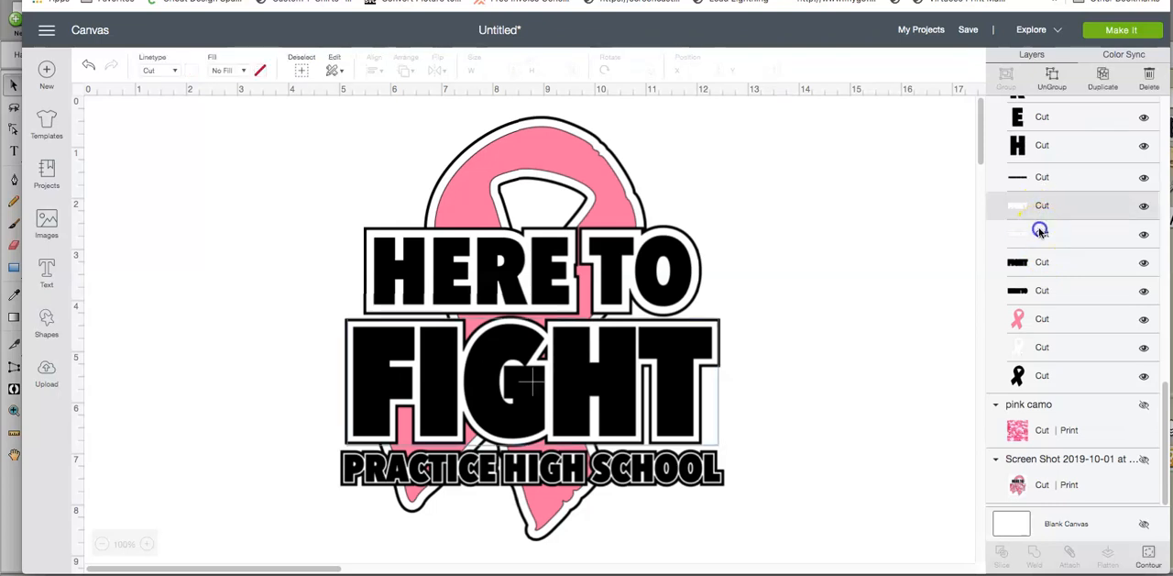
click(1039, 233)
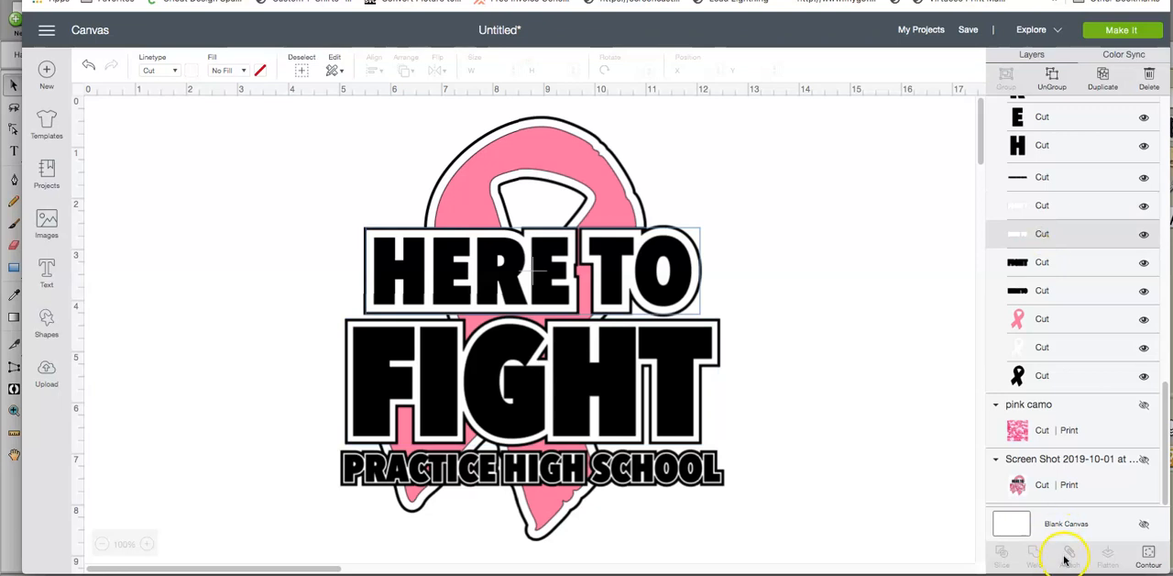
click(1034, 211)
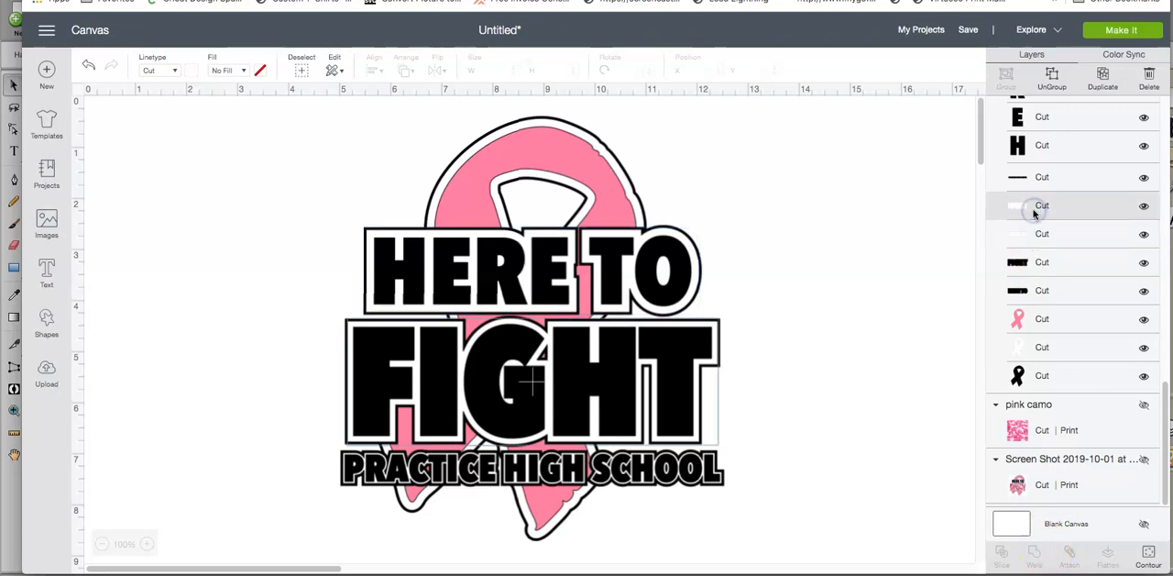
shift+click(1034, 236)
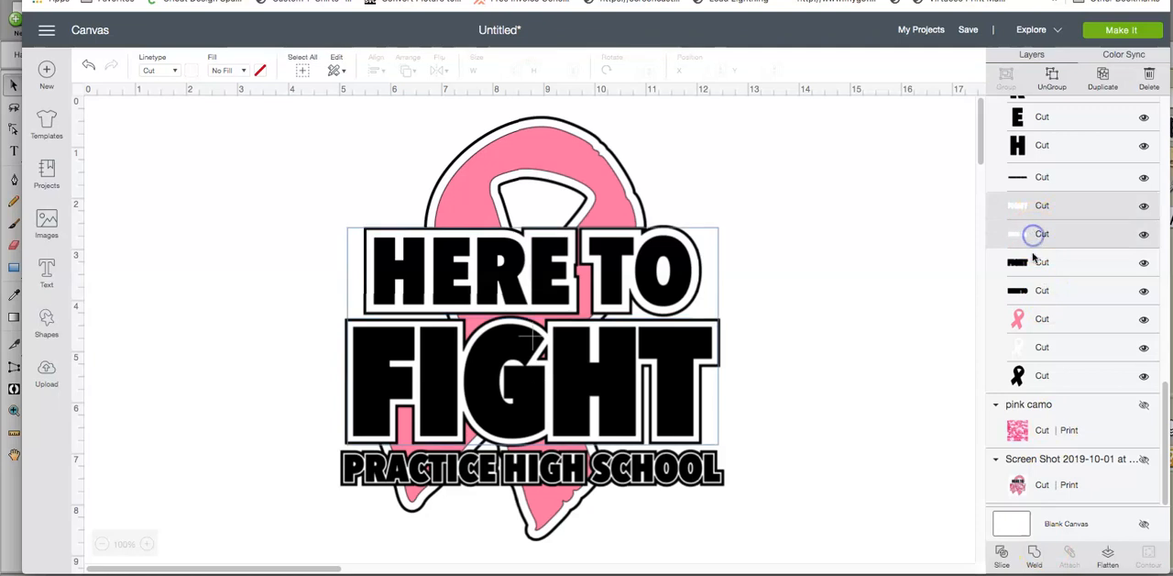
click(1037, 555)
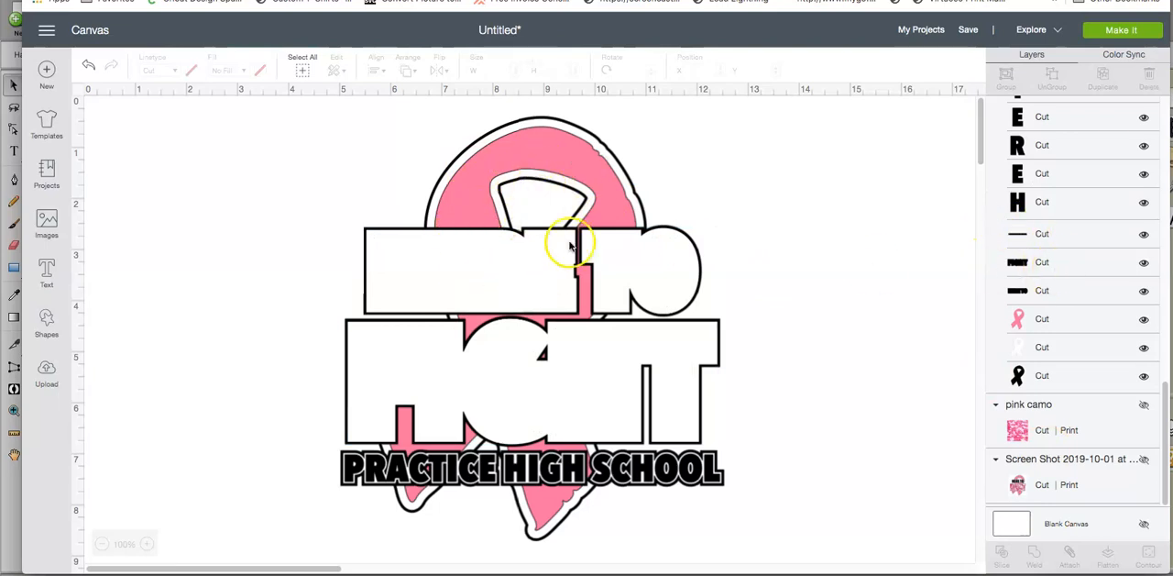
Step: Weld the group of black HERE TO letters into a single layer
scroll(1012, 284, up, 5)
scroll(1014, 286, down, 3)
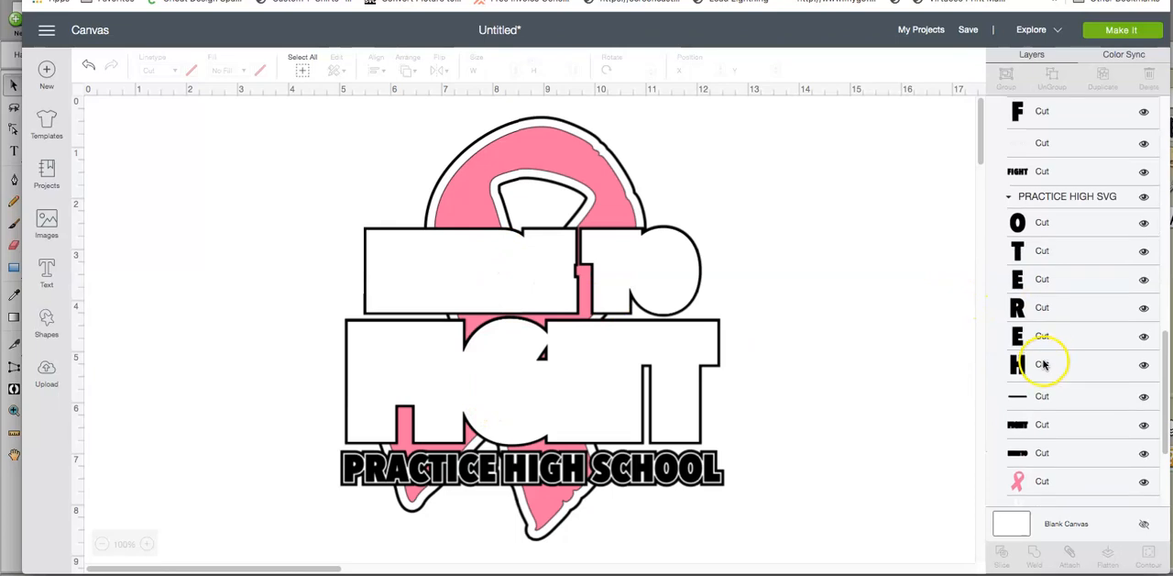
click(1039, 200)
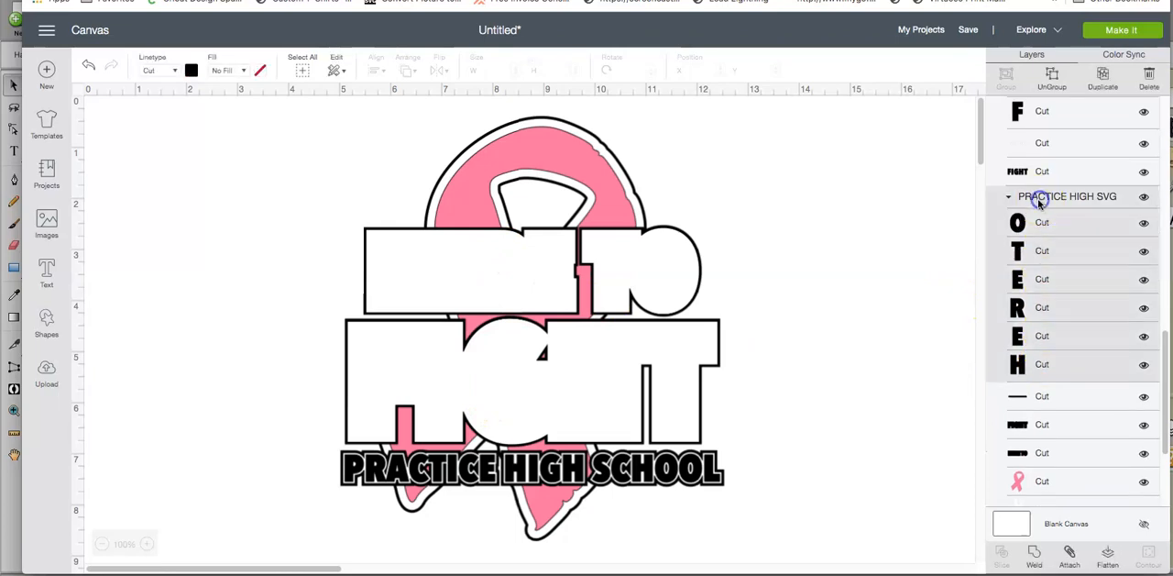
click(1036, 556)
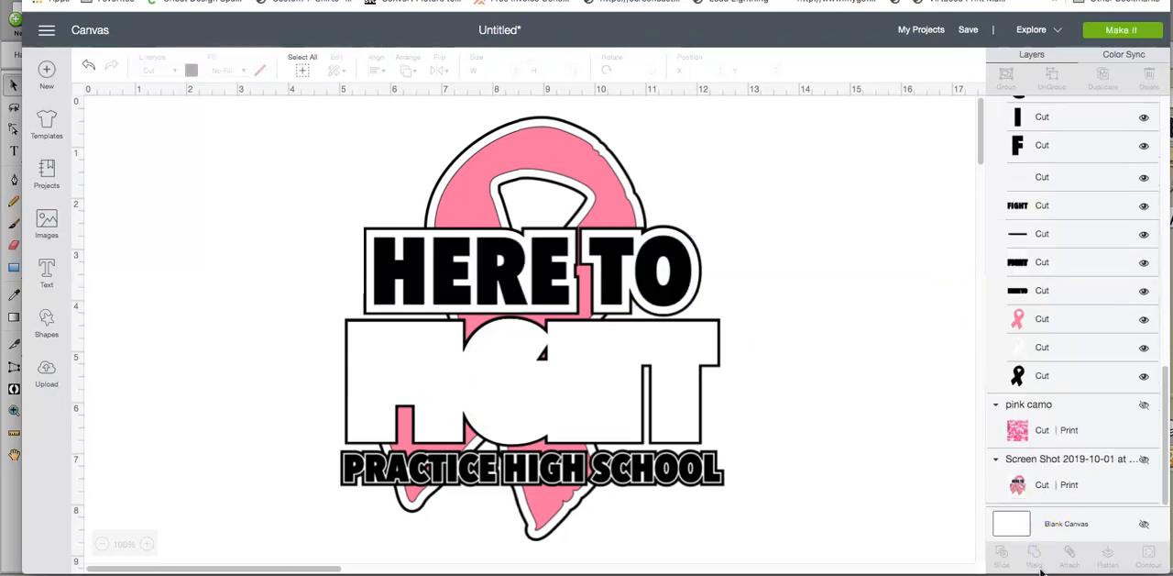
Step: Weld the group of black PRACTICE HIGH SCHOOL letters into a single layer
scroll(1063, 376, up, 10)
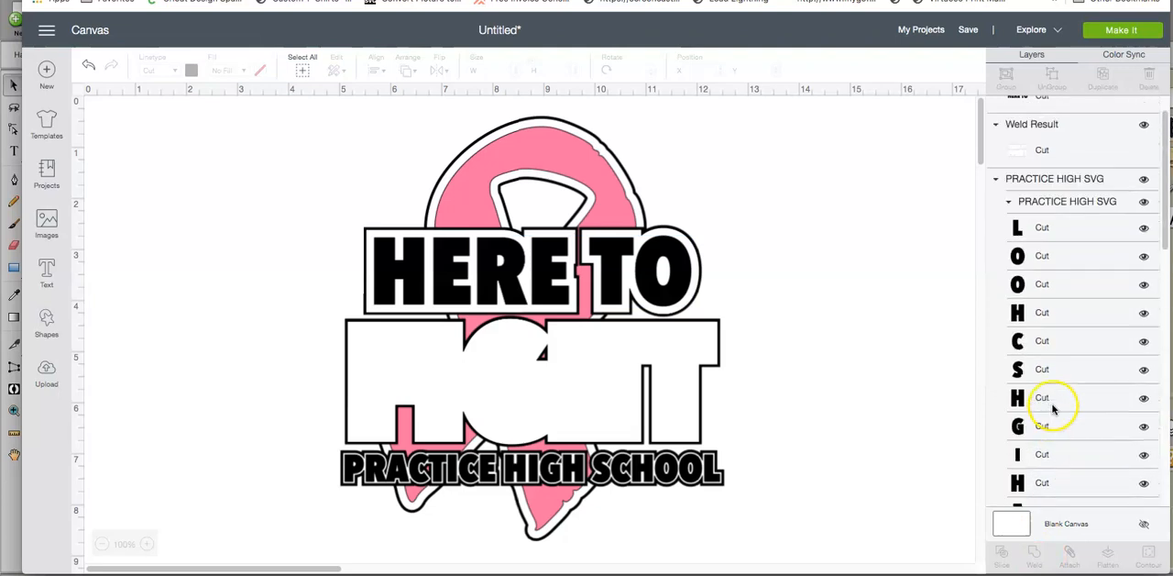
click(1048, 206)
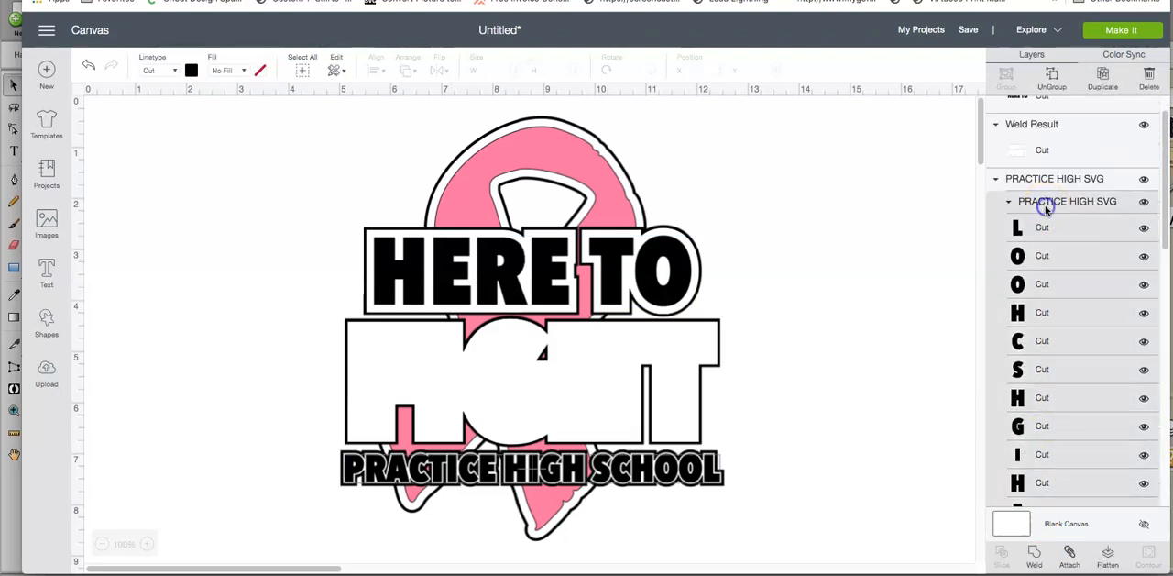
click(1033, 555)
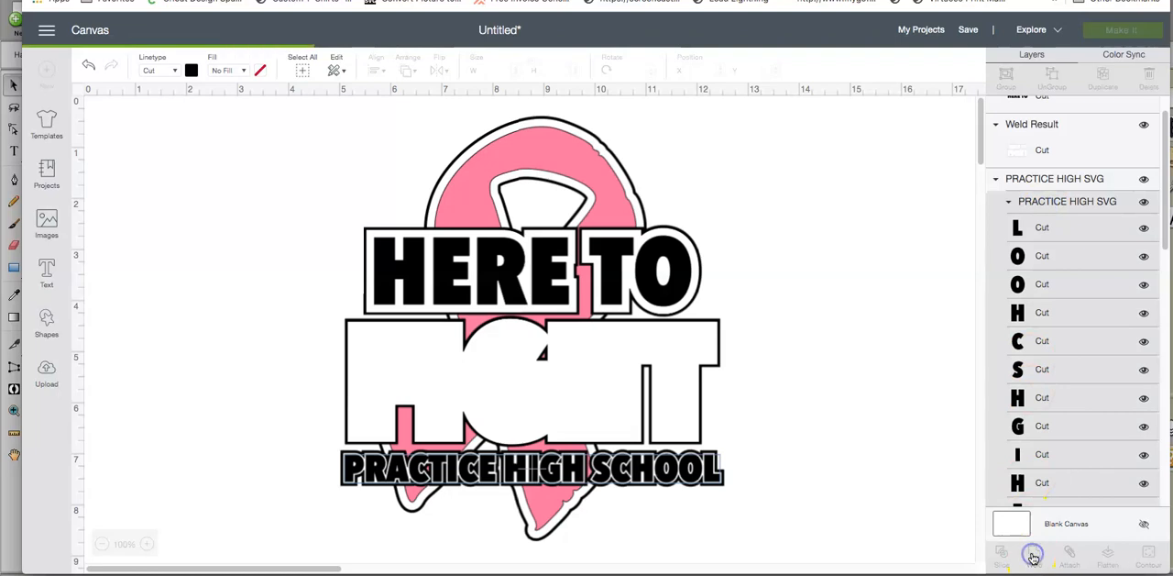
Step: Weld the group of black FIGHT letters into a single layer
scroll(1045, 394, down, 5)
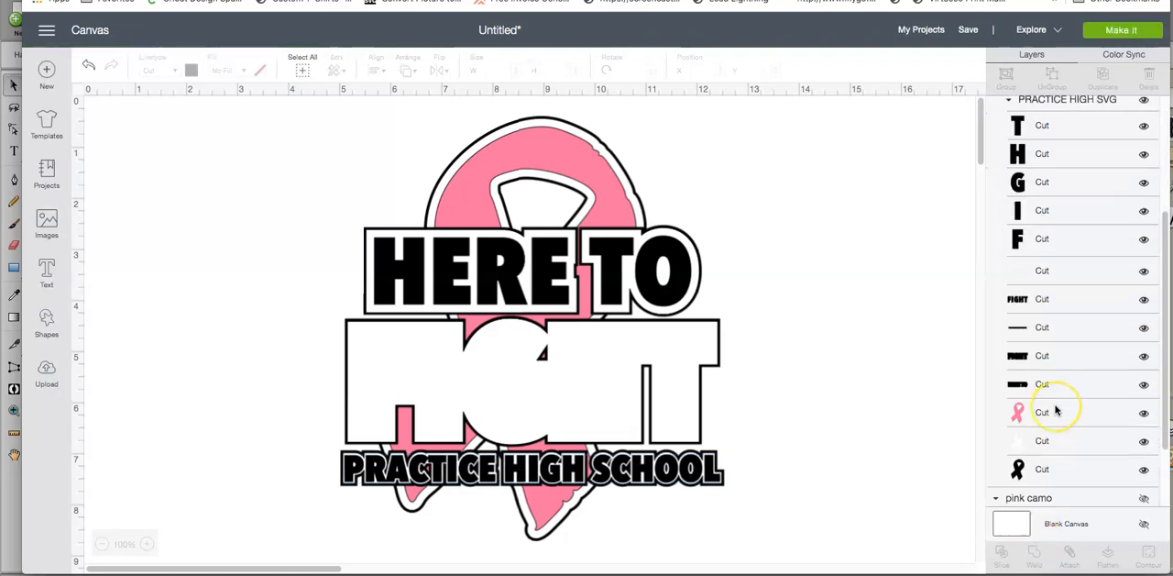
scroll(1058, 406, up, 4)
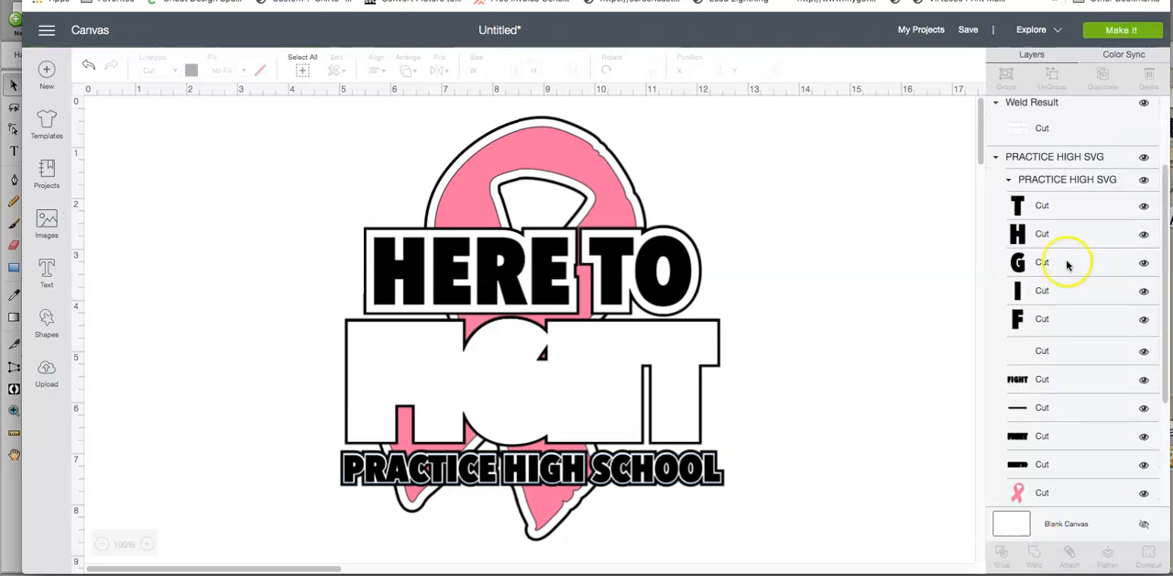
click(1041, 179)
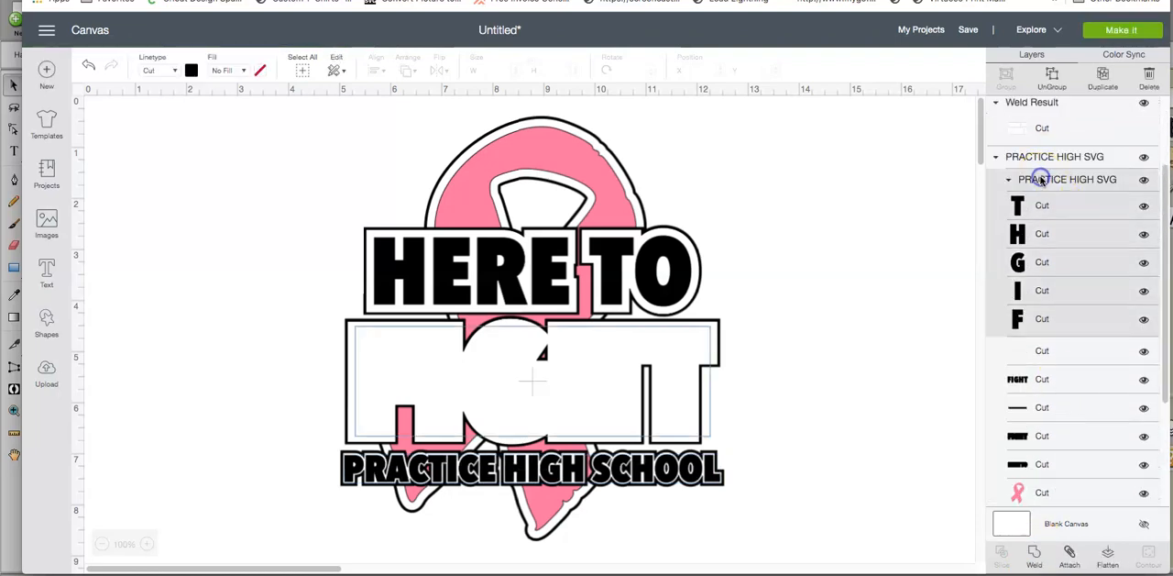
click(1035, 554)
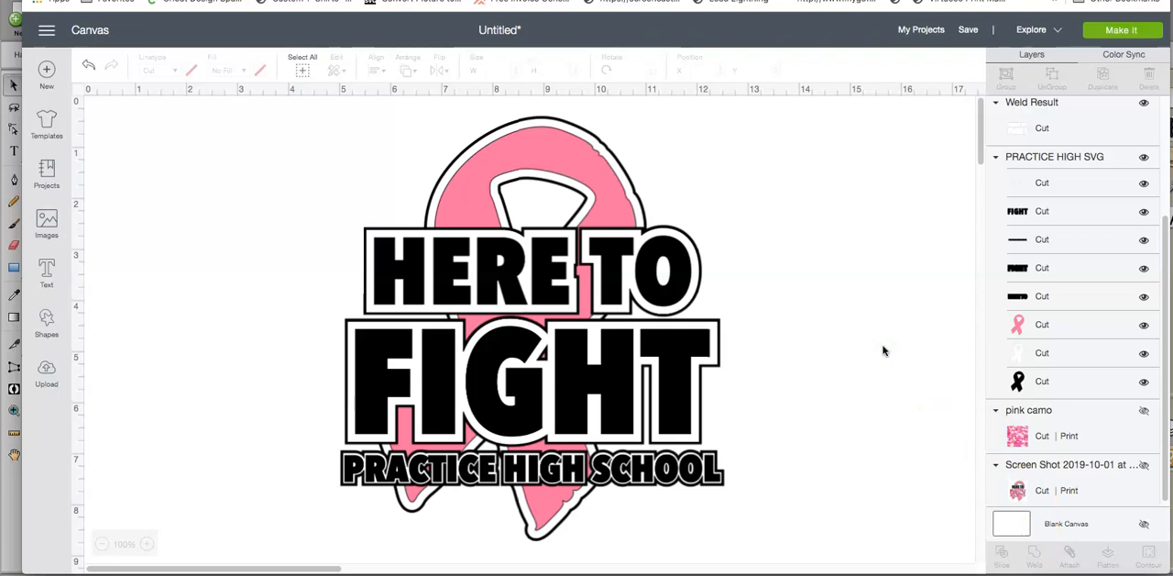
Step: Select all the layers of the design, move them together toward the canvas's left edge, and deselect them
scroll(1007, 303, up, 4)
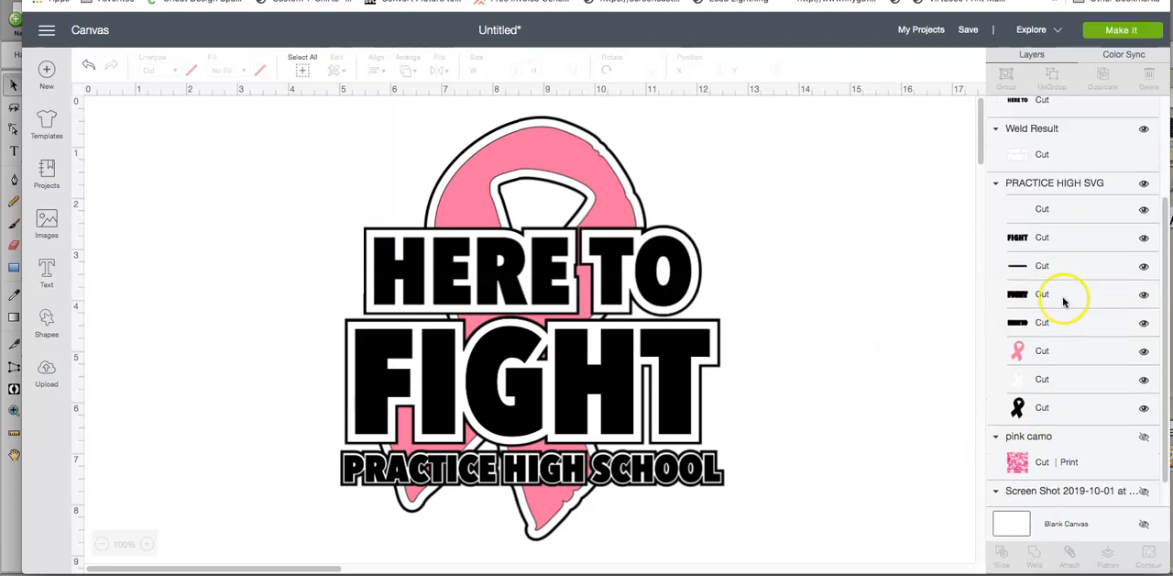
scroll(1037, 376, down, 4)
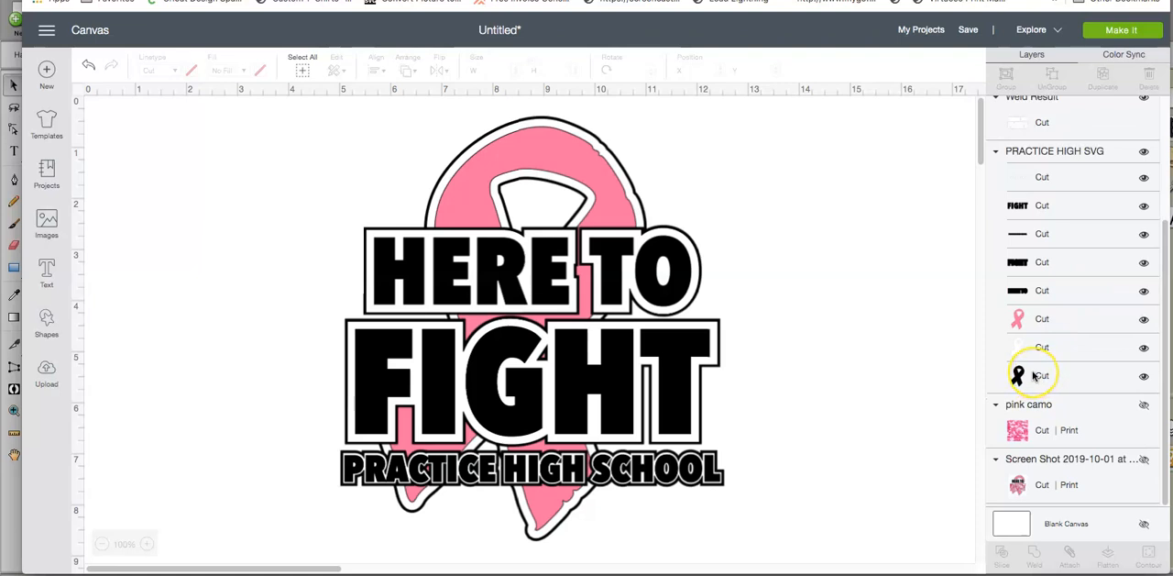
drag(327, 135, 716, 535)
drag(615, 449, 427, 445)
click(713, 408)
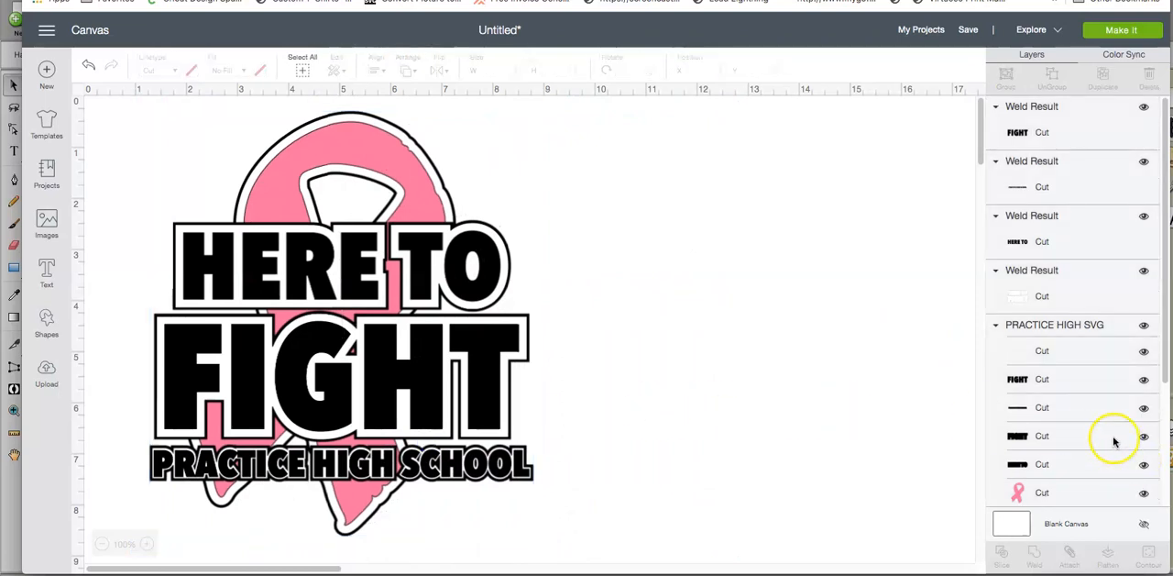
Step: Show the hidden pink camo pattern on the canvas
click(1144, 406)
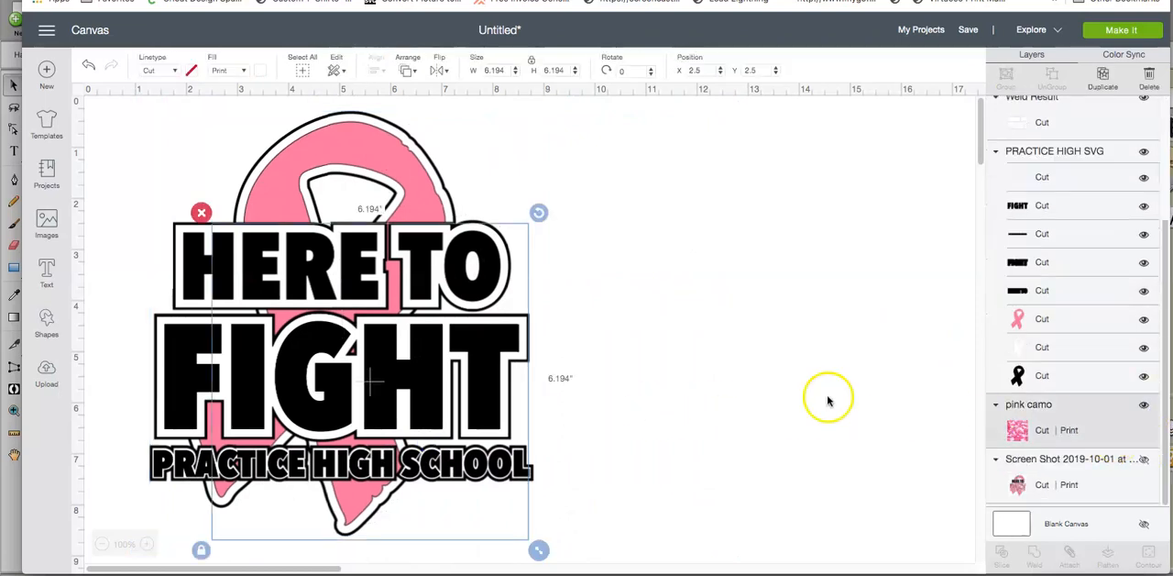
click(398, 419)
drag(671, 375, 712, 337)
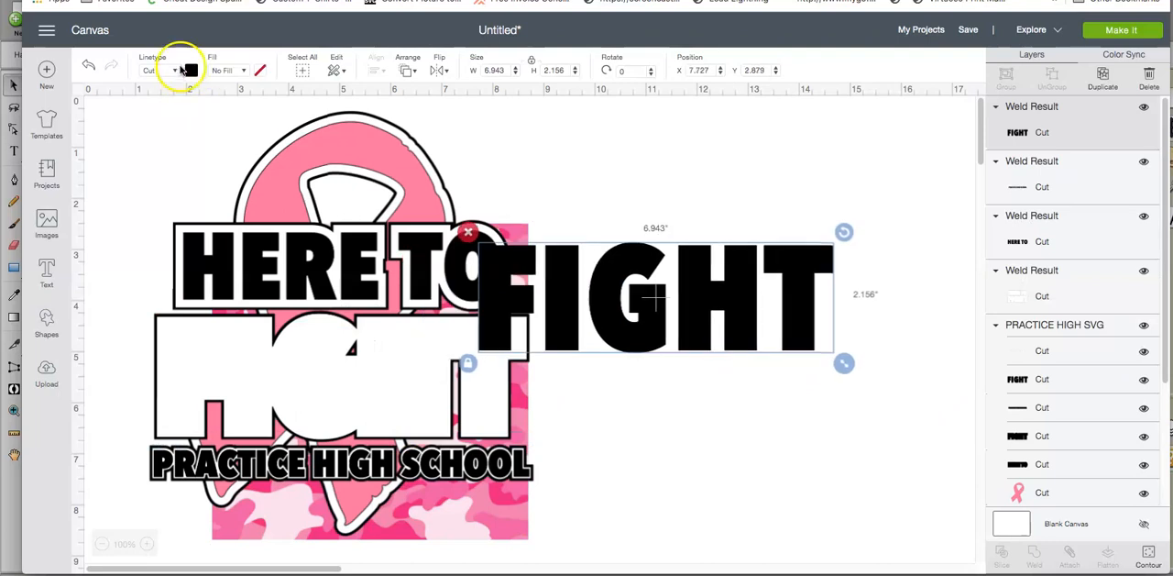
click(93, 68)
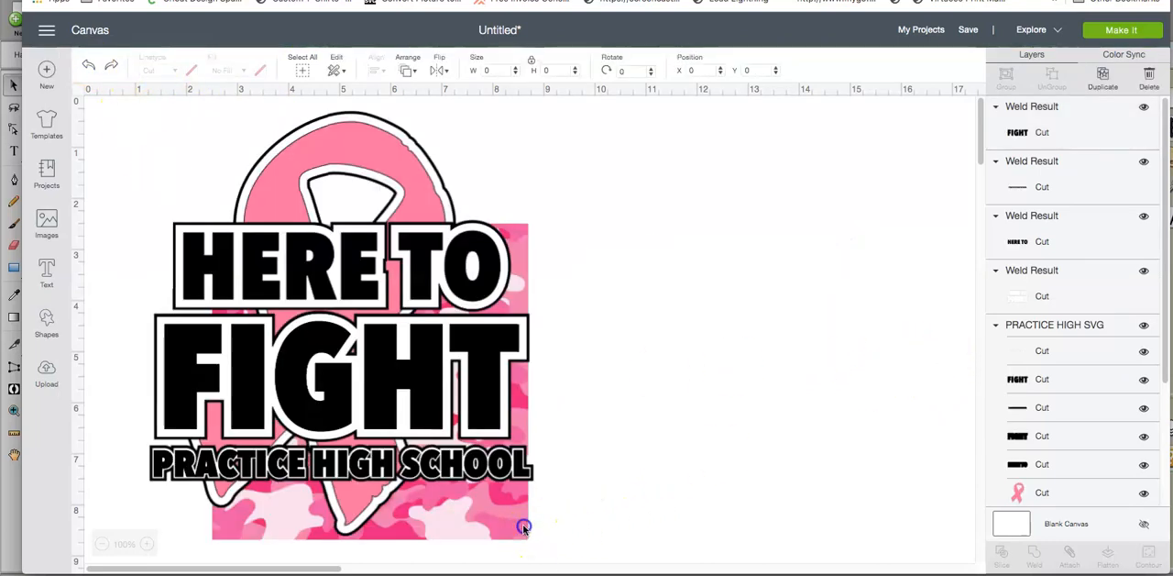
Step: Enlarge the pink camo square to about 7.54 inches and place it beside the ribbon design, clear of the lettering
click(522, 523)
drag(694, 482, 945, 568)
drag(778, 406, 746, 425)
drag(568, 392, 568, 392)
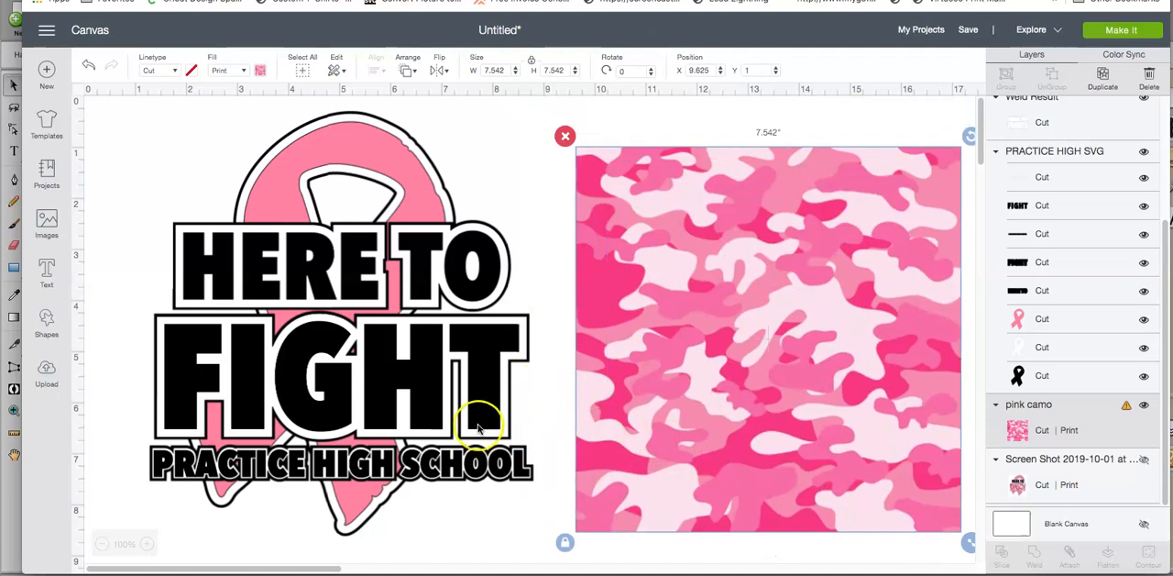
click(478, 425)
drag(478, 425, 903, 397)
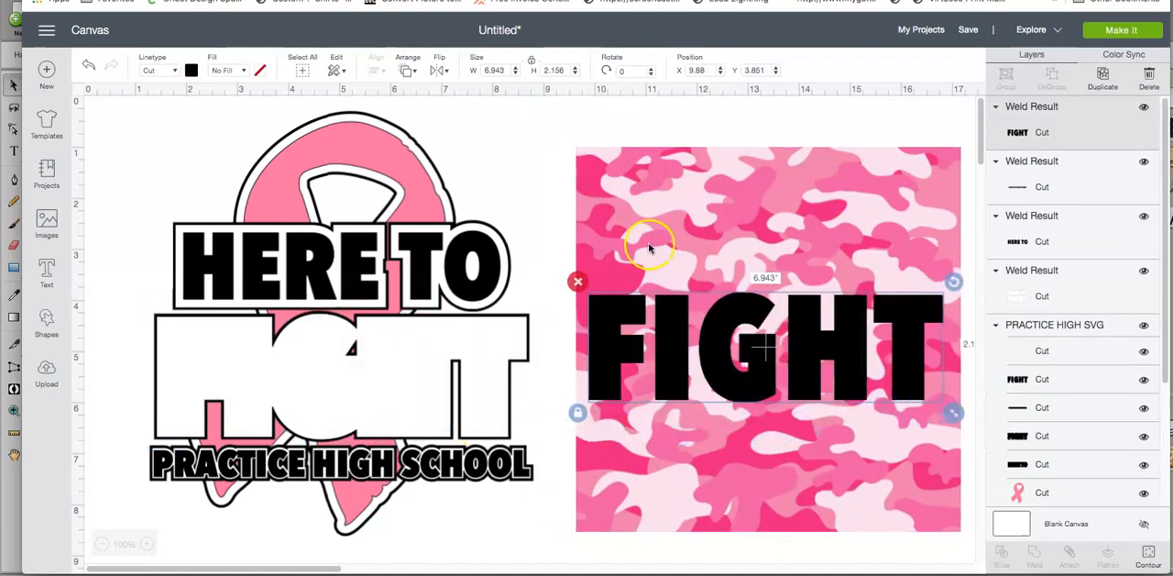
click(88, 66)
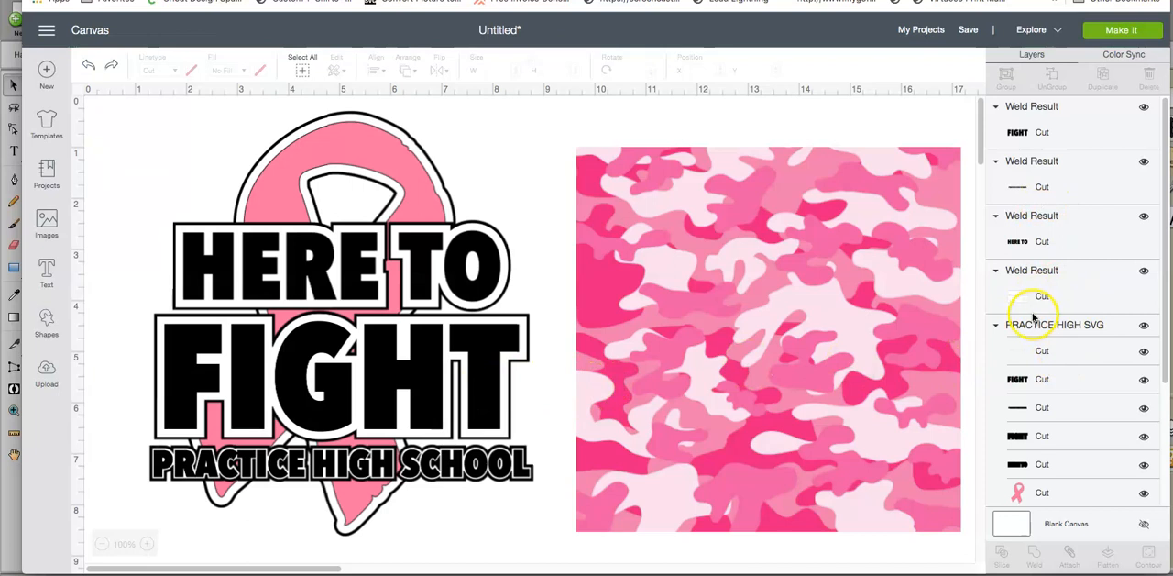
Step: Slice the welded FIGHT layer with the FIGHT layer in the PRACTICE HIGH SVG group
click(1015, 136)
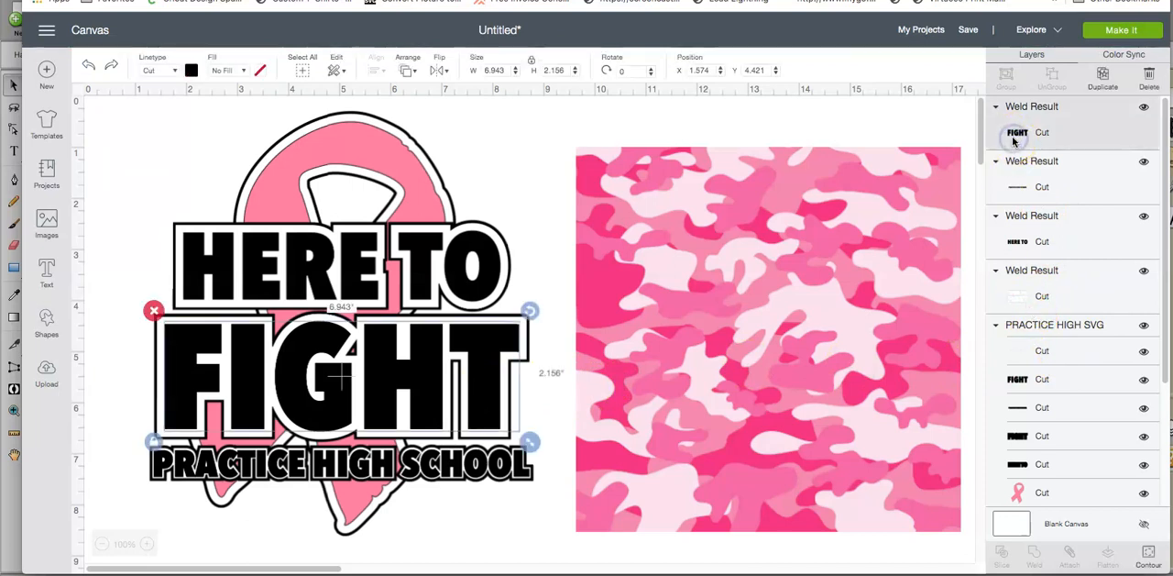
scroll(1018, 243, down, 1)
click(1030, 365)
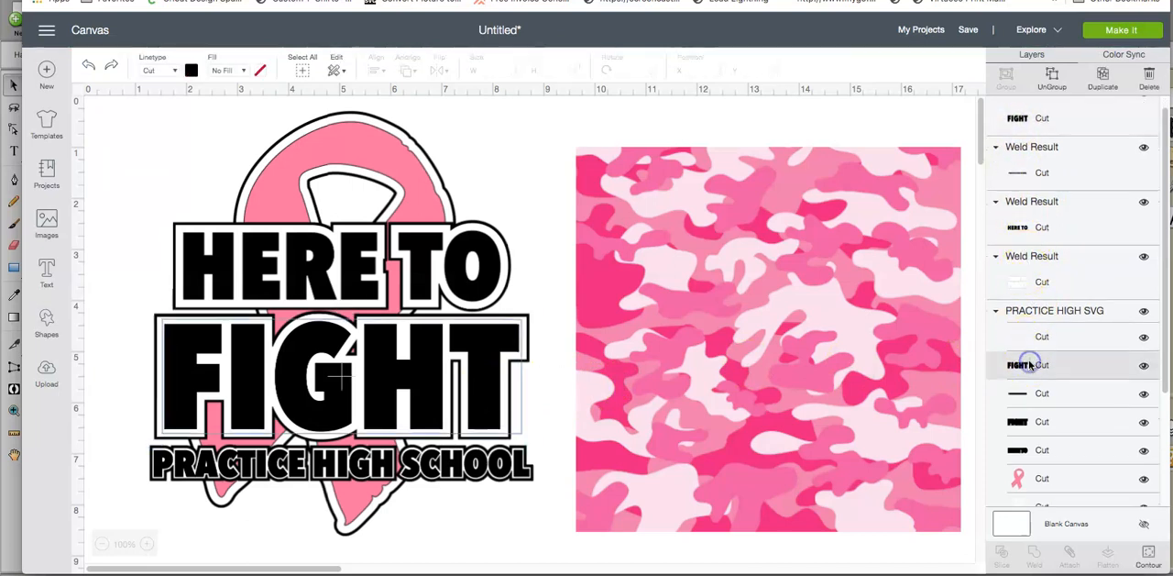
scroll(1028, 363, up, 1)
click(1032, 146)
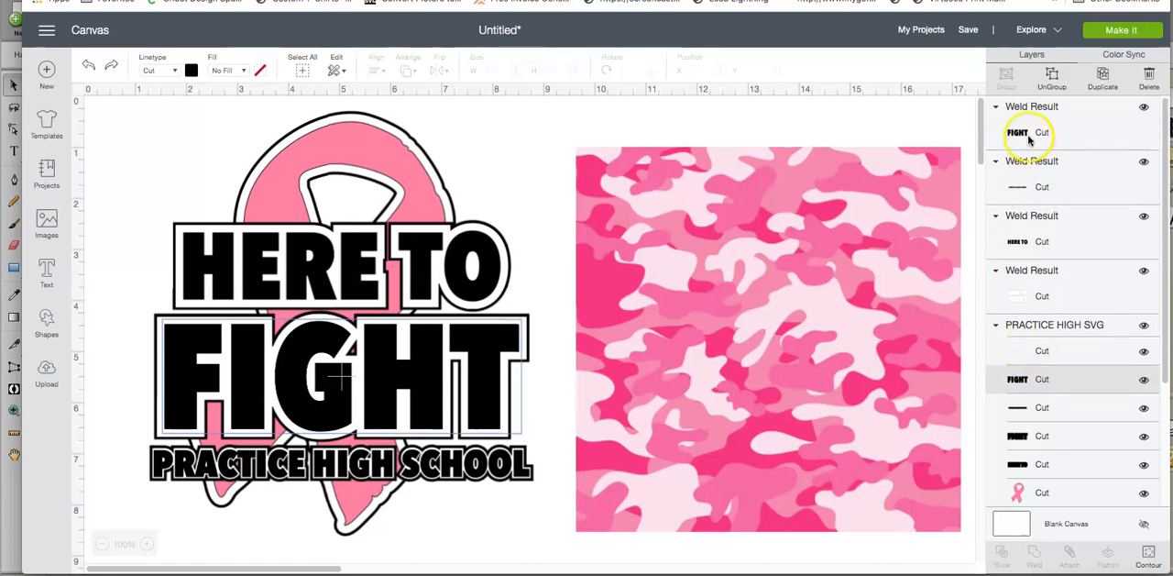
shift+click(1029, 136)
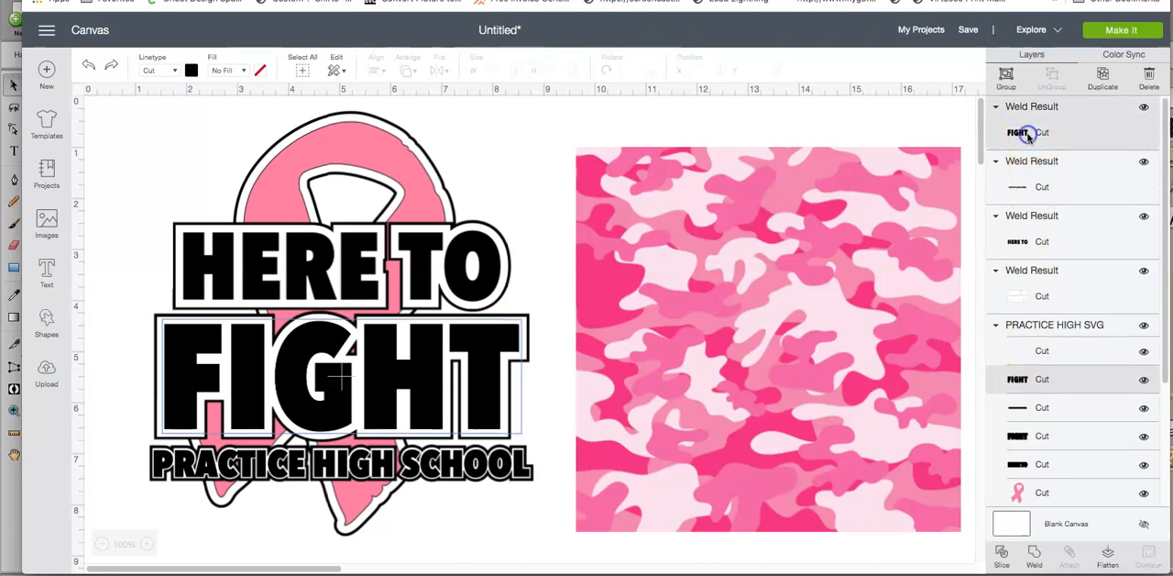
click(1004, 551)
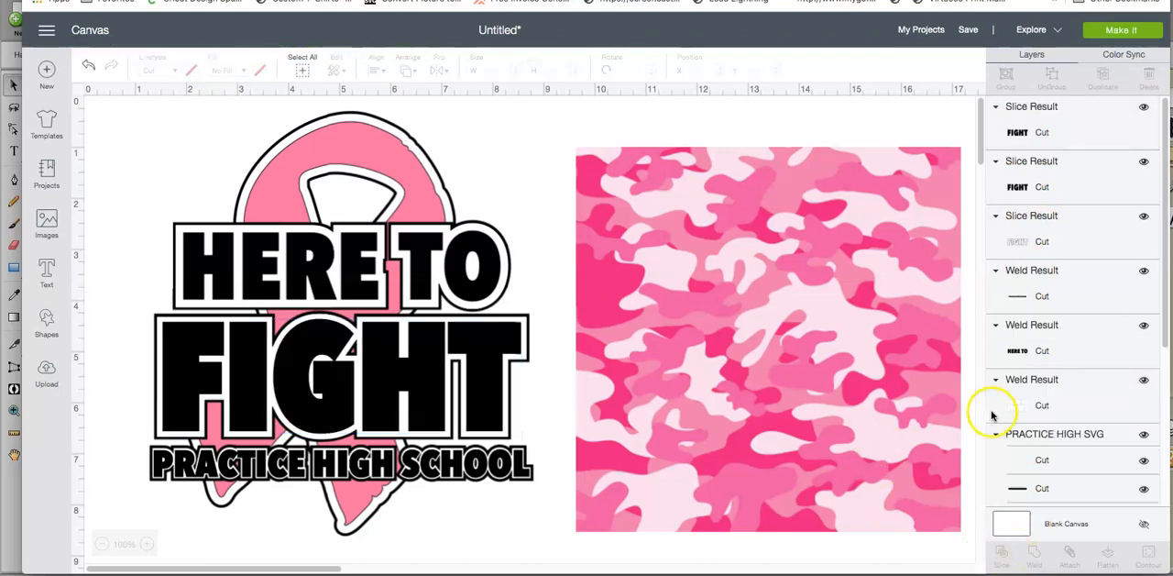
Step: Move one of the two sliced black FIGHT copies off the design and delete it, leaving the other copy in place
drag(419, 375, 741, 392)
drag(429, 393, 826, 254)
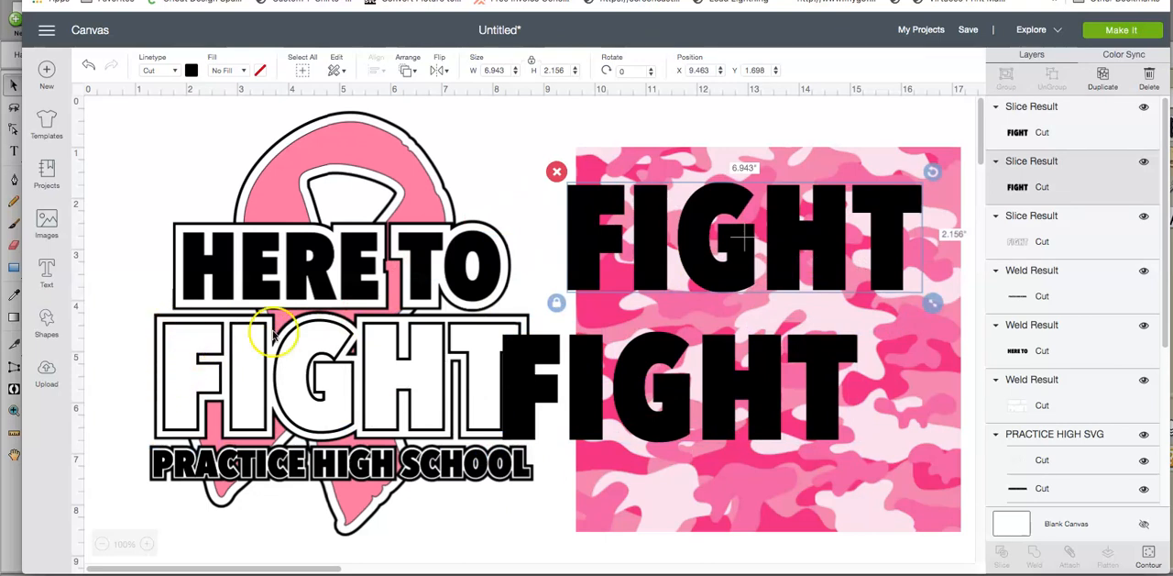
click(89, 67)
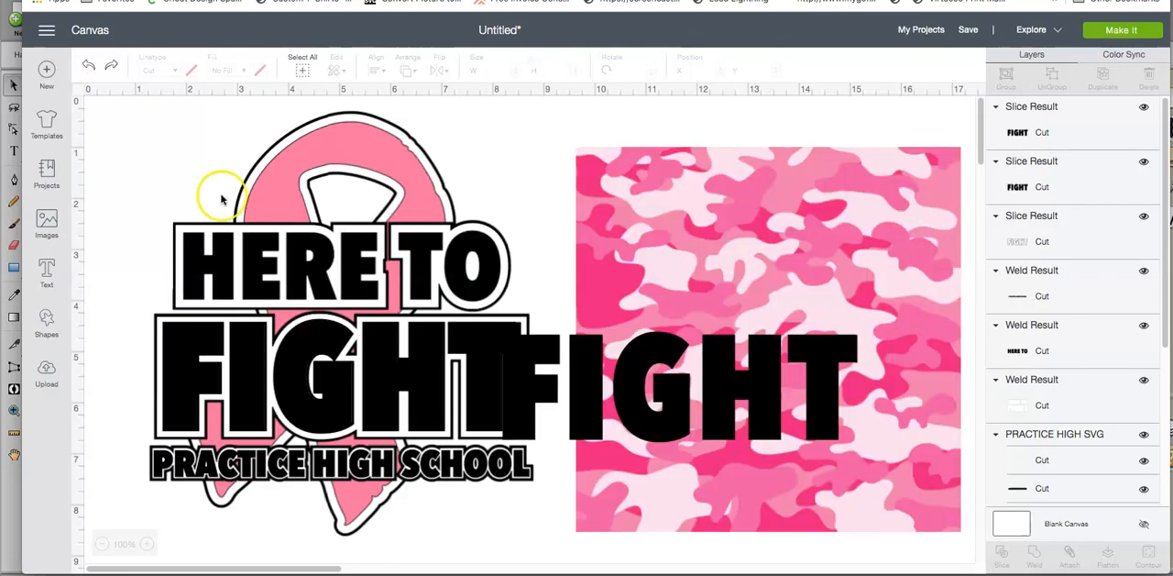
drag(595, 391, 684, 352)
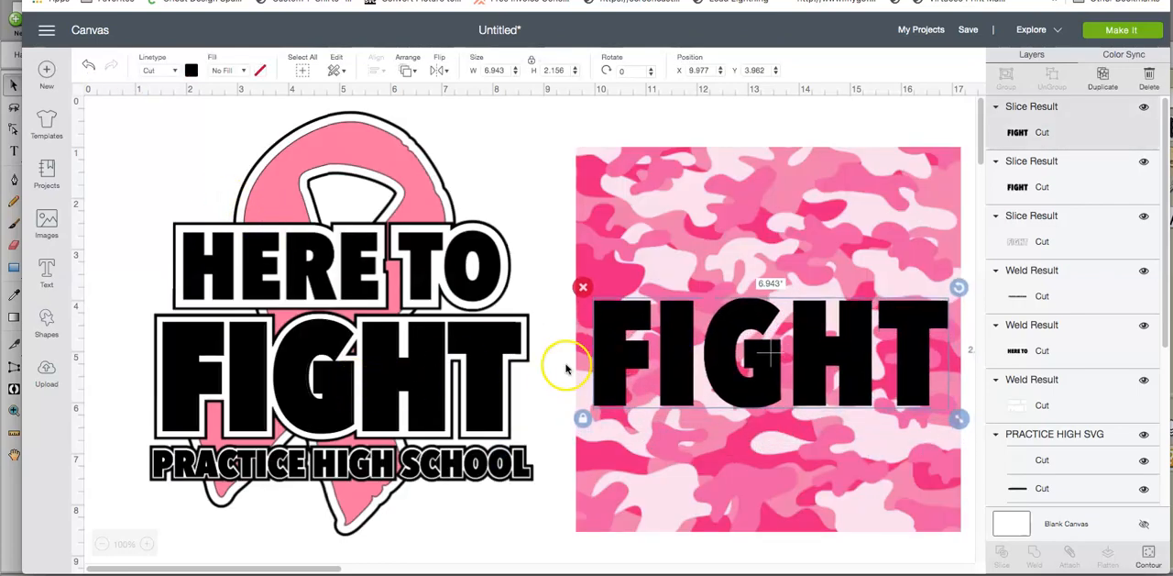
key(Delete)
Step: Move the remaining black FIGHT onto the pink camo square and slice the two together
click(491, 369)
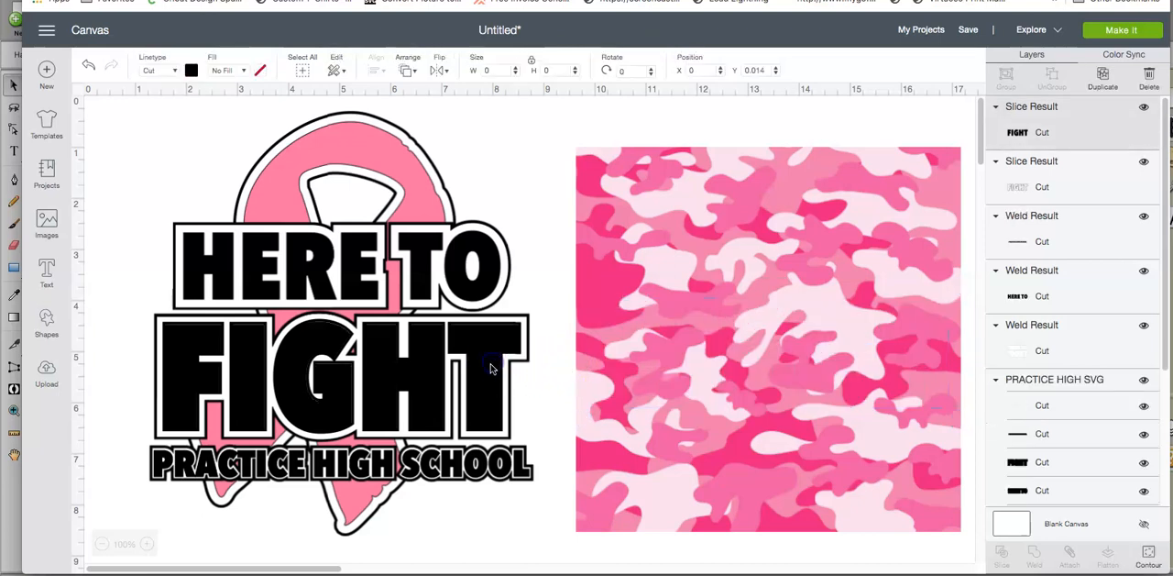
drag(488, 369, 918, 343)
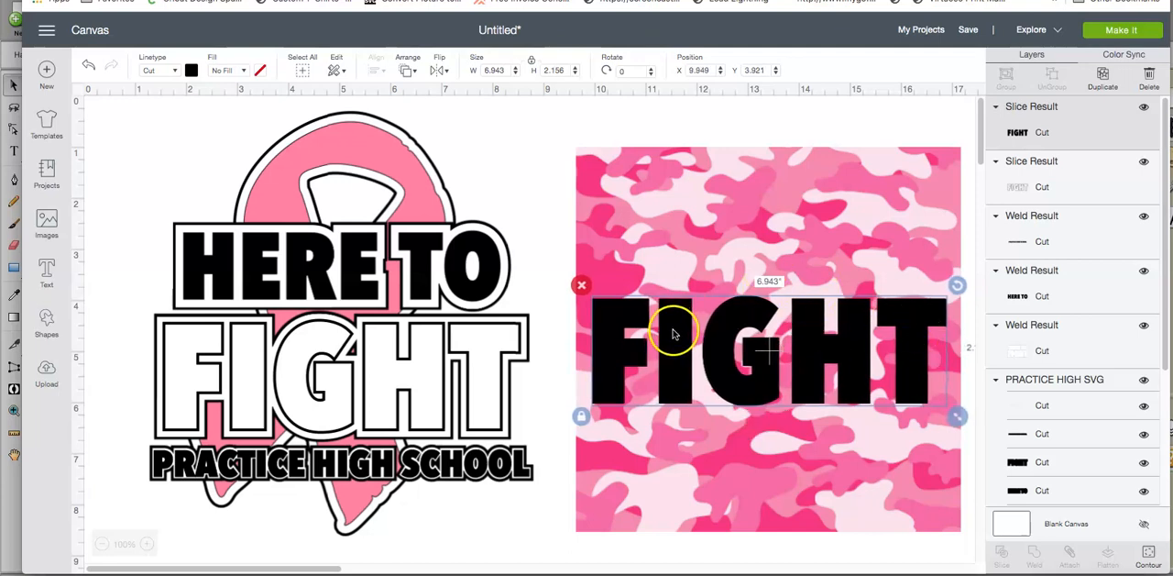
drag(680, 113, 747, 513)
click(1004, 554)
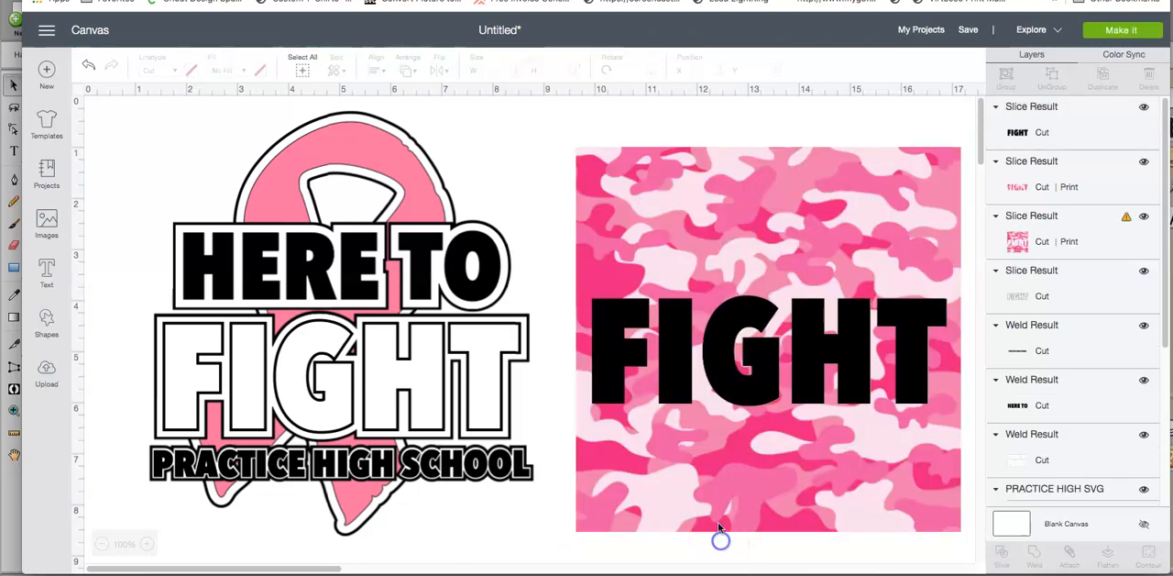
Step: Delete the leftover camo background and black FIGHT, and fit the camo FIGHT letters inside the design's white FIGHT outline
click(717, 506)
key(Delete)
click(671, 394)
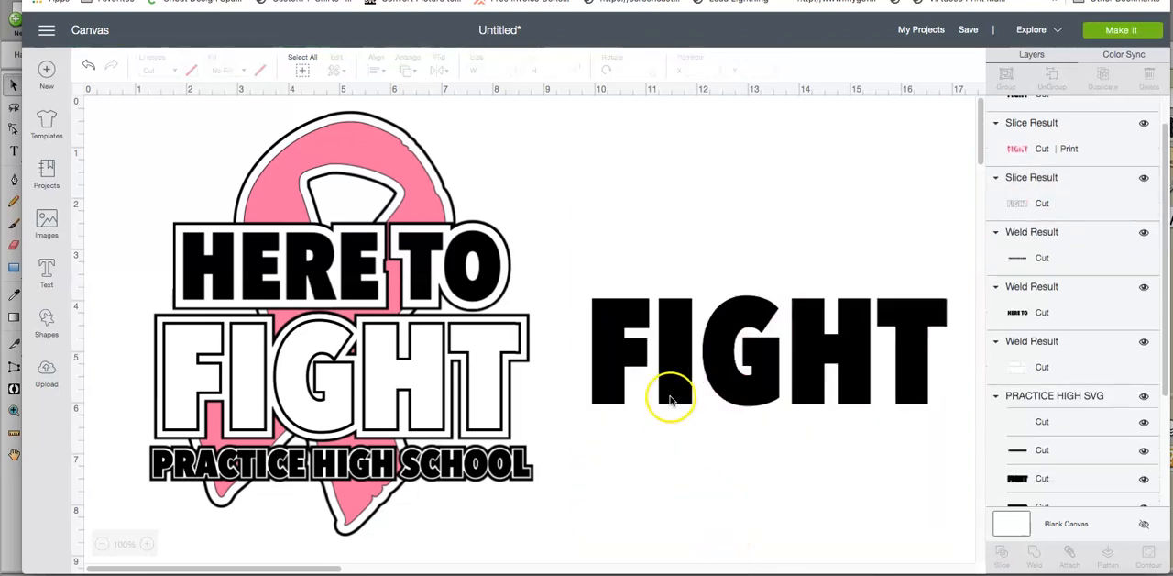
key(Delete)
drag(674, 390, 247, 418)
click(729, 392)
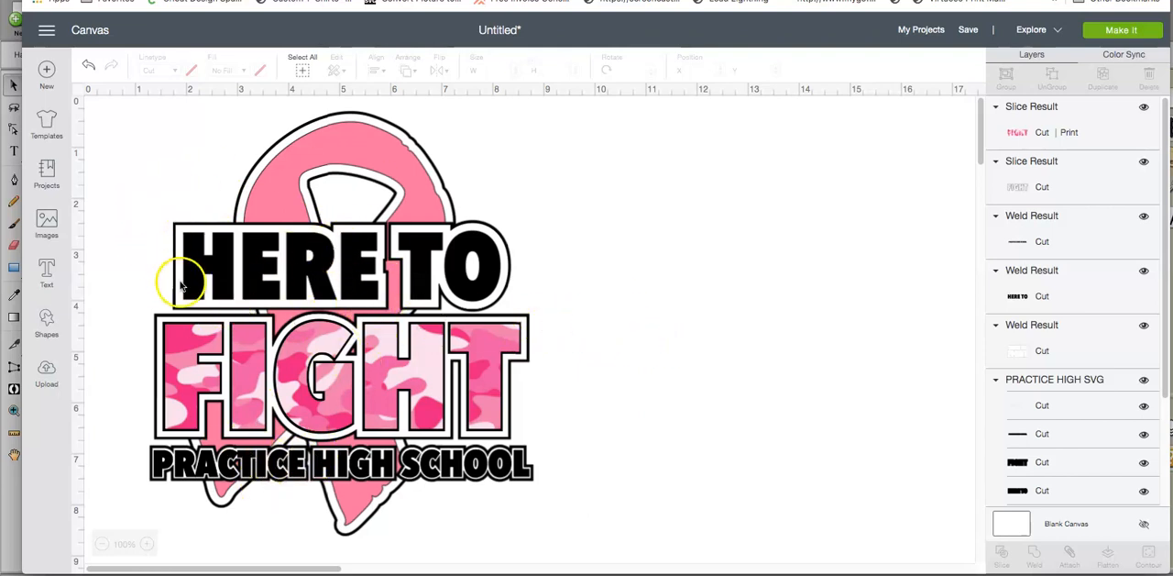
Step: Flatten all the design's layers into one printable image and move it toward the middle of the canvas
click(301, 73)
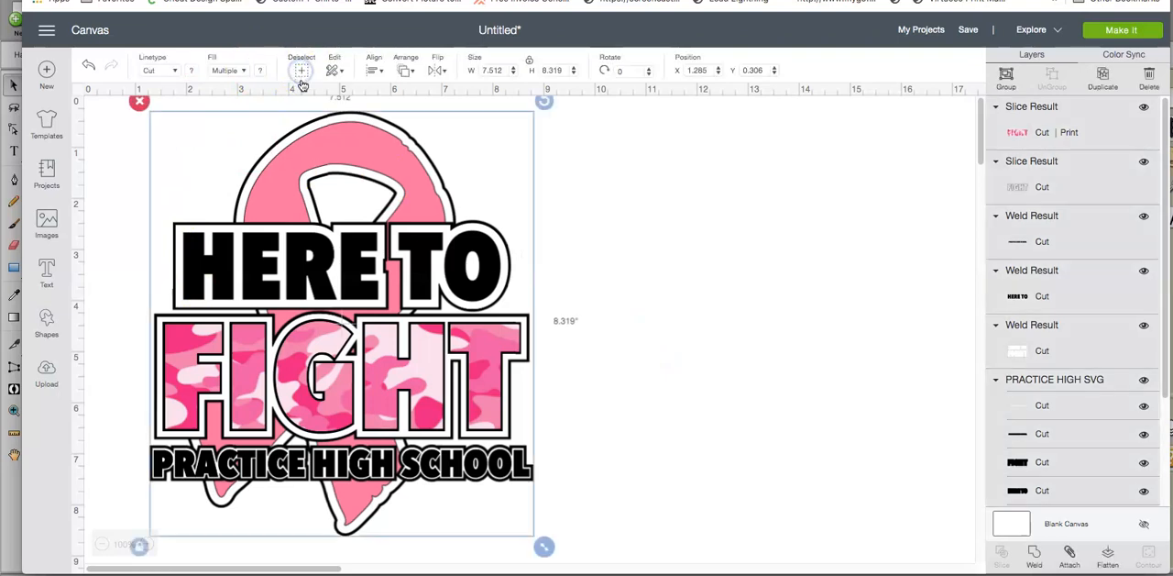
click(1109, 555)
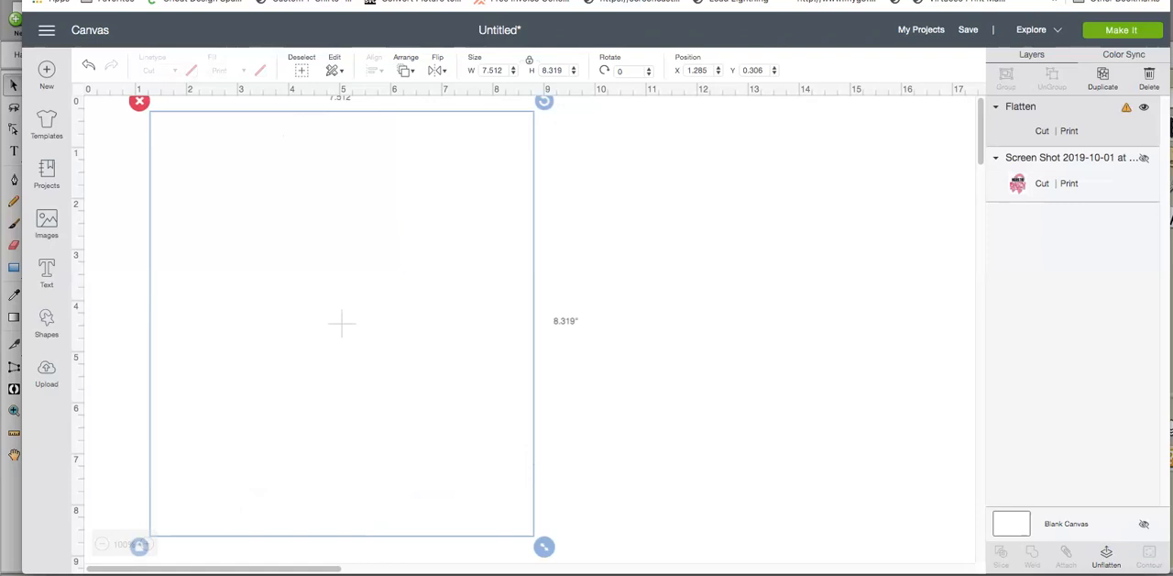
drag(340, 393, 506, 397)
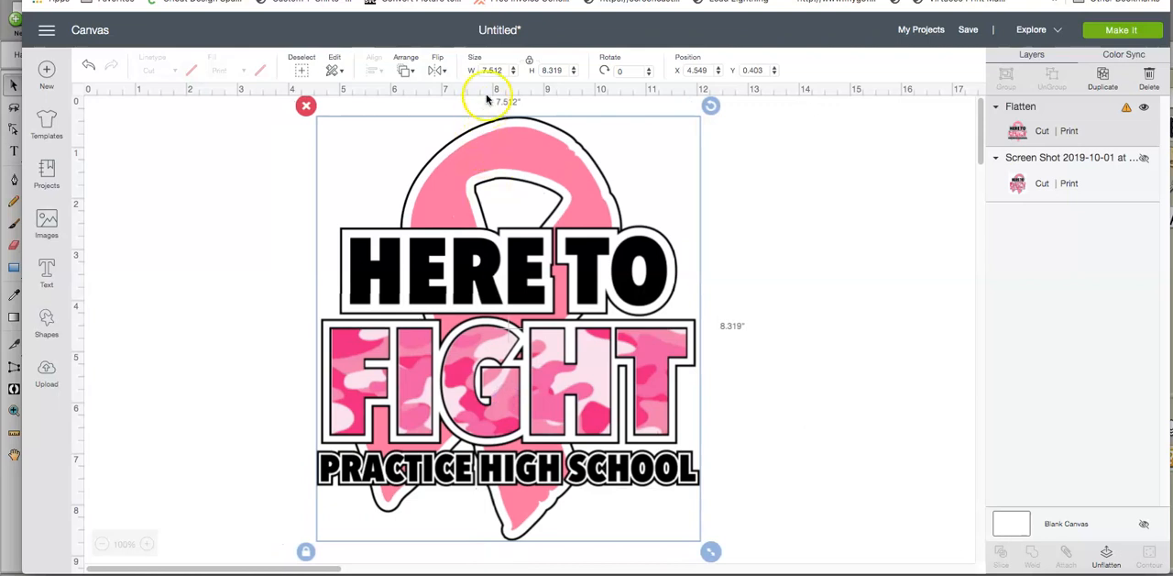
Step: Set the flattened design's height to 9.25 inches, and reduce its width to 6.75 inches with the proportions locked
click(558, 70)
text(9.25)
key(Return)
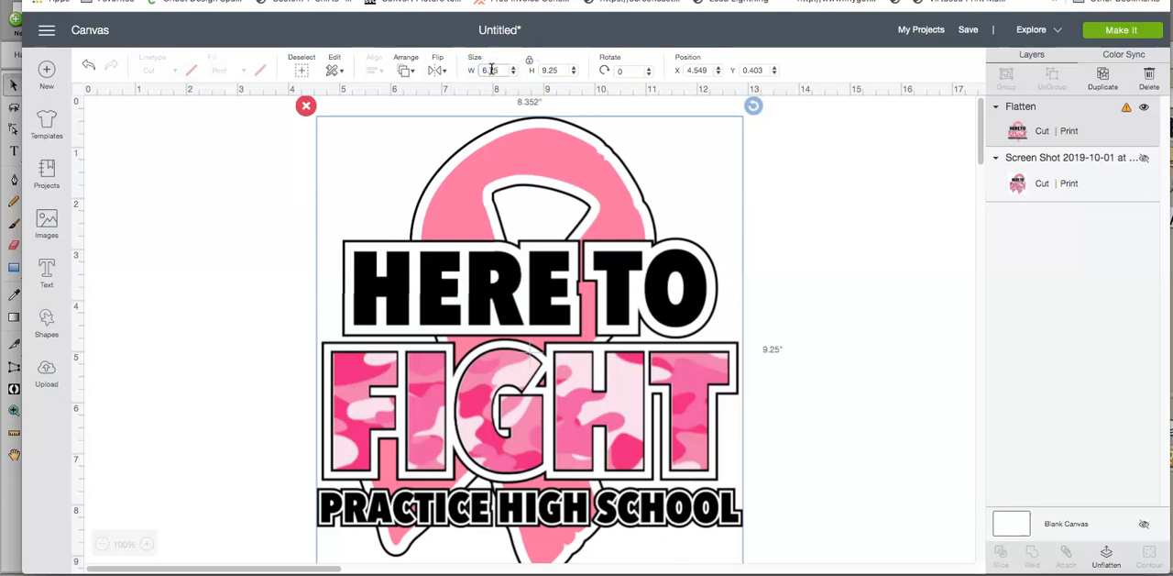
key(Return)
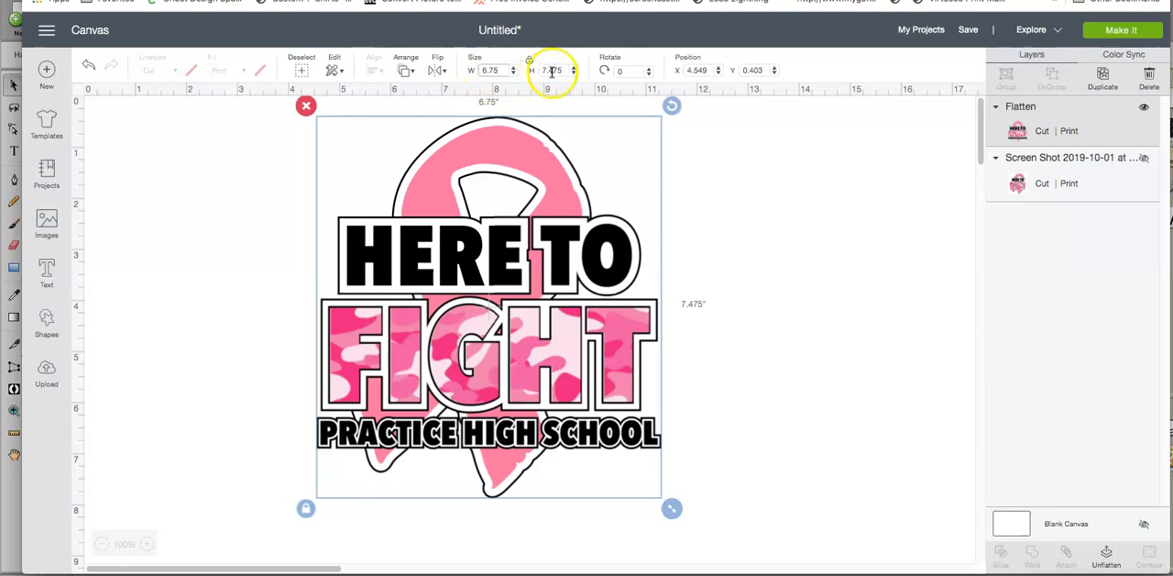
Step: Preview the print-then-cut design on the letter-size mat, continue to the making stage, and open the print setup
click(1120, 31)
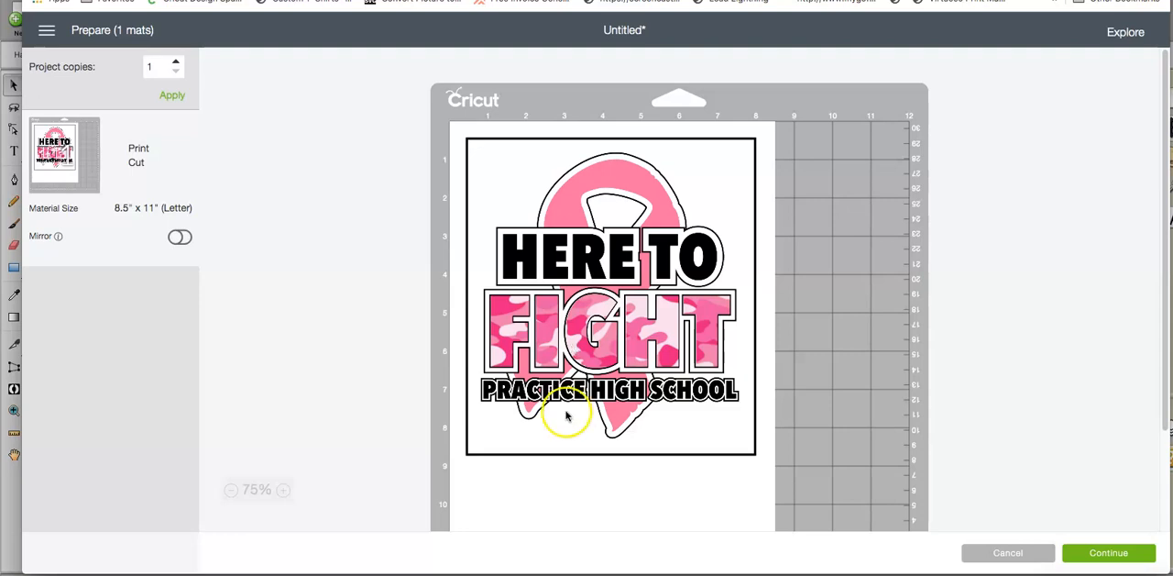
scroll(563, 417, down, 1)
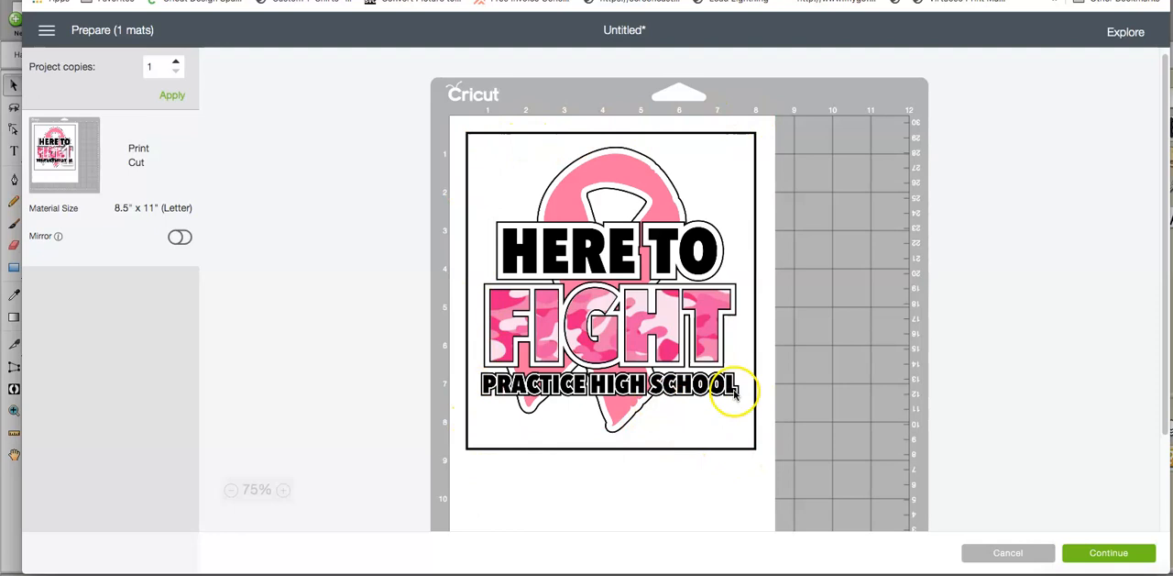
click(1093, 556)
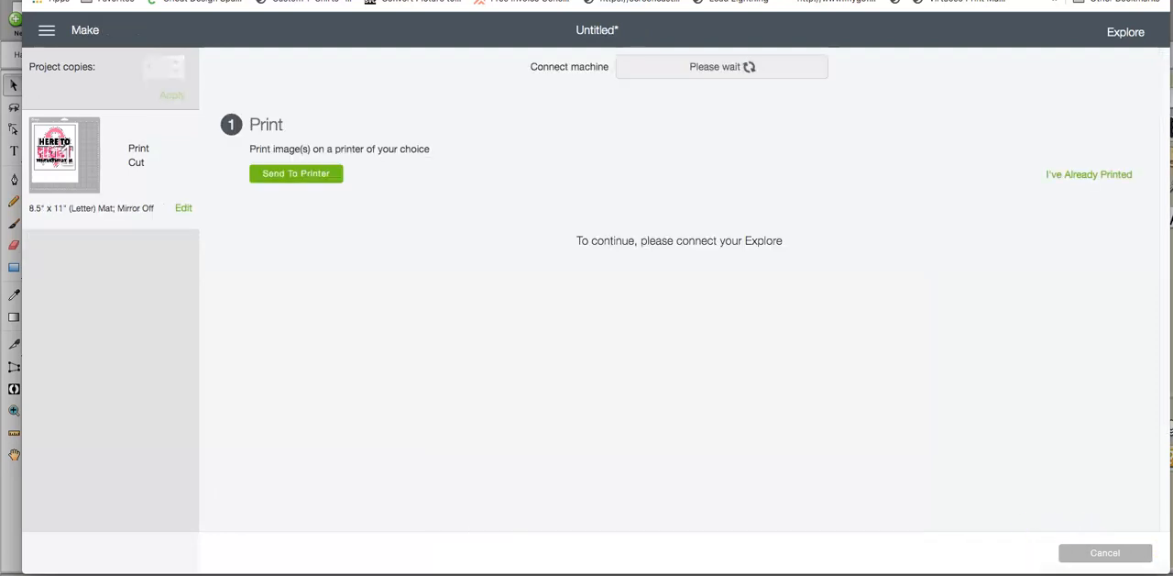
click(317, 176)
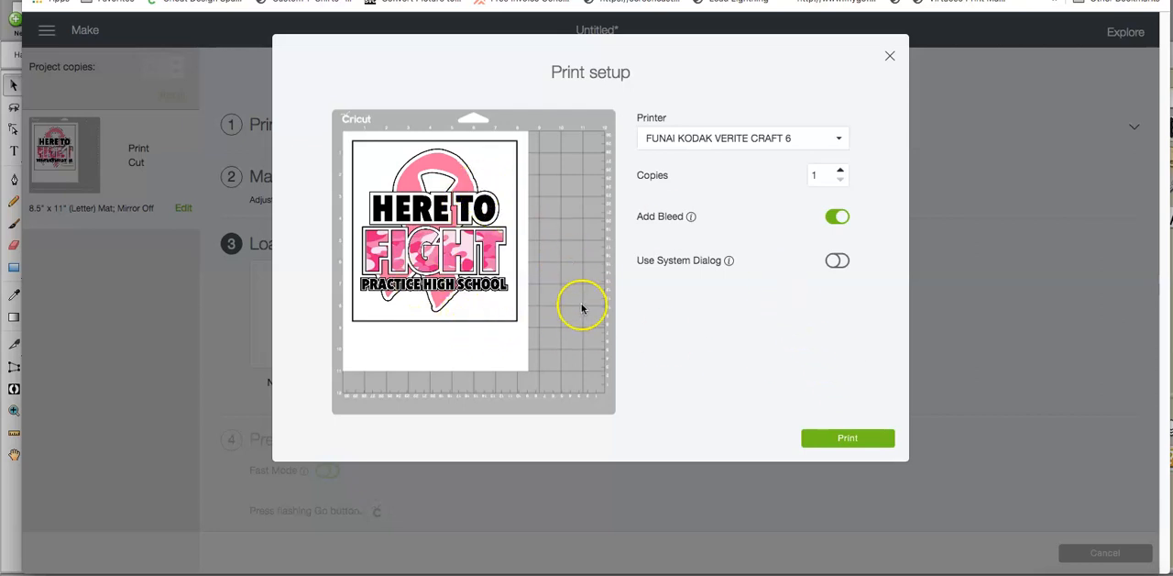
Step: Close the print setup without printing and cancel the project's making stage to return to the canvas
click(887, 57)
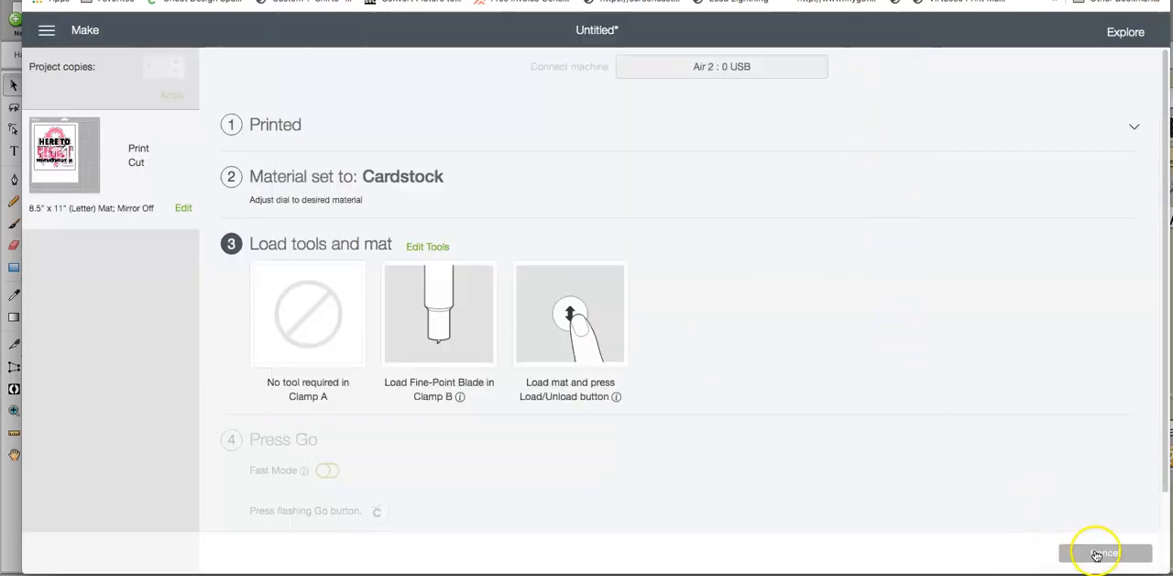
click(1097, 553)
click(650, 56)
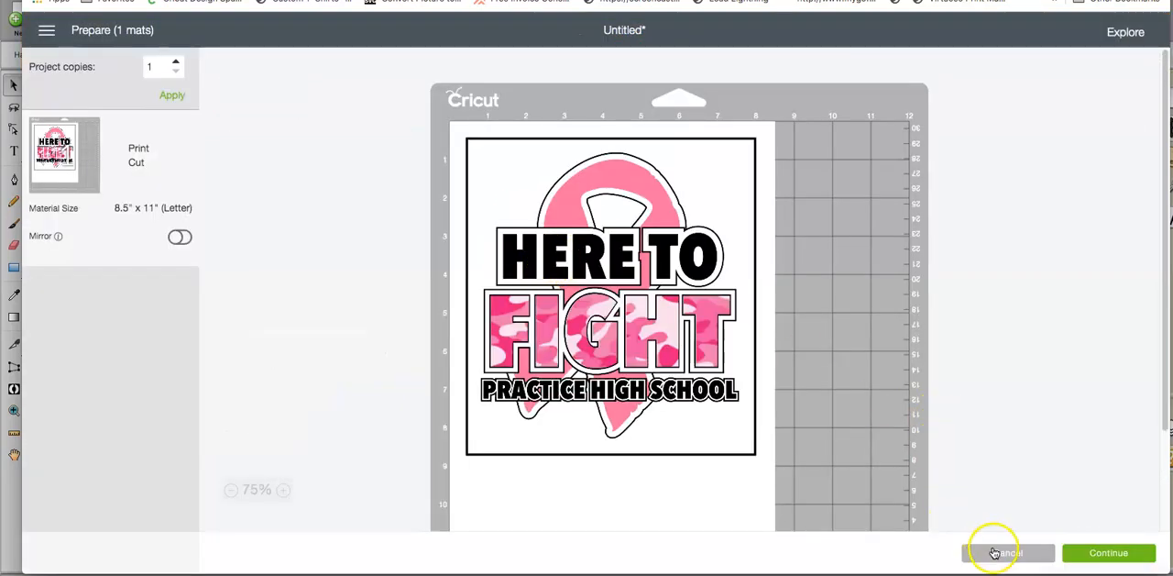
click(995, 553)
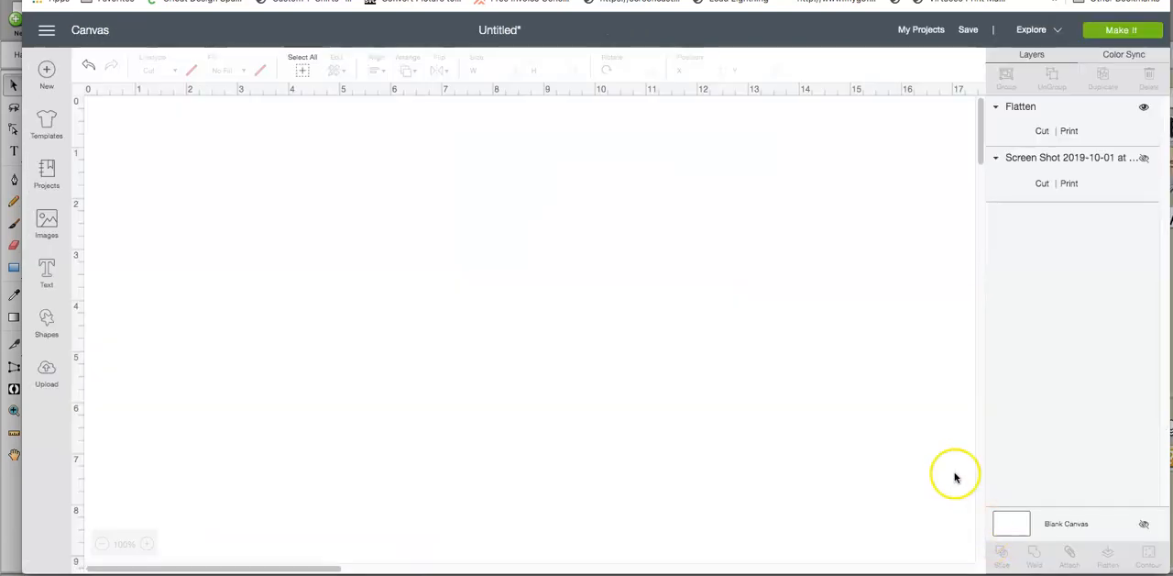